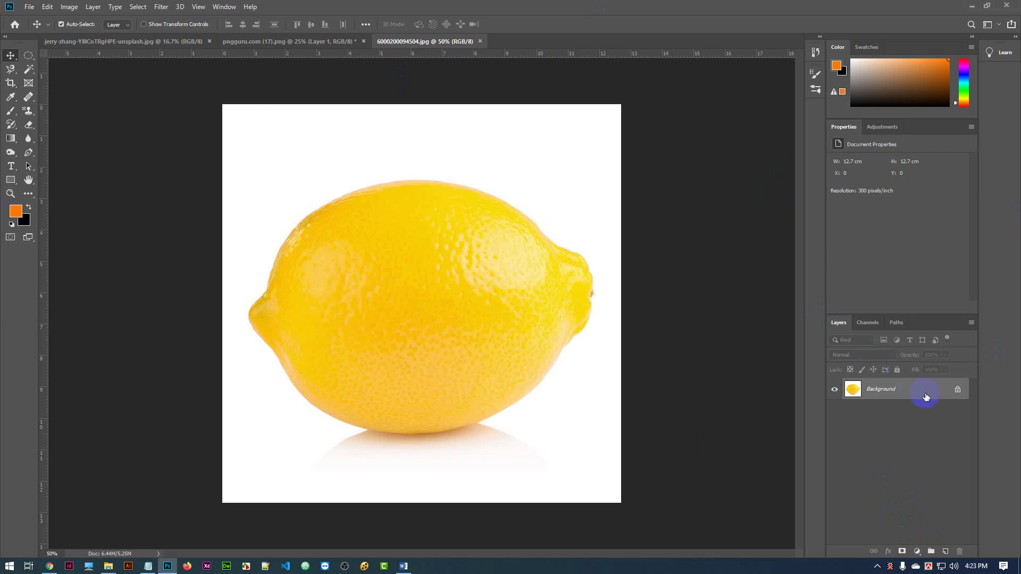
Step: Duplicate the Background layer and hide the original Background layer
key(ctrl+j)
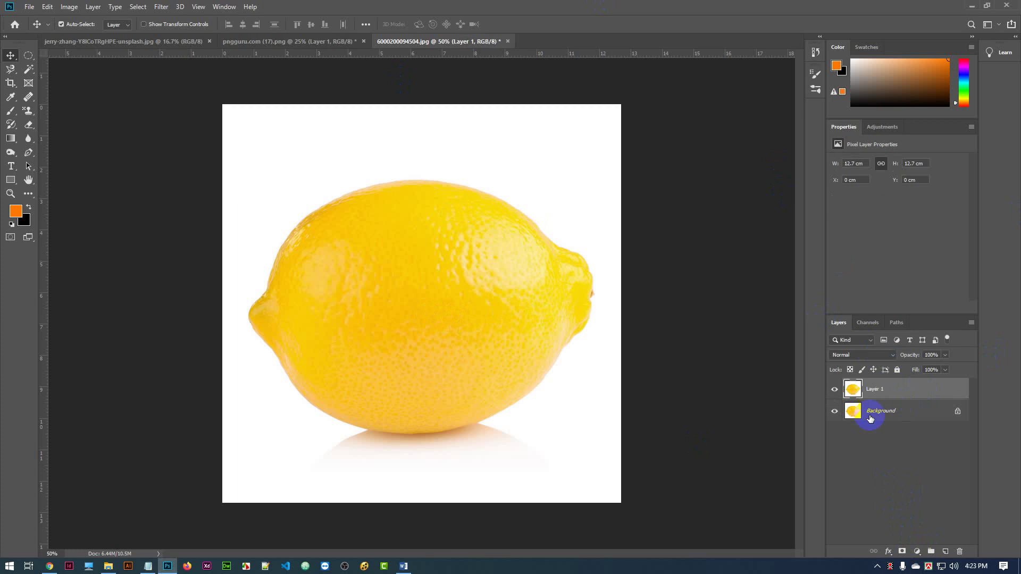
click(835, 415)
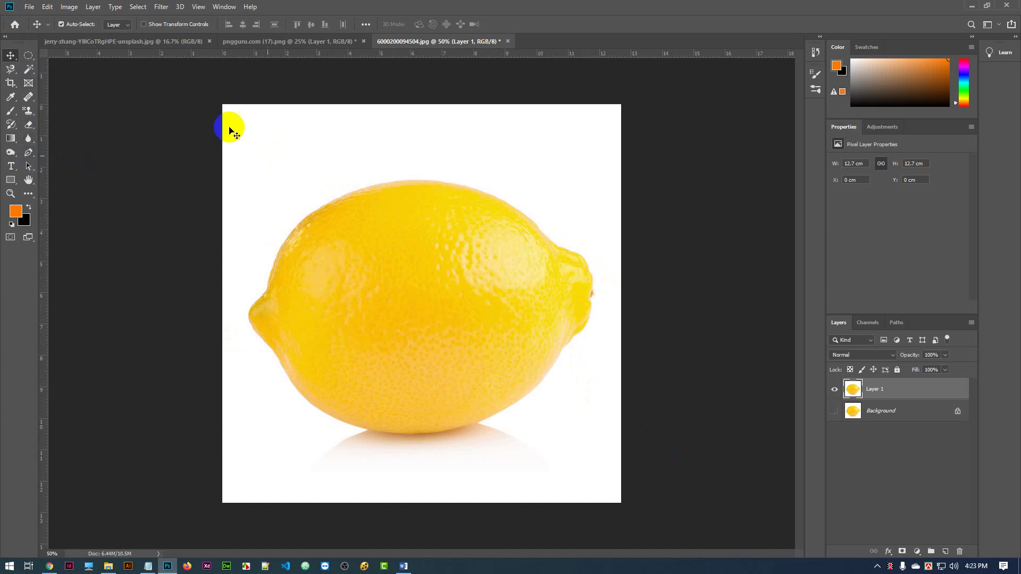
Step: Select the whole lemon with the Quick Selection tool using a 30 px brush
click(29, 70)
right_click(28, 69)
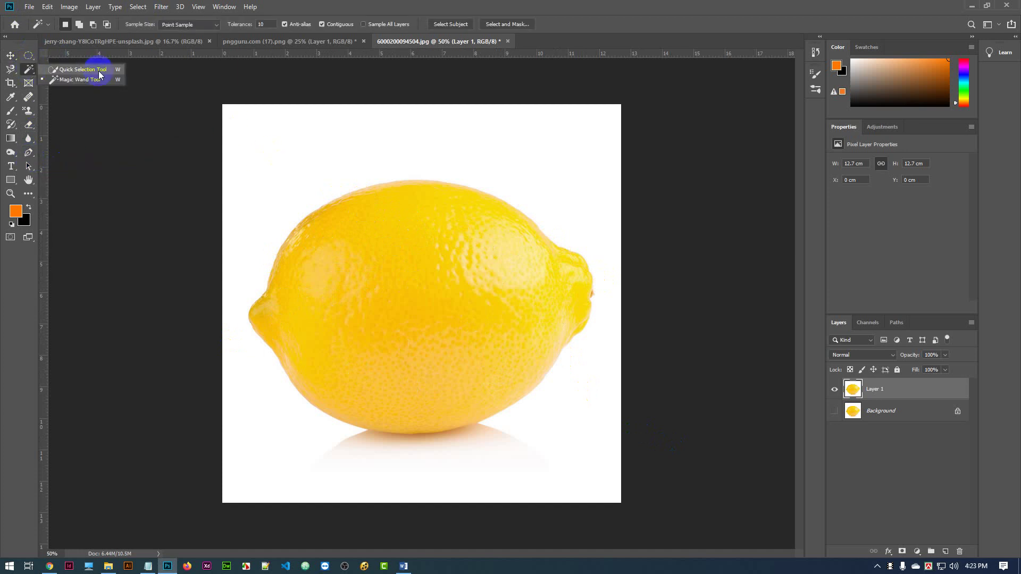
click(65, 69)
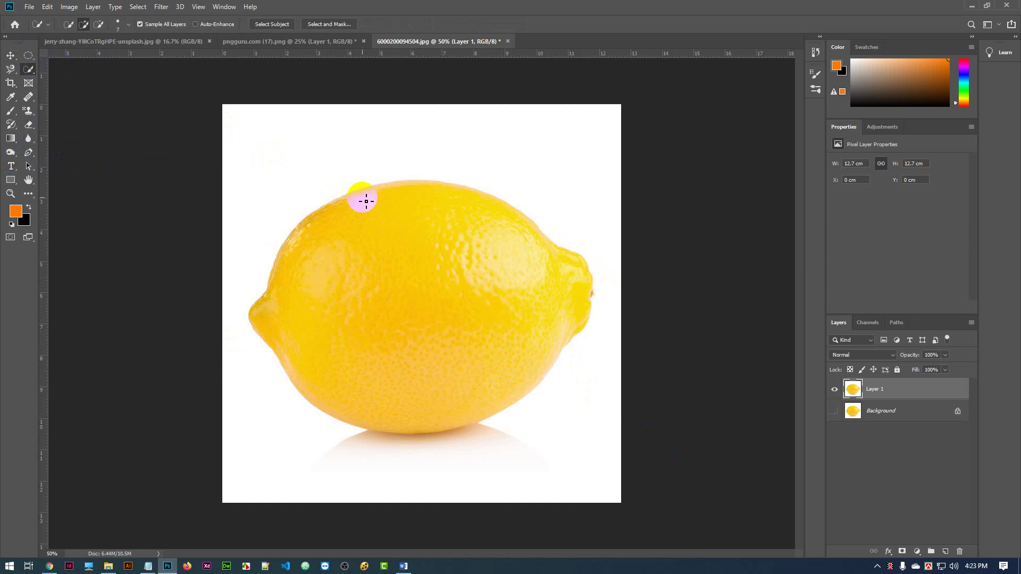
key(bracketright)
key(bracketright)
key(bracketright)
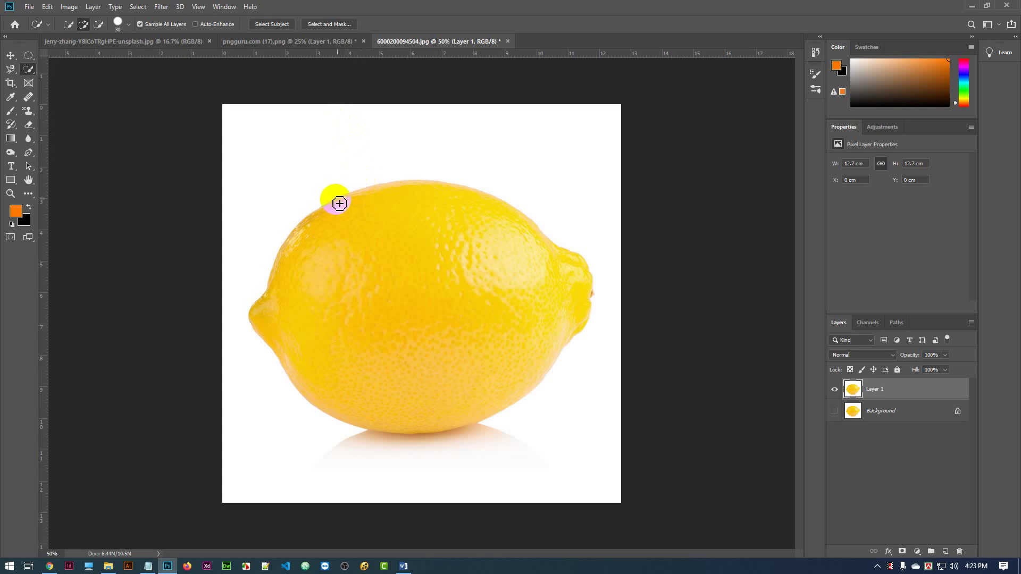
right_click(28, 69)
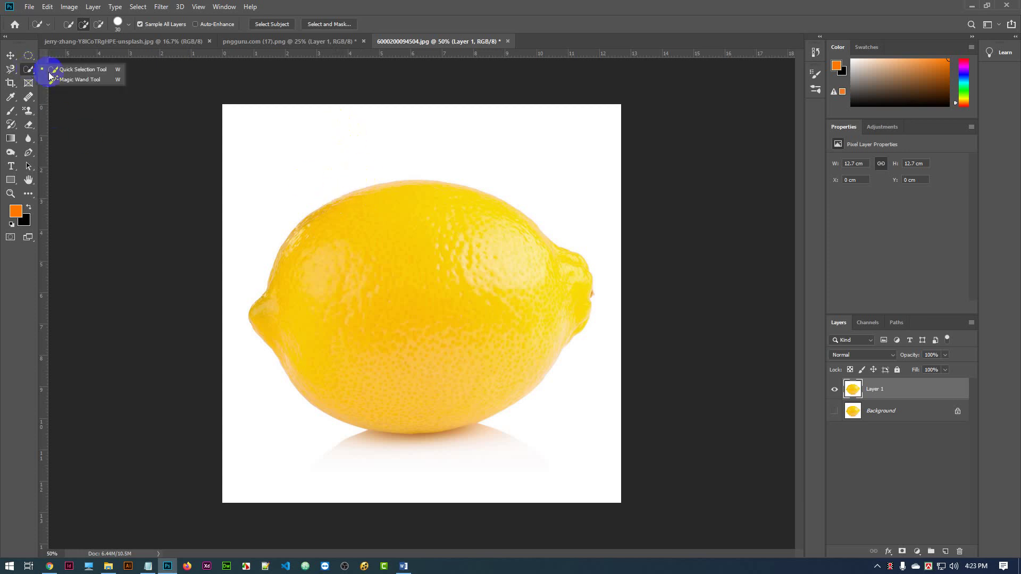
click(68, 71)
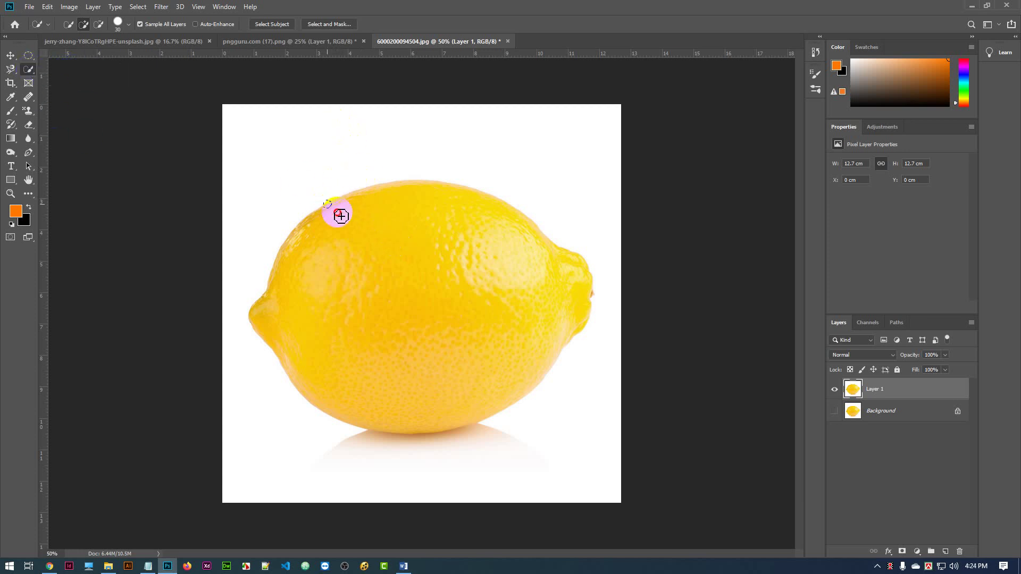
mouse_move(338, 214)
mouse_down()
mouse_move(396, 204)
mouse_move(483, 235)
mouse_move(553, 307)
mouse_move(563, 345)
mouse_up()
mouse_move(511, 365)
mouse_down()
mouse_move(459, 390)
mouse_move(394, 390)
mouse_move(335, 298)
mouse_move(340, 280)
mouse_move(425, 198)
mouse_move(381, 201)
mouse_up()
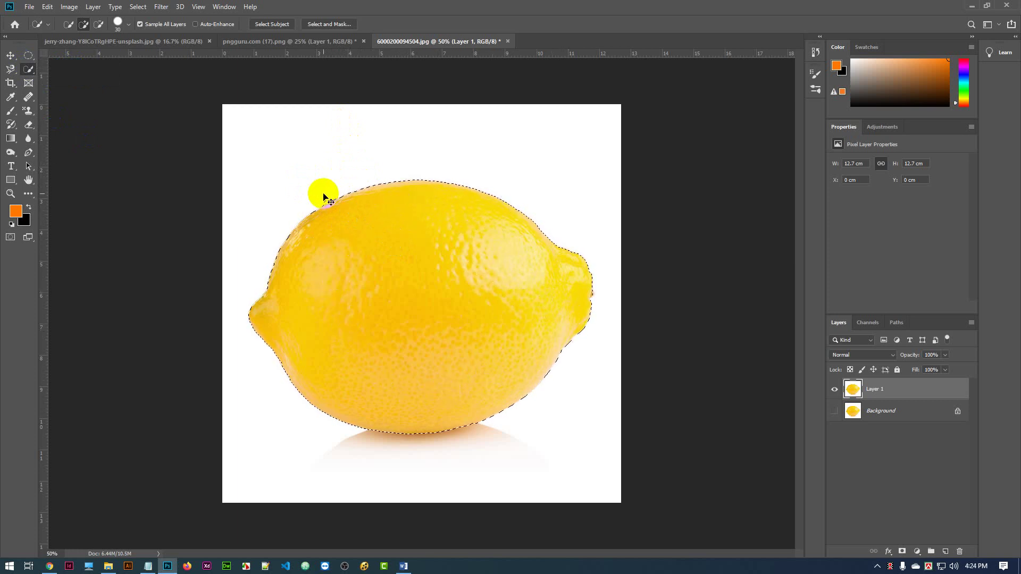
Step: Subtract the stray white area above the lemon's upper-left edge from the selection and check the rest of the outline
key(ctrl+plus)
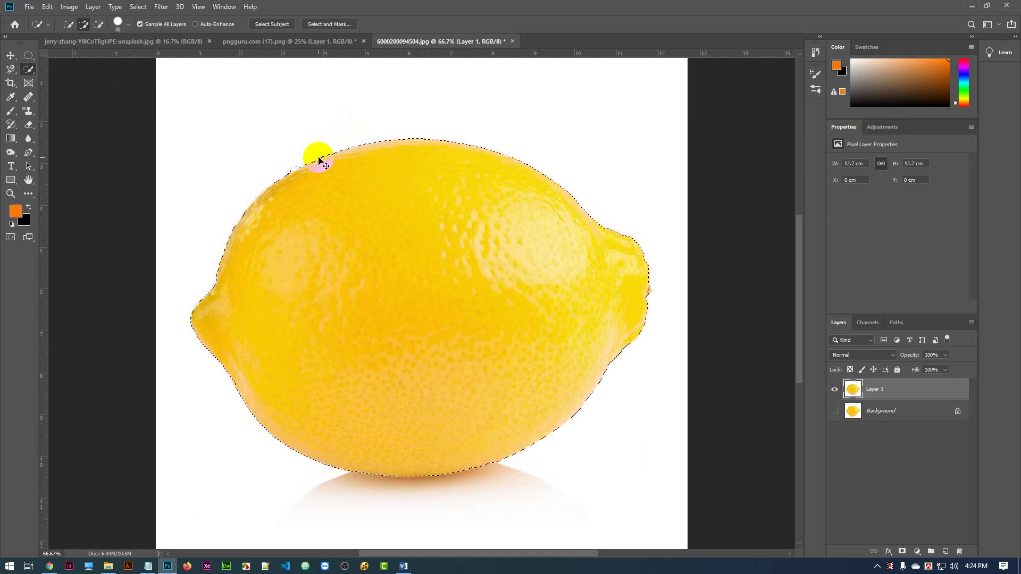
key(ctrl+plus)
scroll(269, 141, up, 1)
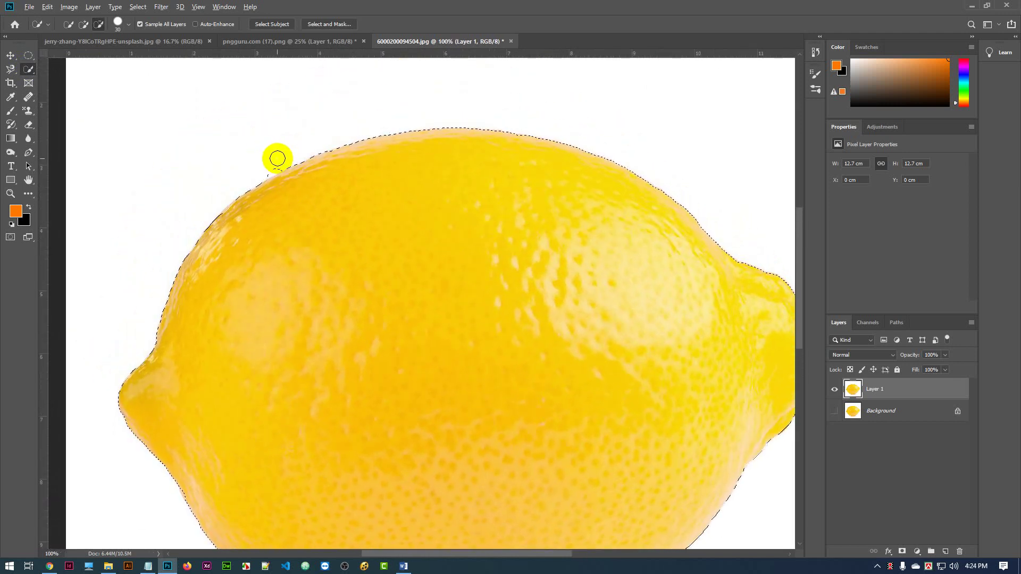
alt+click(274, 161)
mouse_move(273, 161)
mouse_down()
mouse_move(259, 174)
mouse_move(246, 149)
mouse_up()
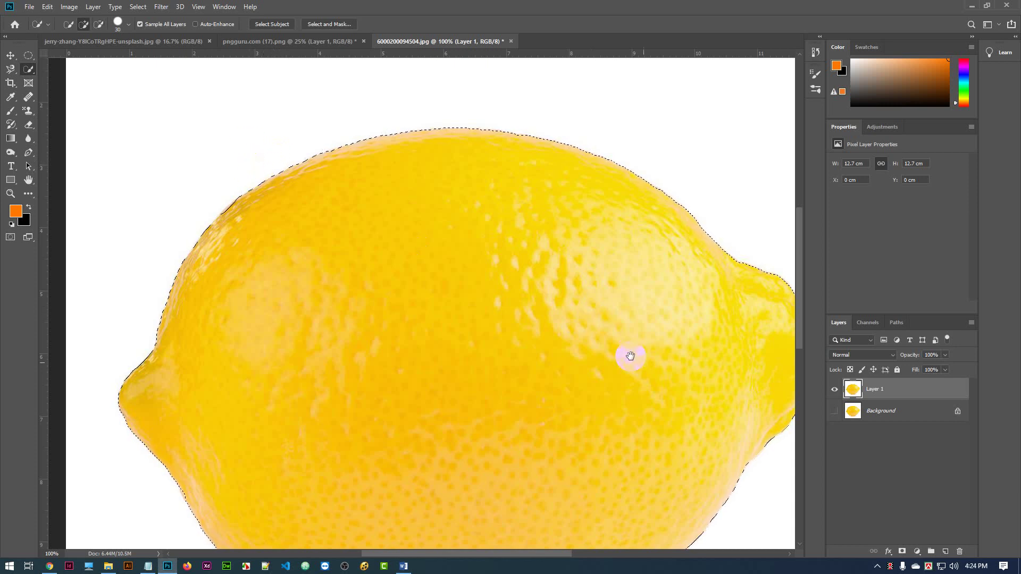
mouse_move(629, 353)
mouse_down()
mouse_move(422, 263)
mouse_move(511, 260)
mouse_move(543, 214)
mouse_move(497, 319)
mouse_move(539, 286)
mouse_up()
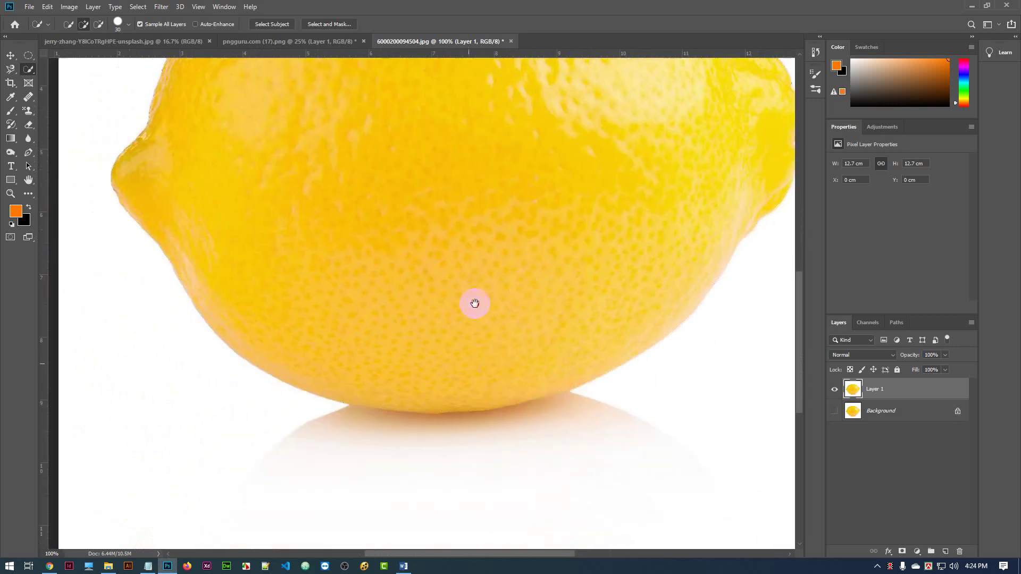
mouse_move(300, 138)
mouse_down()
mouse_move(271, 330)
mouse_move(228, 262)
mouse_move(296, 331)
mouse_up()
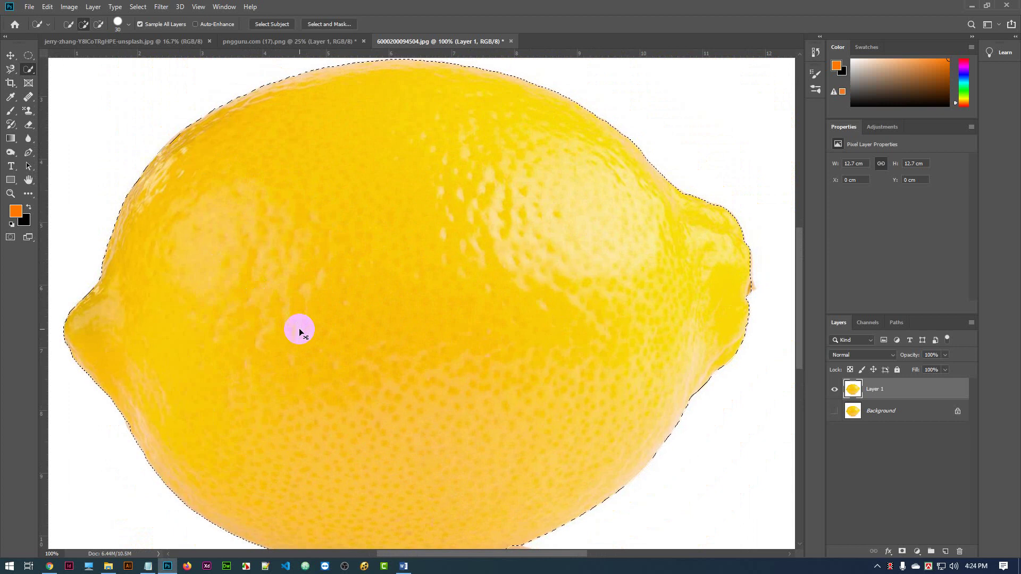
key(ctrl+minus)
key(ctrl+minus)
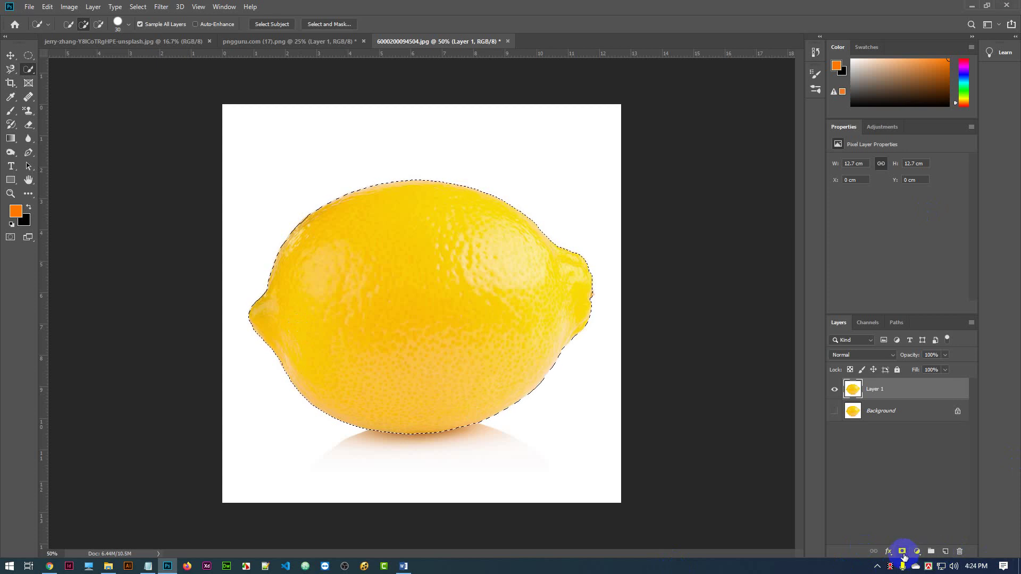
Step: Add a layer mask from the lemon selection and undo the mask
click(902, 551)
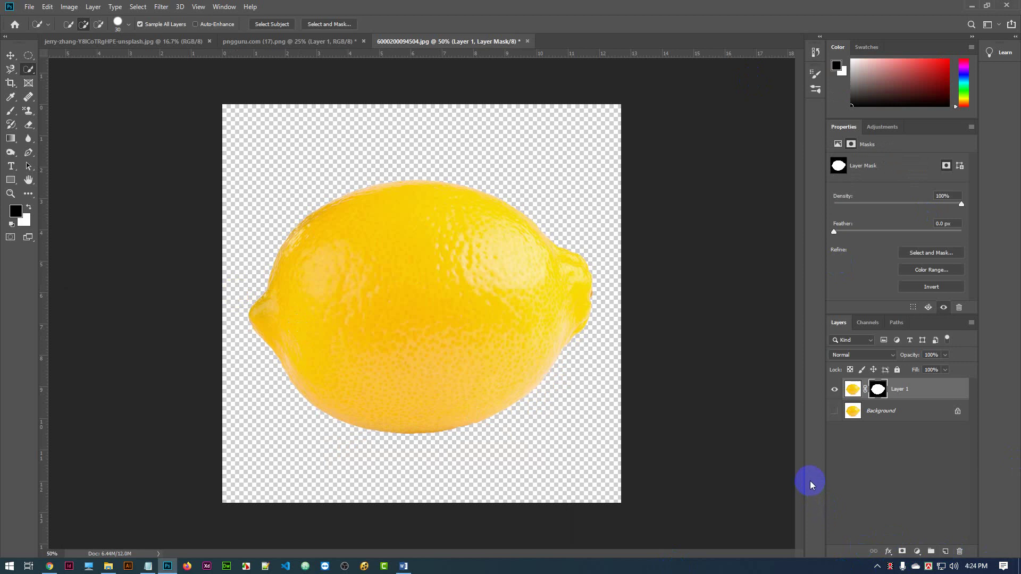
key(ctrl+z)
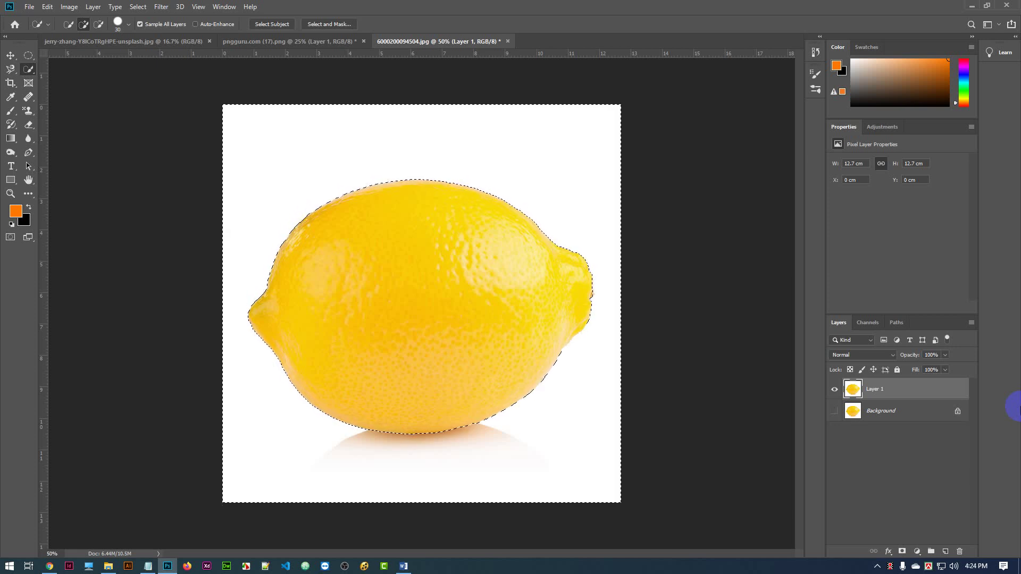
Step: Delete the white background outside the lemon using the inverted selection, deselect, and move the lemon down to about Y 3.06 cm
key(Delete)
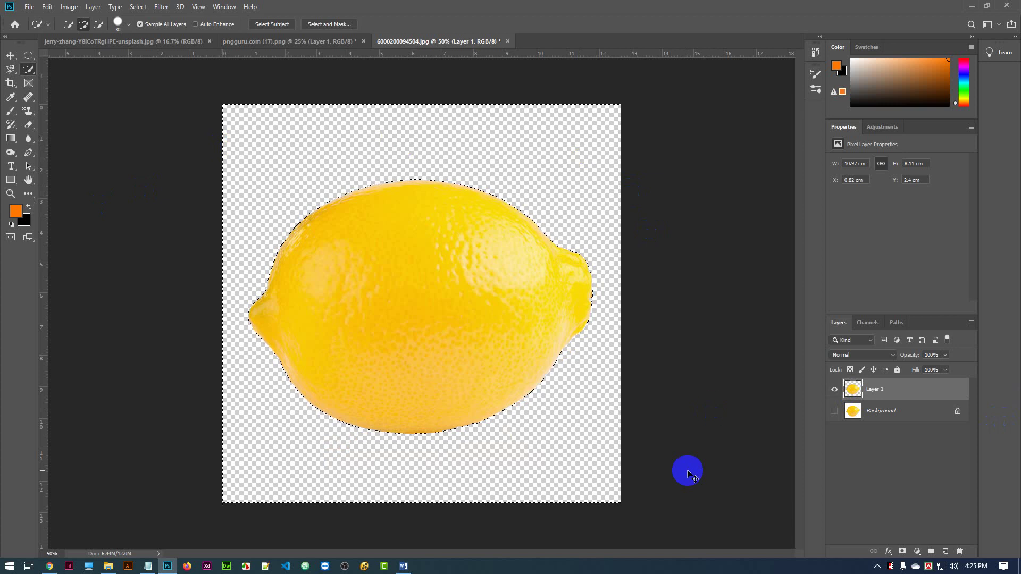
key(ctrl+d)
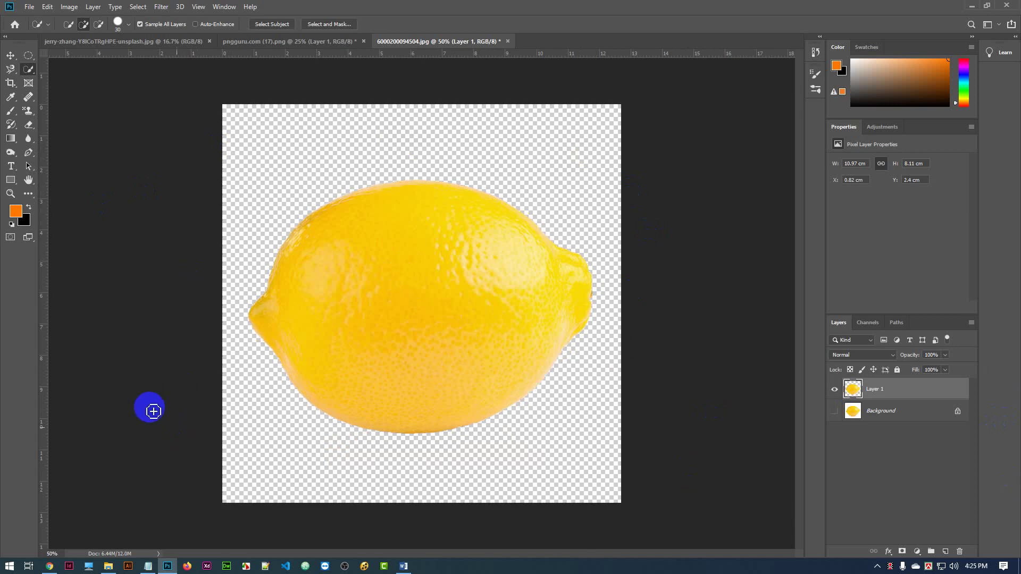
click(10, 57)
drag(497, 292, 492, 324)
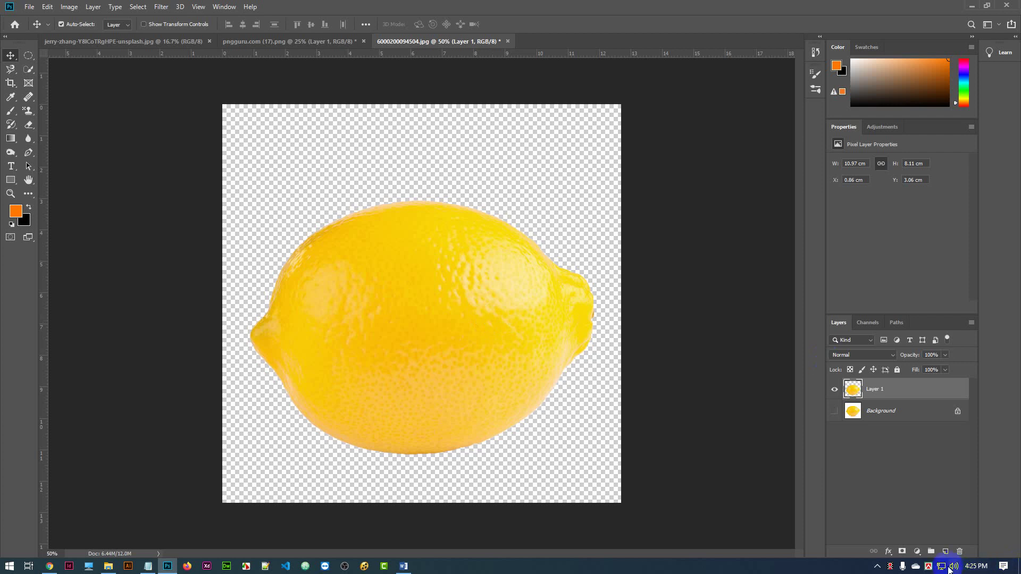
Step: Add an empty layer directly beneath the lemon and set the foreground color to yellow #f8cd05 sampled from the lemon
click(946, 553)
drag(916, 387, 919, 424)
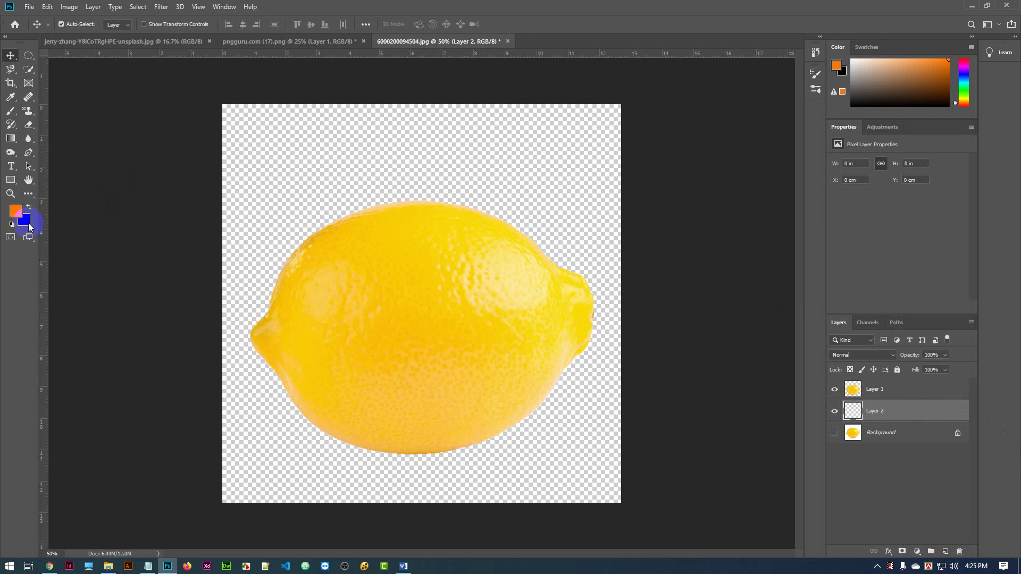
click(15, 211)
click(488, 228)
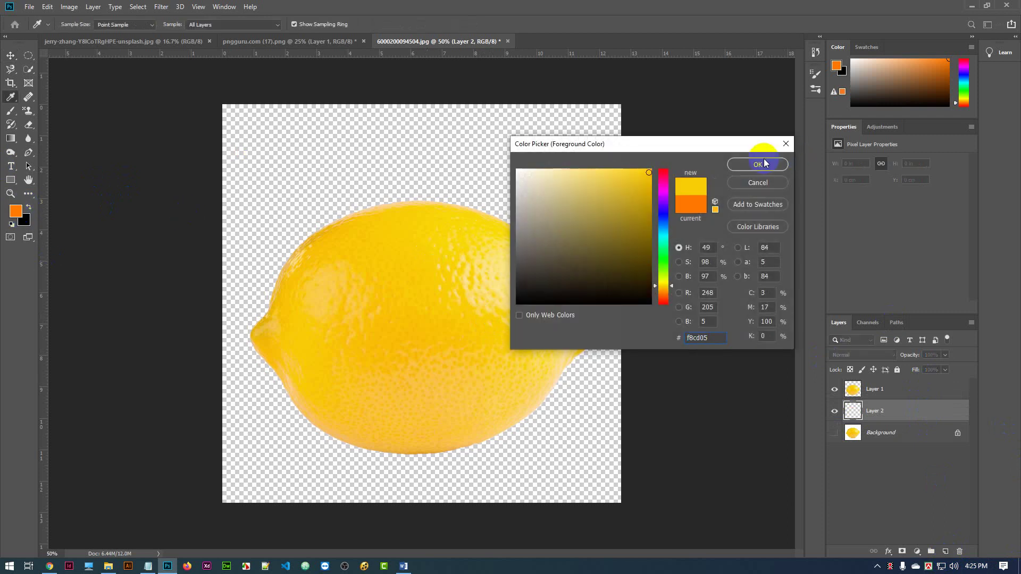
click(757, 165)
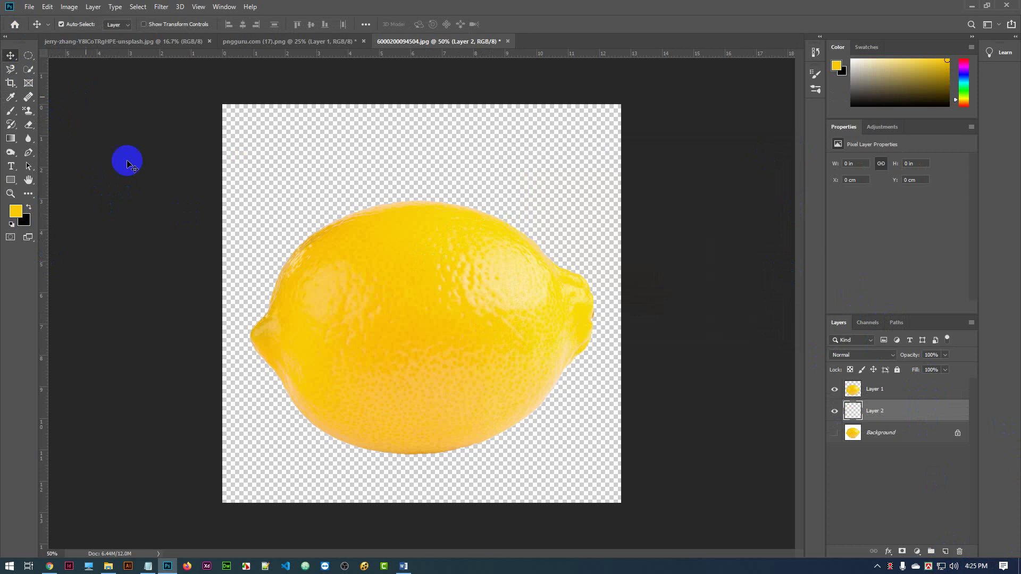
Step: Edit the Foreground to Transparent gradient and set its end opacity stop to 100%
click(11, 139)
click(78, 23)
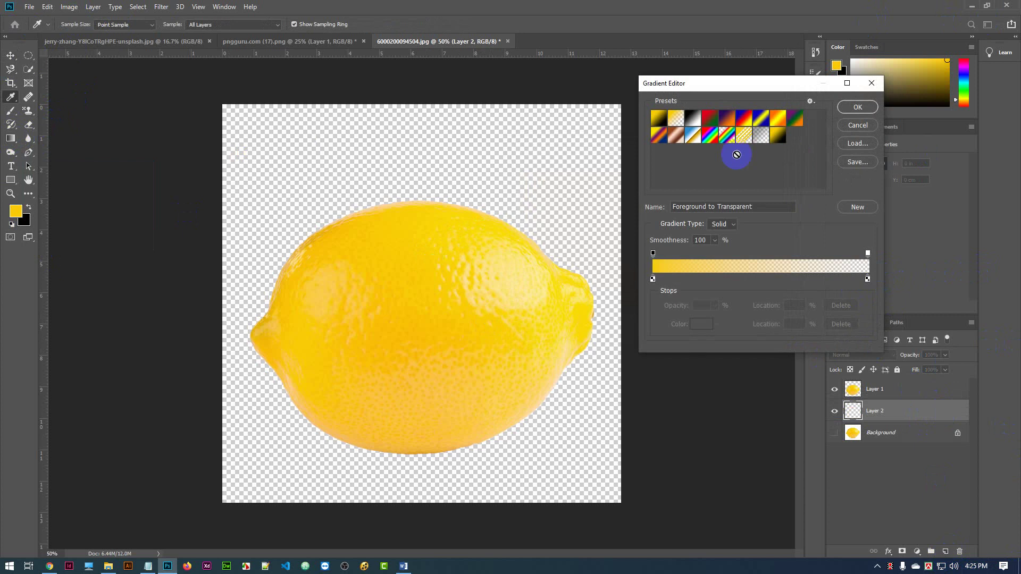
click(869, 255)
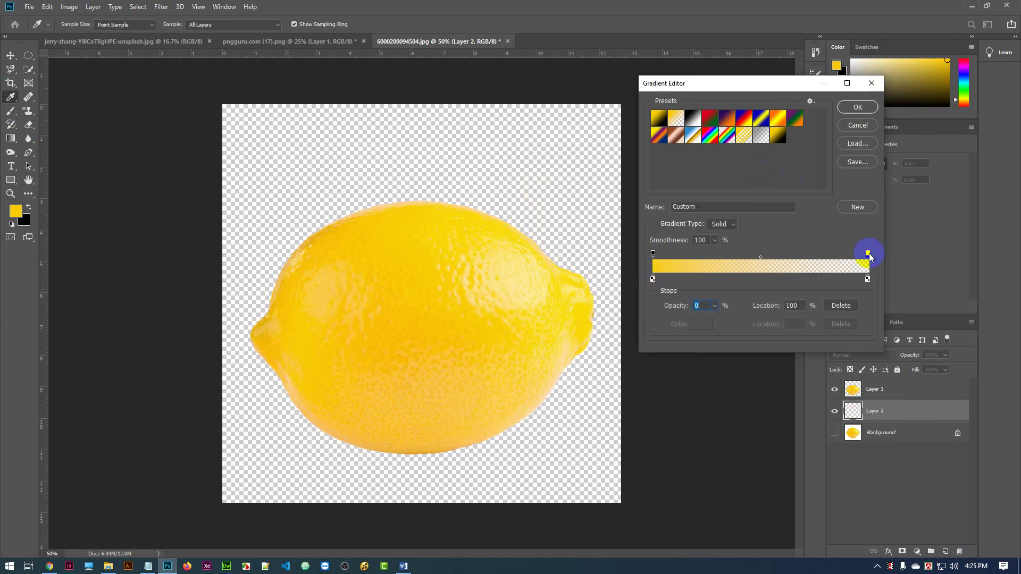
click(715, 306)
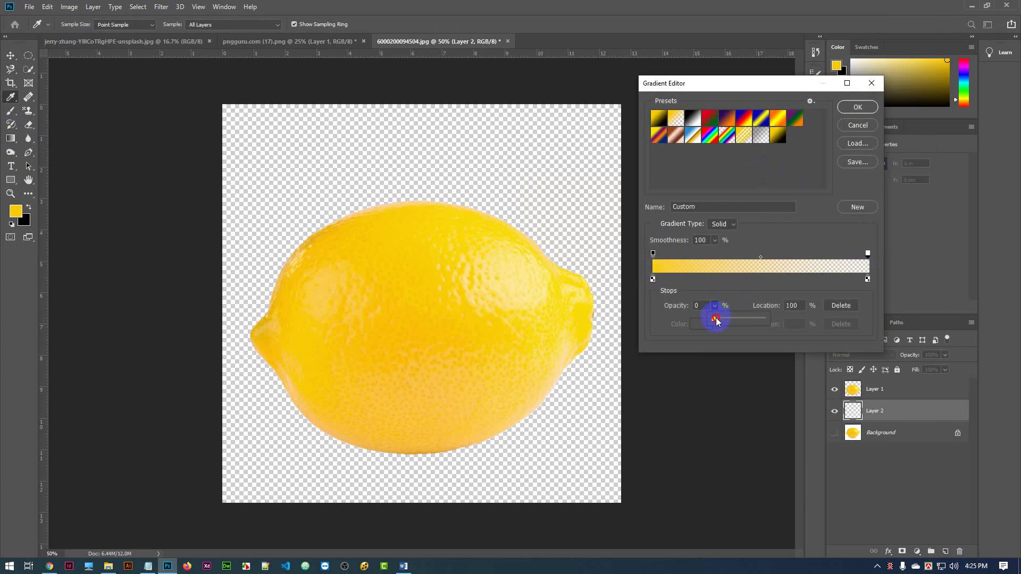
drag(718, 317, 793, 316)
click(868, 255)
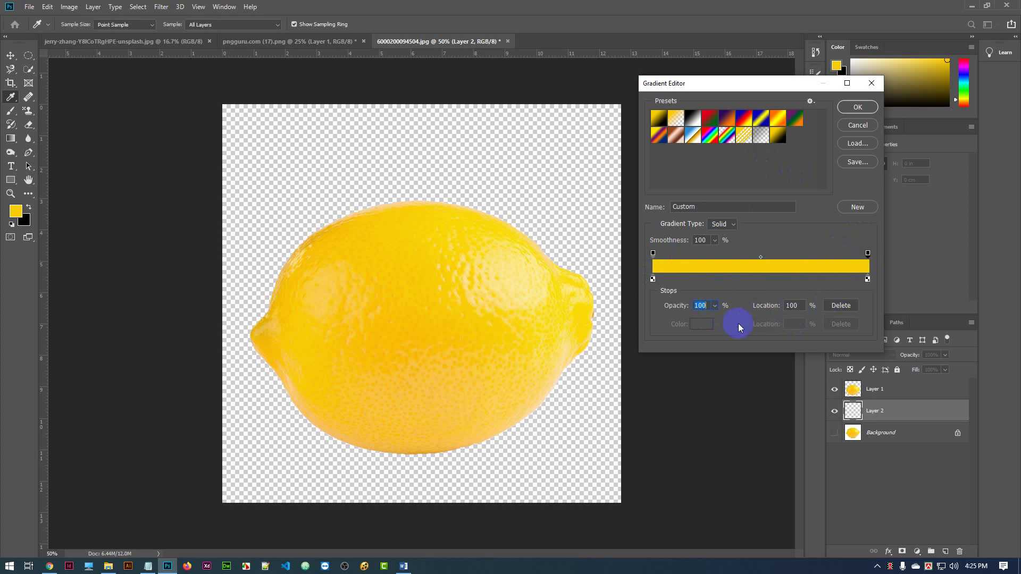
Step: Change the gradient's end color stop to near-white sampled from the transparent canvas area and apply the gradient
click(868, 279)
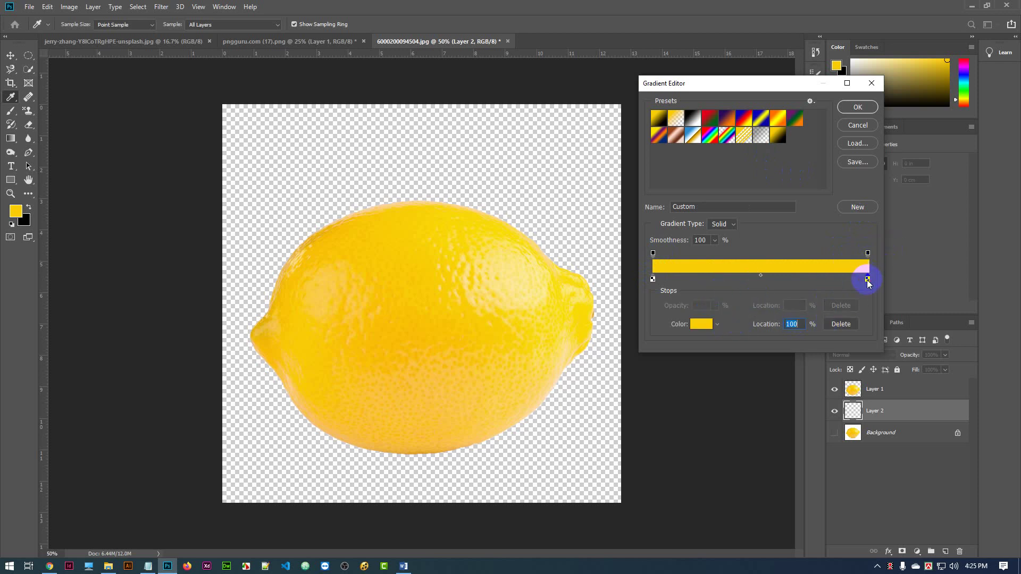
click(701, 324)
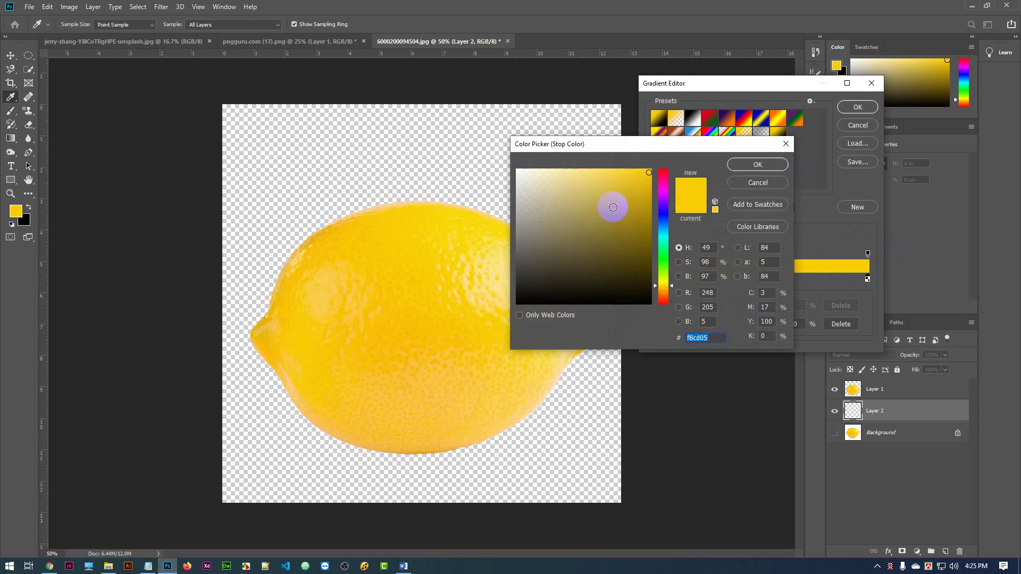
click(489, 159)
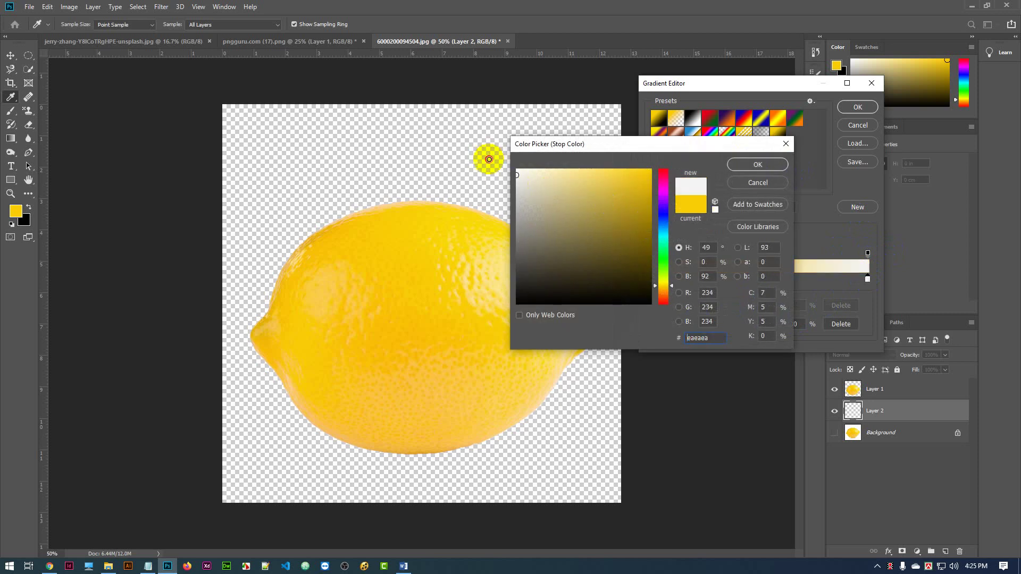
click(749, 164)
click(857, 107)
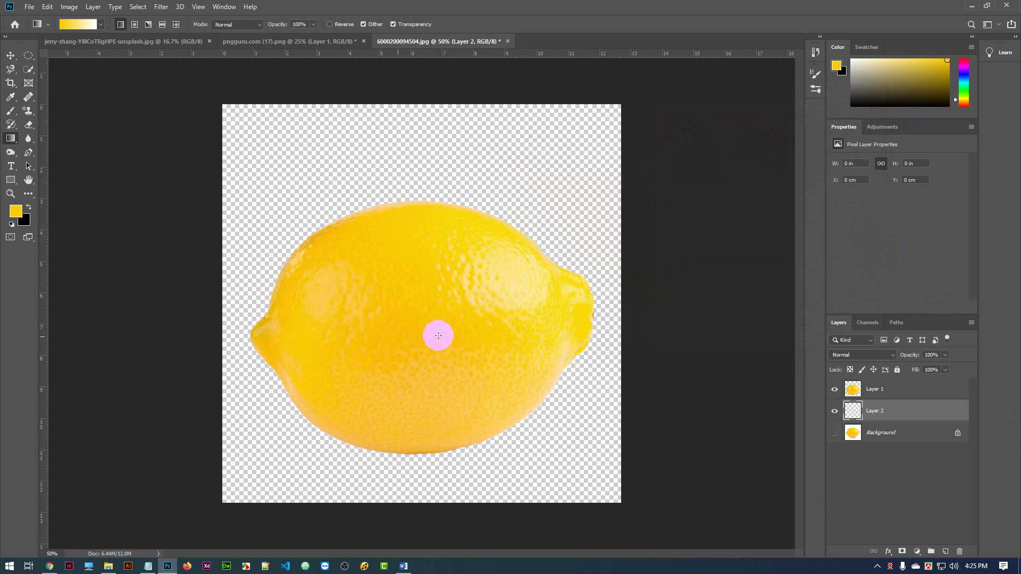
Step: Fill the layer beneath the lemon with a horizontal linear gradient running from the lemon's center past the canvas's right edge
drag(416, 294, 650, 287)
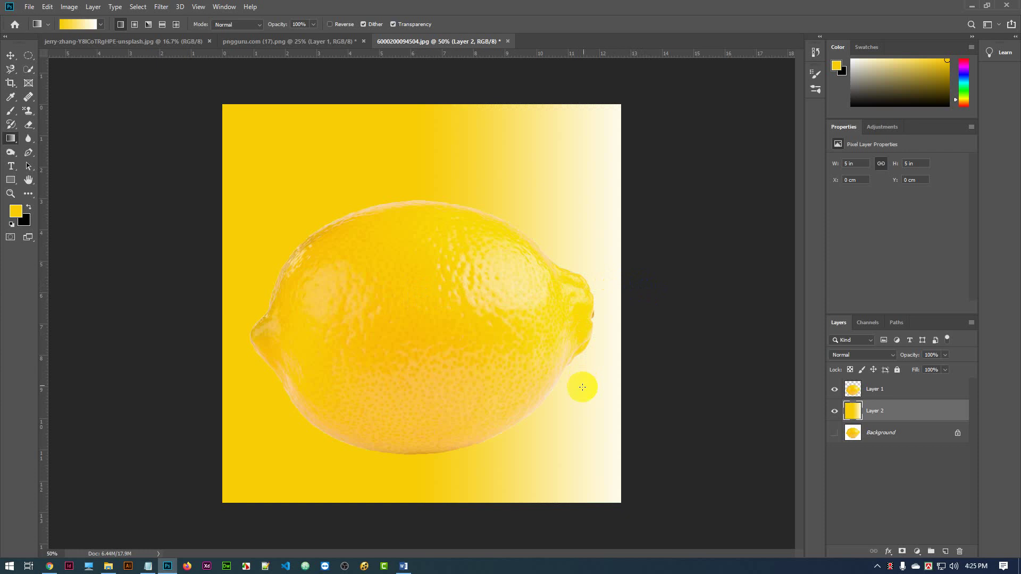
Step: Fill the layer beneath the lemon with a yellow-to-white radial gradient spreading from the lemon's center well beyond the canvas edge
click(134, 25)
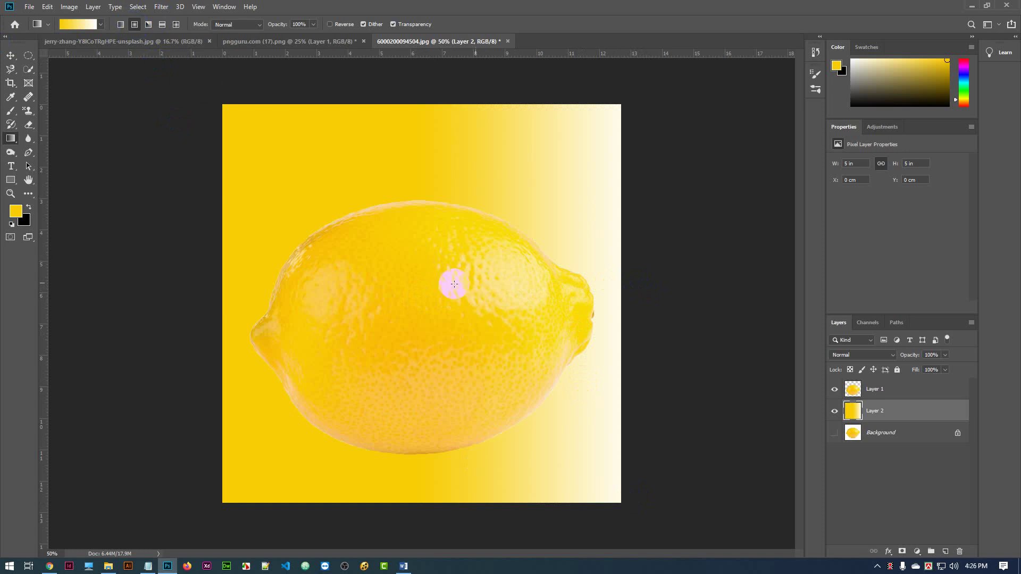
drag(416, 292, 750, 291)
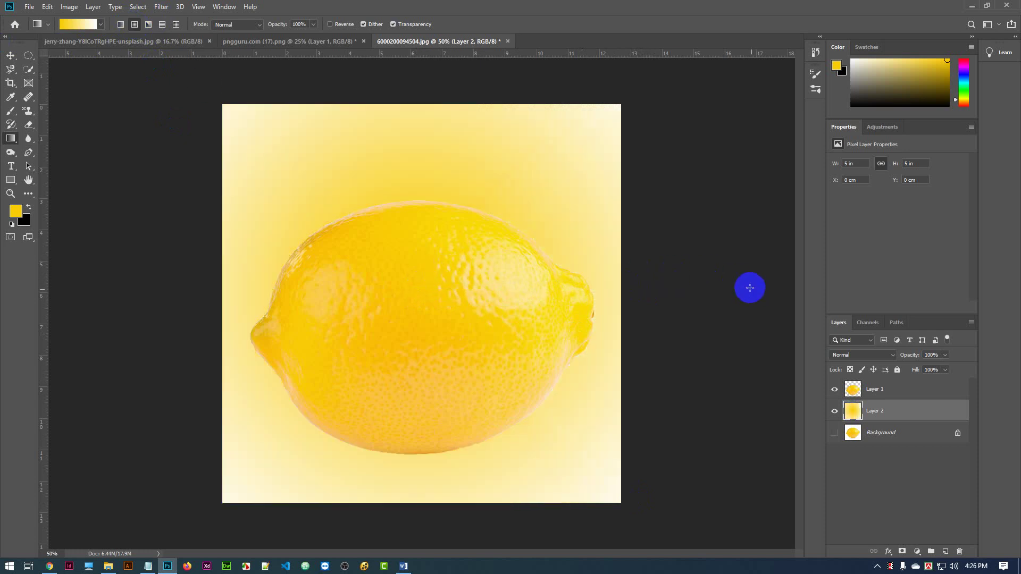
drag(412, 285, 743, 294)
drag(414, 300, 776, 303)
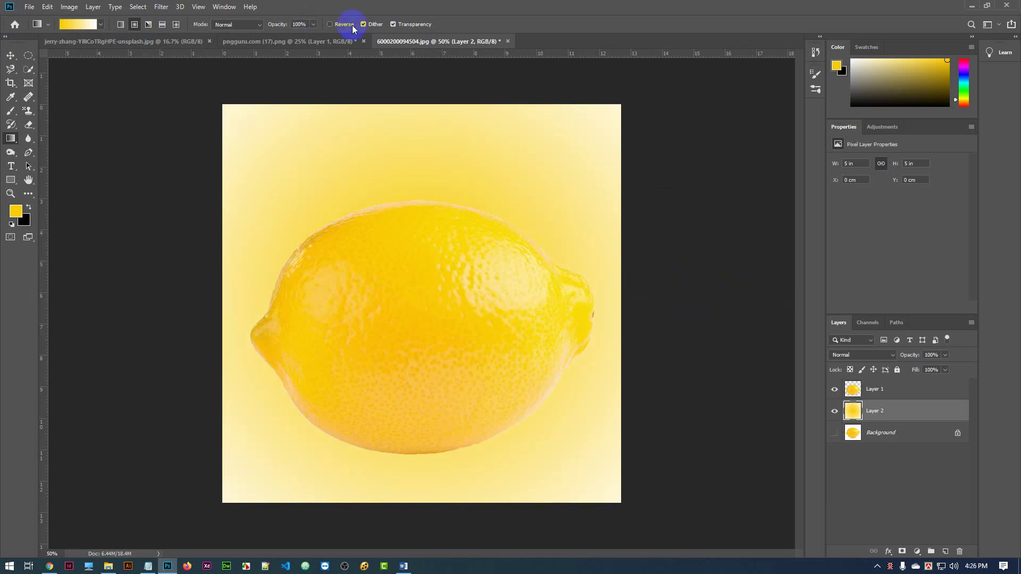
Step: Refill the layer beneath the lemon with a reversed radial gradient, from white at the lemon's center to yellow beyond the canvas's right edge
click(329, 25)
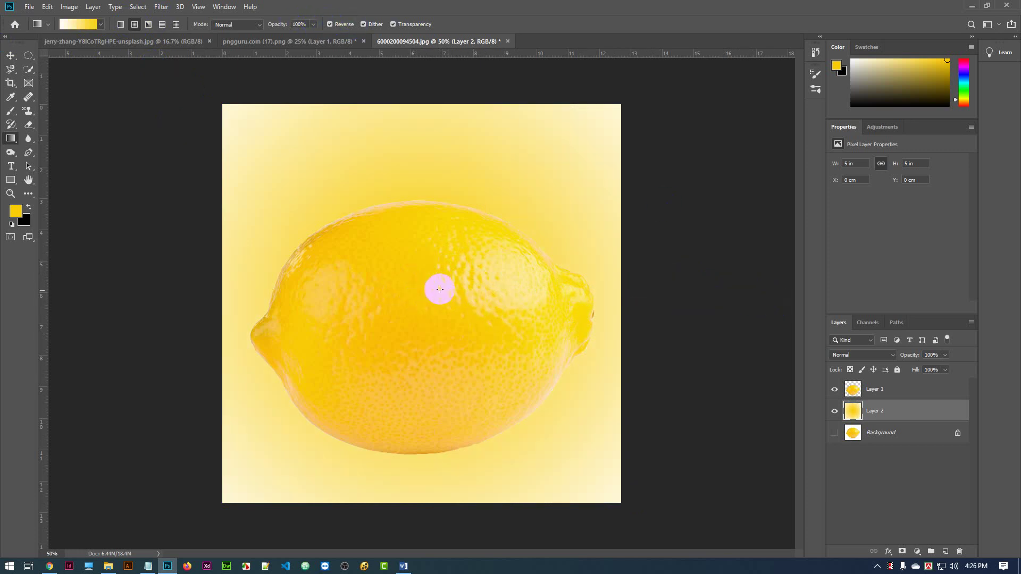
drag(409, 300, 713, 294)
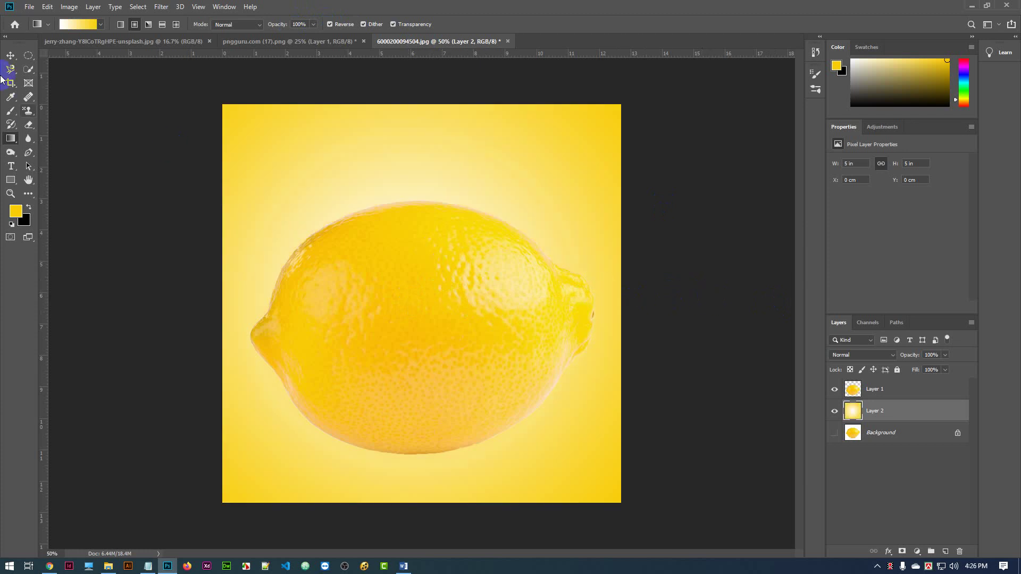
Step: Move the lemon up to the canvas center and rotate it 90° clockwise so that it stands upright with its pointed tip up
click(12, 56)
drag(483, 326, 442, 278)
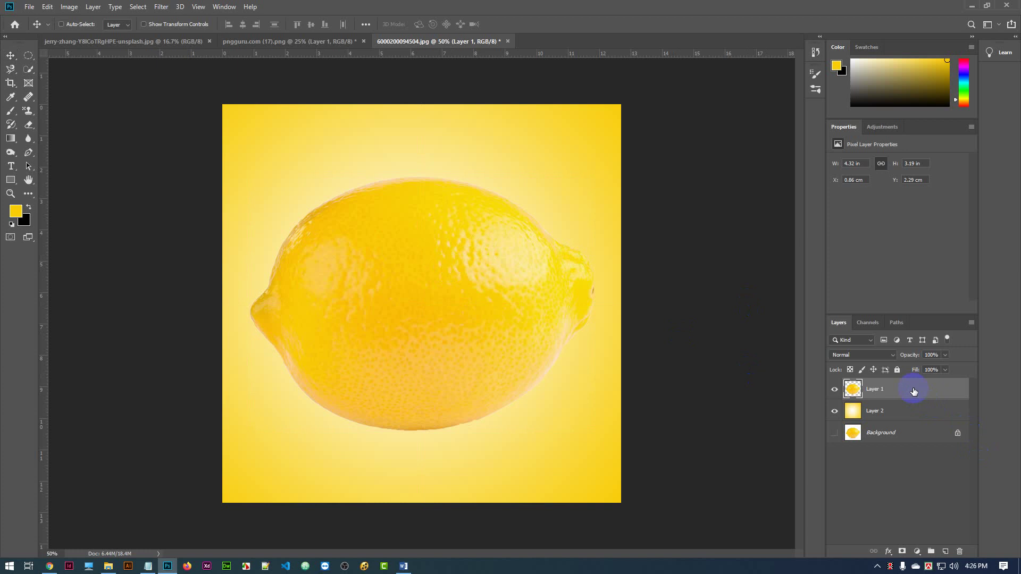
key(ctrl+t)
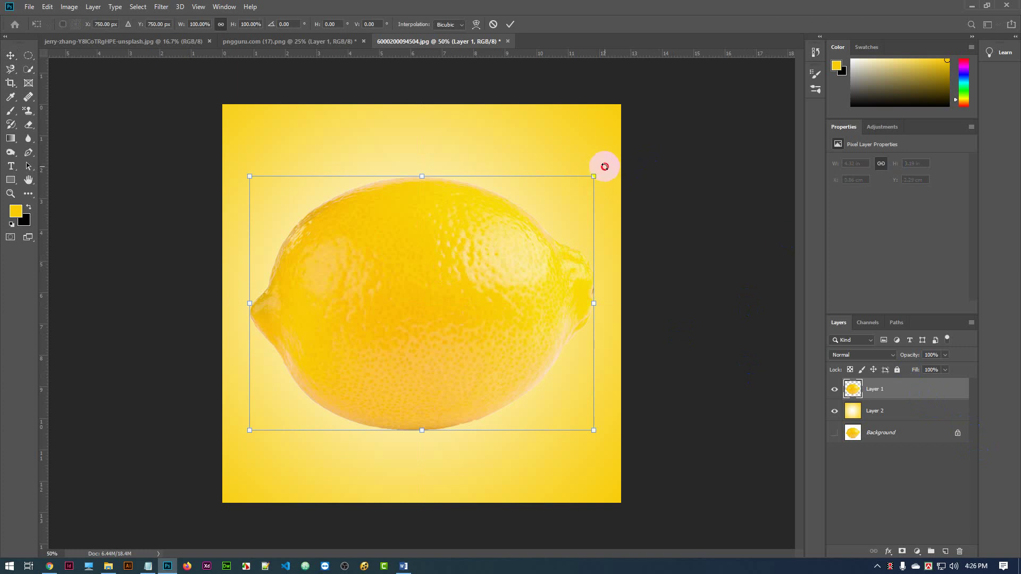
drag(604, 166, 545, 449)
click(509, 24)
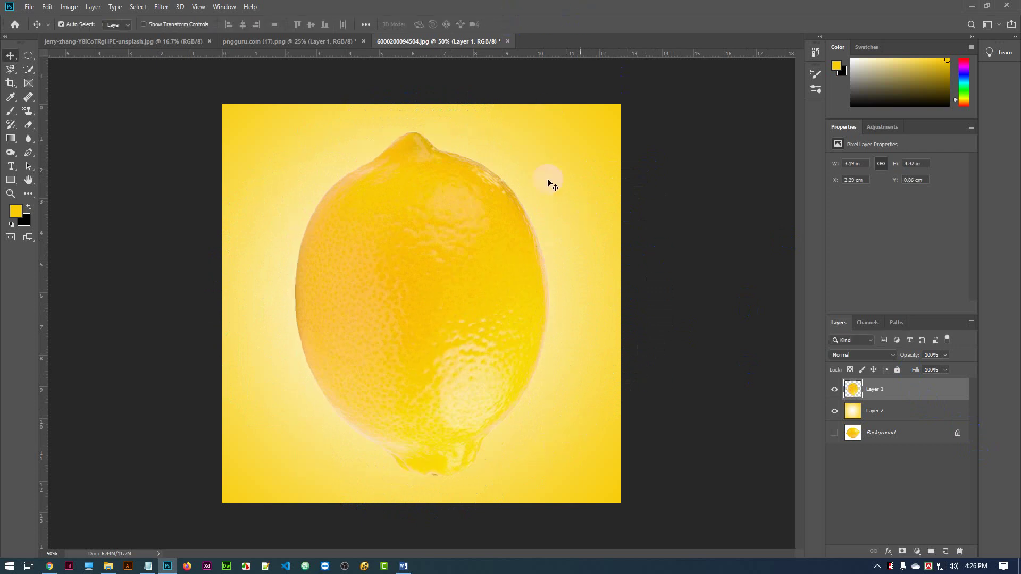
Step: Scale the lemon down to about 65% and shift it slightly up and left, to about X 3.34 cm and Y 2.53 cm
click(854, 392)
key(ctrl+t)
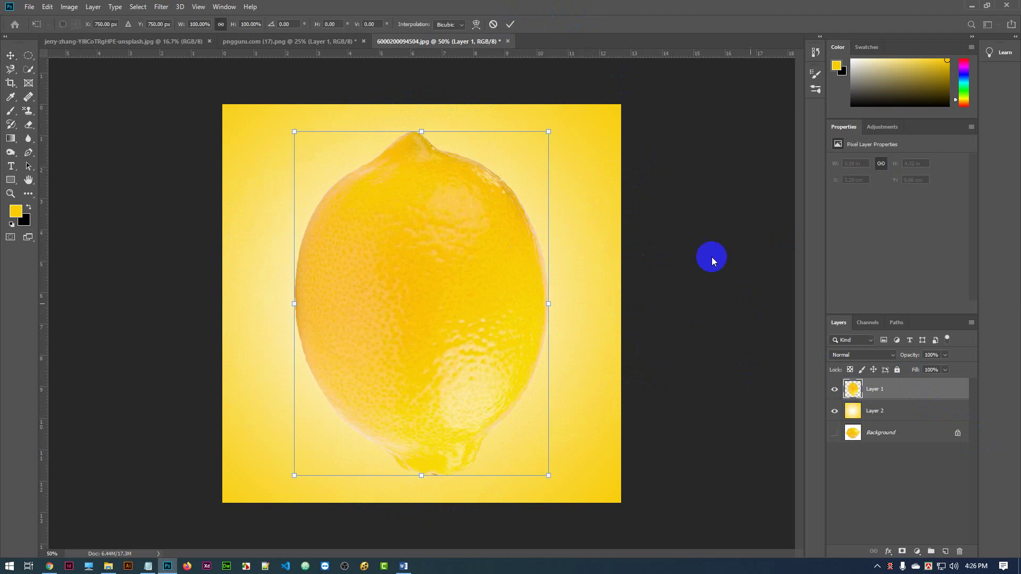
drag(547, 128, 559, 226)
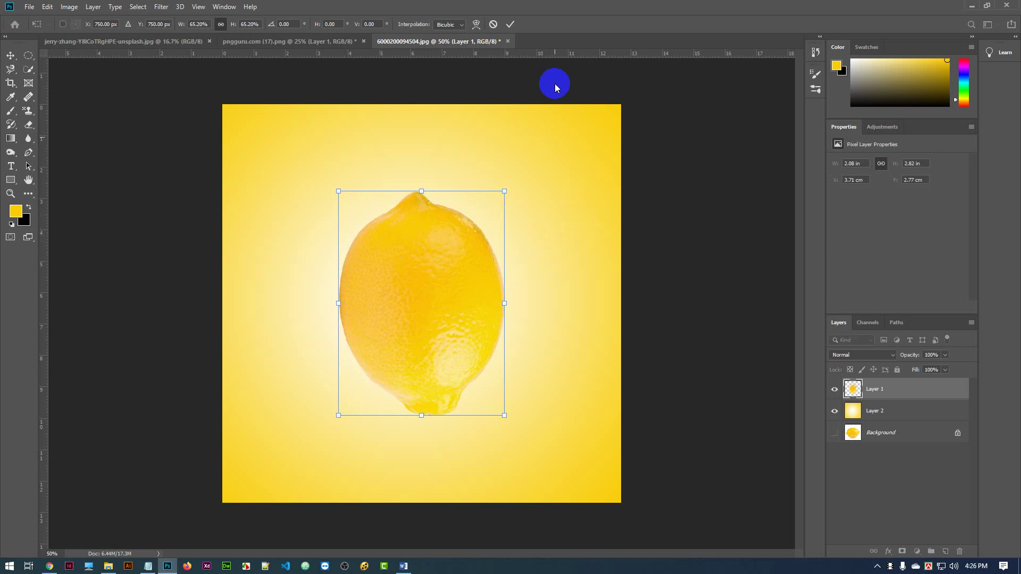
click(510, 24)
drag(437, 336, 434, 314)
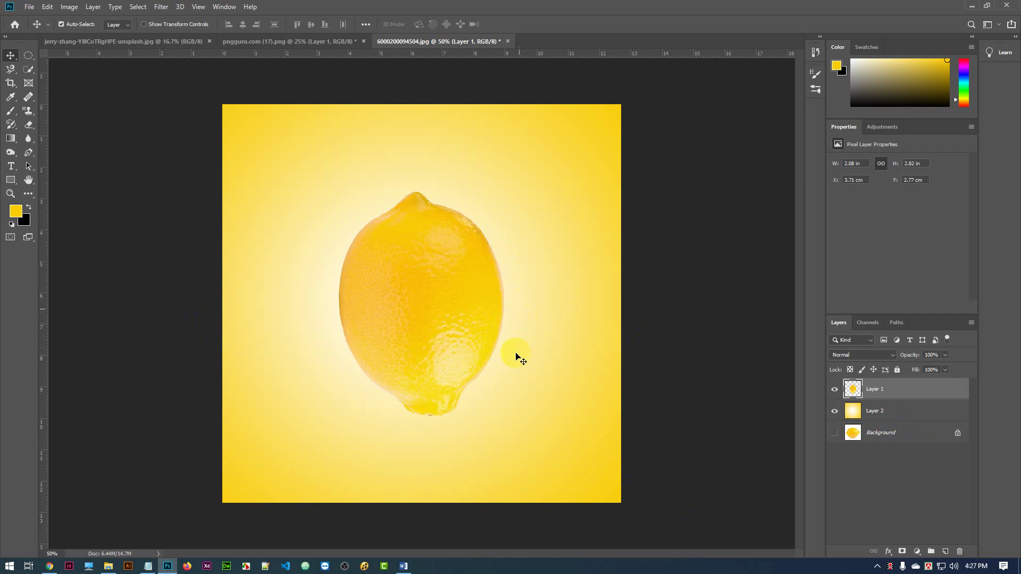
mouse_move(438, 285)
mouse_down()
mouse_move(440, 295)
mouse_move(449, 289)
mouse_move(426, 293)
mouse_move(428, 285)
mouse_up()
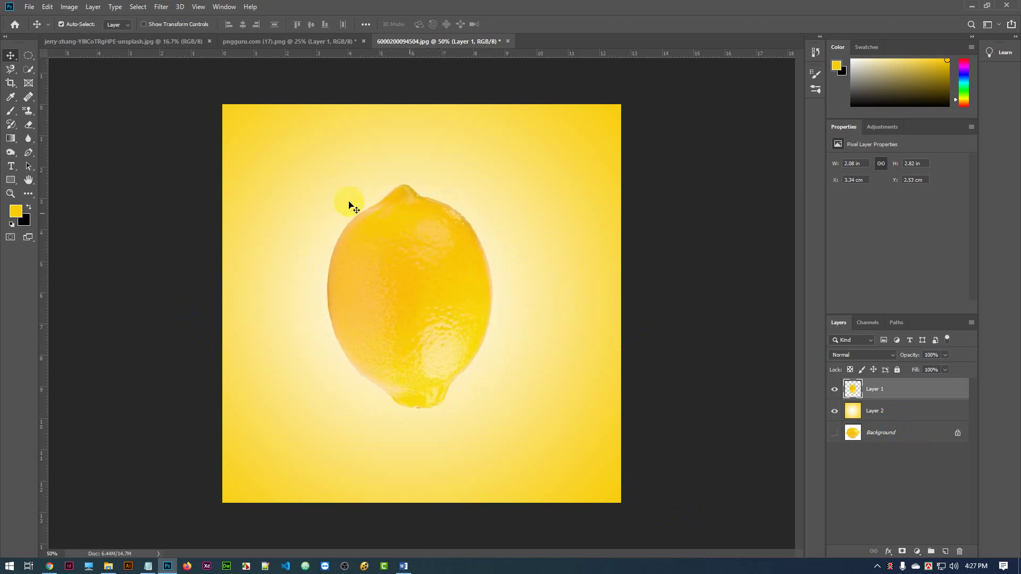
click(452, 214)
click(375, 296)
click(485, 298)
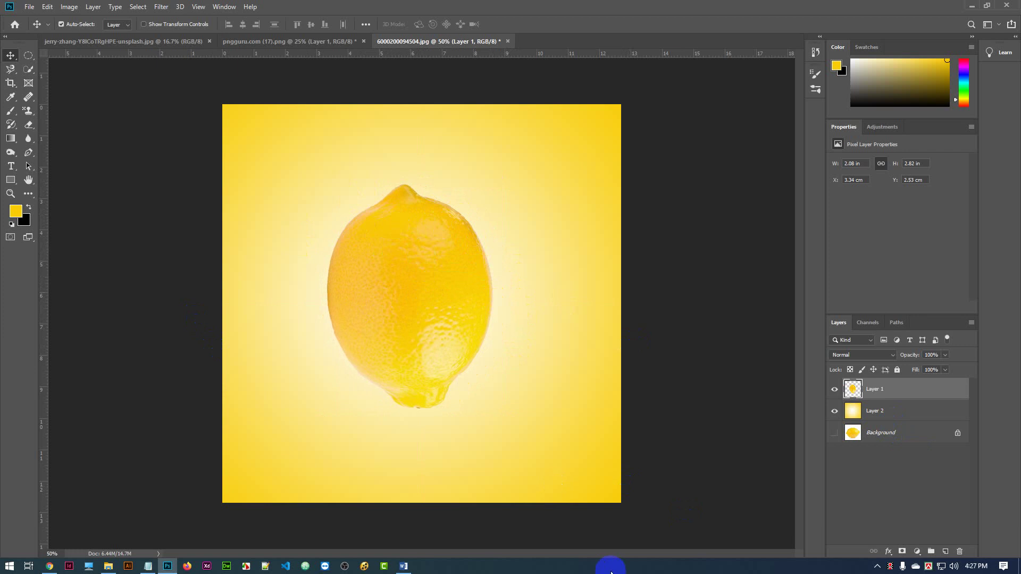
click(329, 260)
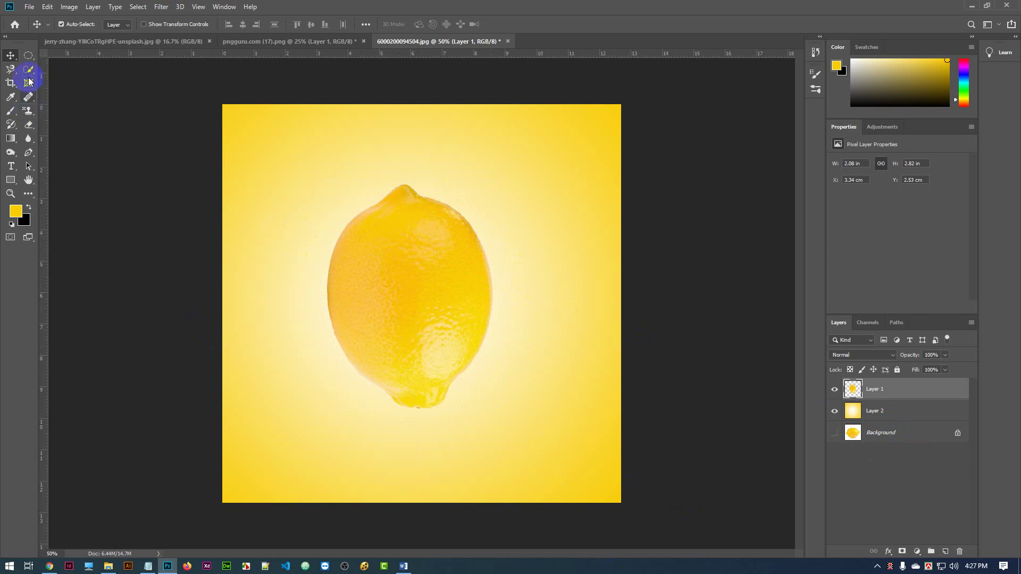
click(28, 56)
Step: Draw a closed Pen path around the lemon's upper half, with a straight horizontal edge crossing the middle of the fruit
click(28, 152)
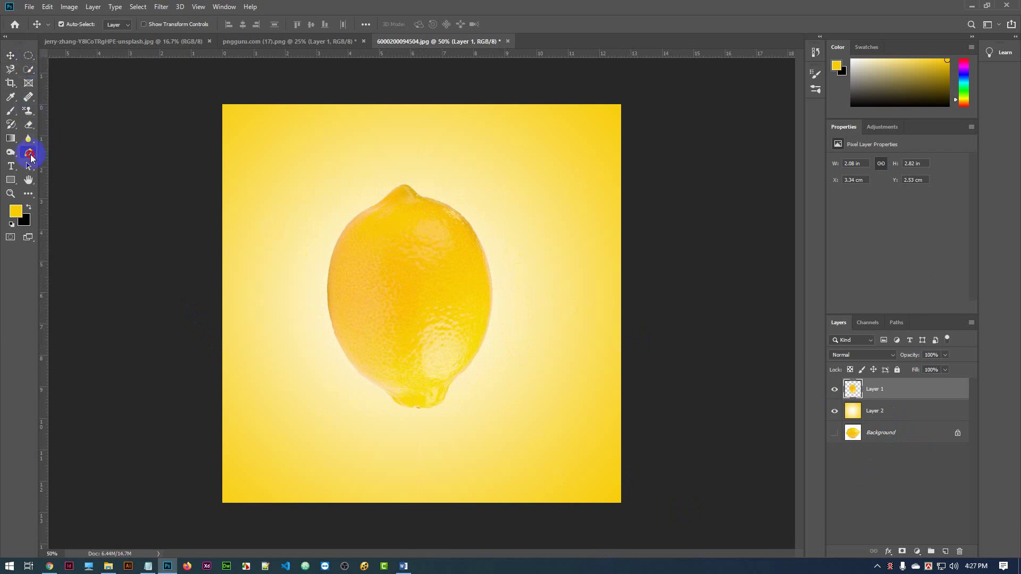
click(305, 280)
click(536, 274)
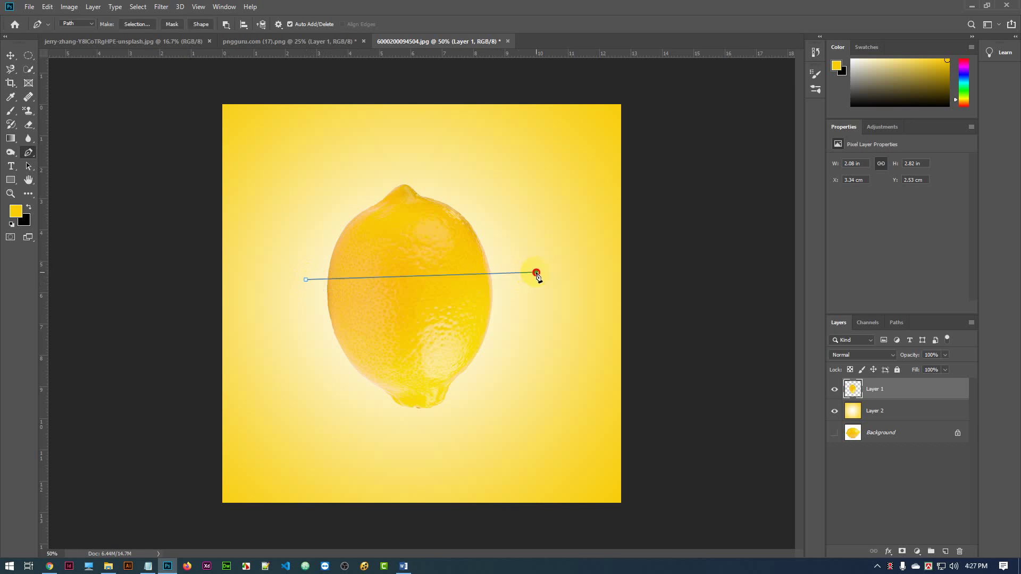
key(ctrl+z)
shift+click(520, 280)
click(463, 159)
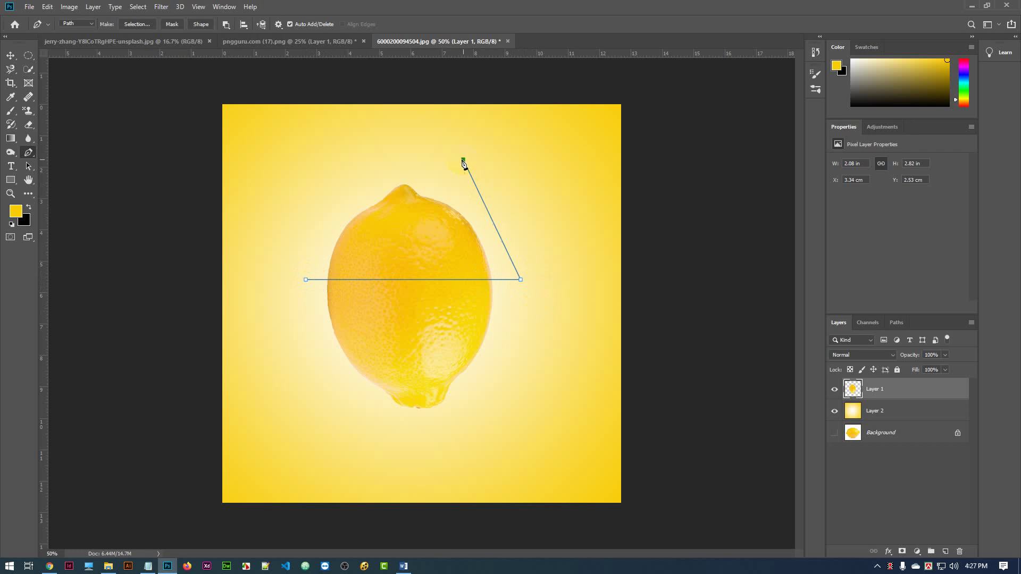
click(309, 159)
click(305, 281)
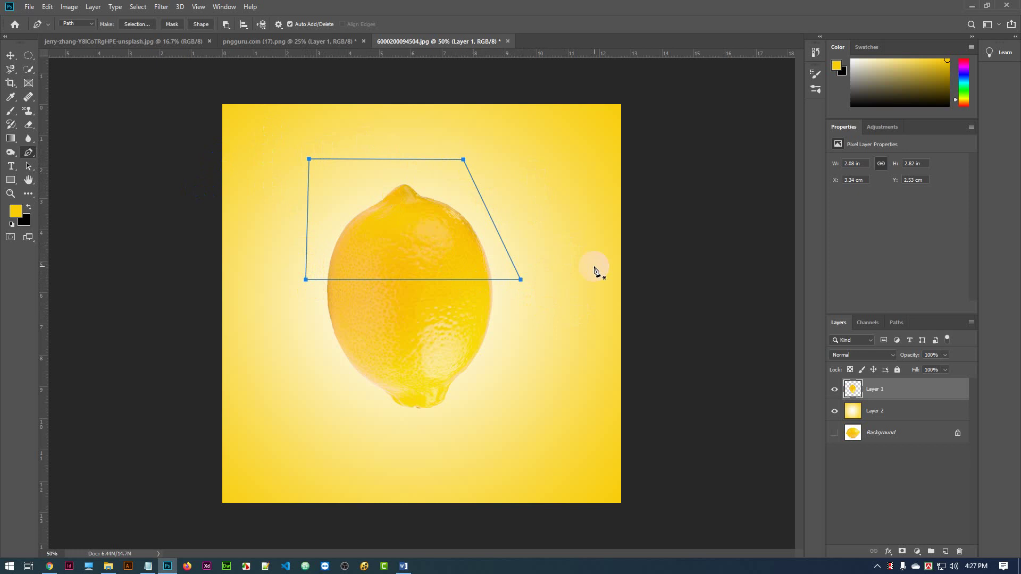
Step: Convert the path to a selection and apply Inverse as needed to select only the area around the lemon's upper half
key(ctrl+Return)
key(ctrl+shift+i)
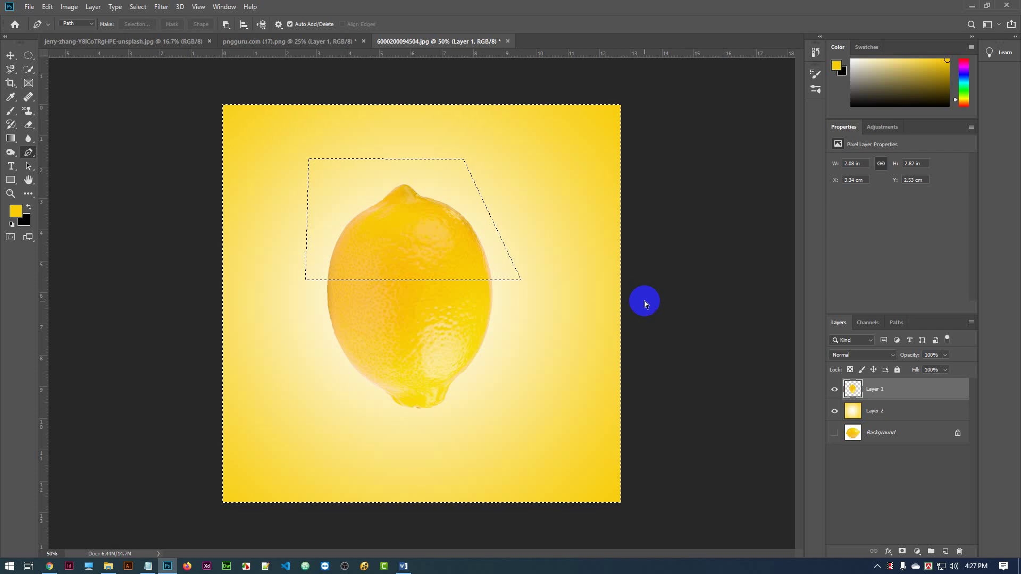
key(ctrl+shift+i)
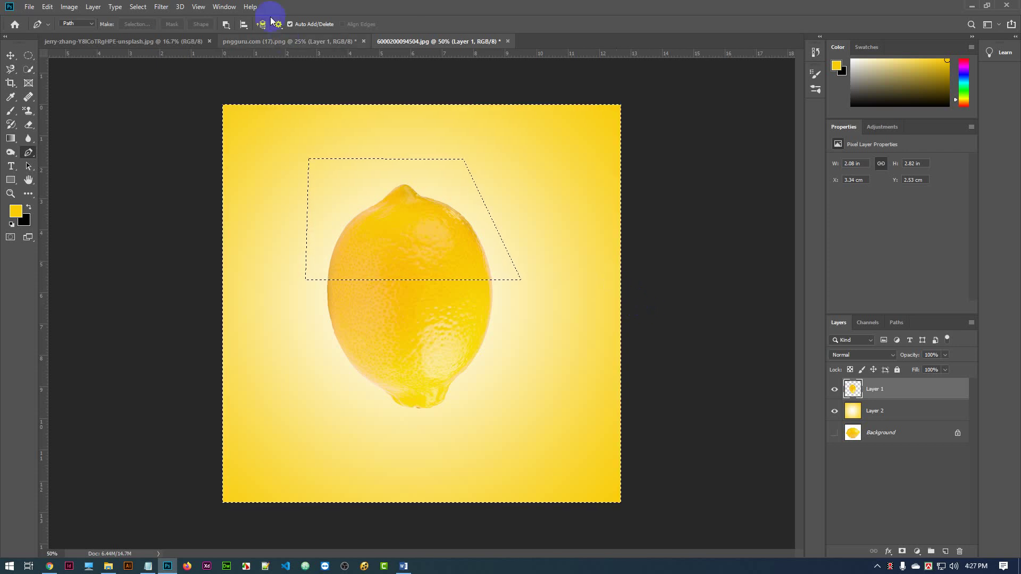
key(ctrl+shift+i)
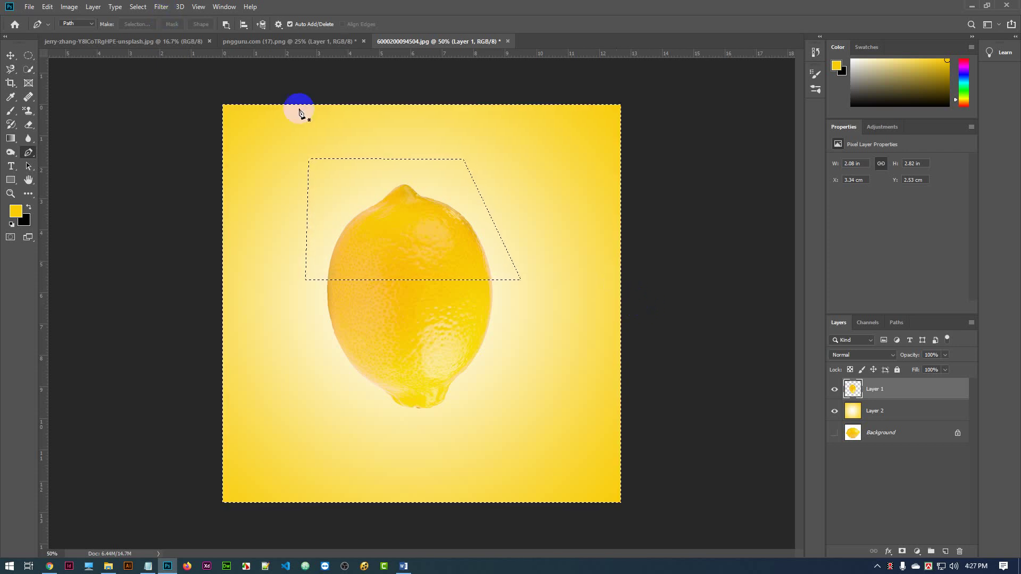
click(138, 8)
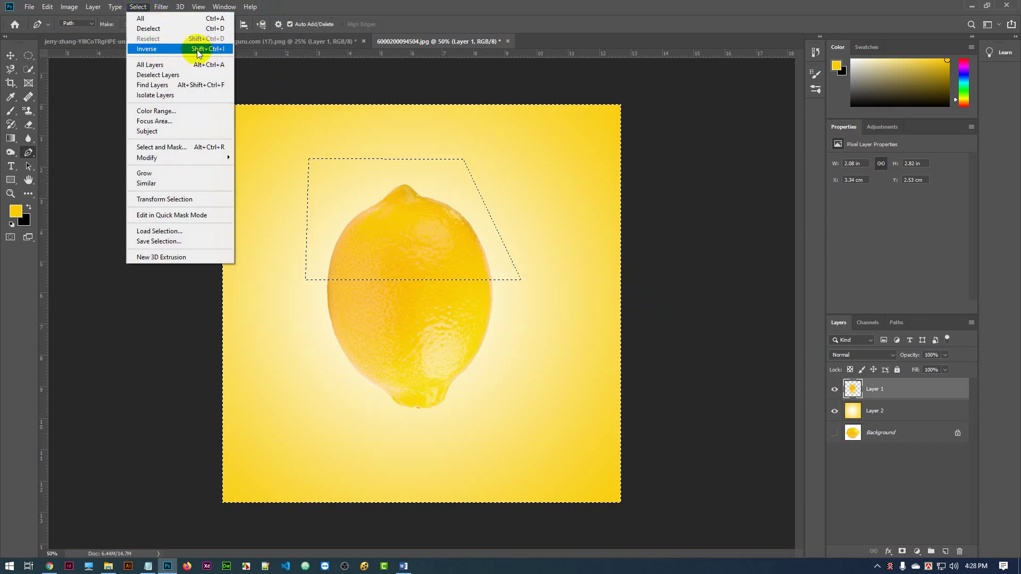
click(154, 50)
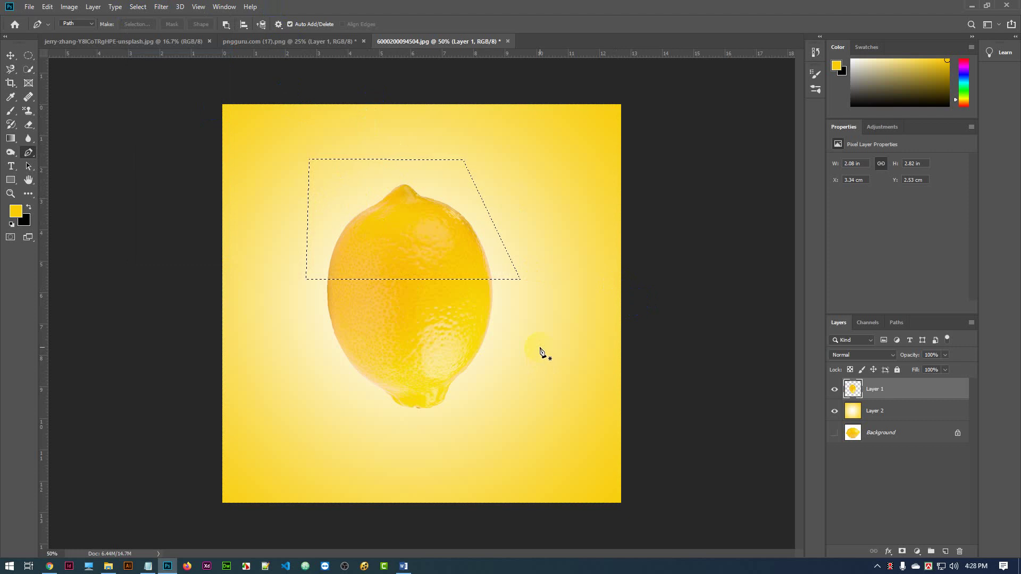
click(391, 254)
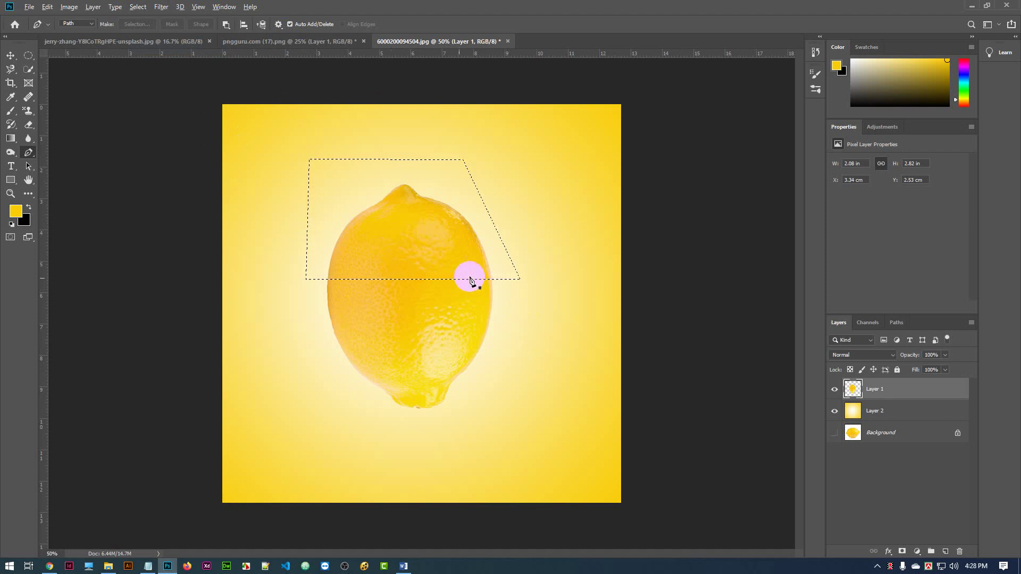
Step: Try cutting the selected upper half out of the lemon layer, and undo the cut
click(10, 55)
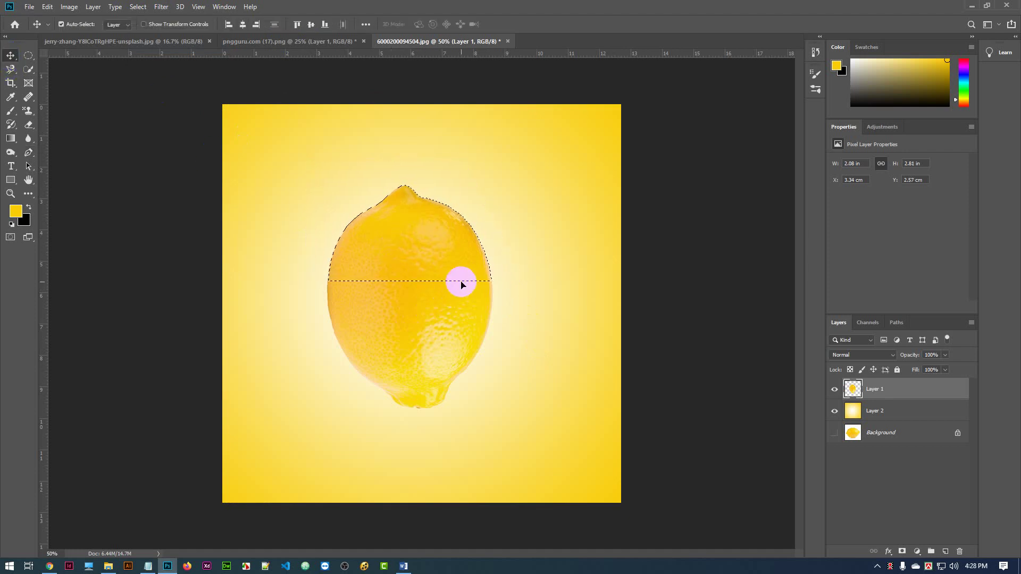
key(ctrl)
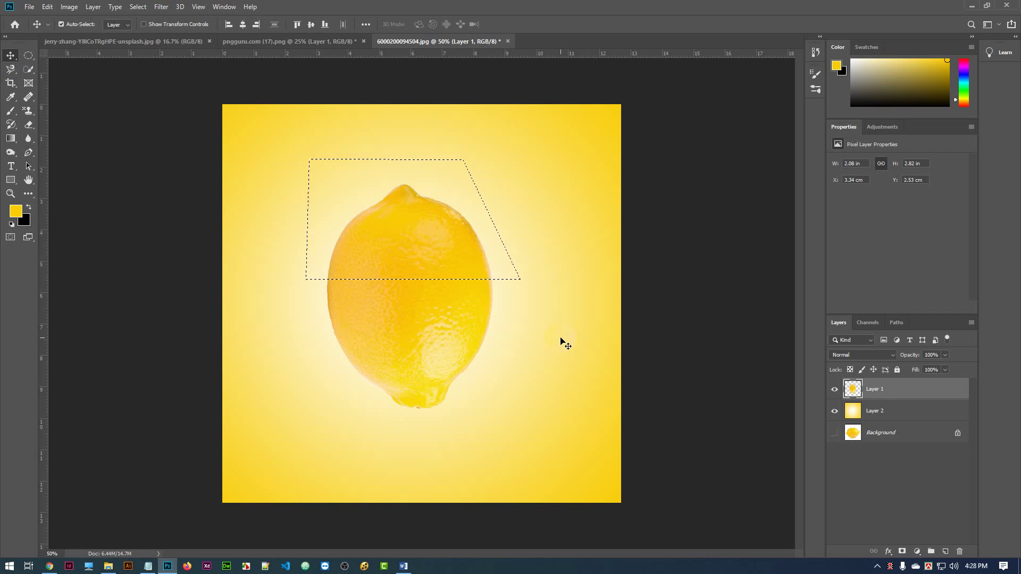
key(ctrl)
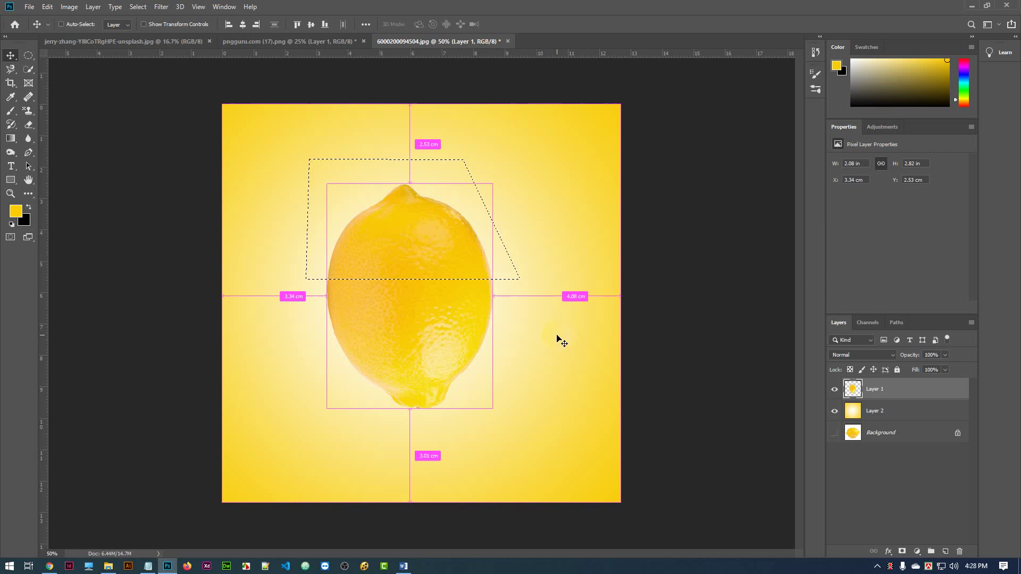
key(ctrl+x)
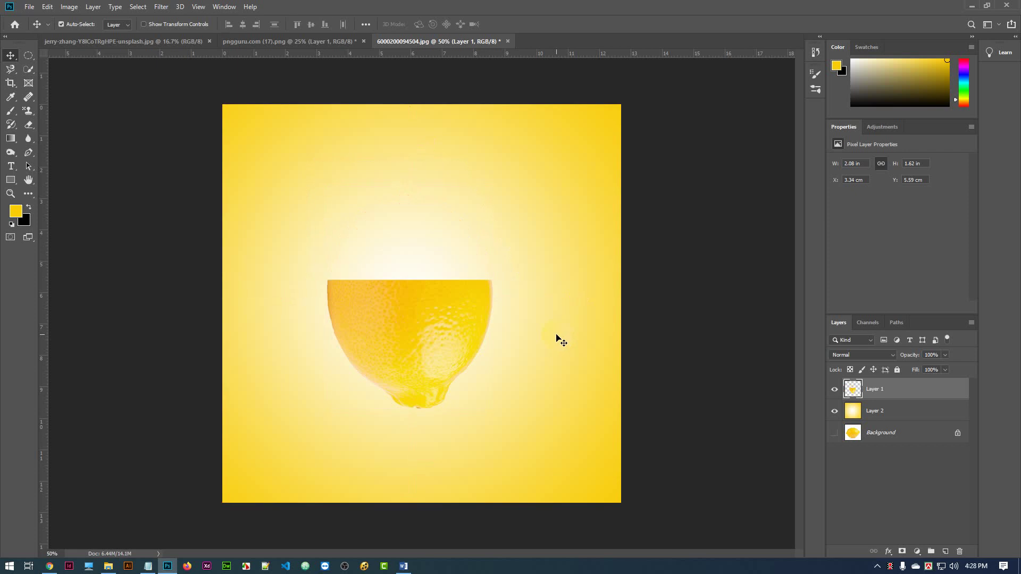
key(ctrl+z)
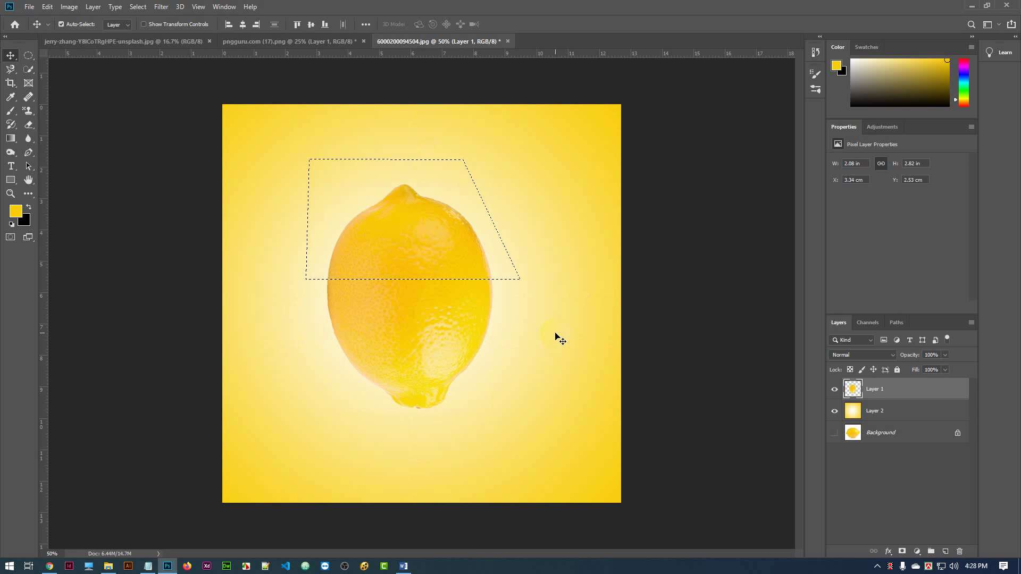
Step: Try copying the selected upper half of the lemon to a new layer, and undo the attempt
key(ctrl)
click(890, 394)
key(ctrl+j)
click(835, 413)
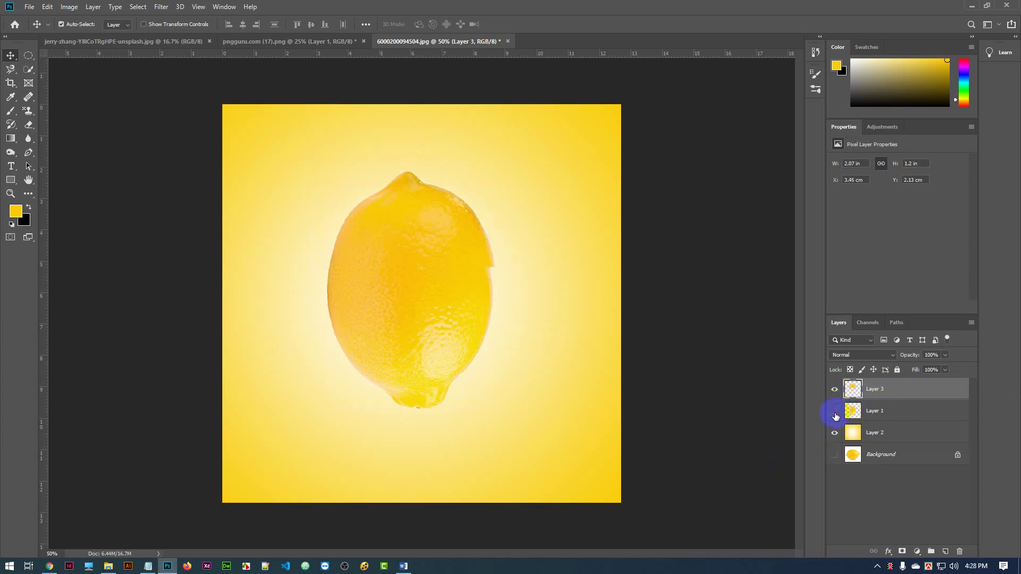
key(ctrl+z)
key(ctrl+z)
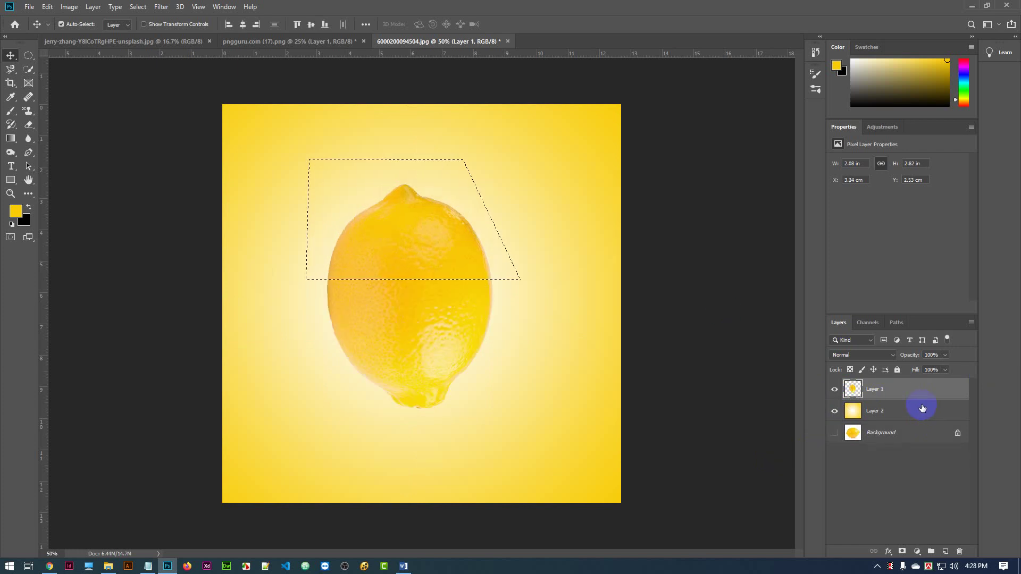
Step: Cut away the selected upper half of the lemon and move the remaining lower half straight up about 0.61 cm
key(ctrl+x)
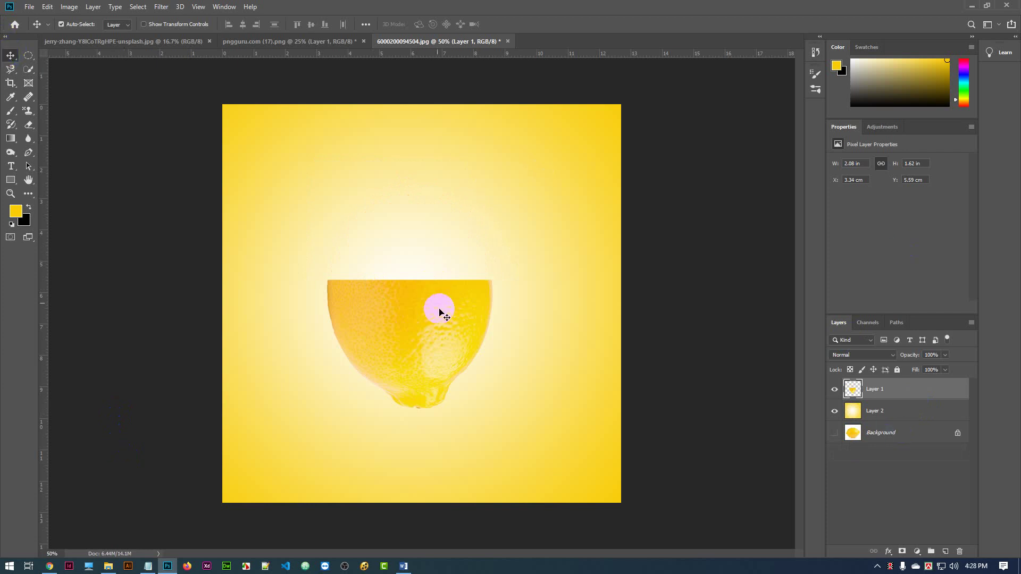
mouse_move(422, 297)
mouse_down()
mouse_move(419, 307)
mouse_move(405, 299)
mouse_up()
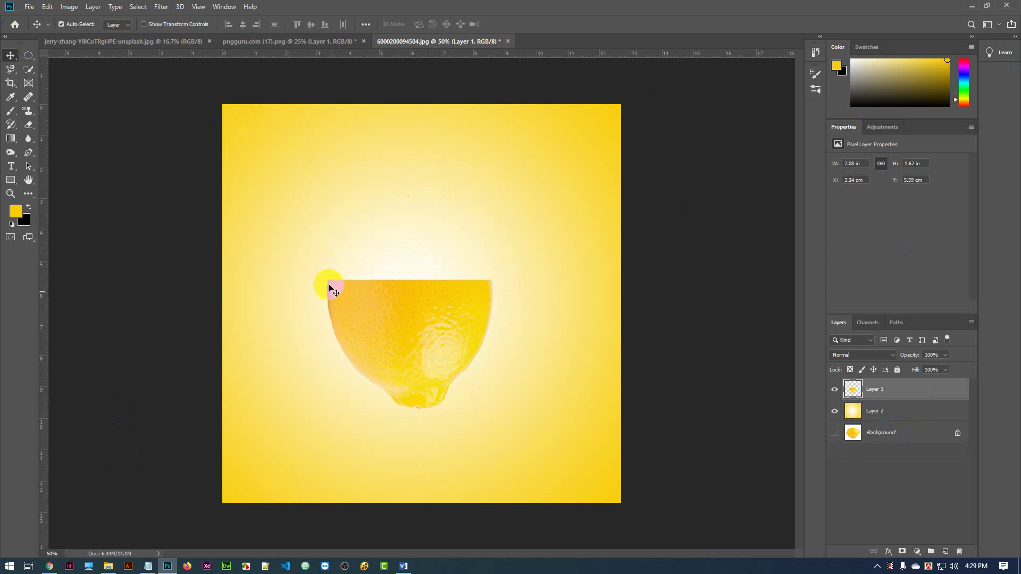
click(376, 286)
click(373, 304)
click(456, 290)
click(384, 286)
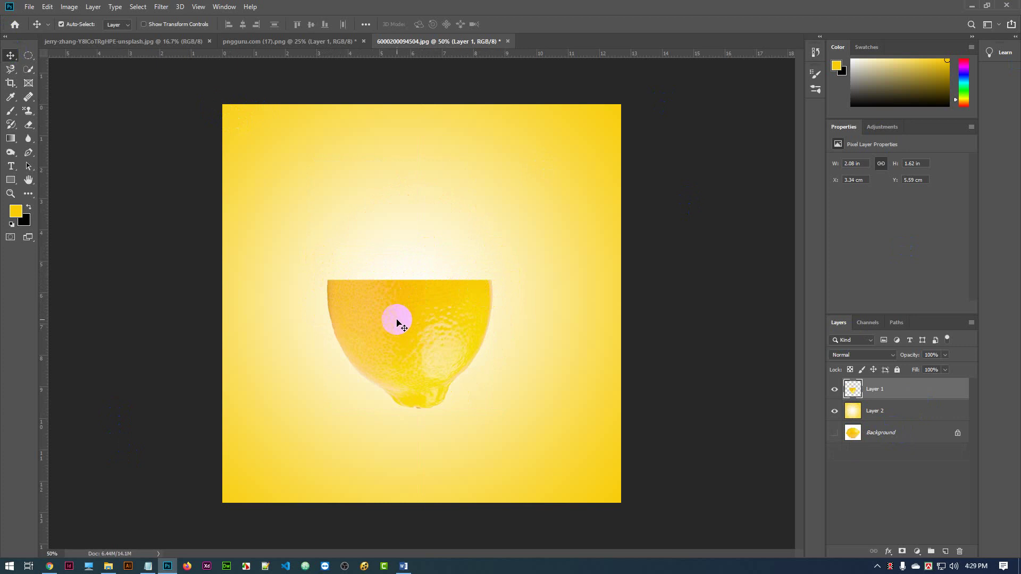
drag(399, 322, 403, 302)
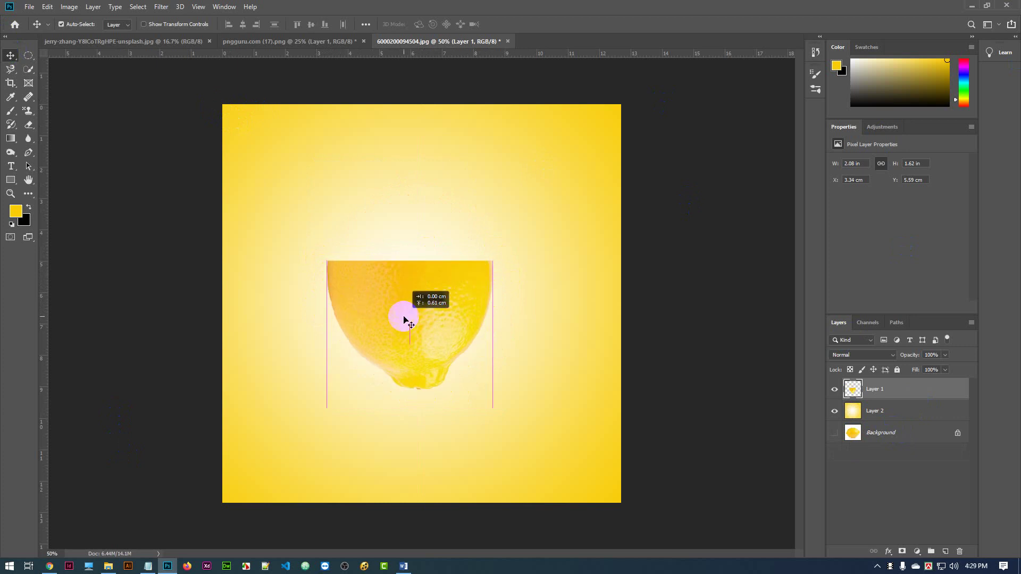
Step: Compare the lemon slice in pngguru.com (17).png with the half lemon in 6000200094504.jpg
click(251, 41)
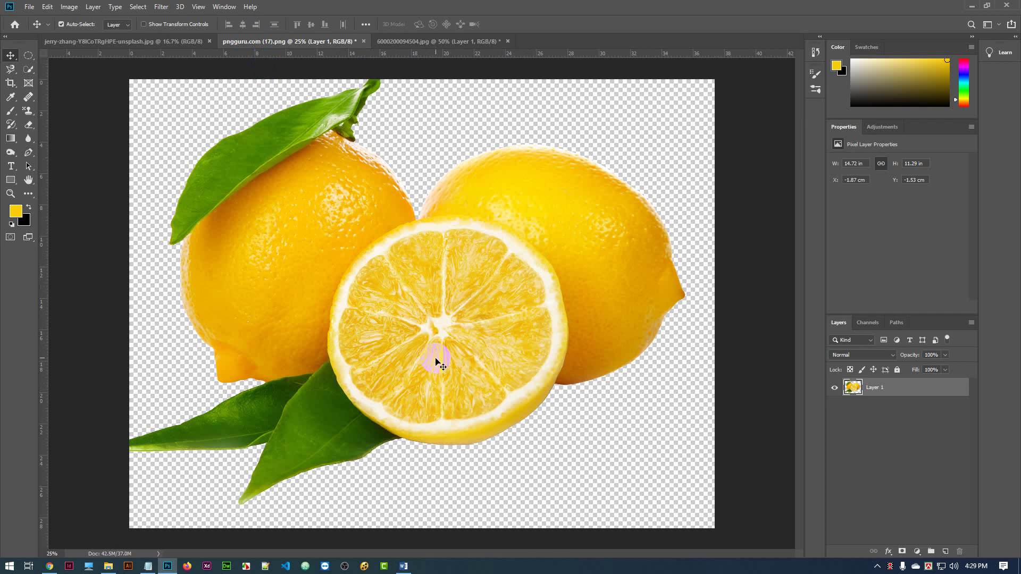
click(418, 41)
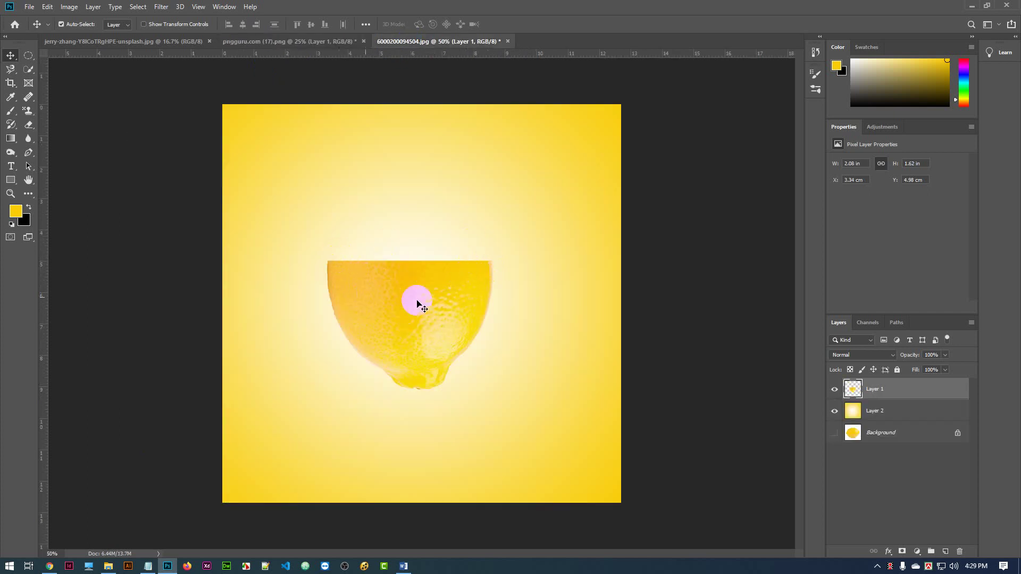
click(290, 41)
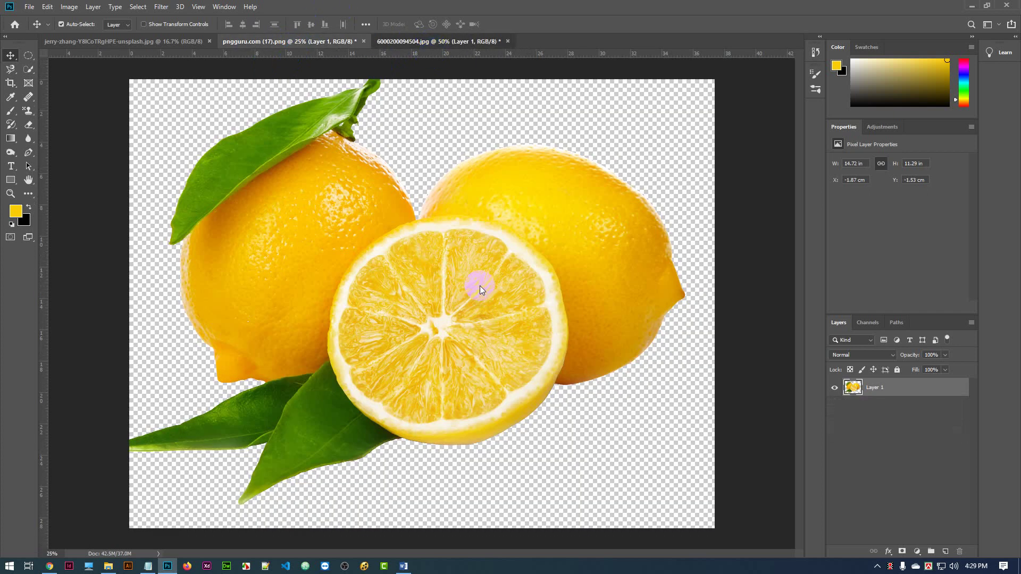
key(ctrl+Tab)
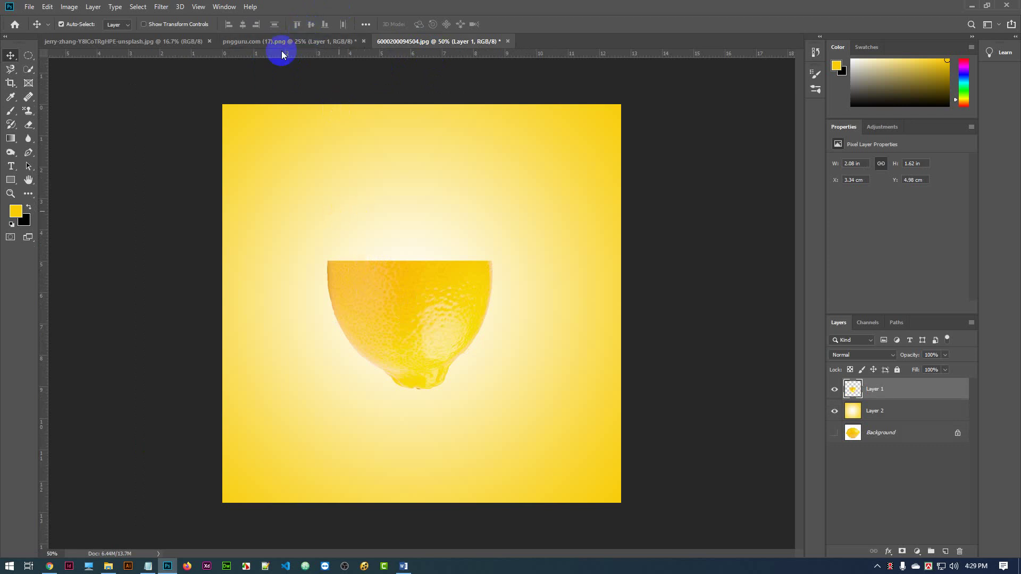
click(285, 42)
drag(503, 320, 474, 229)
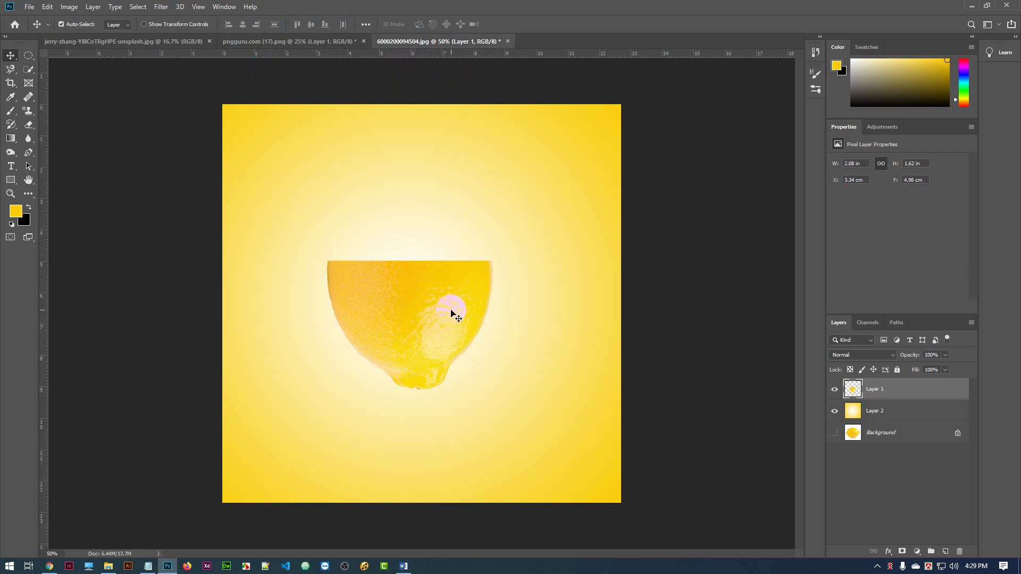
click(290, 39)
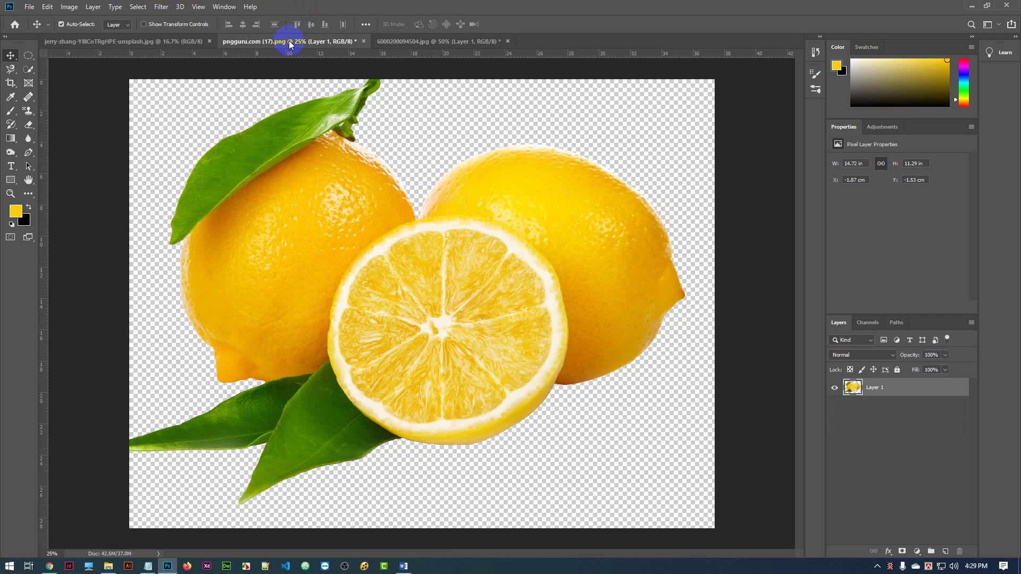
click(451, 42)
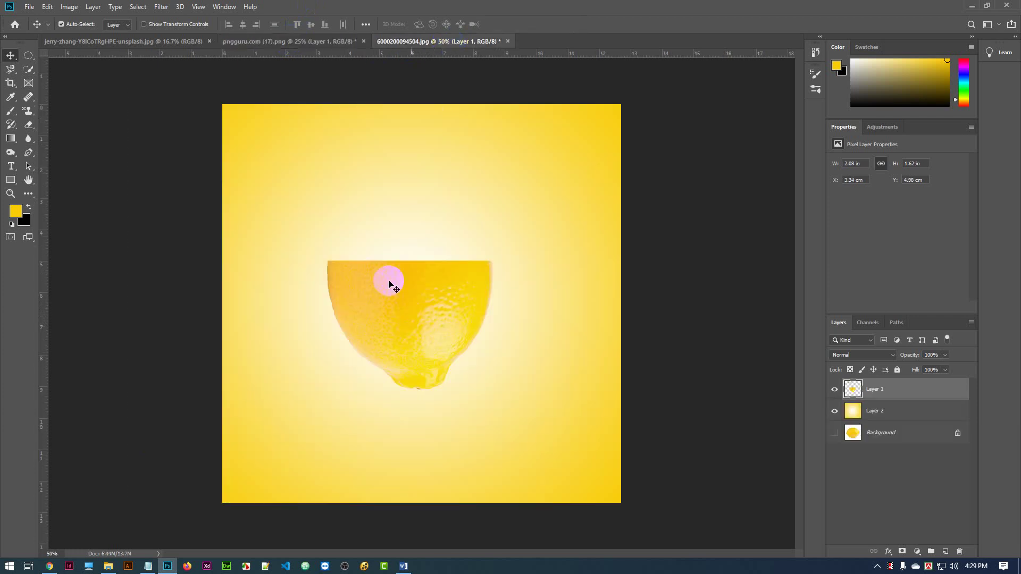
click(304, 41)
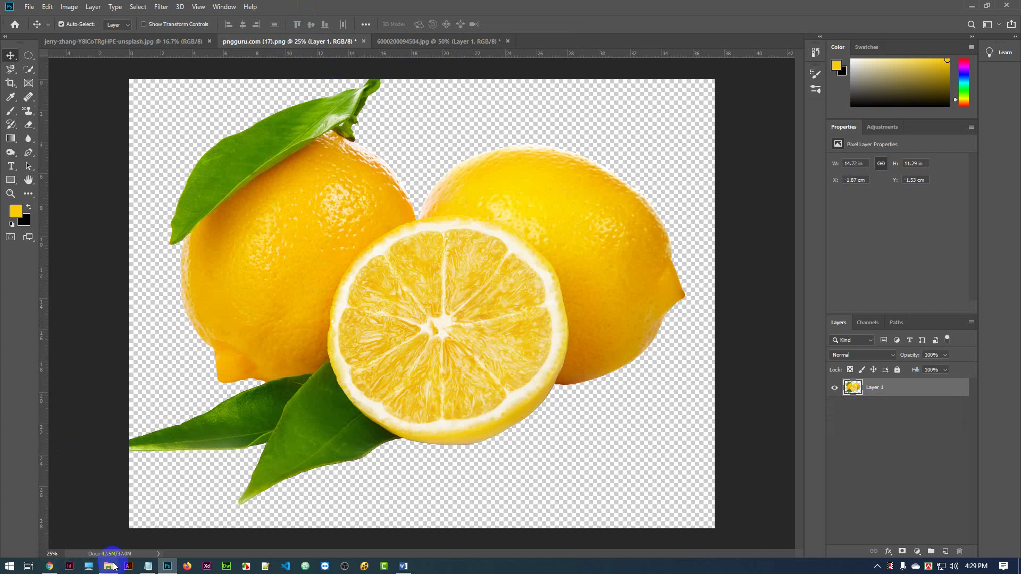
Step: Switch to Chrome, open the PNGGuru site in a new tab and search it for "lemon"
click(51, 567)
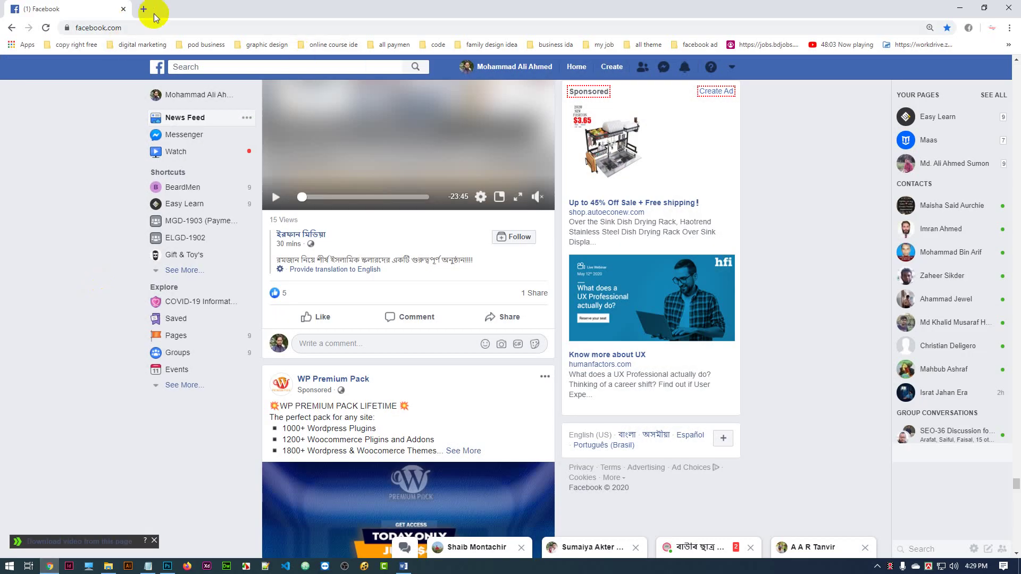
key(ctrl+t)
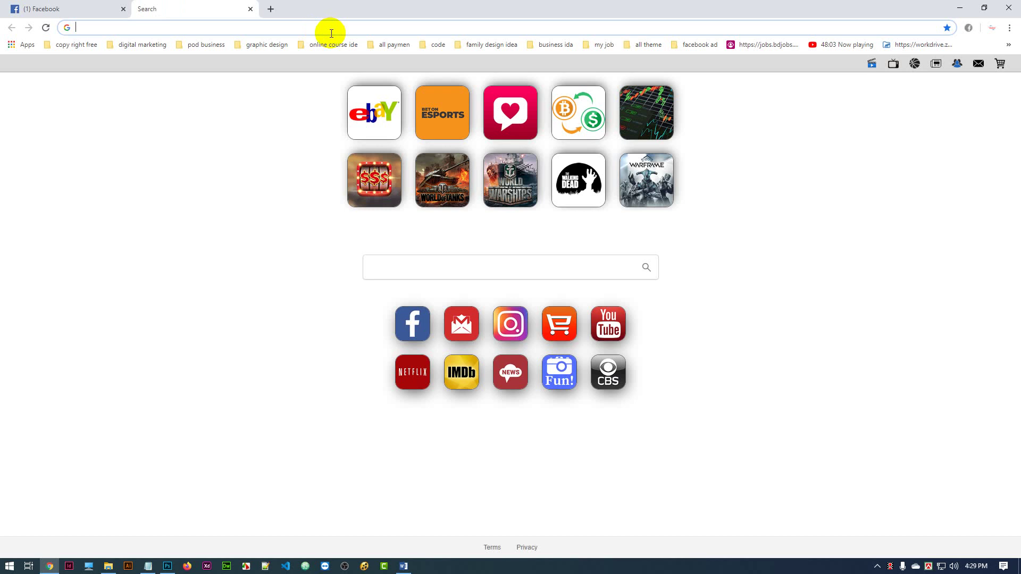
text(pn)
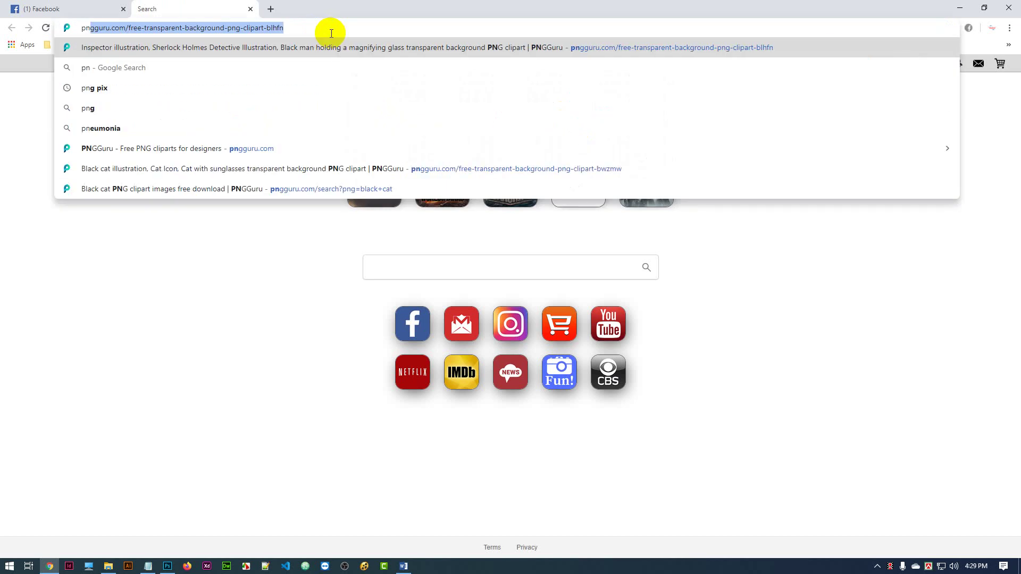
key(Return)
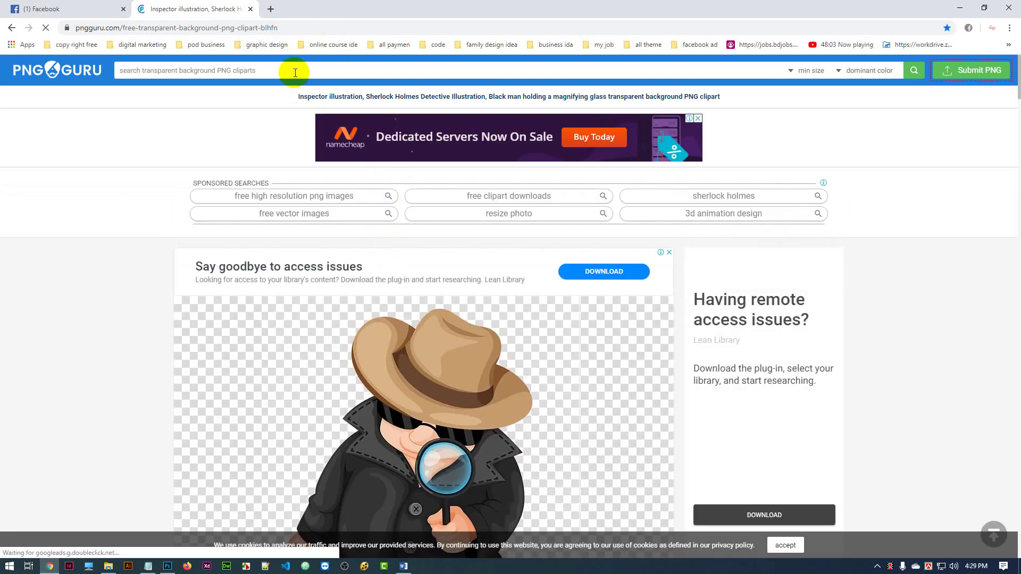
click(295, 72)
text(lemon)
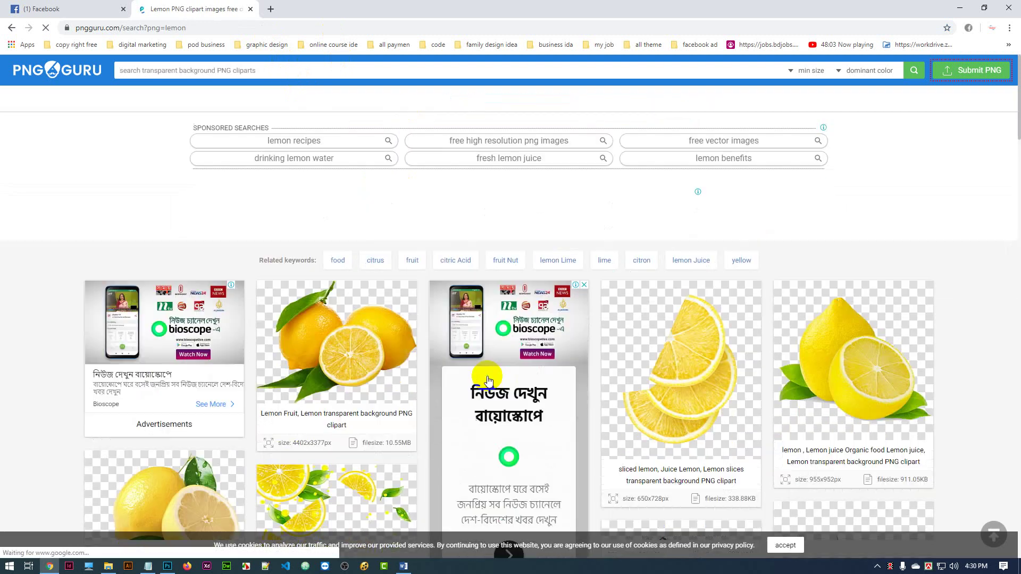
Step: Browse the PNGGuru lemon results for cut-lemon and lemon-slice cliparts
scroll(367, 373, down, 5)
scroll(367, 372, down, 6)
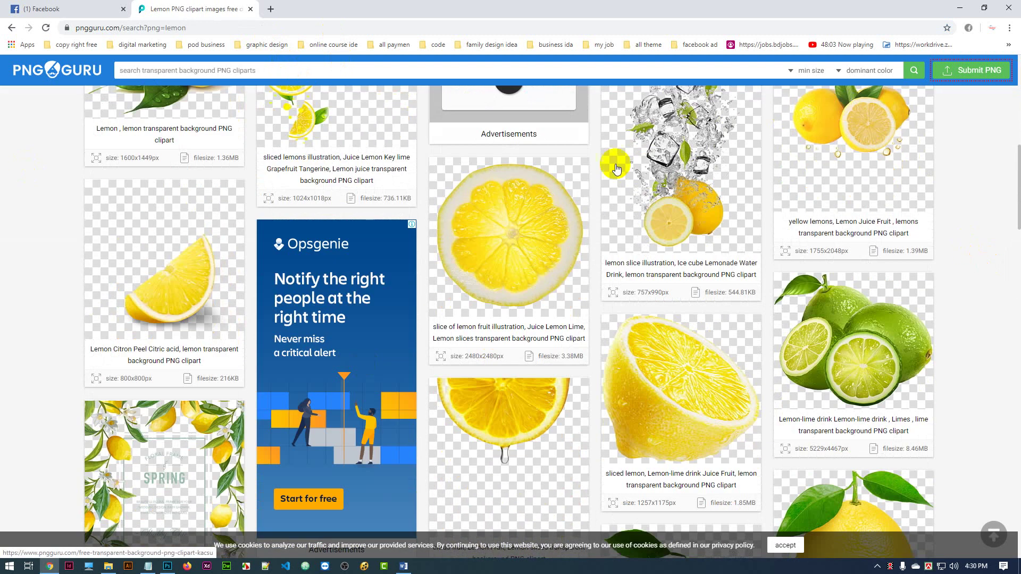
scroll(626, 303, up, 8)
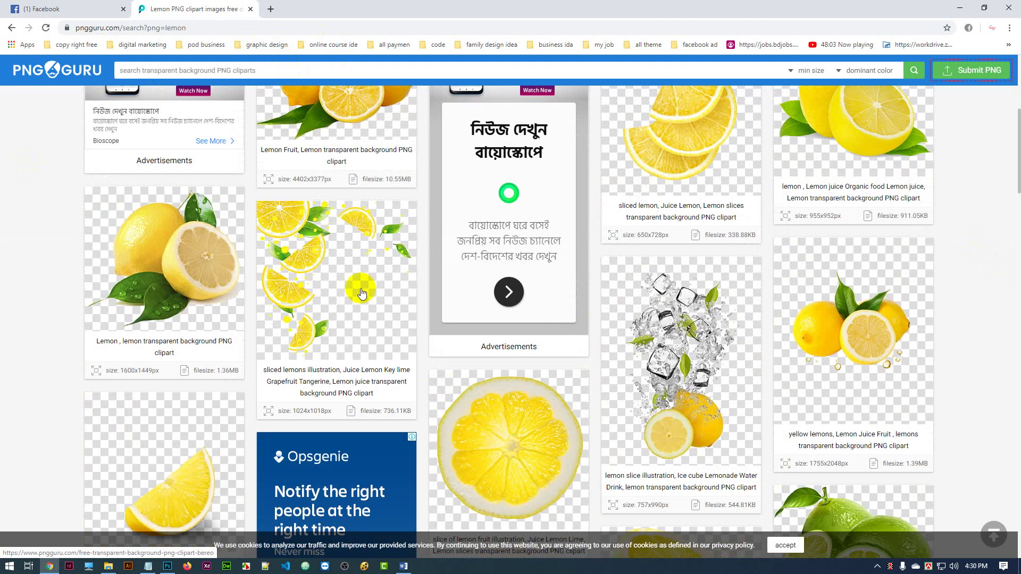
scroll(617, 360, down, 5)
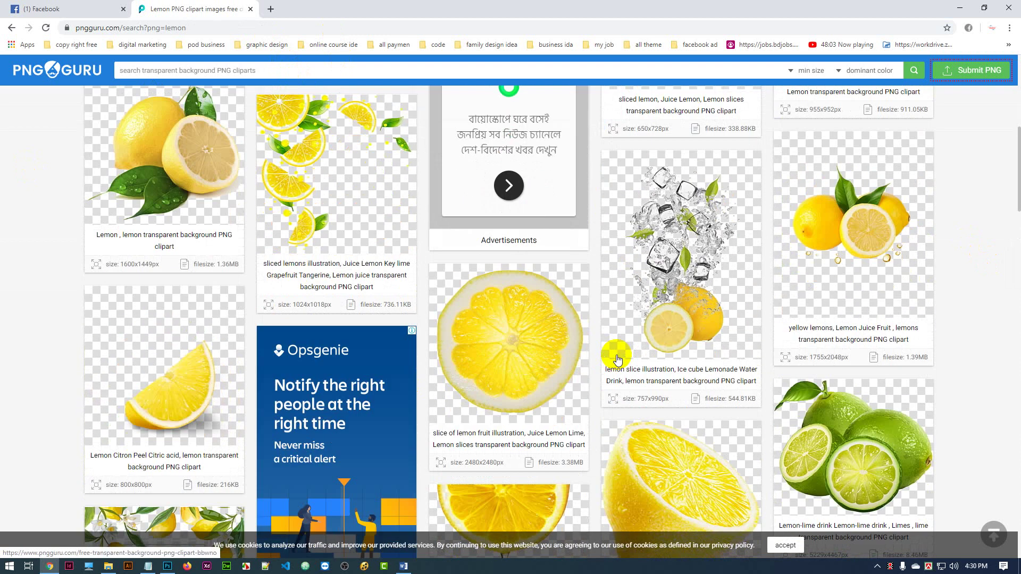
scroll(616, 360, down, 2)
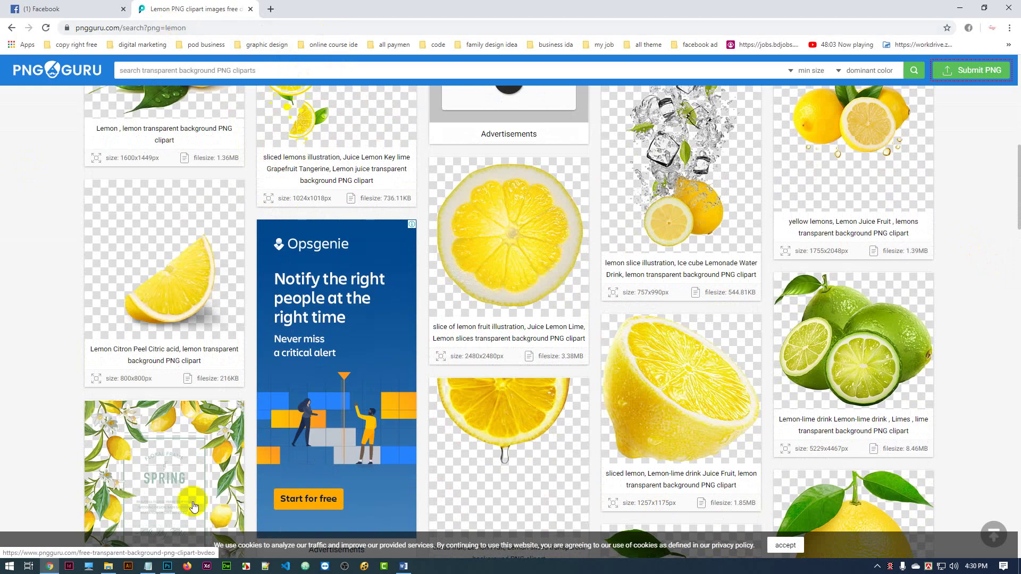
Step: Switch back to Photoshop and select the round front lemon slice in pngguru.com (17).png with the Quick Selection tool
click(168, 566)
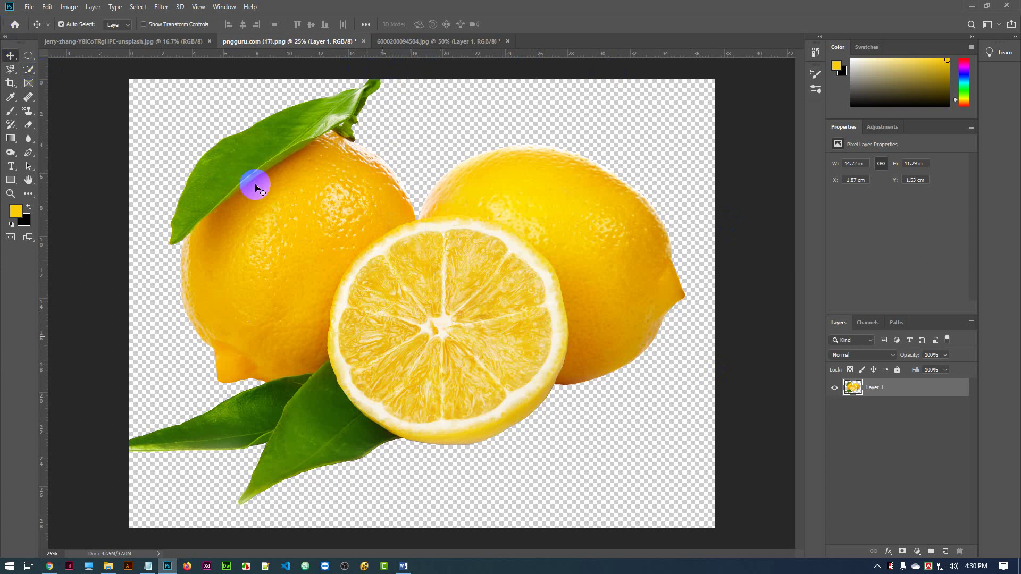
click(30, 73)
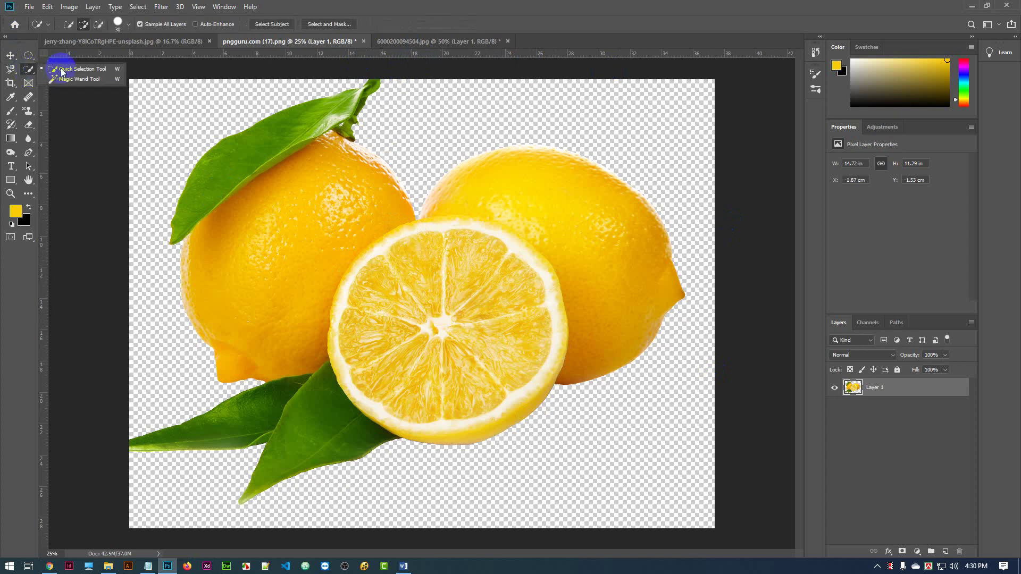
click(70, 75)
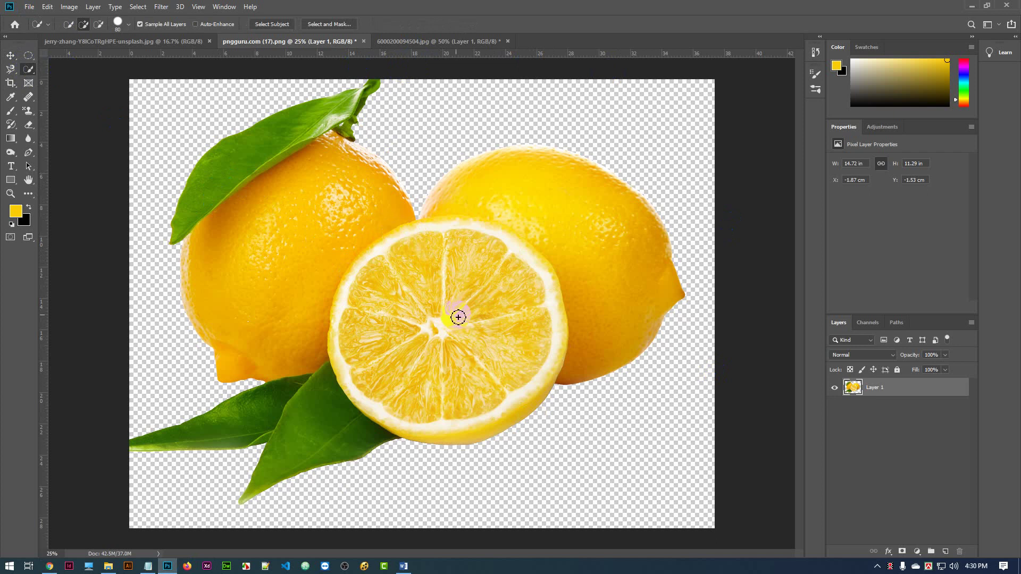
key(ctrl+plus)
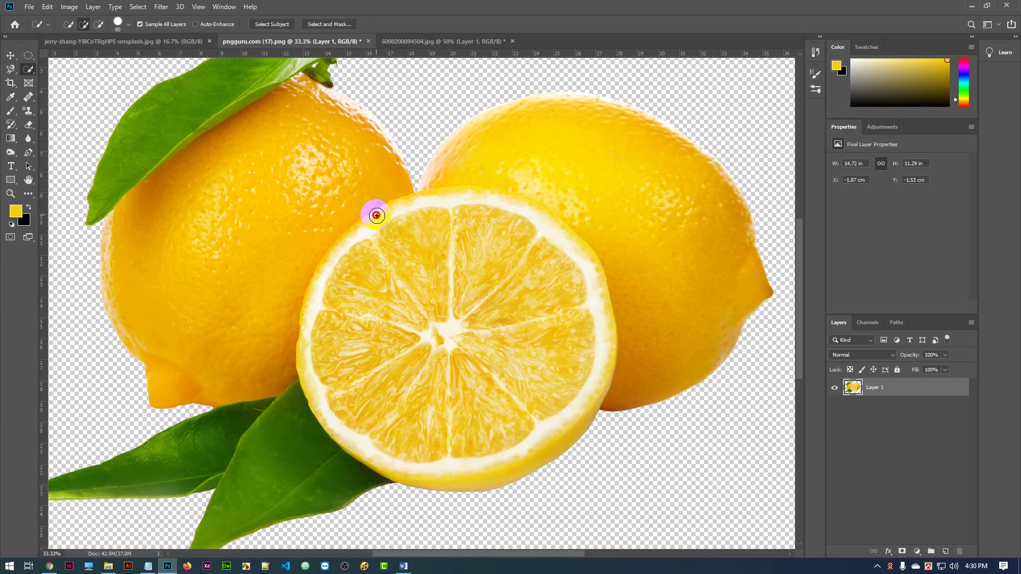
mouse_move(402, 225)
mouse_down()
mouse_move(471, 211)
mouse_move(456, 199)
mouse_move(426, 203)
mouse_move(523, 213)
mouse_move(549, 226)
mouse_move(588, 281)
mouse_move(600, 306)
mouse_move(592, 373)
mouse_move(554, 447)
mouse_move(531, 463)
mouse_move(444, 475)
mouse_move(367, 447)
mouse_move(330, 402)
mouse_move(316, 357)
mouse_move(330, 276)
mouse_move(306, 334)
mouse_move(337, 259)
mouse_move(307, 308)
mouse_move(341, 248)
mouse_move(321, 267)
mouse_move(374, 218)
mouse_up()
mouse_move(442, 198)
mouse_down()
mouse_move(532, 207)
mouse_move(567, 253)
mouse_move(450, 316)
mouse_move(396, 368)
mouse_move(484, 337)
mouse_up()
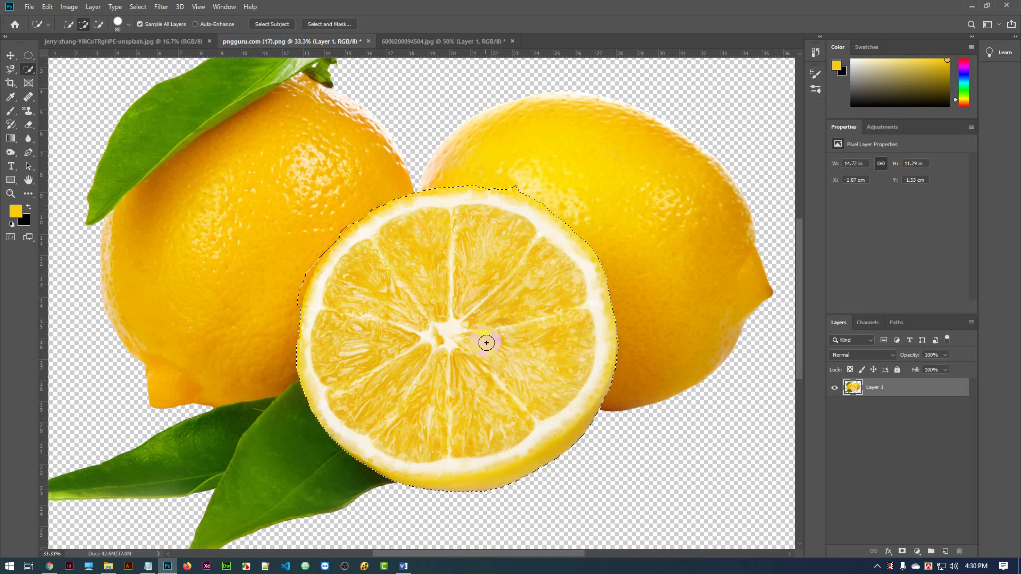
Step: Subtract the stray bump over the rear lemon from the selection along the slice's upper-right rim
key(ctrl+plus)
key(ctrl+plus)
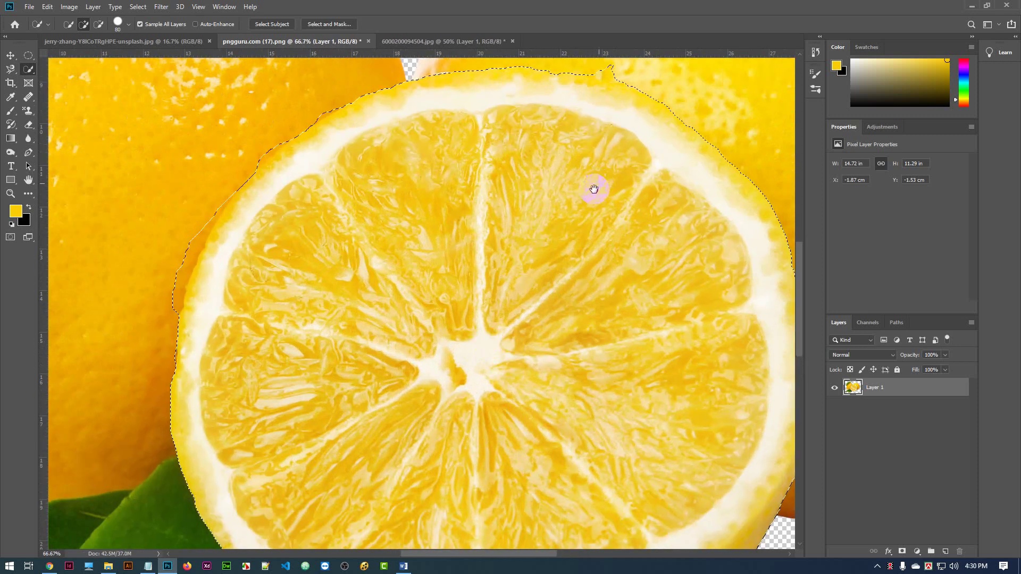
drag(592, 190, 472, 346)
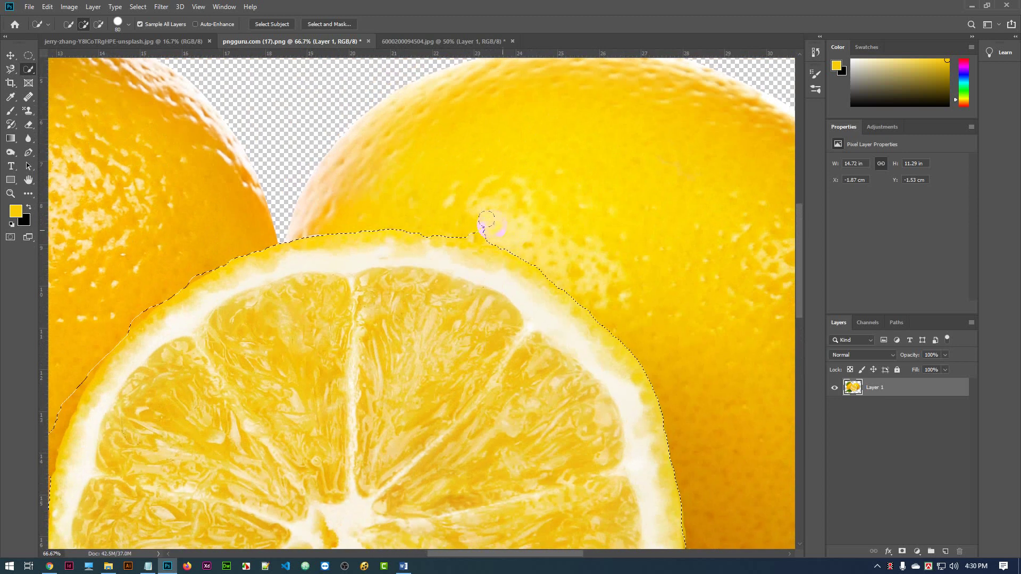
alt+click(468, 216)
alt+click(460, 219)
alt+click(497, 231)
alt+click(447, 216)
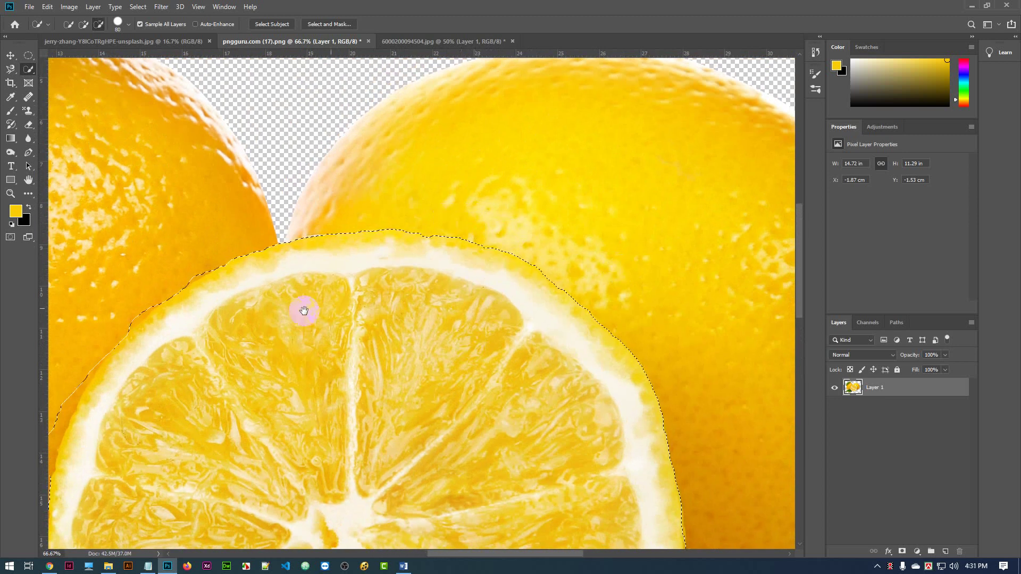
Step: Subtract the excess strip of the neighbouring lemon from the selection along the slice's upper-left rim
drag(303, 308, 589, 269)
drag(480, 370, 472, 267)
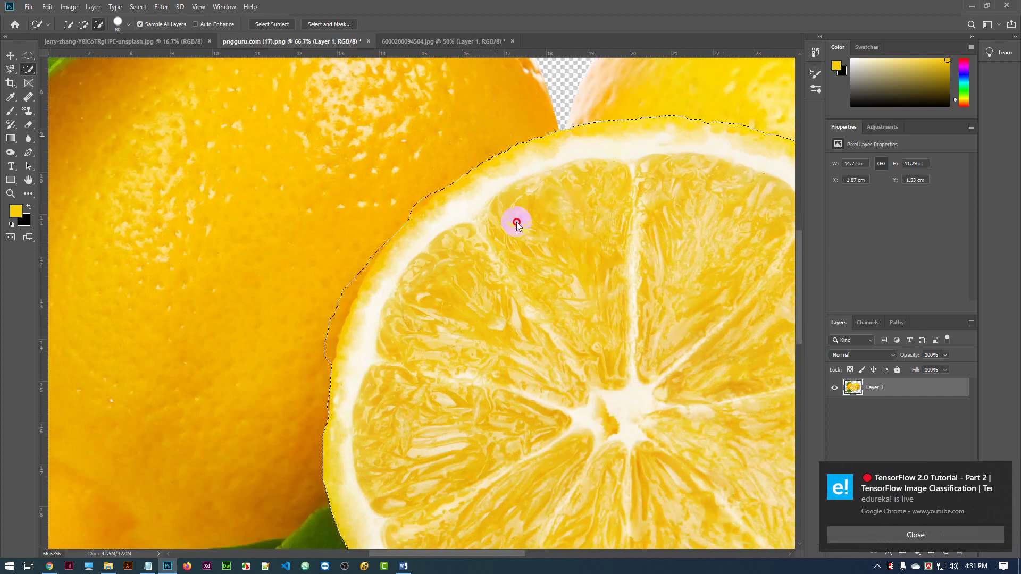
scroll(515, 221, down, 1)
scroll(515, 221, left, 1)
mouse_move(489, 136)
mouse_down()
mouse_move(458, 158)
mouse_move(479, 142)
mouse_move(424, 225)
mouse_move(463, 294)
mouse_up()
scroll(463, 295, down, 2)
scroll(463, 294, right, 1)
mouse_move(398, 195)
mouse_down()
mouse_move(372, 141)
mouse_move(391, 121)
mouse_move(339, 264)
mouse_move(351, 231)
mouse_move(352, 250)
mouse_move(349, 262)
mouse_move(357, 175)
mouse_move(351, 220)
mouse_move(429, 87)
mouse_move(388, 144)
mouse_up()
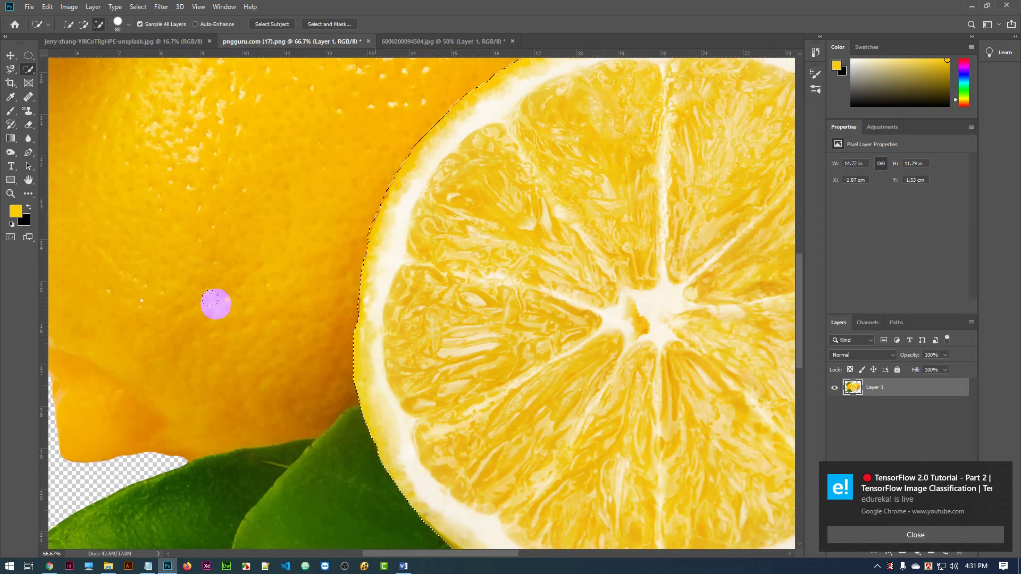
Step: Touch up the selection at the slice's left rim and check the rest of its outline
scroll(389, 290, down, 3)
scroll(388, 290, right, 2)
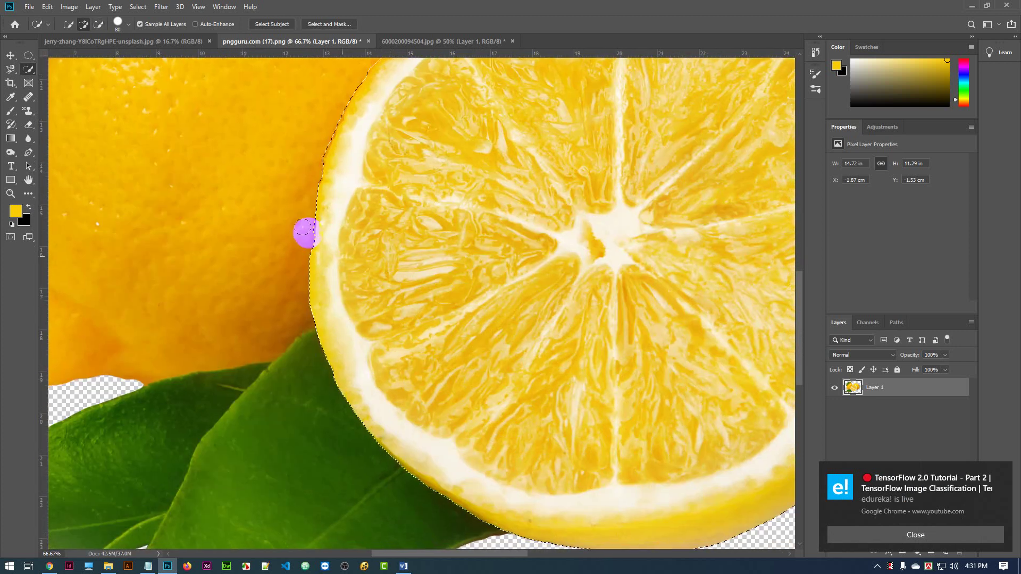
mouse_move(292, 220)
mouse_down()
mouse_move(296, 240)
mouse_move(344, 235)
mouse_up()
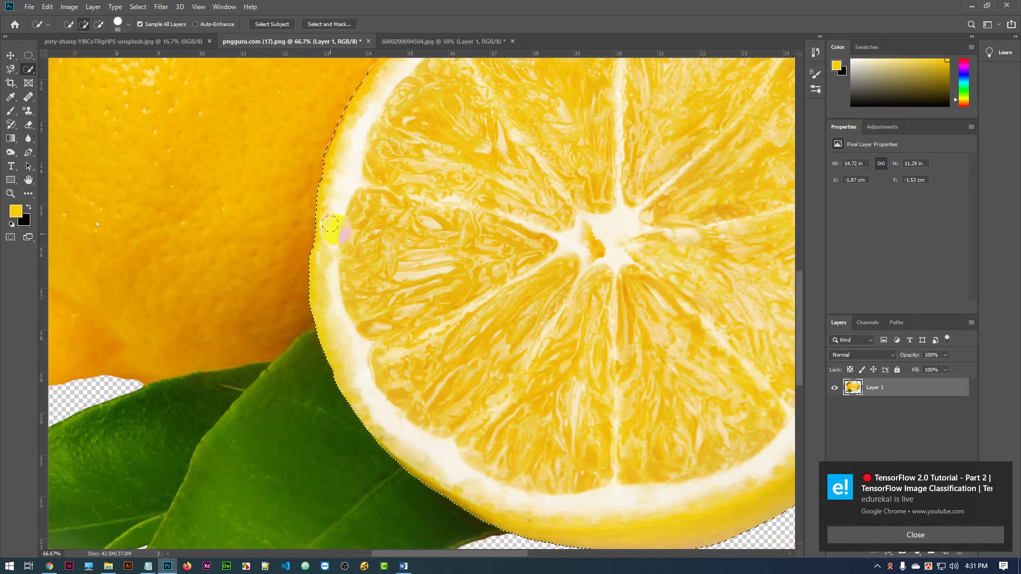
drag(455, 401, 281, 267)
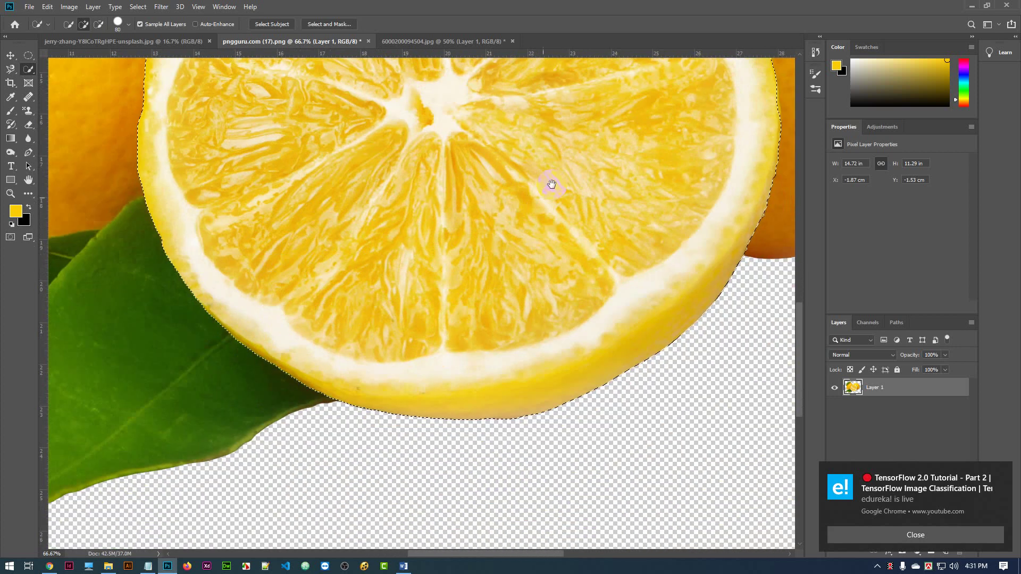
drag(552, 184, 585, 242)
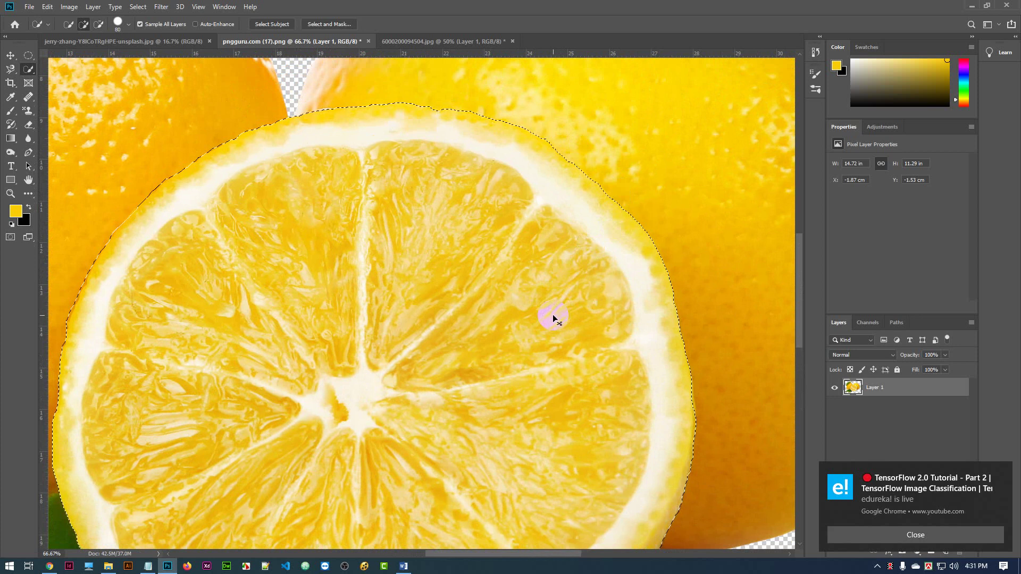
Step: Cut the selected lemon slice out of its image, go to the 6000200094504.jpg document and dismiss the desktop notification
key(ctrl+minus)
key(ctrl+minus)
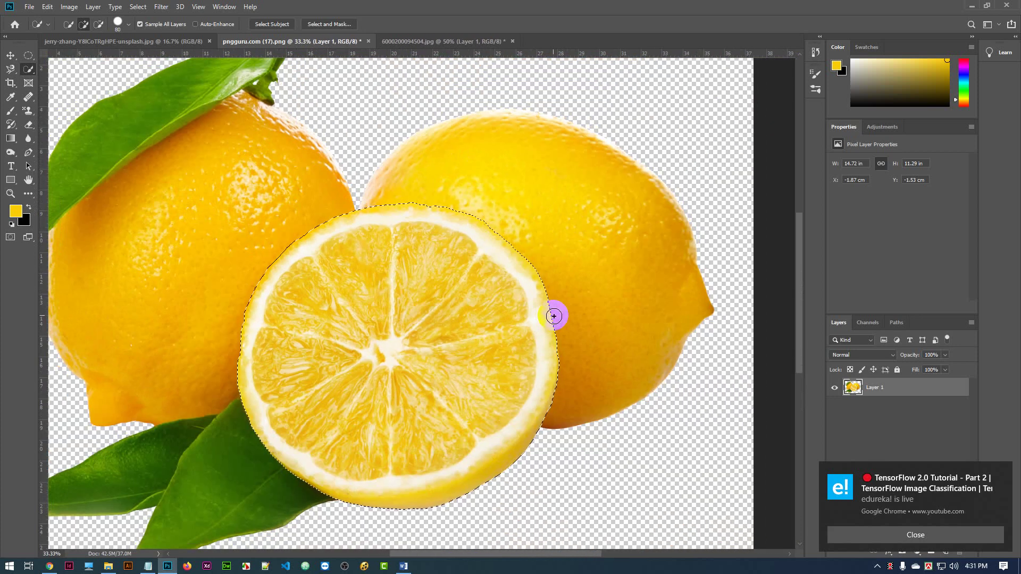
key(ctrl+x)
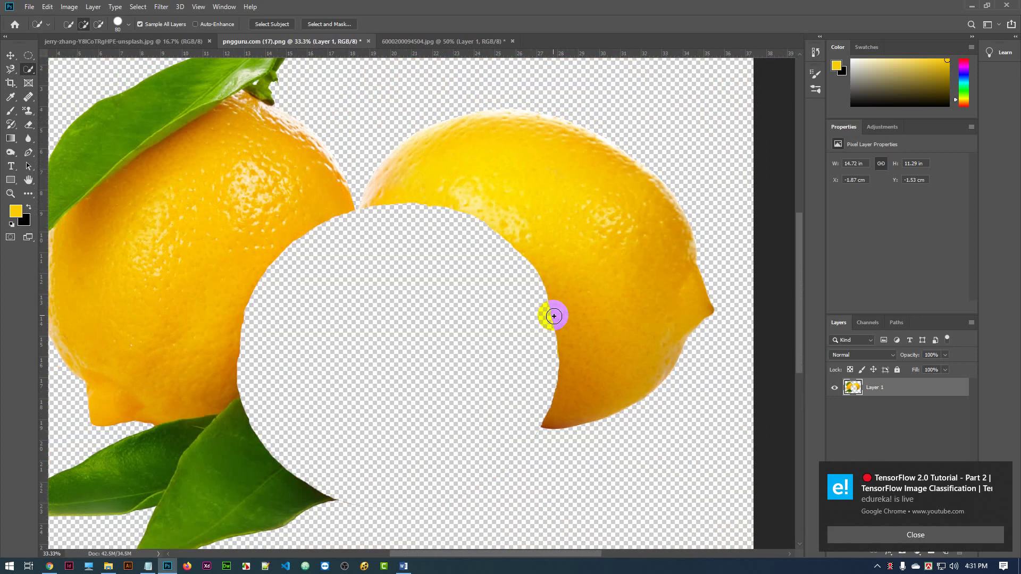
click(430, 41)
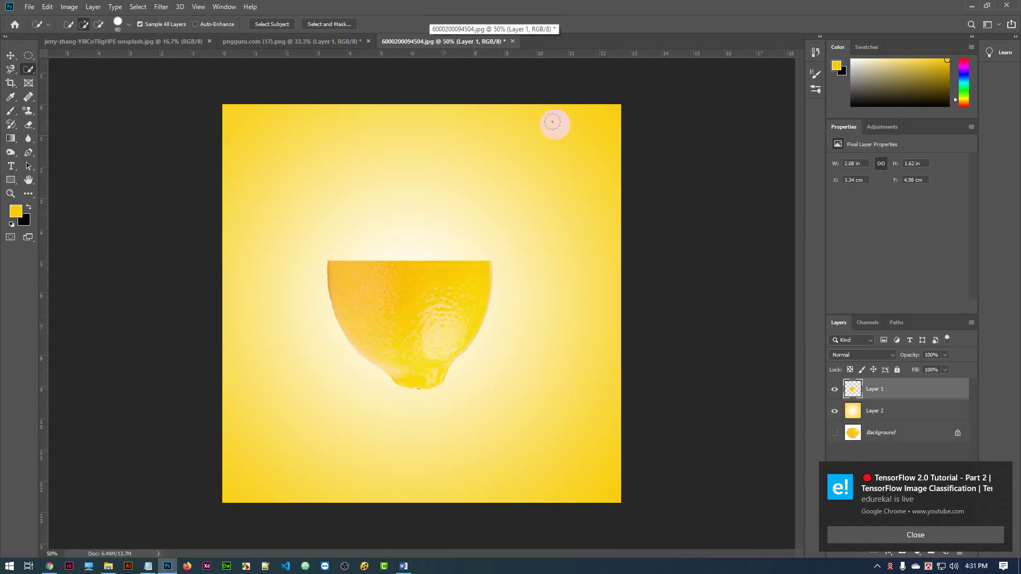
click(909, 535)
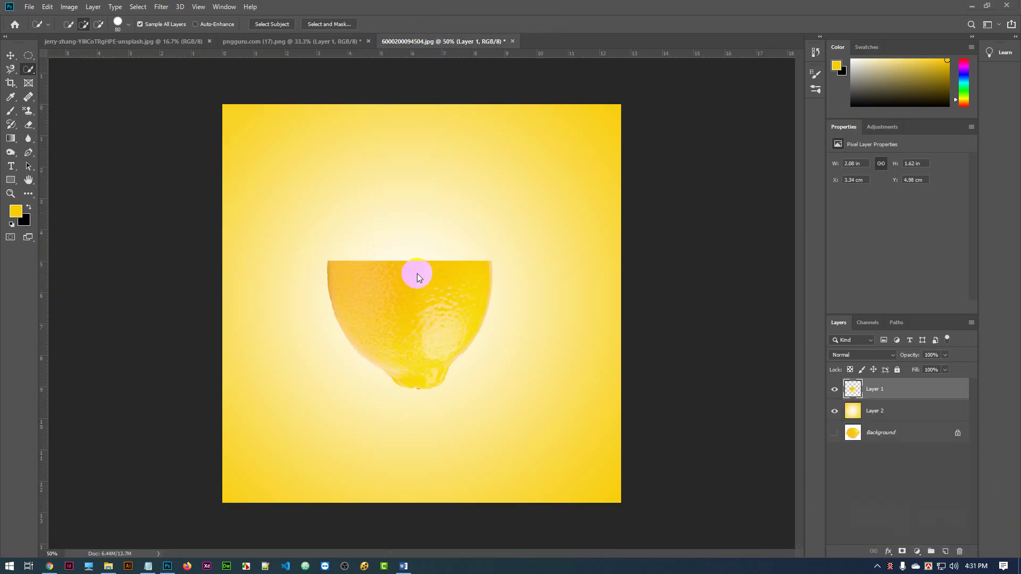
Step: Paste the cut lemon slice over the lemon half, scale it to 28.84%, and delete the pasted slice
key(ctrl+v)
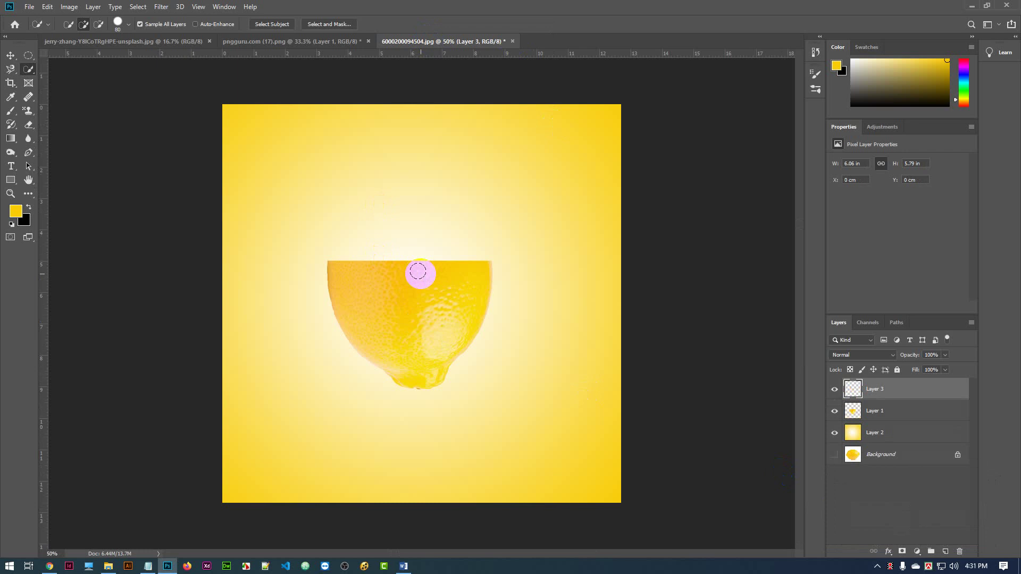
click(10, 55)
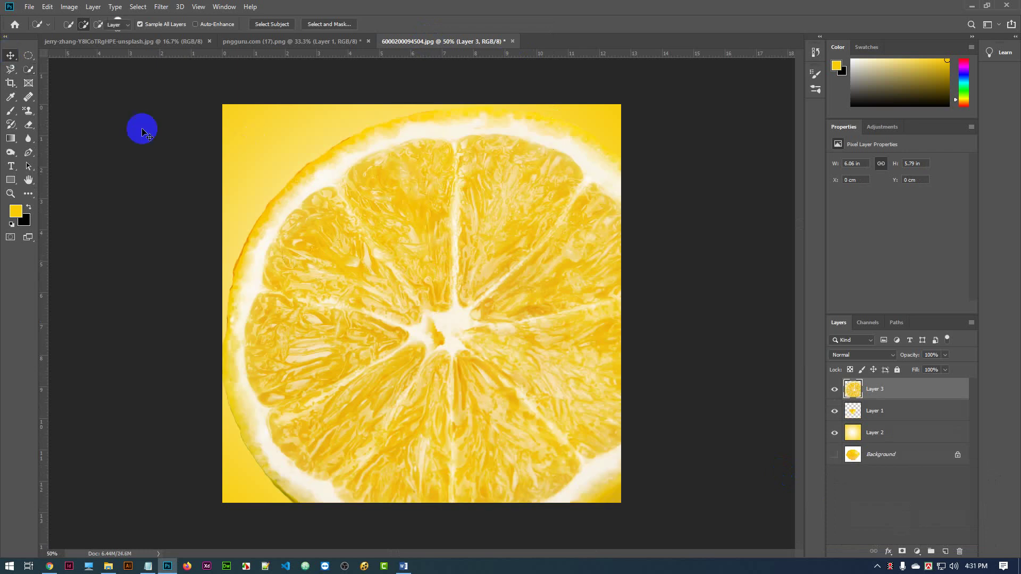
drag(411, 190, 376, 192)
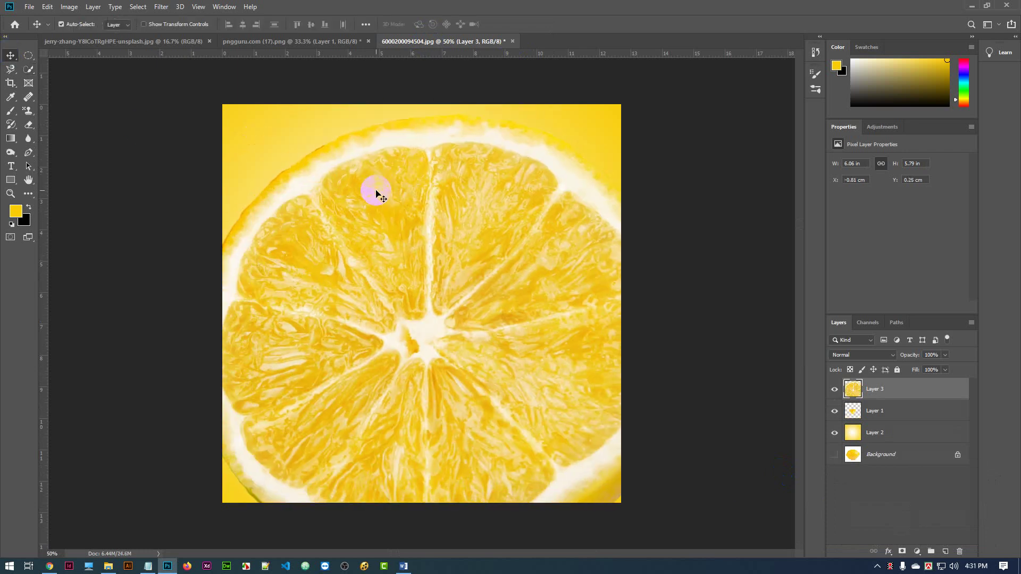
key(ctrl+t)
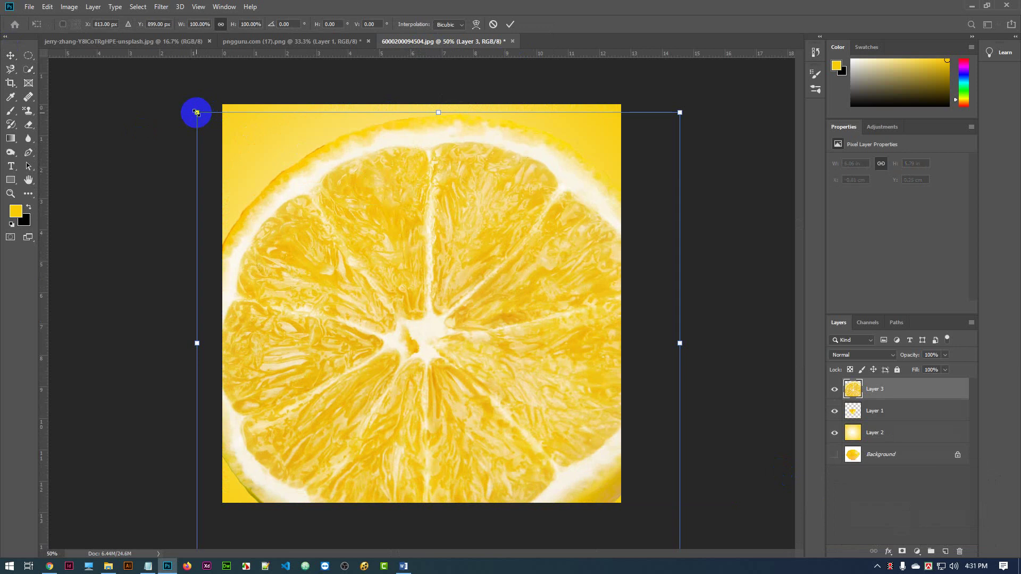
drag(196, 112, 369, 276)
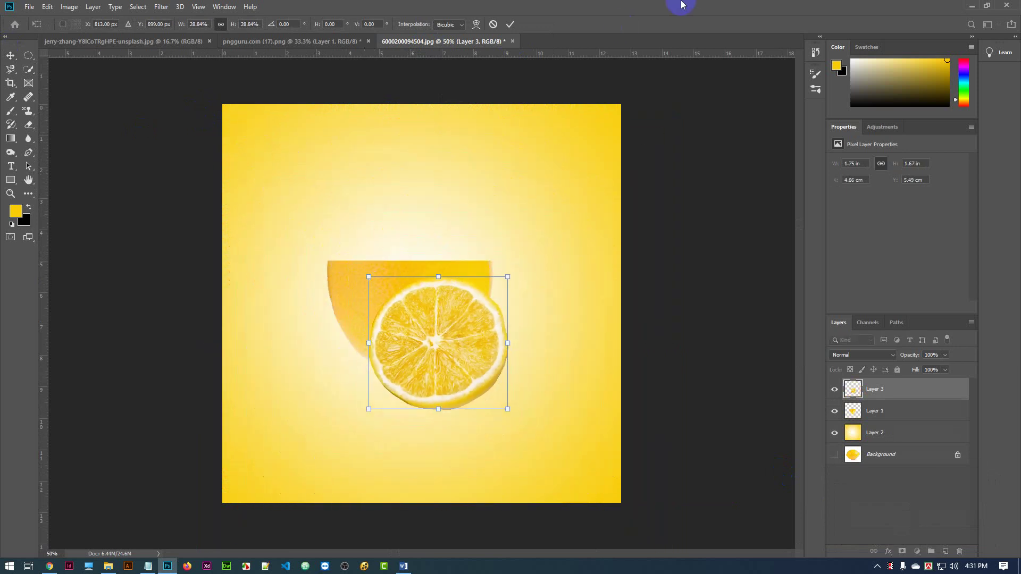
click(511, 25)
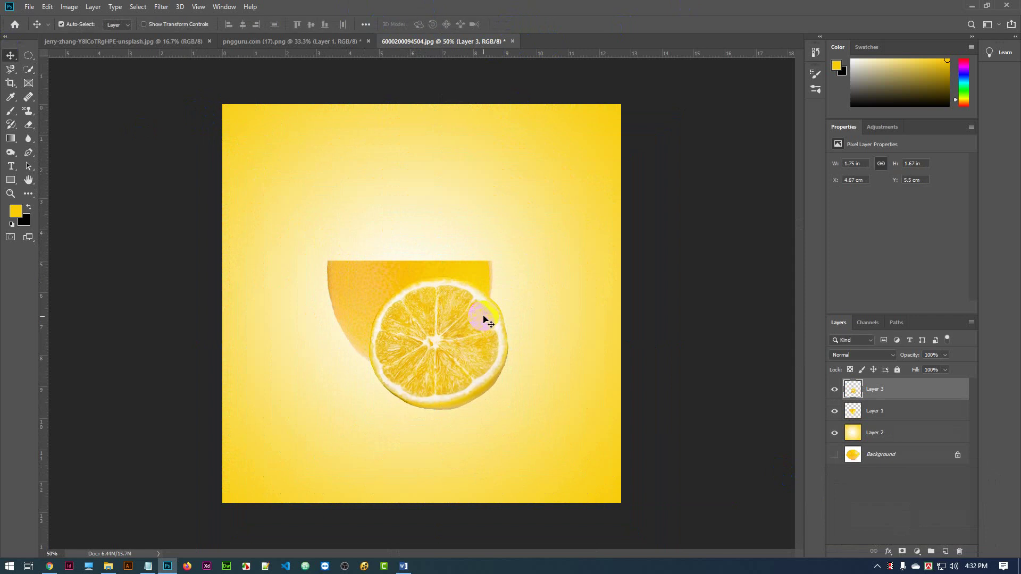
key(Delete)
Step: Go to the pngguru.com (17).png document and undo the cut of the lemon slice
click(290, 41)
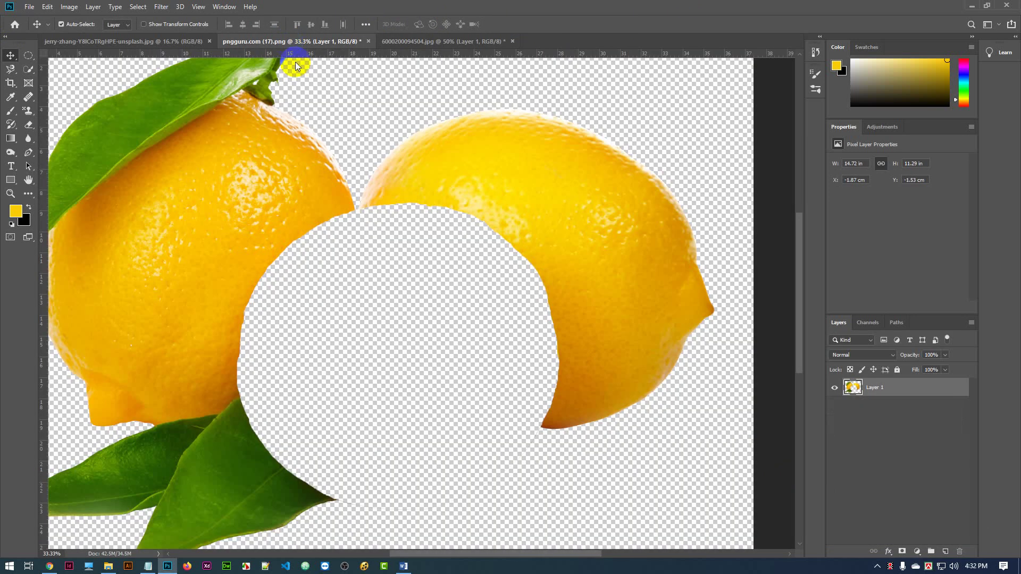
key(ctrl+z)
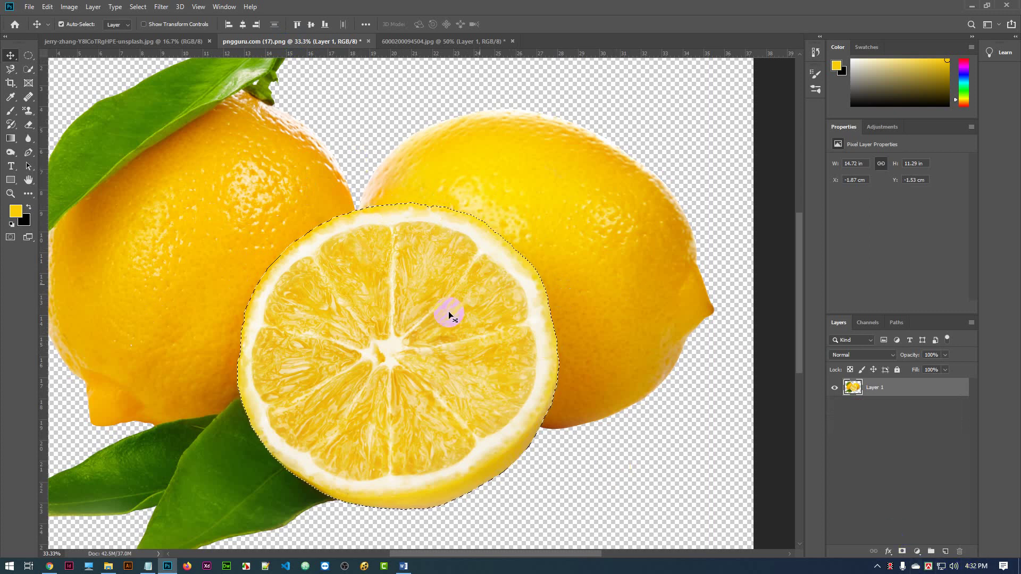
Step: Add a layer mask to Layer 1 from the slice selection, view the mask on its own and reload its selection
click(903, 552)
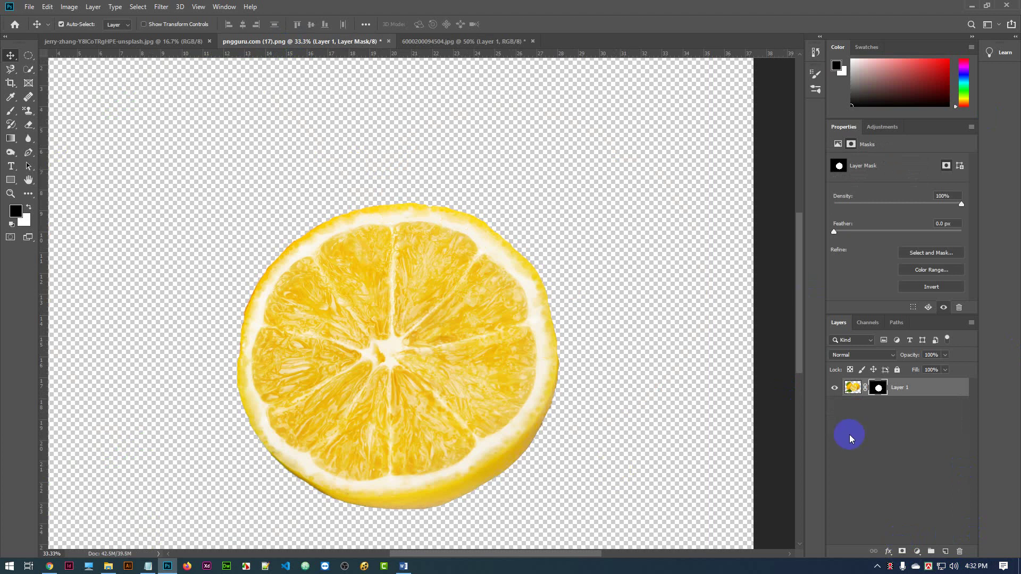
key(ctrl+minus)
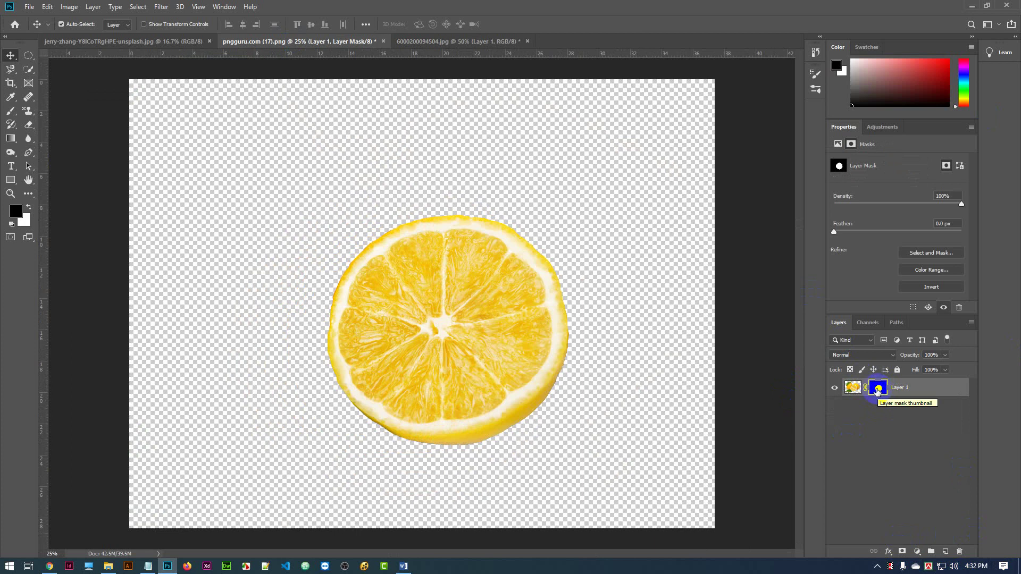
alt+click(878, 389)
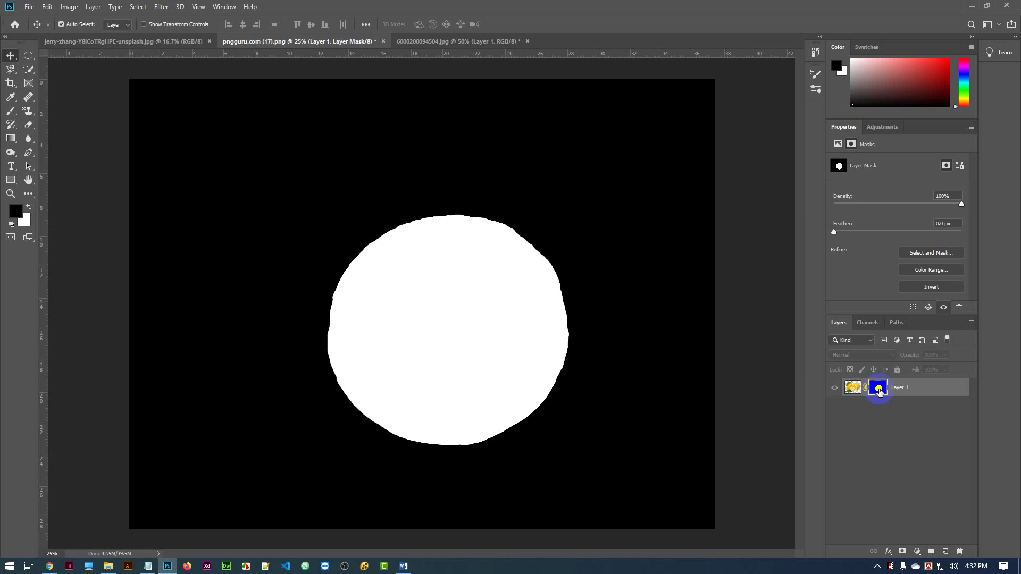
key(ctrl+z)
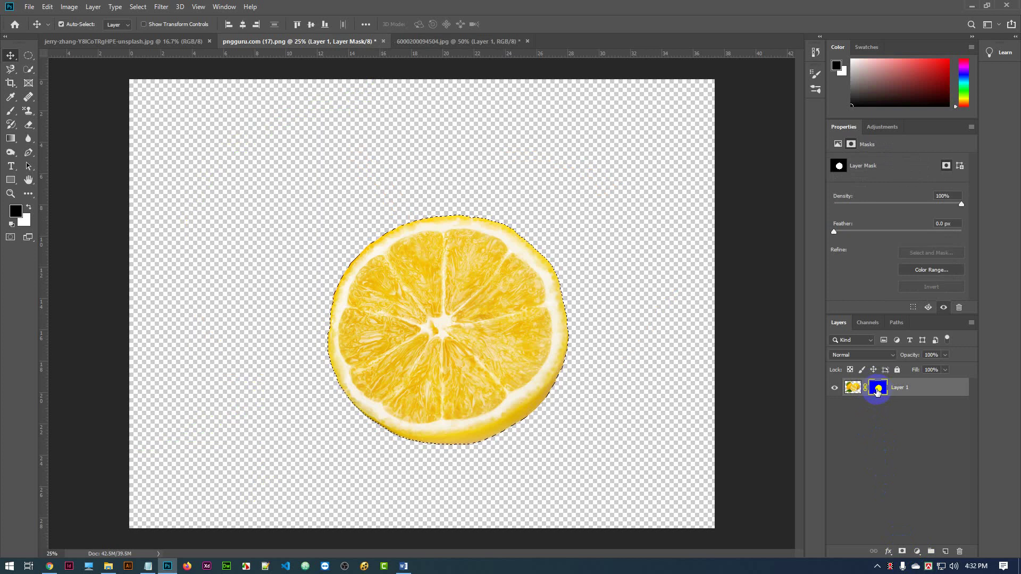
Step: Toggle Layer 1's mask off and back on, and delete the mask without applying it
shift+click(877, 391)
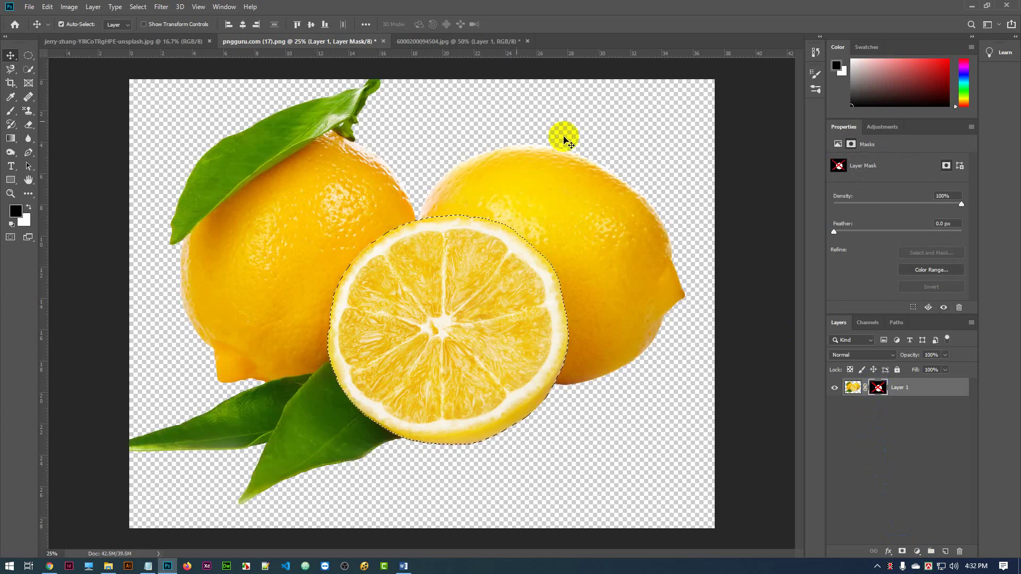
shift+click(878, 390)
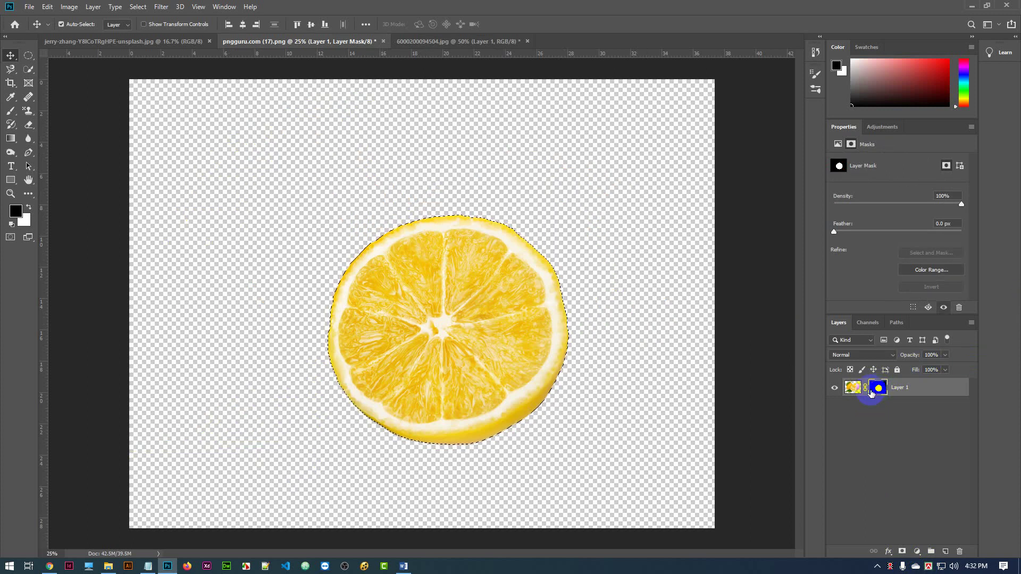
click(875, 391)
drag(874, 392, 965, 547)
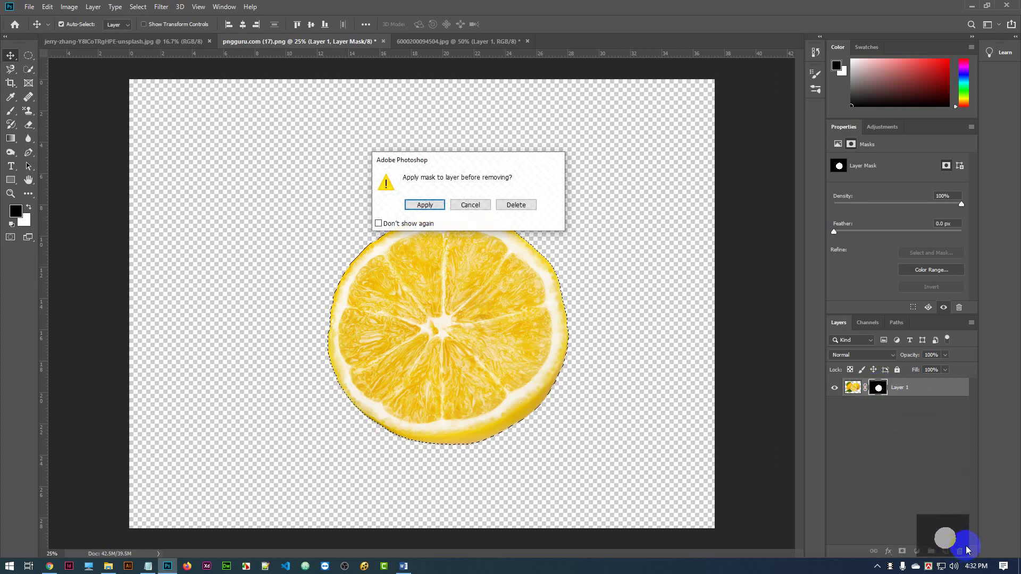
click(516, 205)
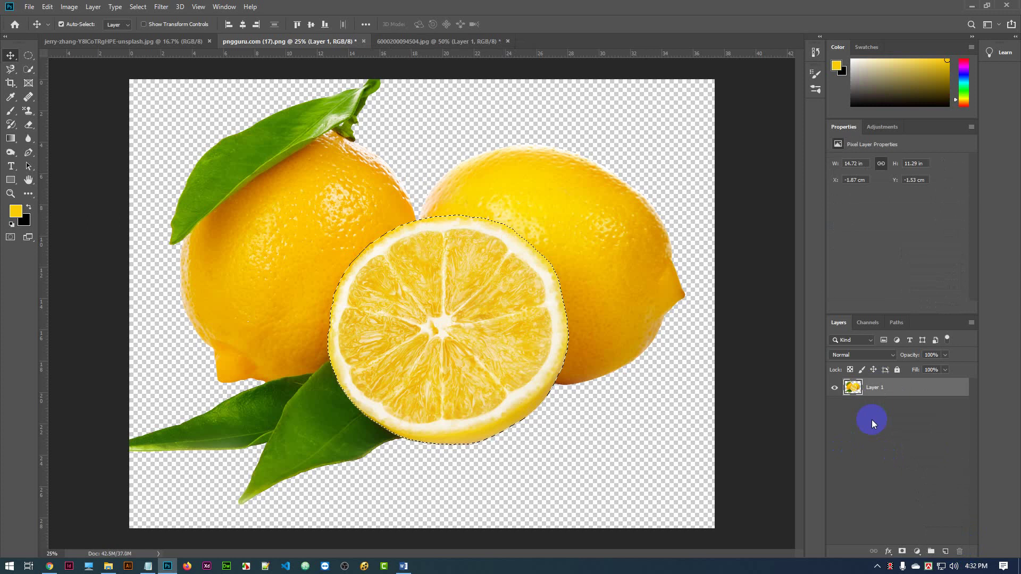
Step: Mask Layer 1 to the slice selection again and copy the masked layer into the 6000200094504.jpg document
click(902, 551)
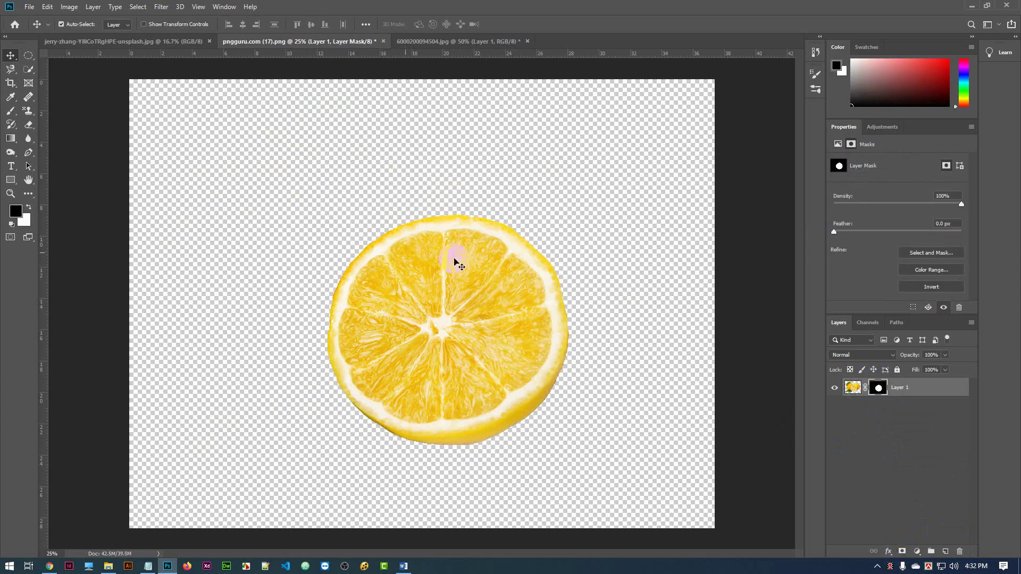
click(432, 207)
drag(432, 207, 424, 186)
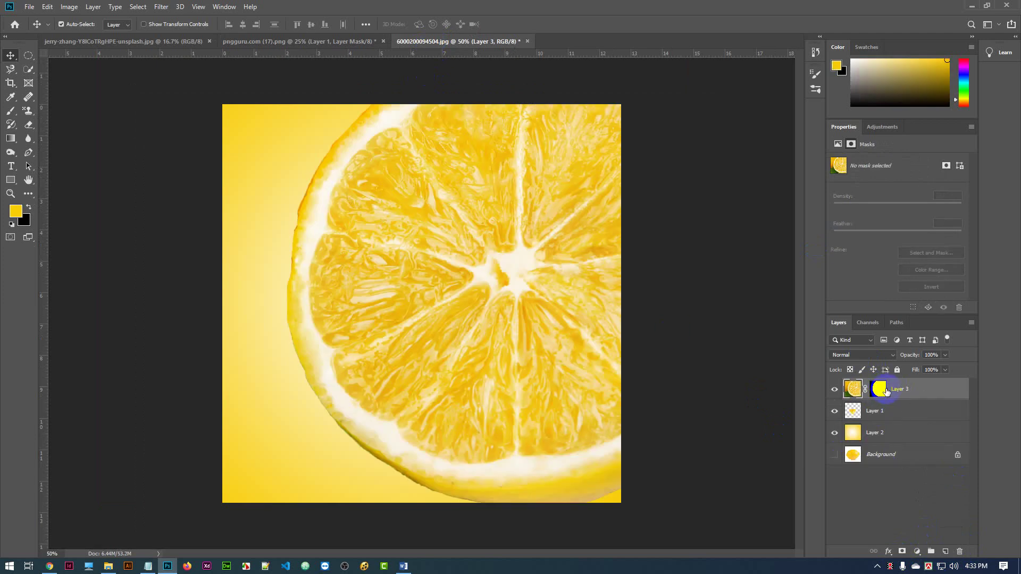
Step: Scale the masked lemon slice to 24.43% and place it just above the lemon half
click(484, 257)
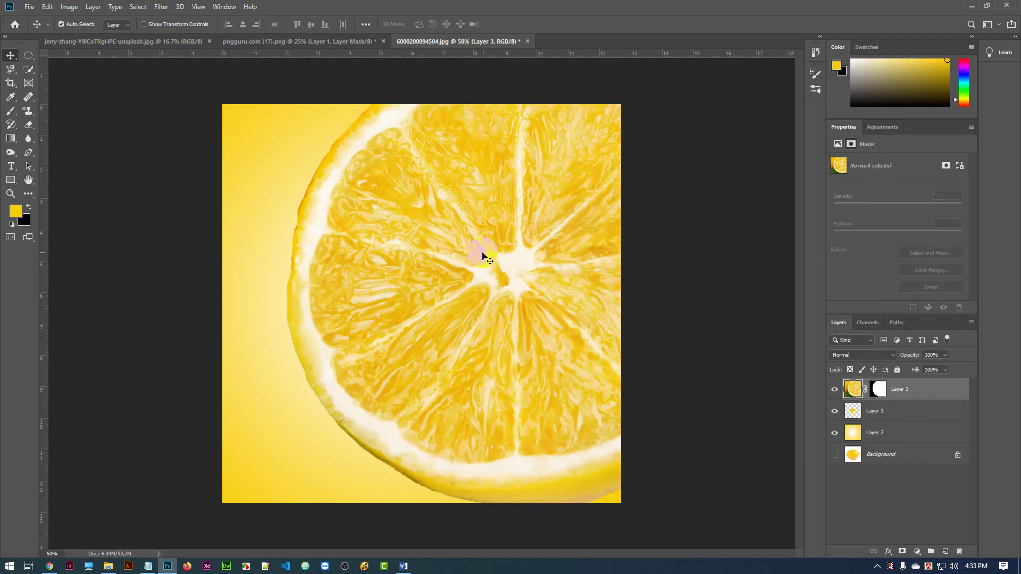
key(ctrl+t)
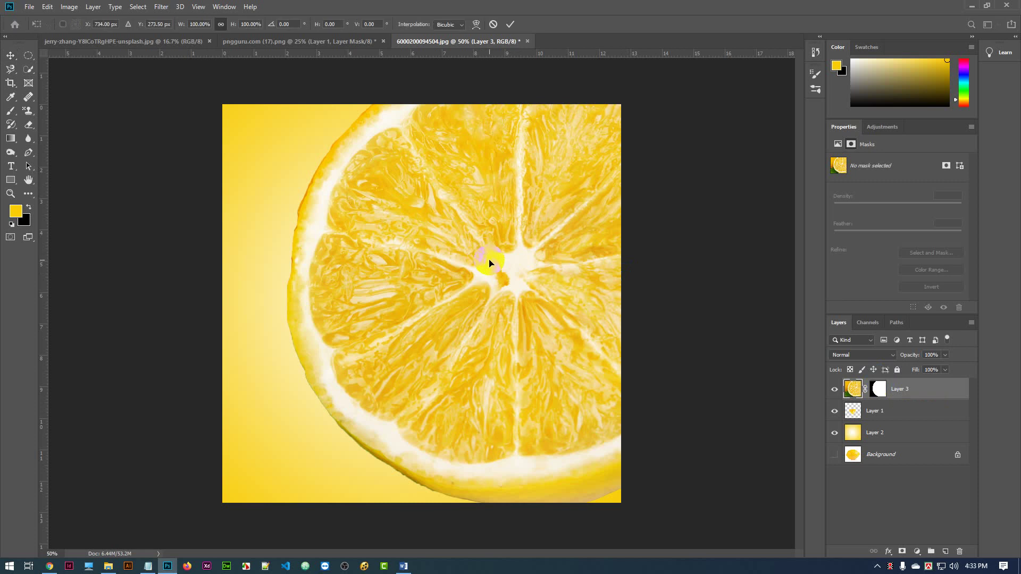
key(ctrl+minus)
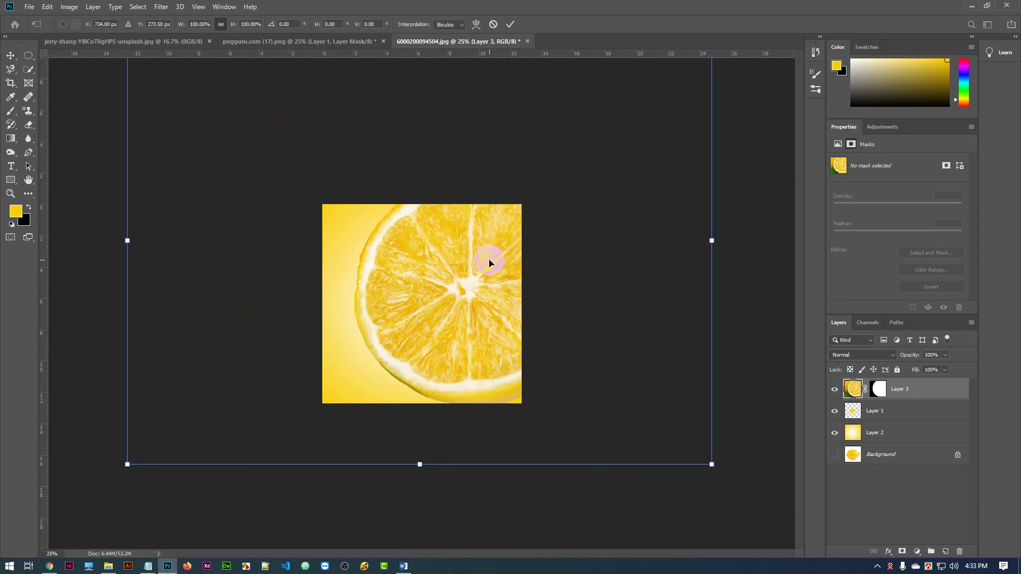
click(422, 471)
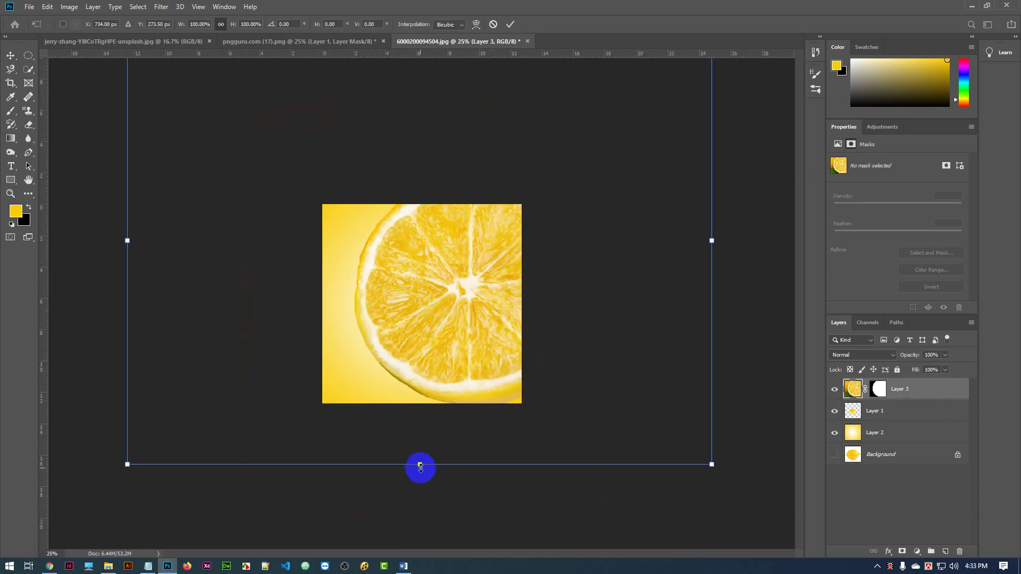
drag(420, 468, 344, 298)
drag(449, 262, 433, 259)
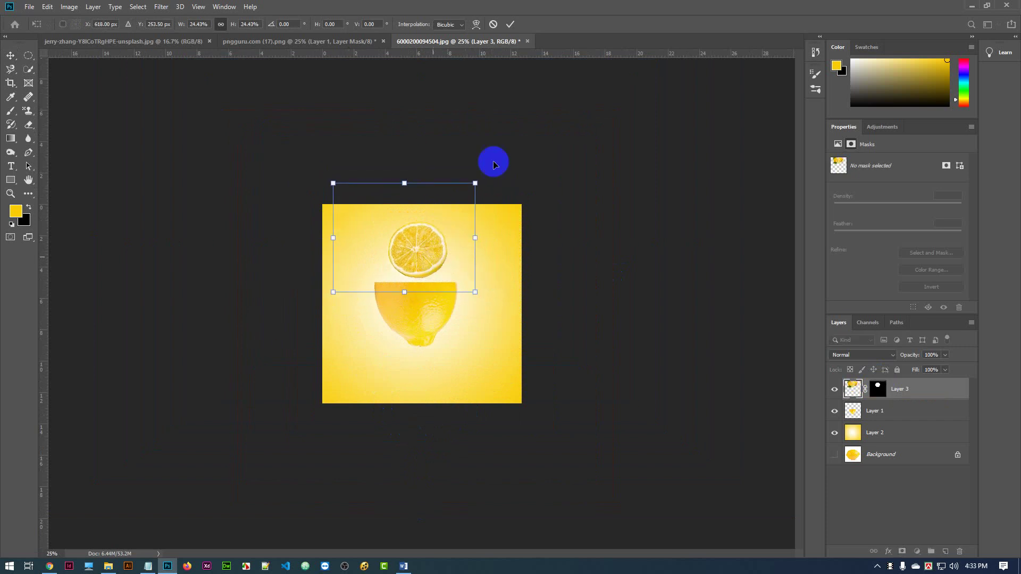
click(510, 24)
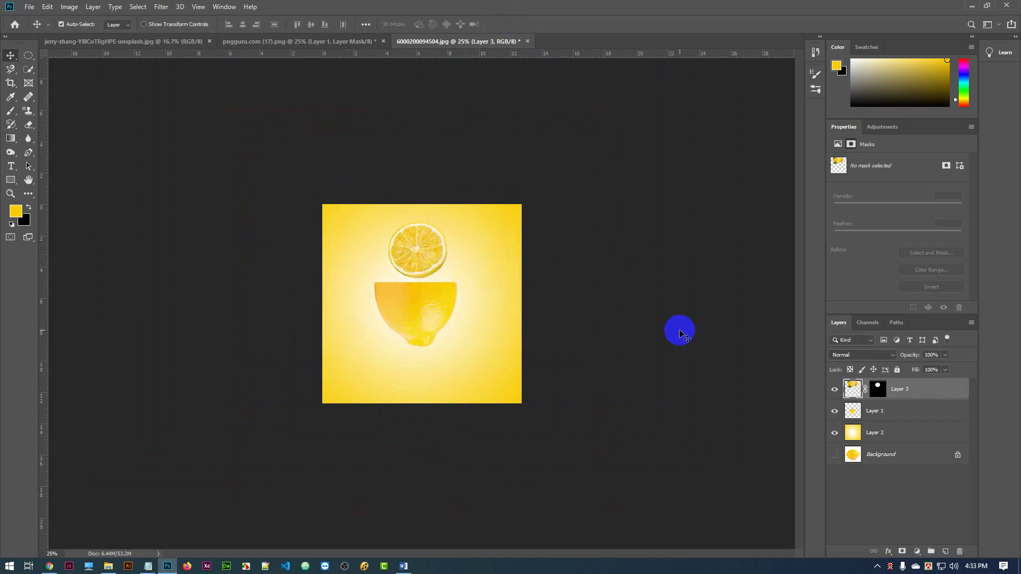
Step: Adjust the masked slice's position slightly above the lemon half
key(ctrl+plus)
key(ctrl+plus)
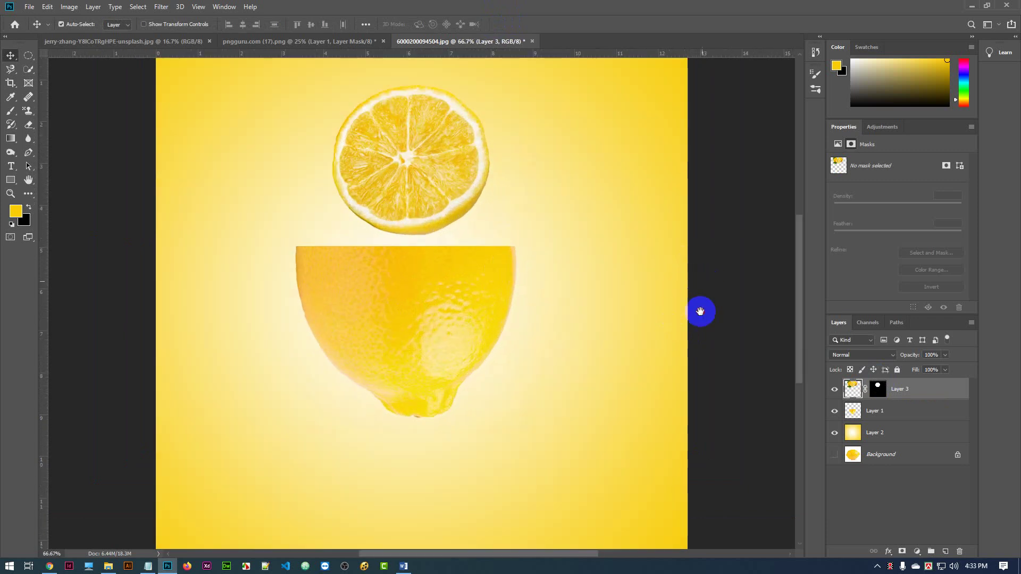
key(ctrl+plus)
drag(681, 340, 679, 231)
click(460, 221)
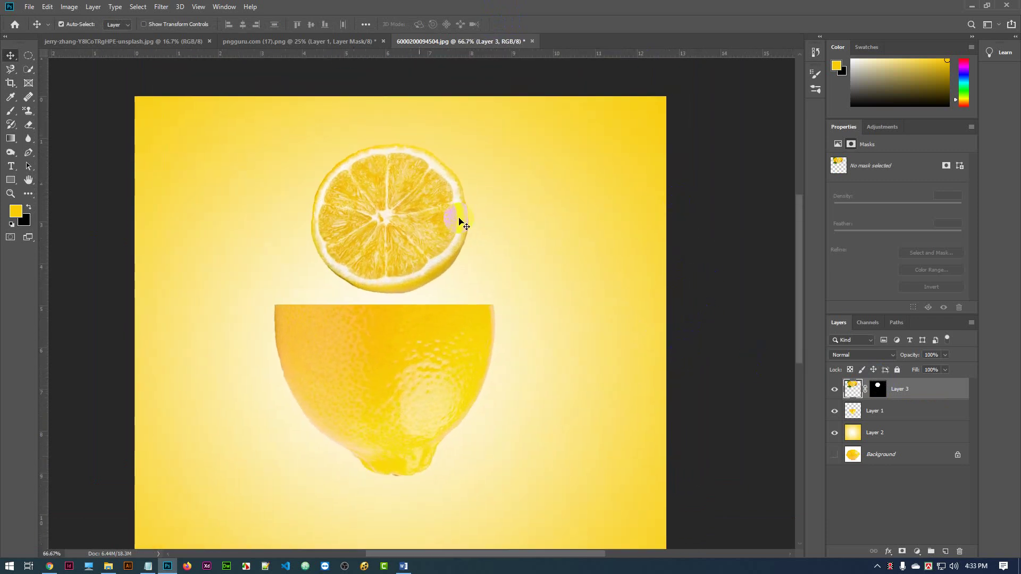
drag(458, 223, 396, 210)
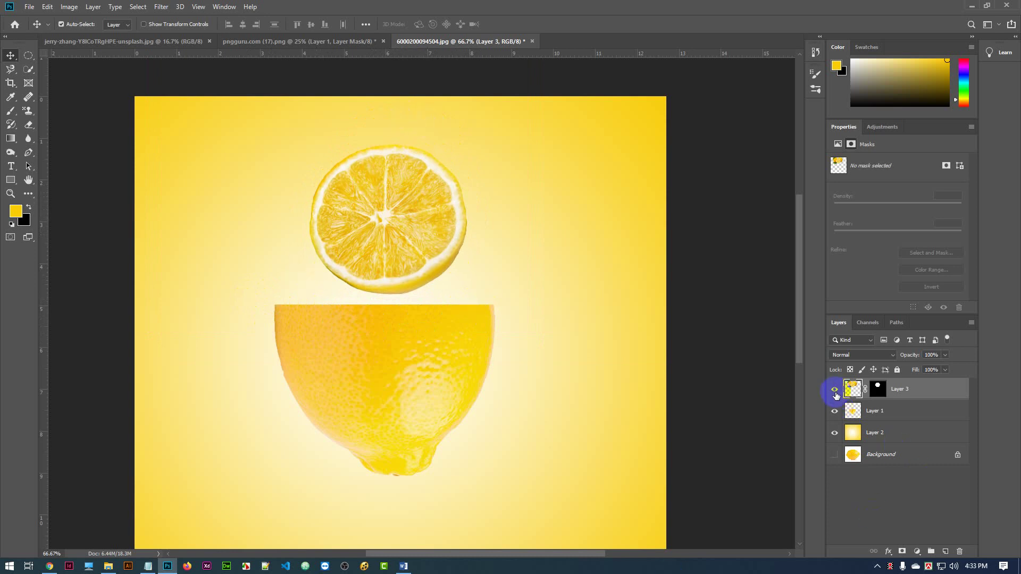
Step: Delete the masked slice's Layer 3 and toggle Layer 1's visibility to check the lemon half
click(879, 390)
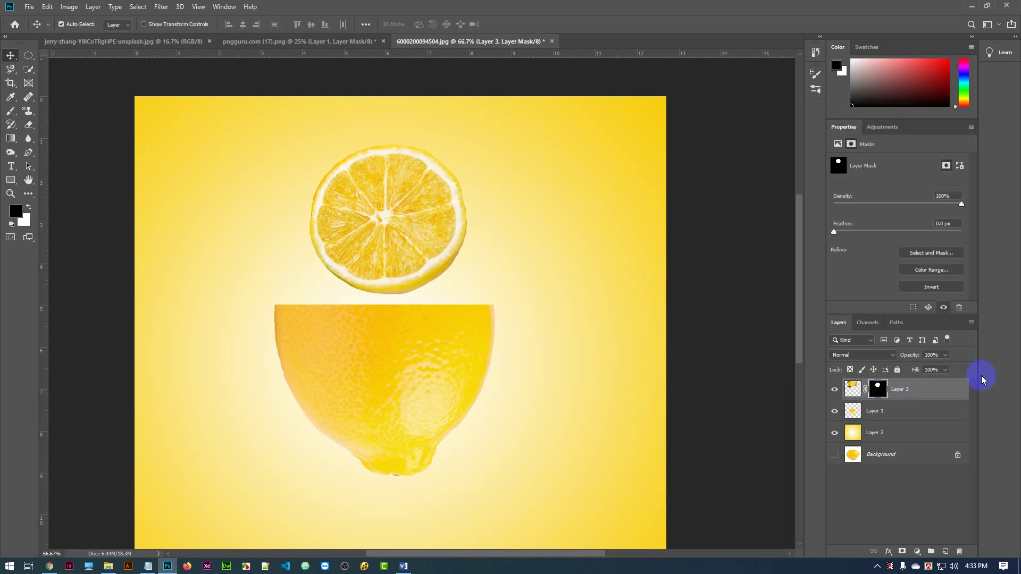
drag(947, 393, 958, 548)
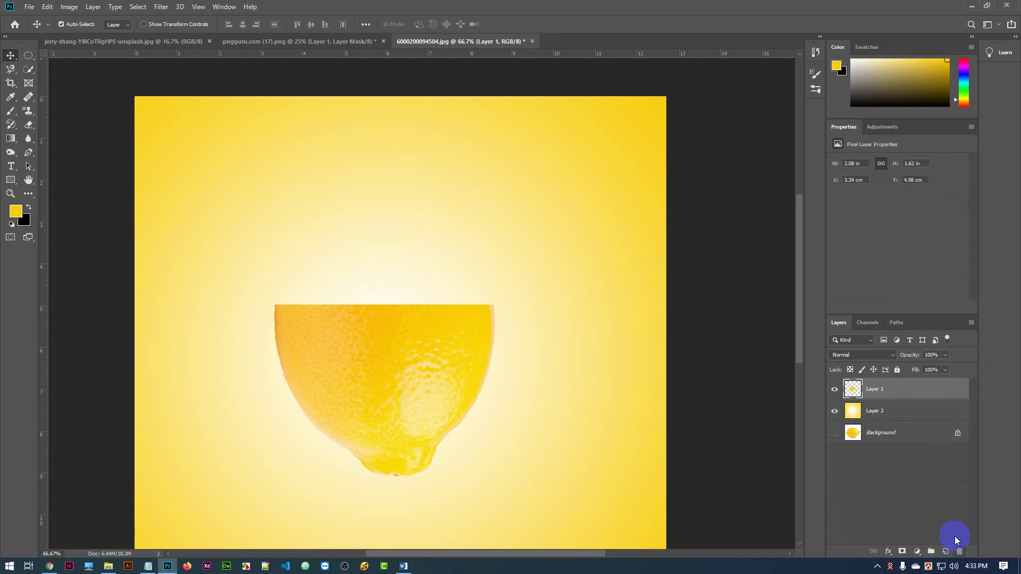
click(834, 391)
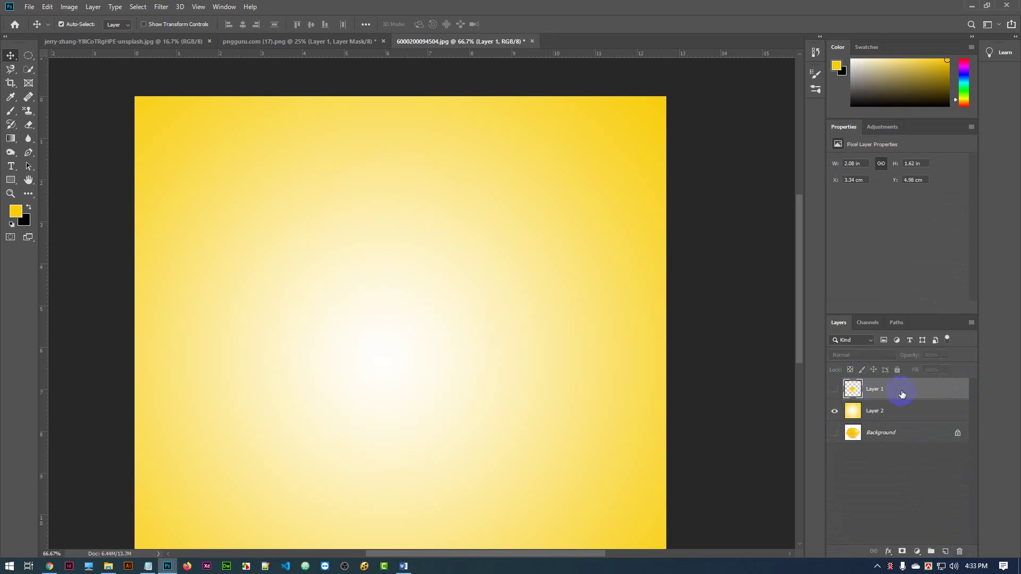
click(834, 390)
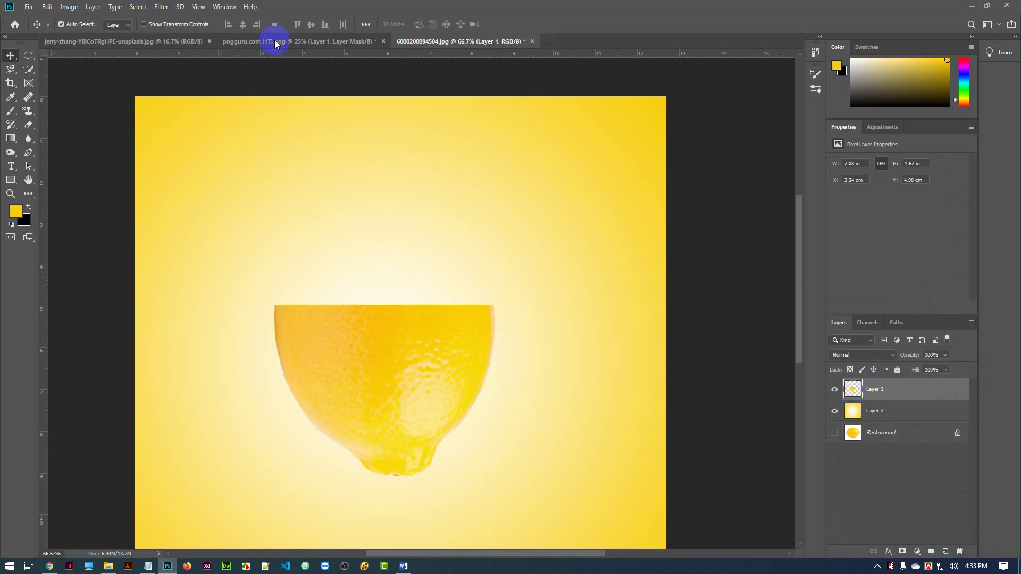
Step: Remove the layer mask in the pngguru.com (17).png document and paste the selected slice into the 6000200094504.jpg document
click(298, 41)
key(d)
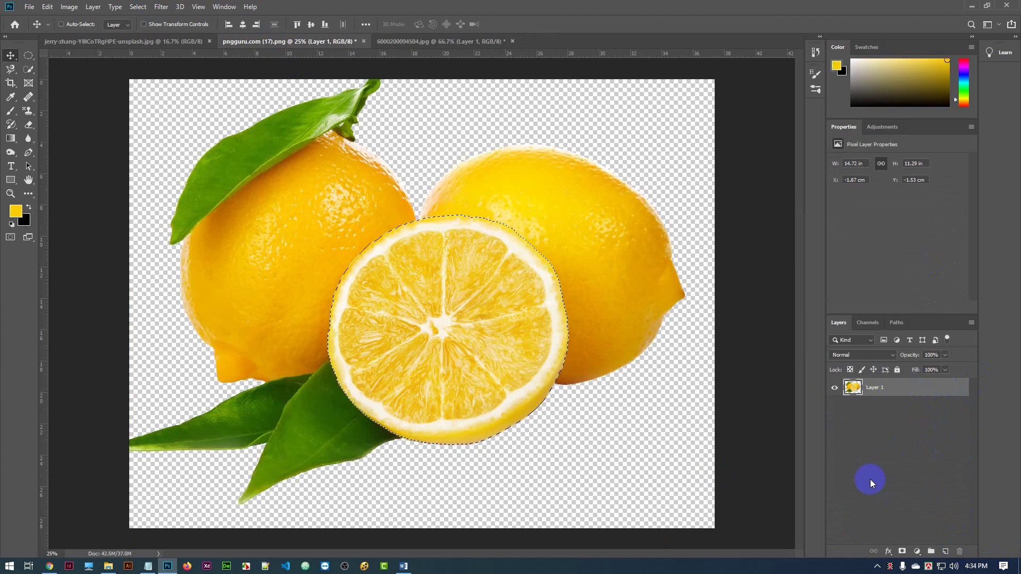
key(Delete)
drag(410, 92, 592, 348)
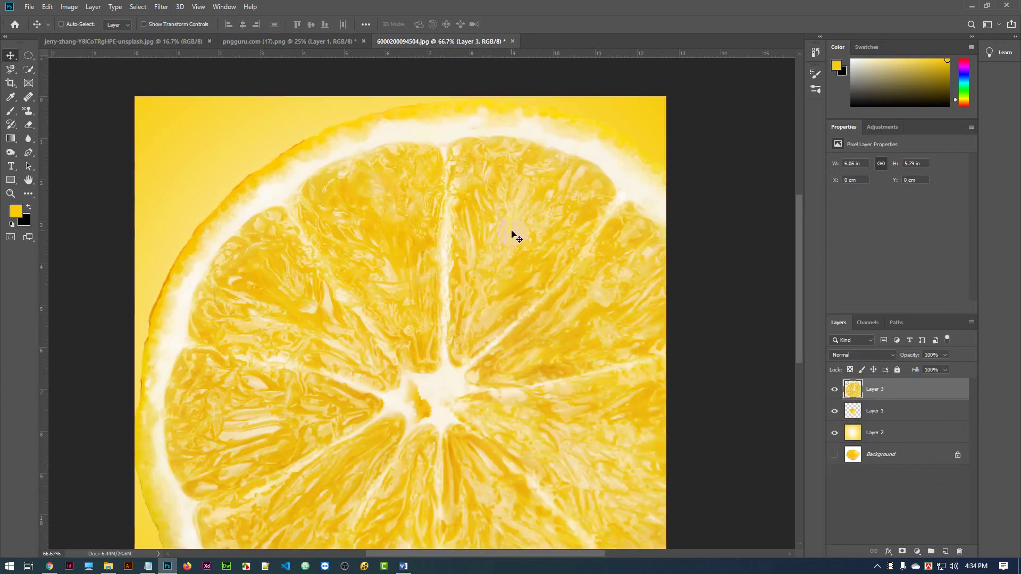
Step: Scale the pasted lemon slice to 29.57% and center it just above the lemon half
key(ctrl+t)
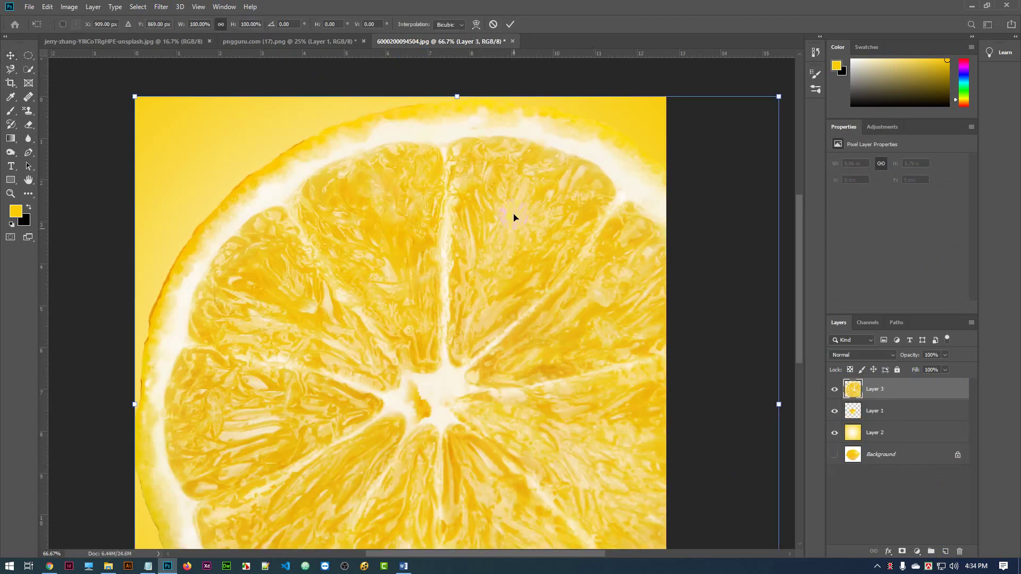
drag(458, 94, 458, 296)
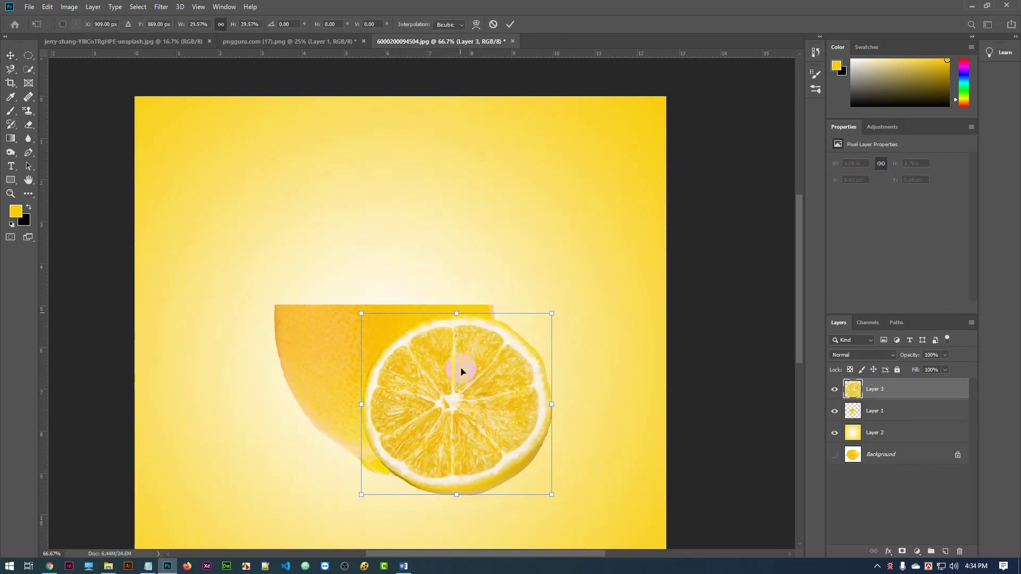
drag(461, 370, 422, 229)
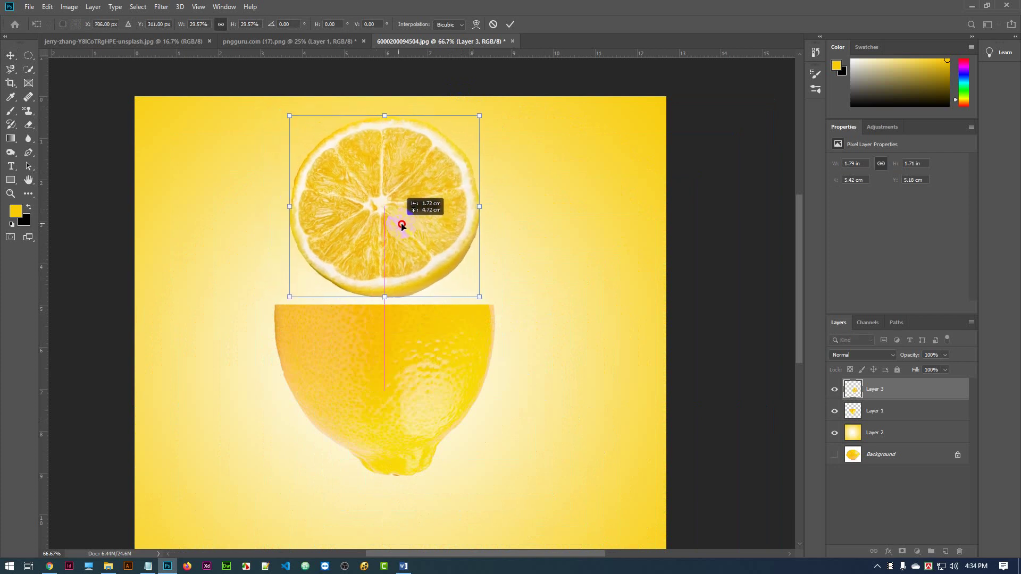
click(511, 25)
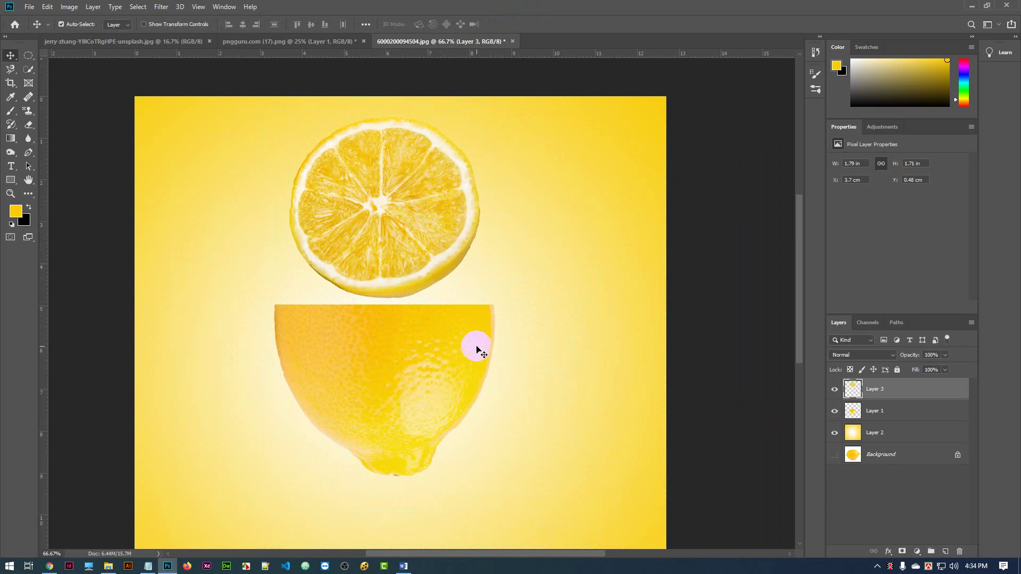
drag(432, 229, 416, 264)
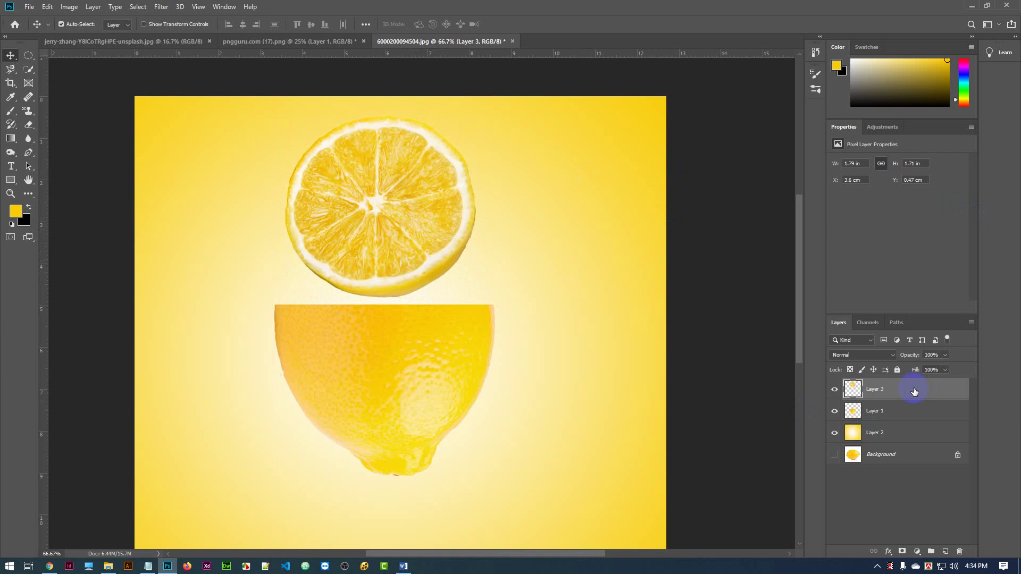
Step: Distort the lemon slice into a wider, flattened ellipse above the lemon half, with bounds of about 2.37 by 1.25 in
key(ctrl+t)
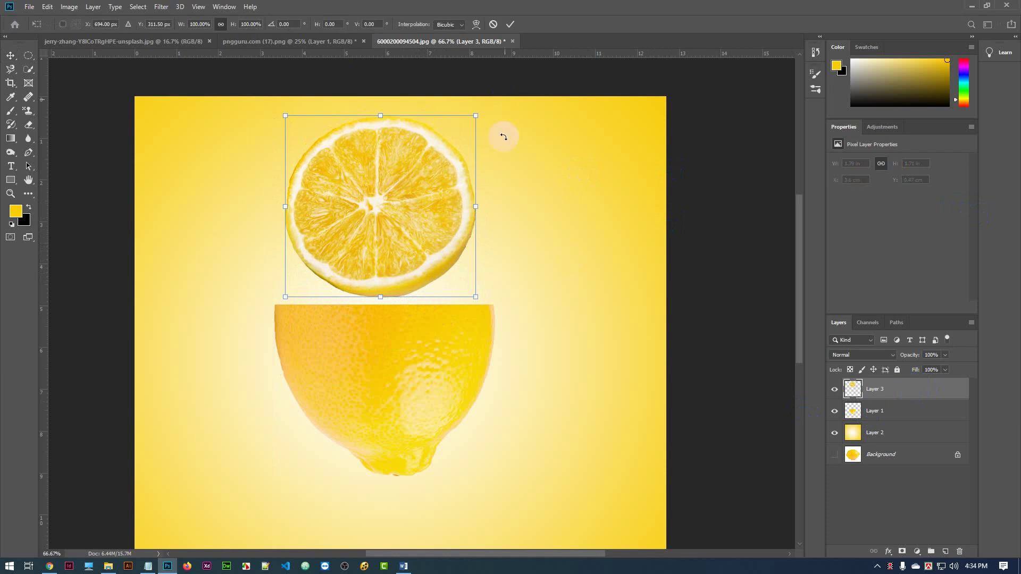
right_click(405, 202)
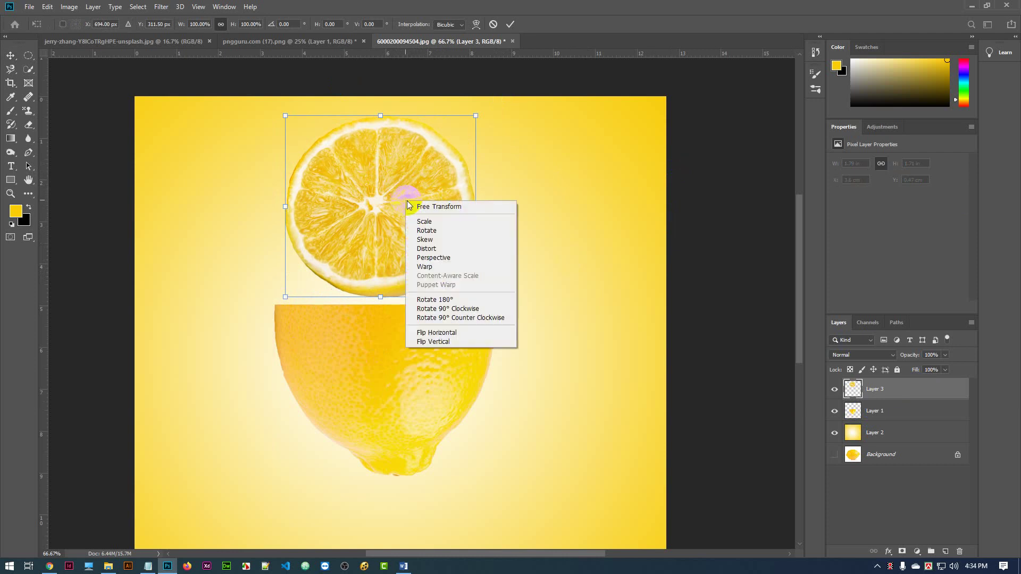
click(430, 250)
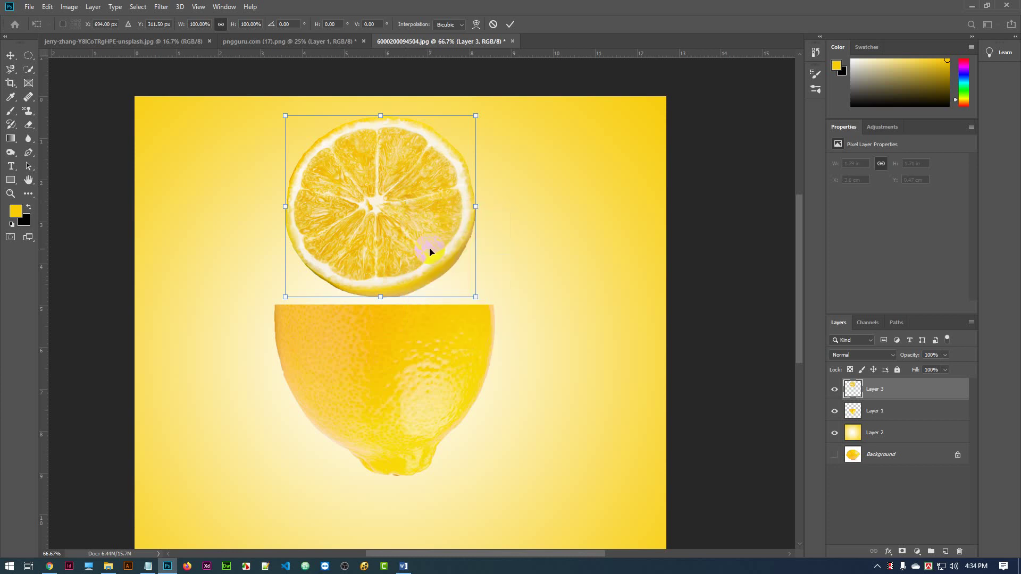
click(375, 128)
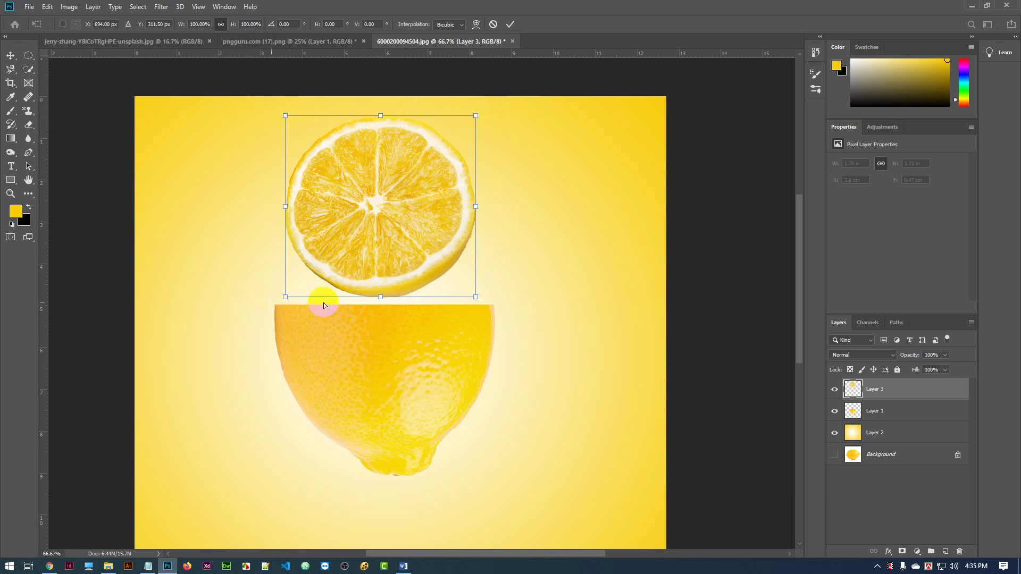
click(476, 117)
drag(477, 118, 516, 177)
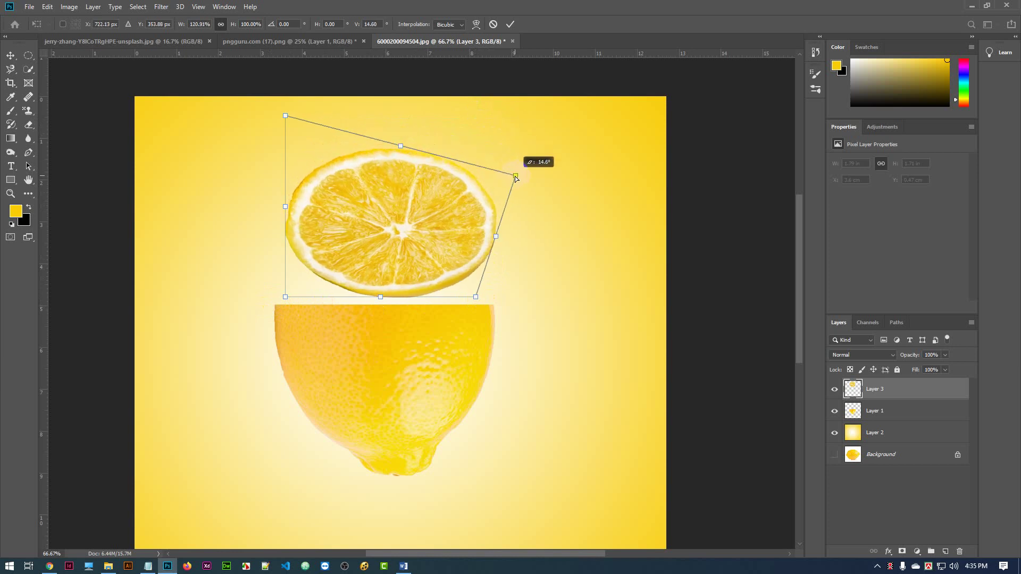
drag(285, 116, 264, 172)
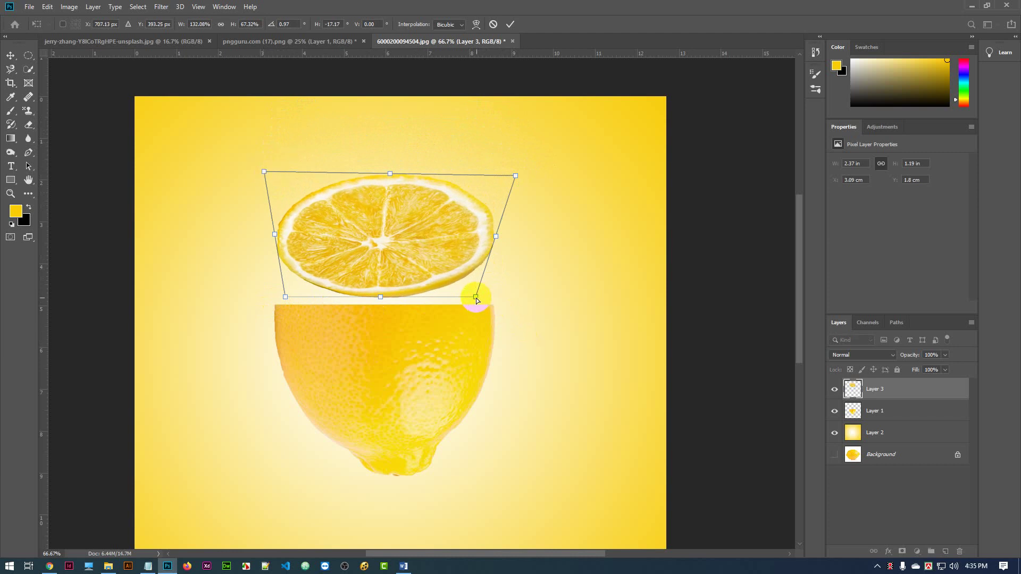
drag(475, 297, 491, 304)
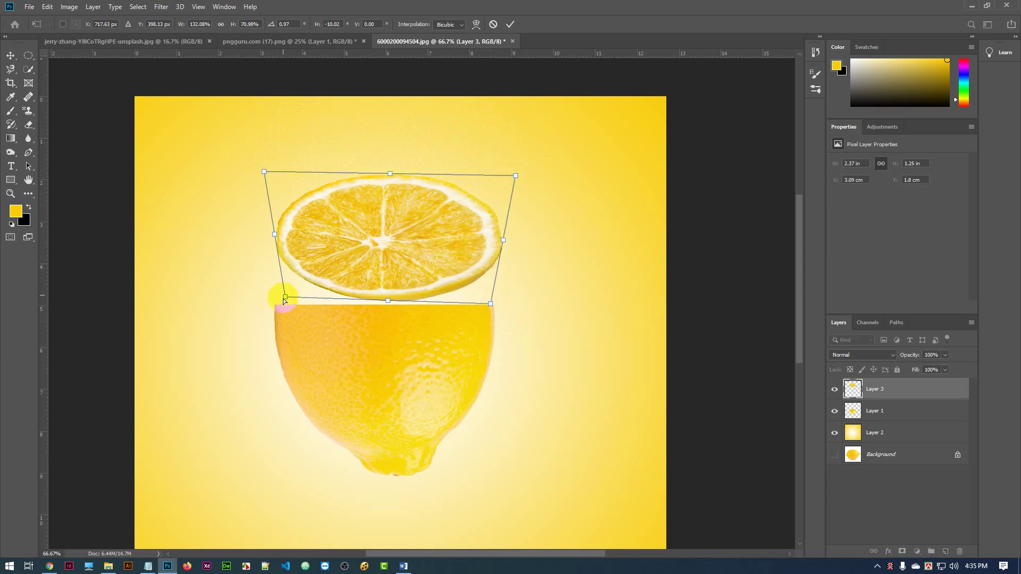
Step: Move the distorted slice down over the lemon half's cut edge and flatten its perspective to a bounding height of about 0.96 in
drag(388, 242, 385, 276)
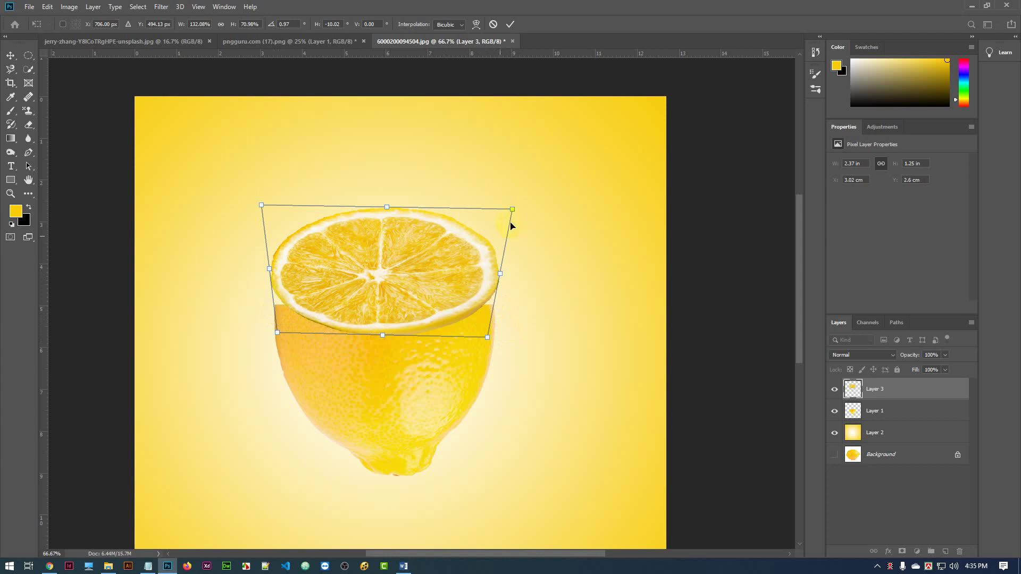
drag(514, 214, 516, 232)
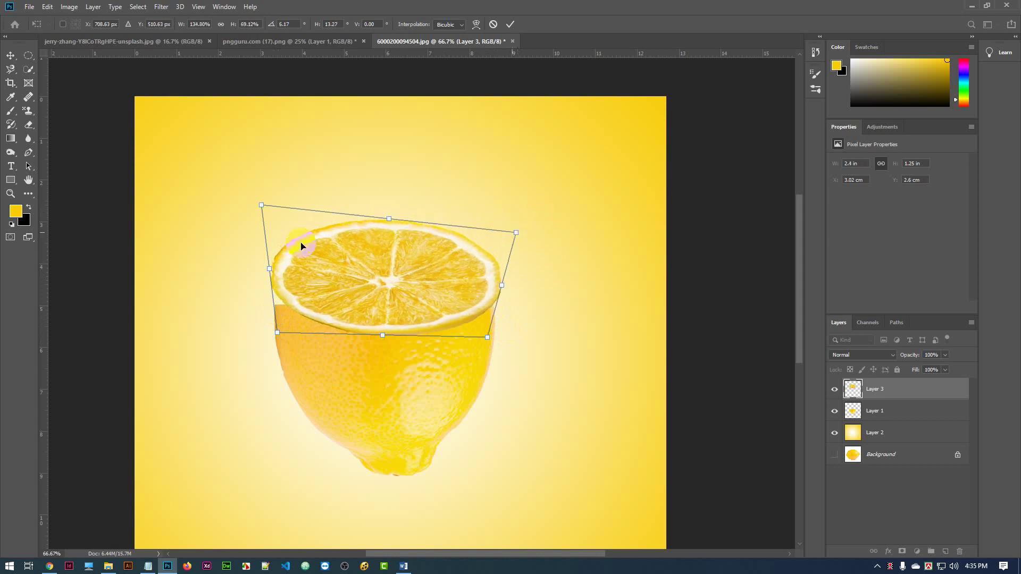
drag(261, 208, 254, 233)
drag(518, 234, 520, 235)
drag(383, 336, 378, 333)
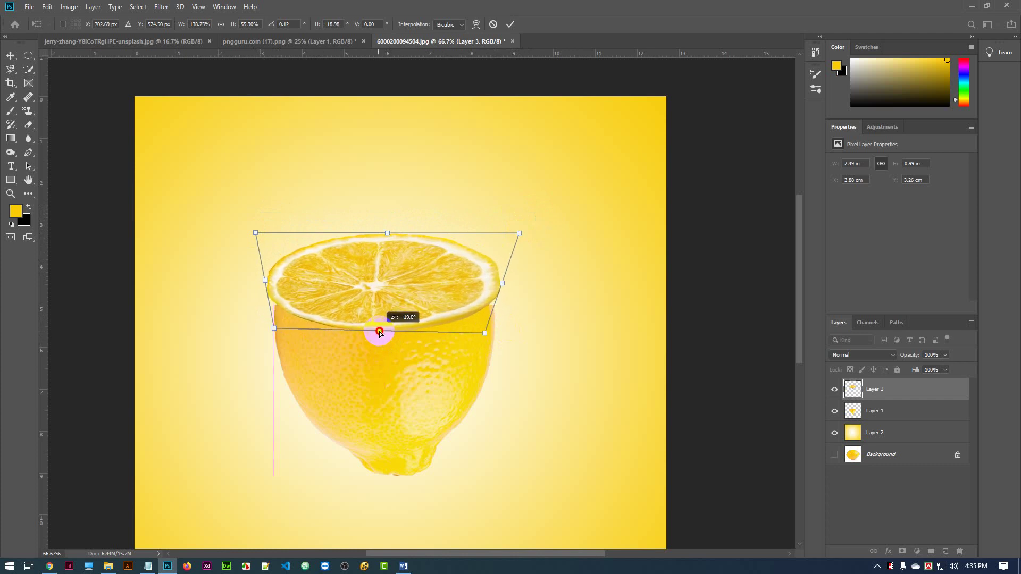
drag(422, 264, 429, 268)
drag(388, 239, 390, 237)
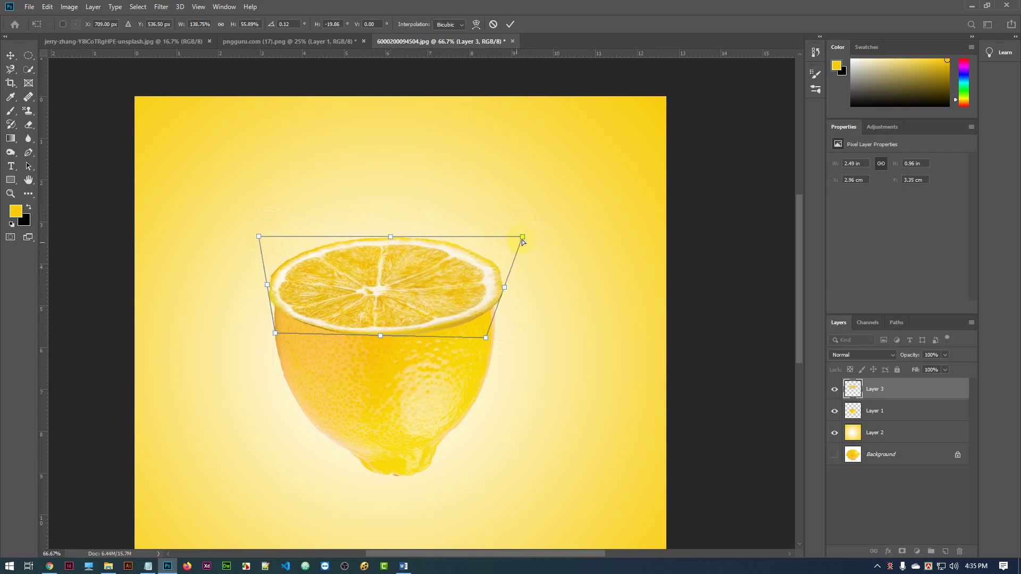
Step: Fine-tune the slice's corners to cover the lemon half's cut edge and apply the distortion at about 2.22 by 0.93 in
drag(521, 239, 515, 240)
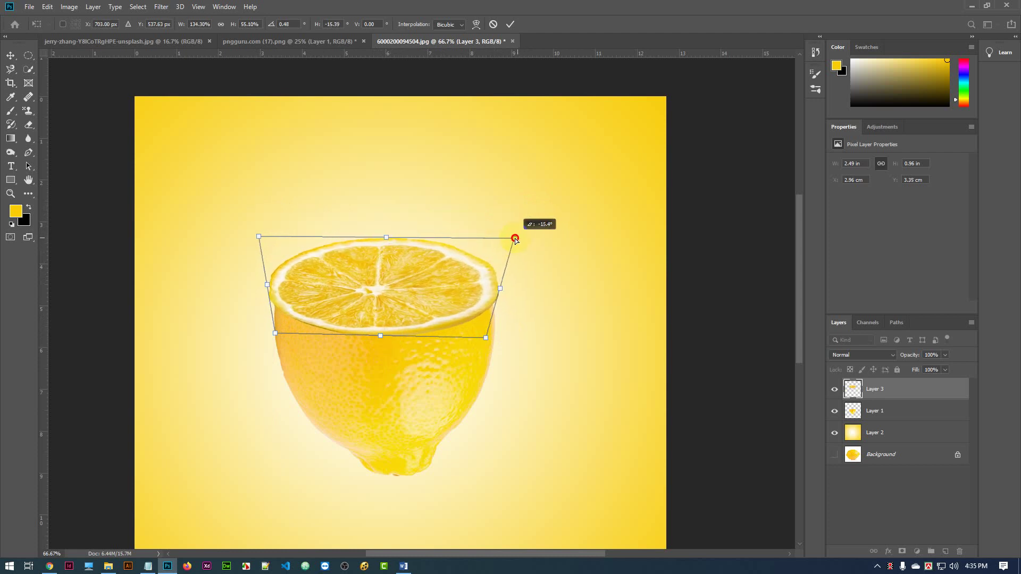
drag(485, 339, 494, 331)
drag(275, 333, 275, 338)
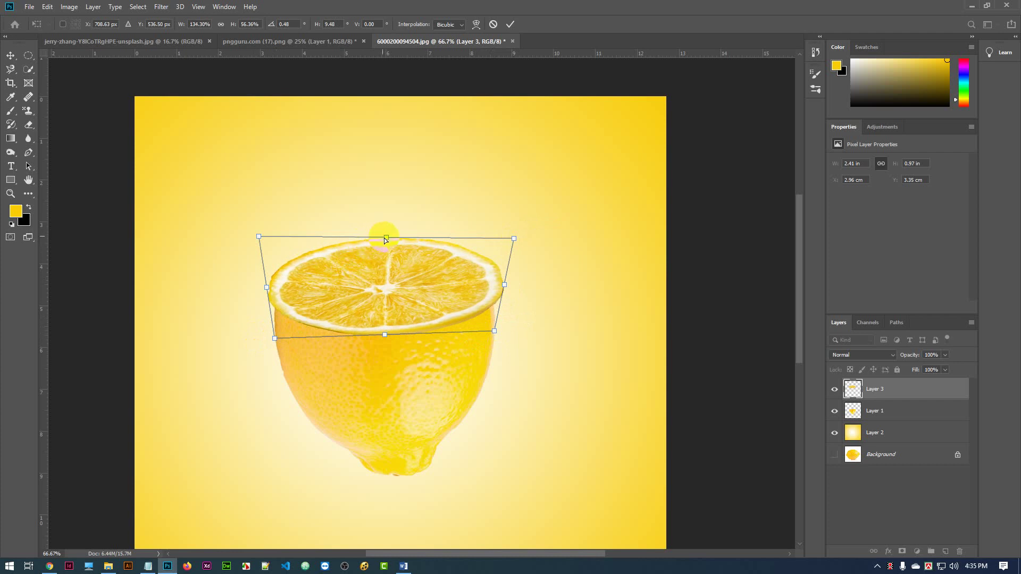
drag(385, 239, 385, 238)
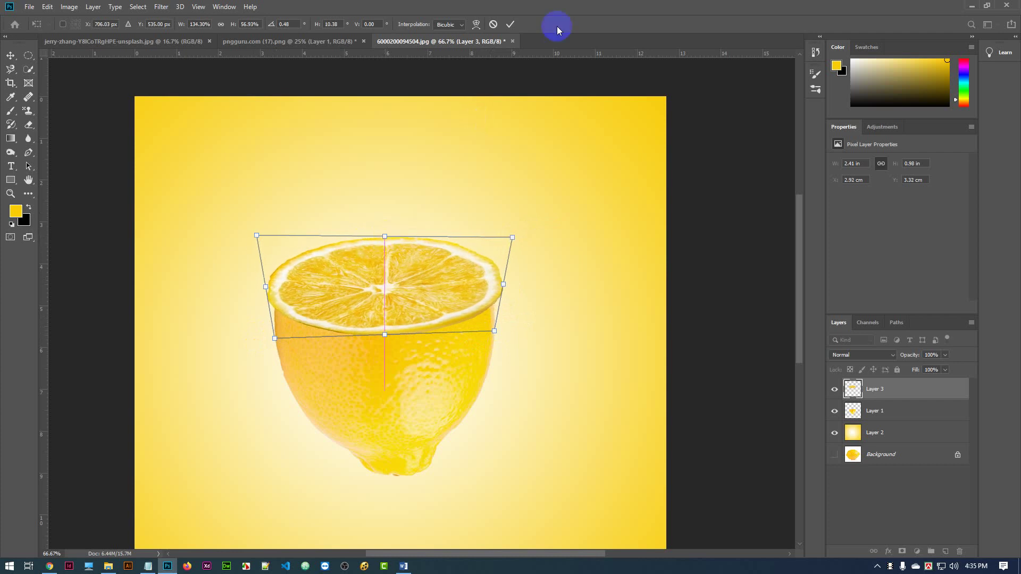
click(509, 25)
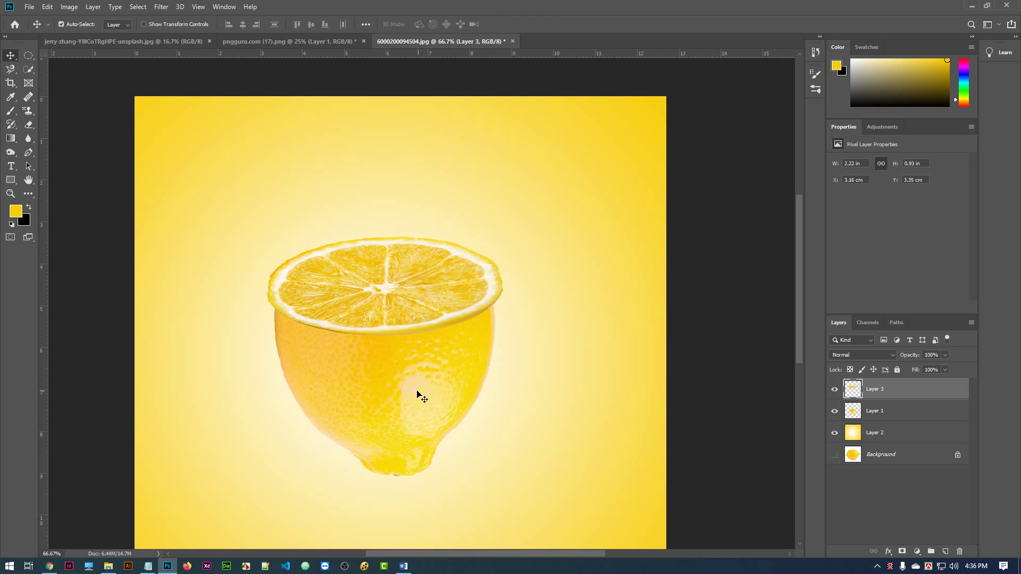
Step: Distort Layer 1's lemon half by pulling its upper corners up and outward to meet the slice's rim, about 2.2 by 1.76 in
click(835, 412)
click(835, 412)
click(913, 418)
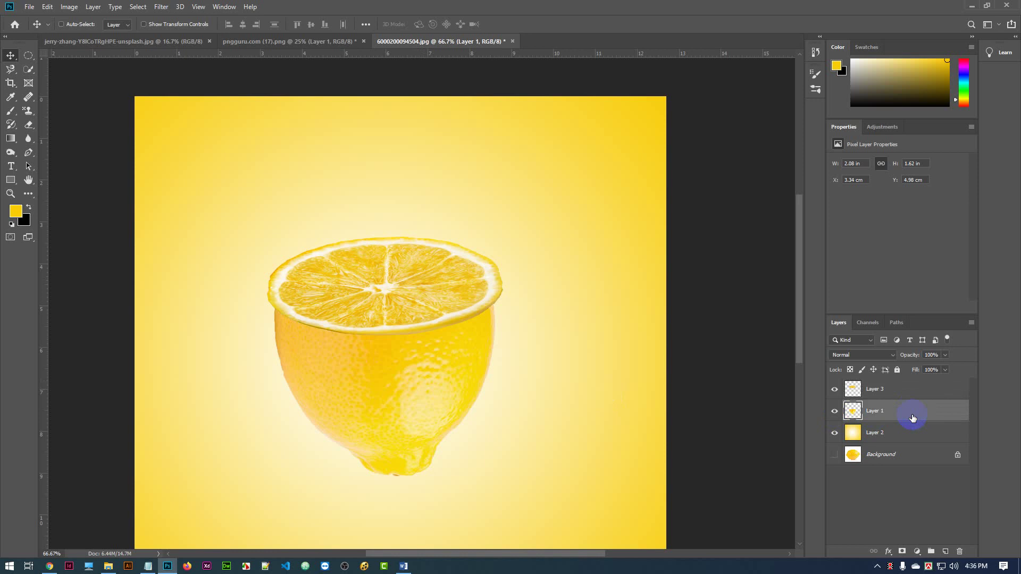
key(ctrl+t)
right_click(403, 350)
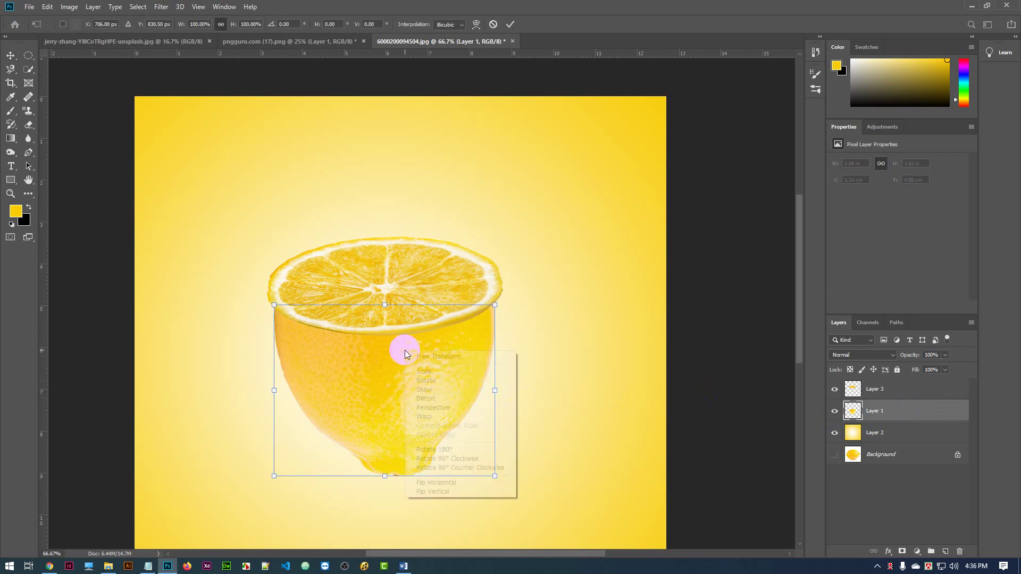
click(435, 399)
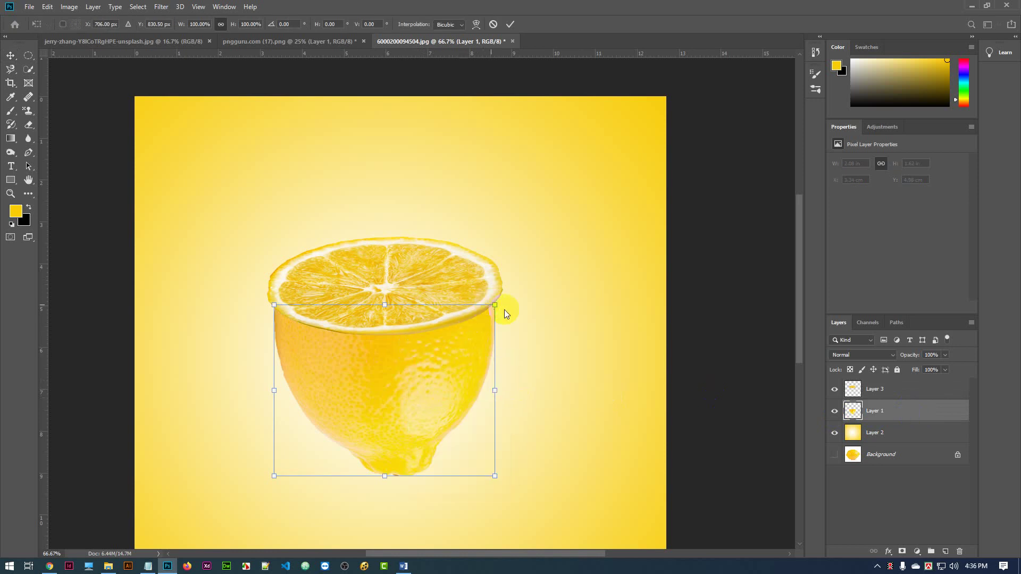
drag(495, 306, 502, 291)
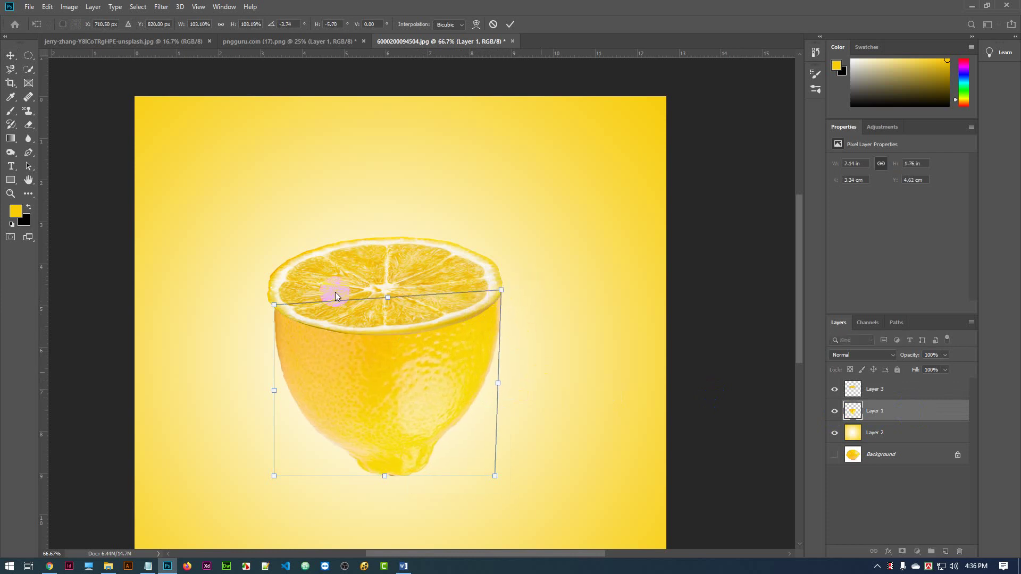
drag(272, 304, 267, 294)
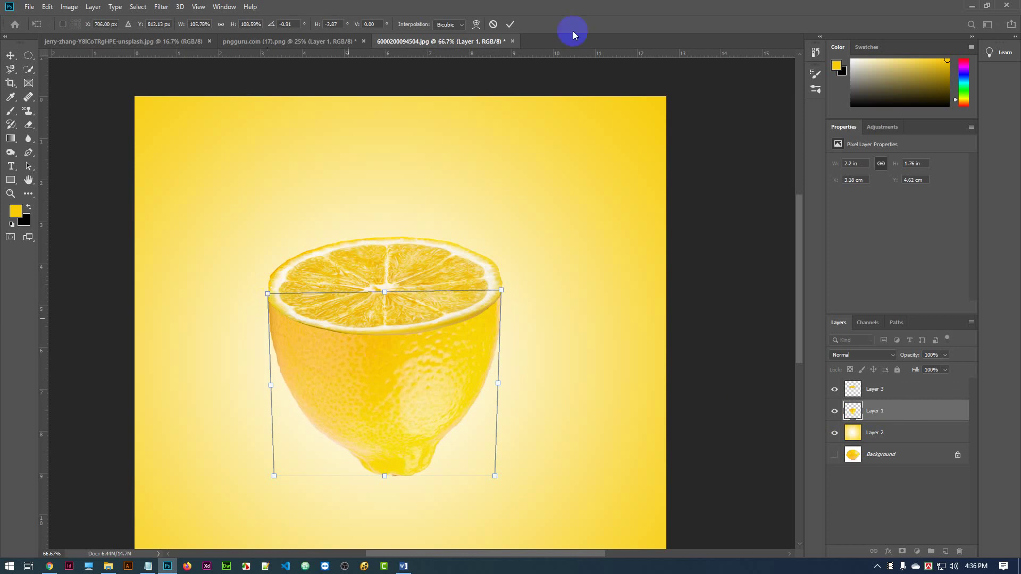
click(510, 25)
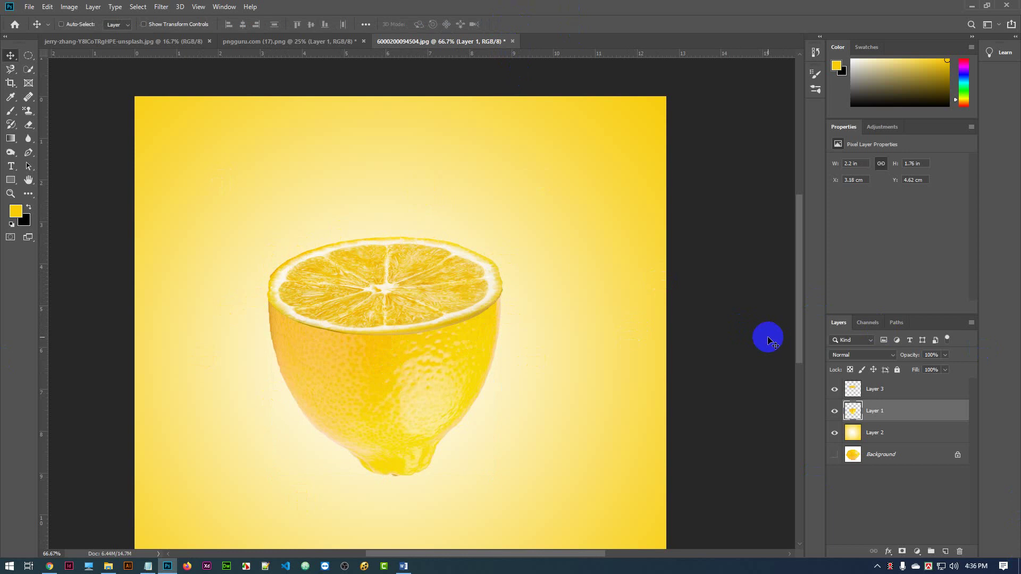
Step: Add a layer mask to the slice's Layer 3 and make the mask active for editing along the slice's lower rim
key(ctrl+minus)
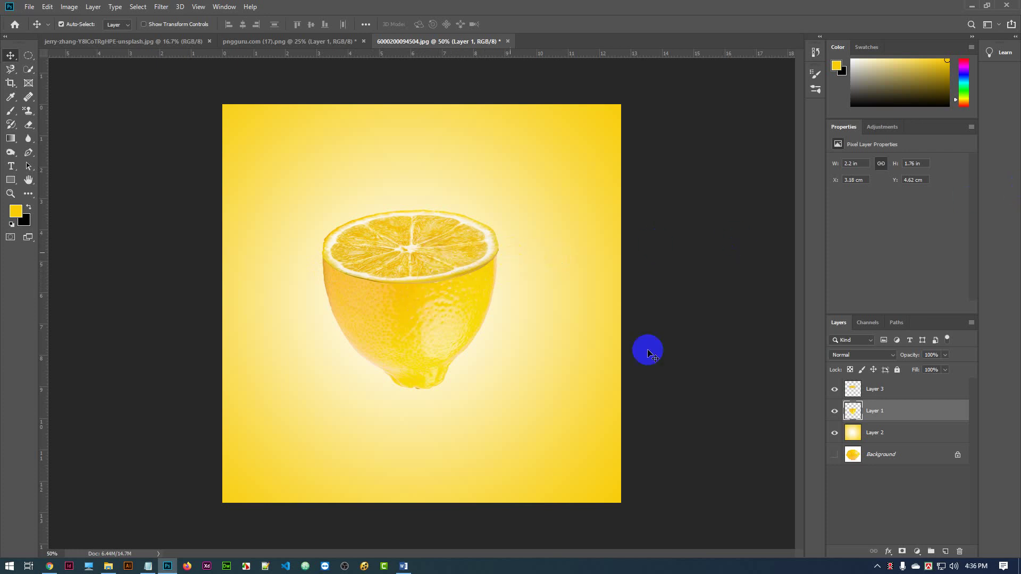
click(442, 242)
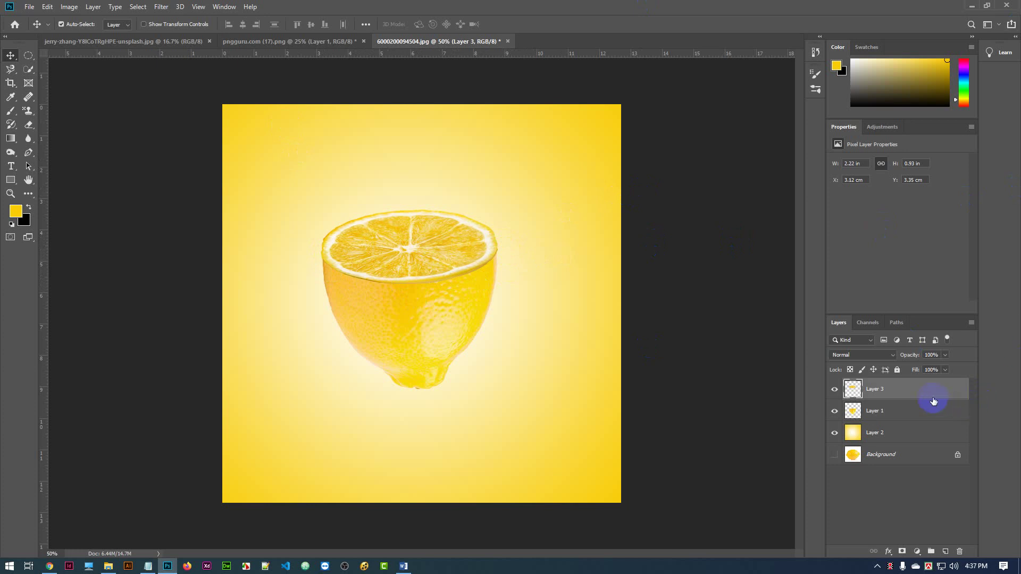
click(901, 553)
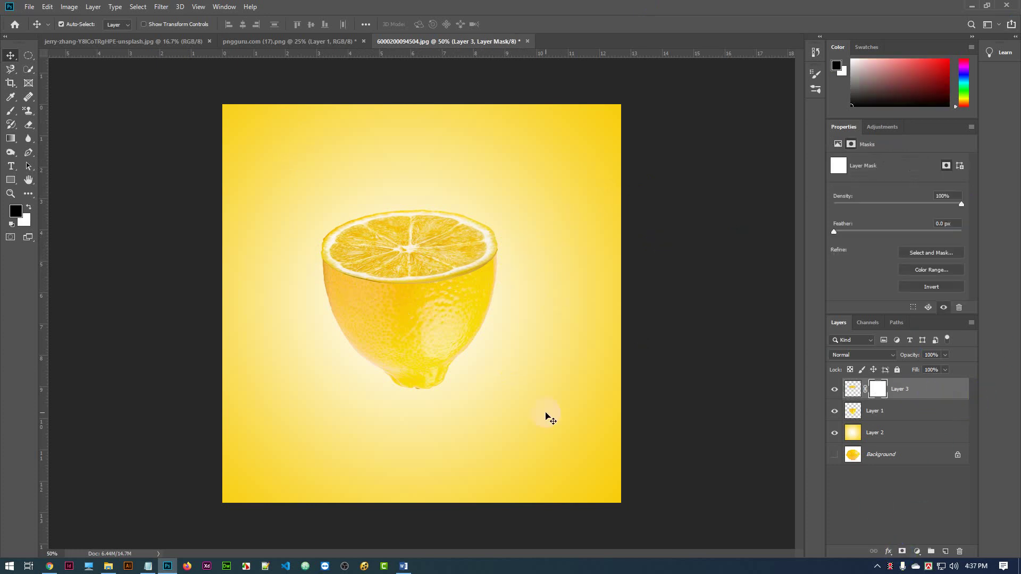
key(ctrl+plus)
key(ctrl+plus)
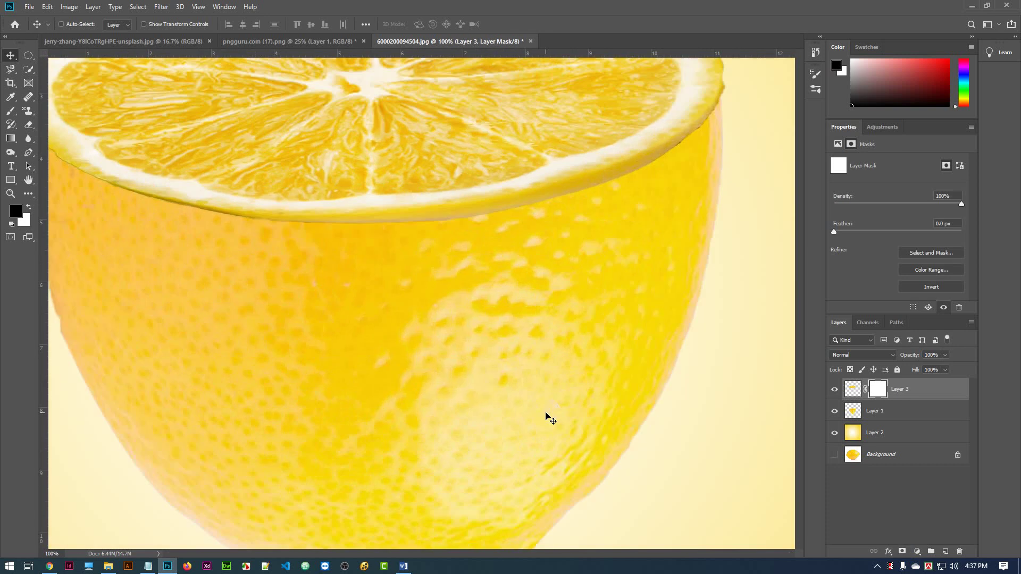
key(ctrl+plus)
scroll(495, 358, up, 5)
scroll(479, 312, left, 1)
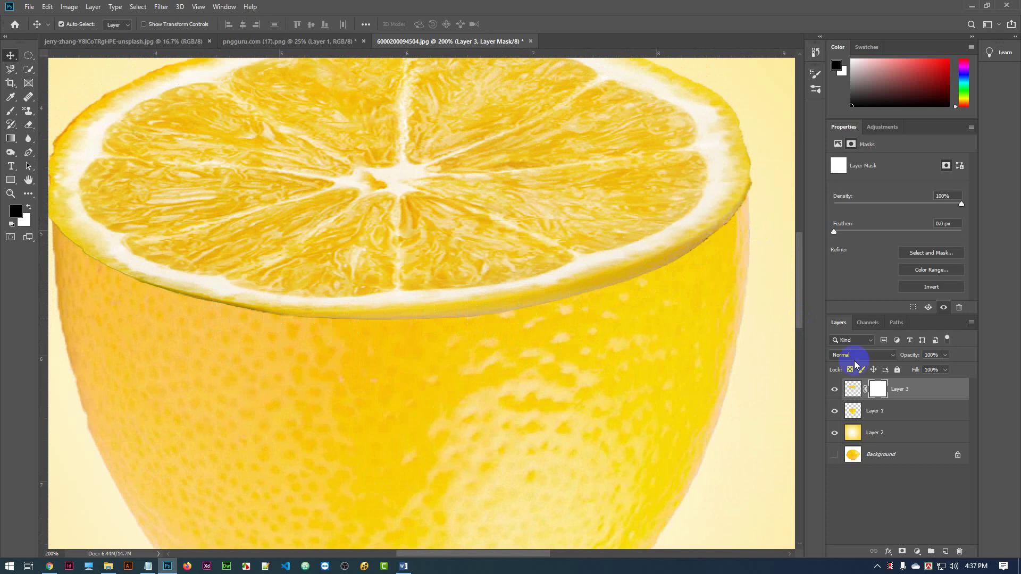
click(878, 389)
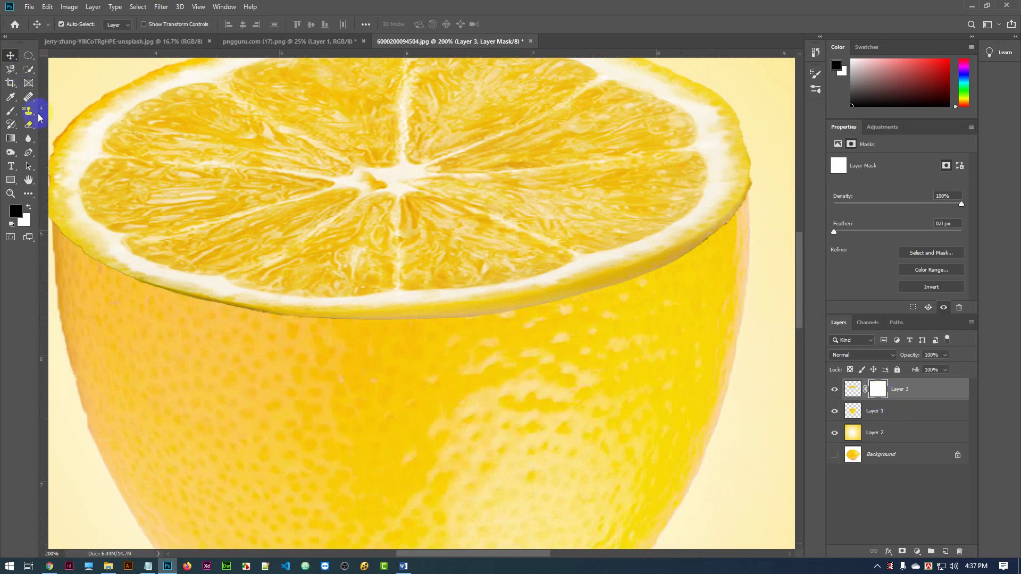
Step: Try to sample a color from the slice's lower rim with the Eyedropper and restore the default black and white colors
click(11, 99)
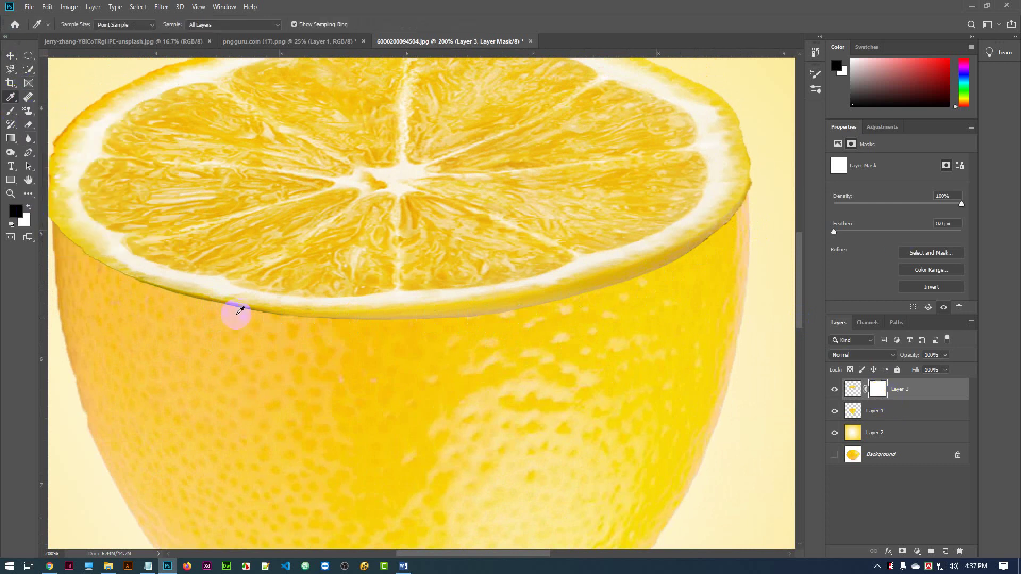
click(429, 296)
click(25, 220)
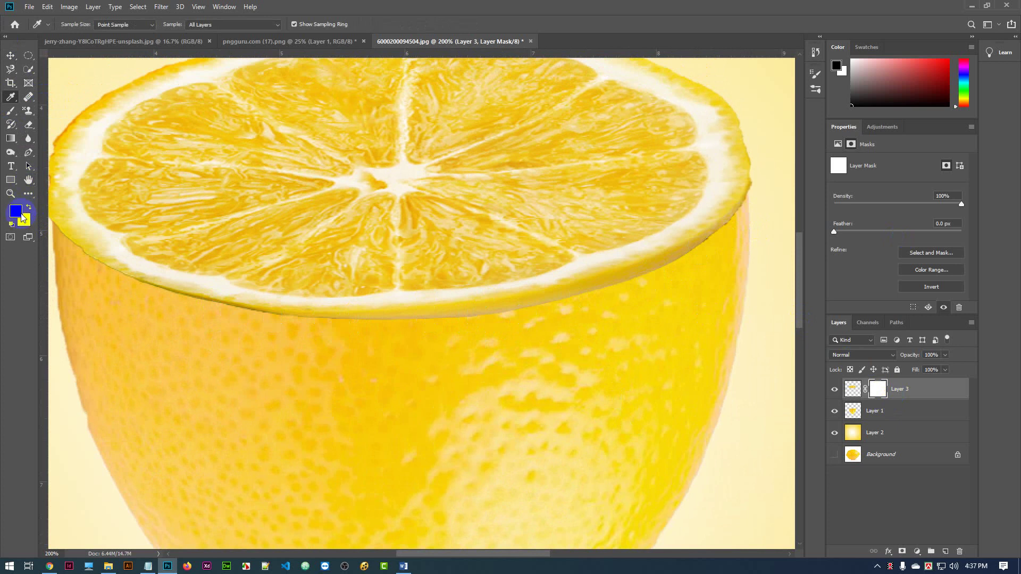
alt+click(492, 296)
key(d)
key(d)
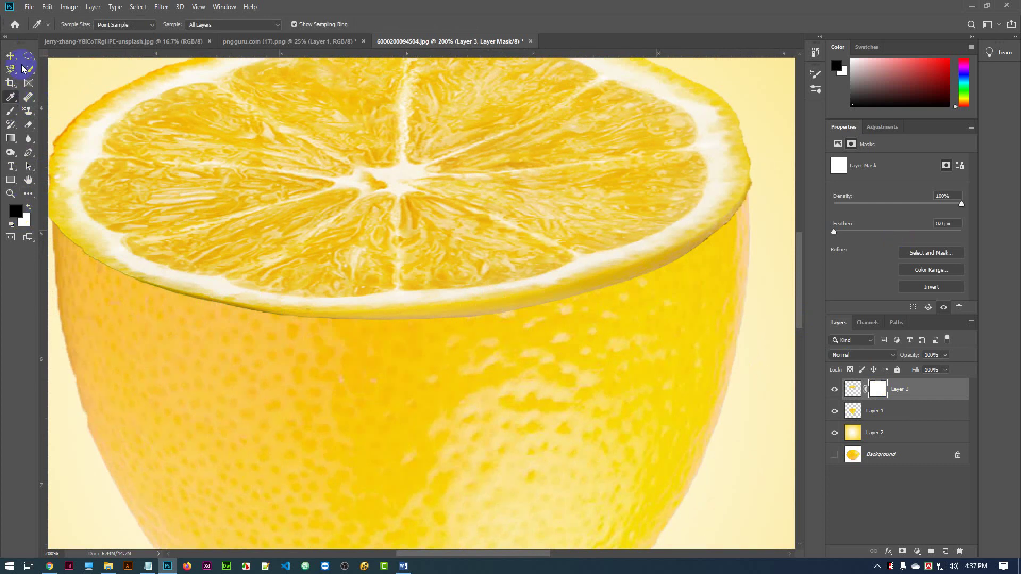
Step: Choose the Brush tool with the Soft Round tip from the General Brushes for editing the slice's mask
click(11, 110)
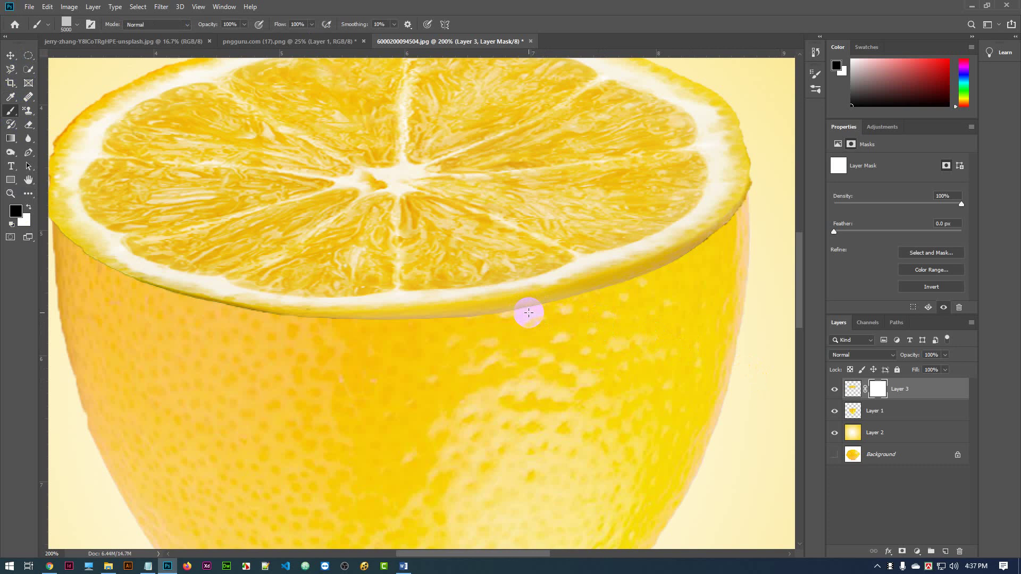
right_click(497, 324)
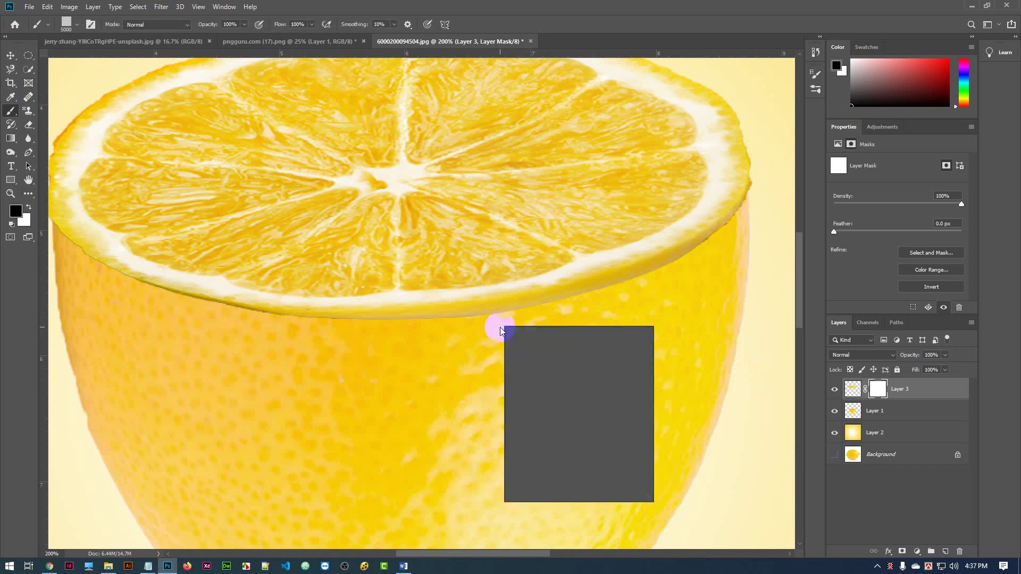
click(12, 313)
click(71, 26)
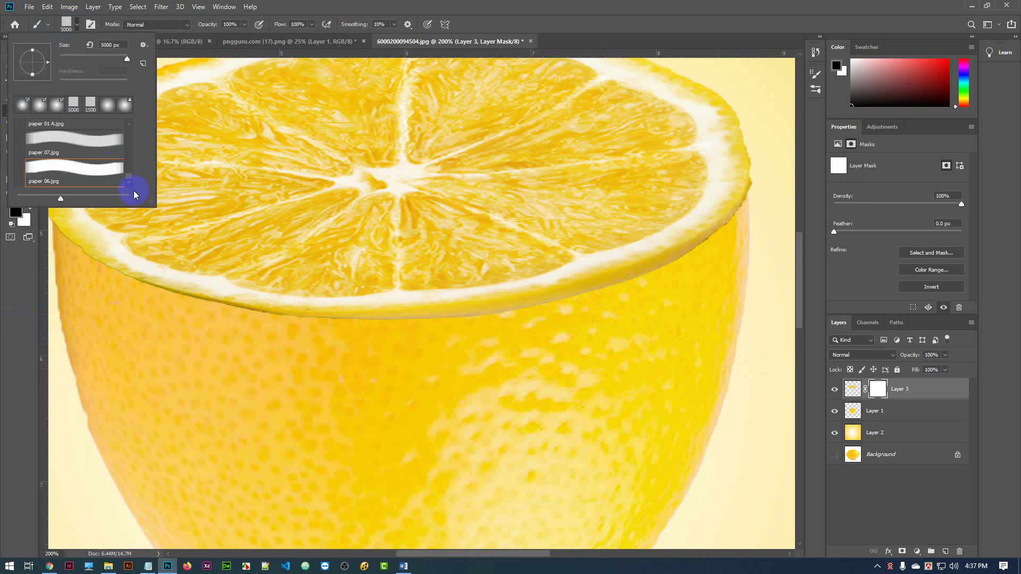
mouse_move(129, 179)
mouse_down()
mouse_move(121, 87)
mouse_move(134, 147)
mouse_move(130, 126)
mouse_up()
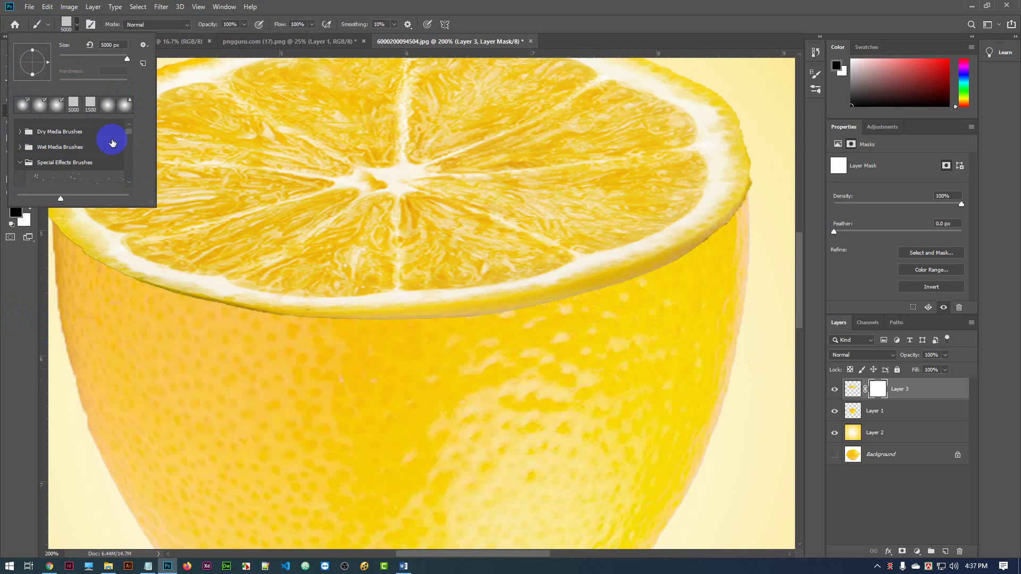
scroll(105, 140, up, 1)
click(19, 128)
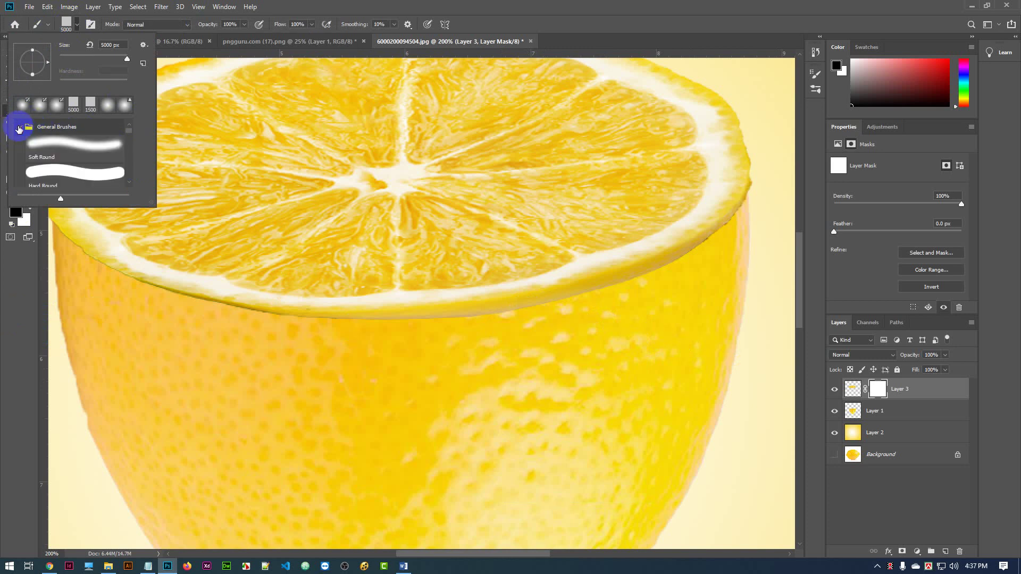
click(82, 145)
click(20, 285)
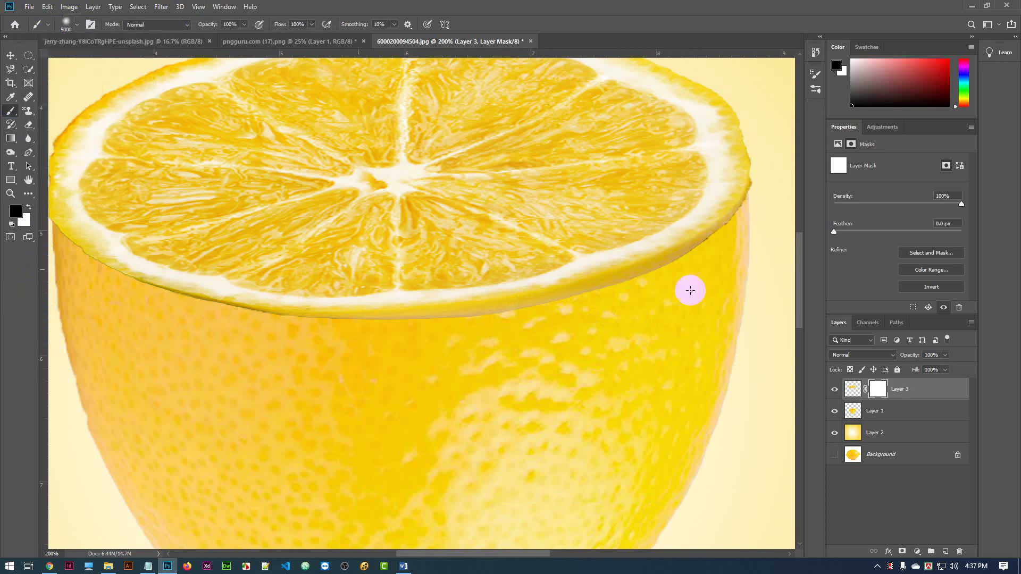
Step: Reduce the soft brush to 25 px with 0% hardness for masking the slice's lower rim
right_click(523, 302)
click(633, 329)
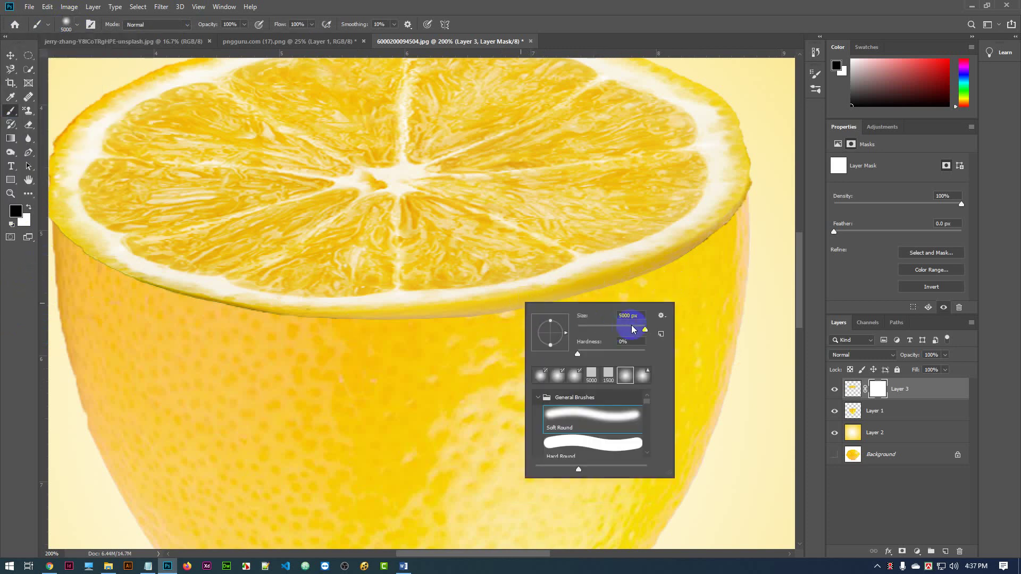
drag(613, 329, 546, 319)
click(616, 332)
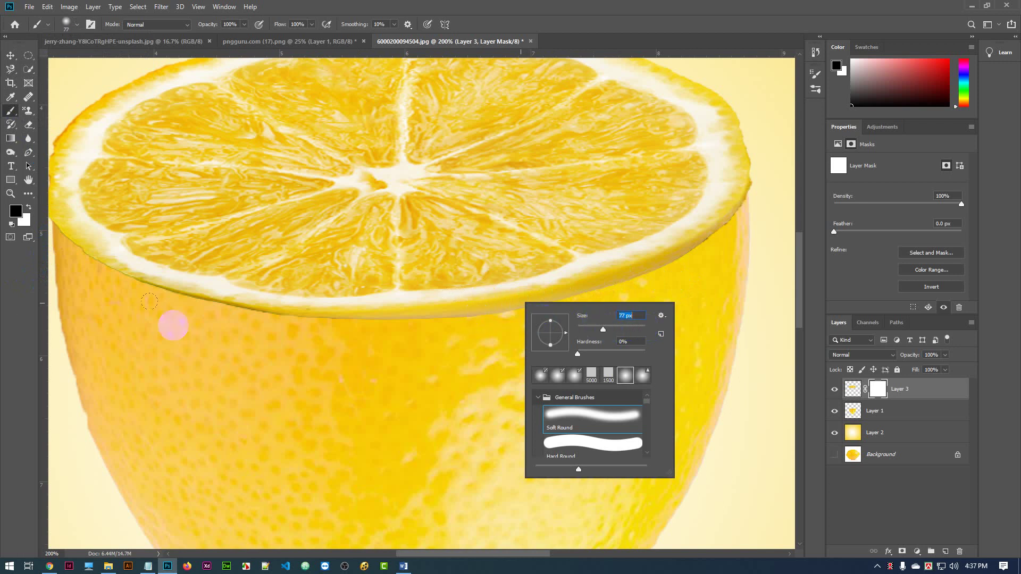
key(Return)
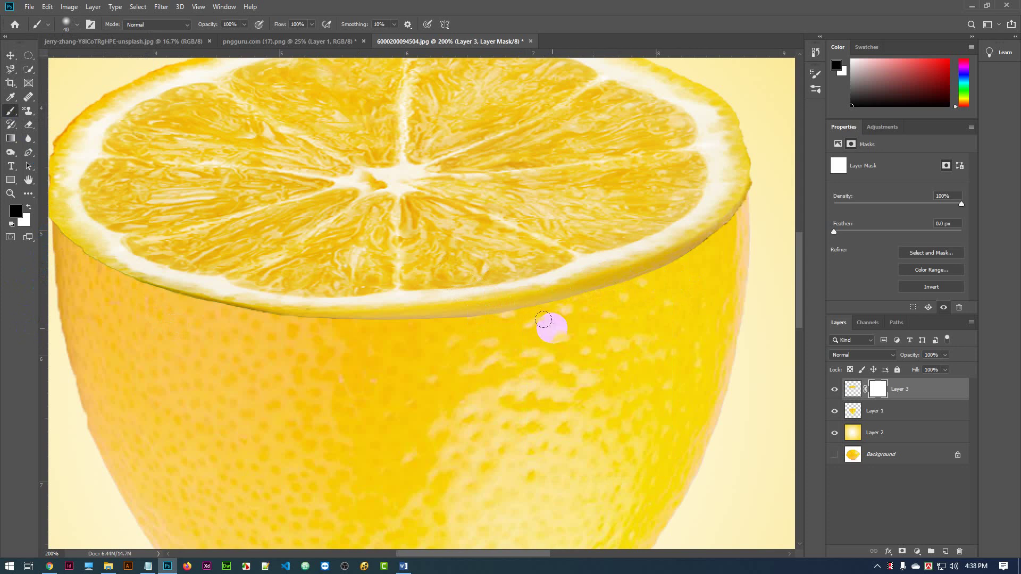
key(bracketleft)
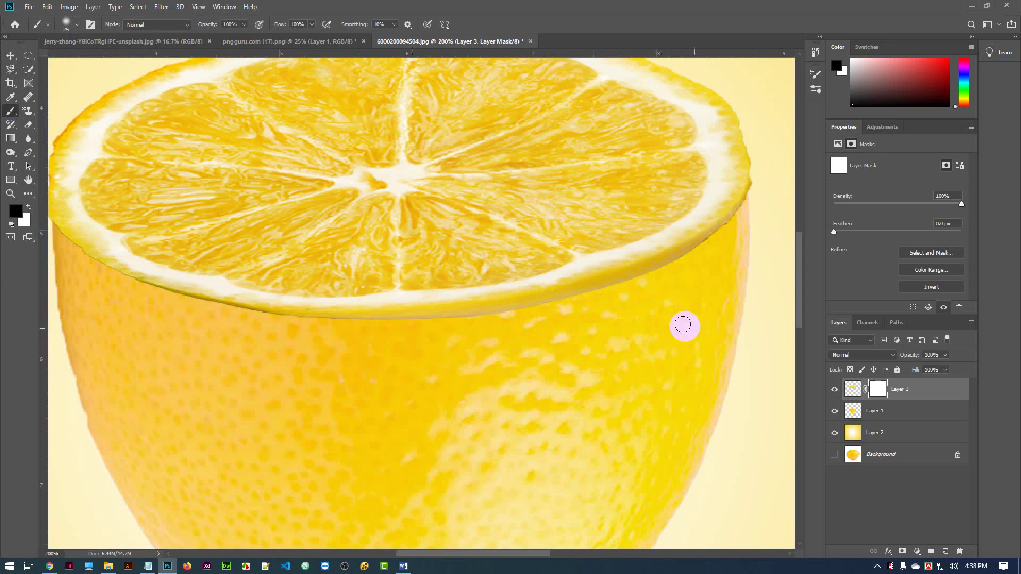
Step: Try masking the right end of the slice's lower rim in black with brush opacity at 74%
mouse_move(714, 239)
mouse_down()
mouse_move(605, 308)
mouse_move(658, 310)
mouse_move(631, 312)
mouse_up()
click(231, 26)
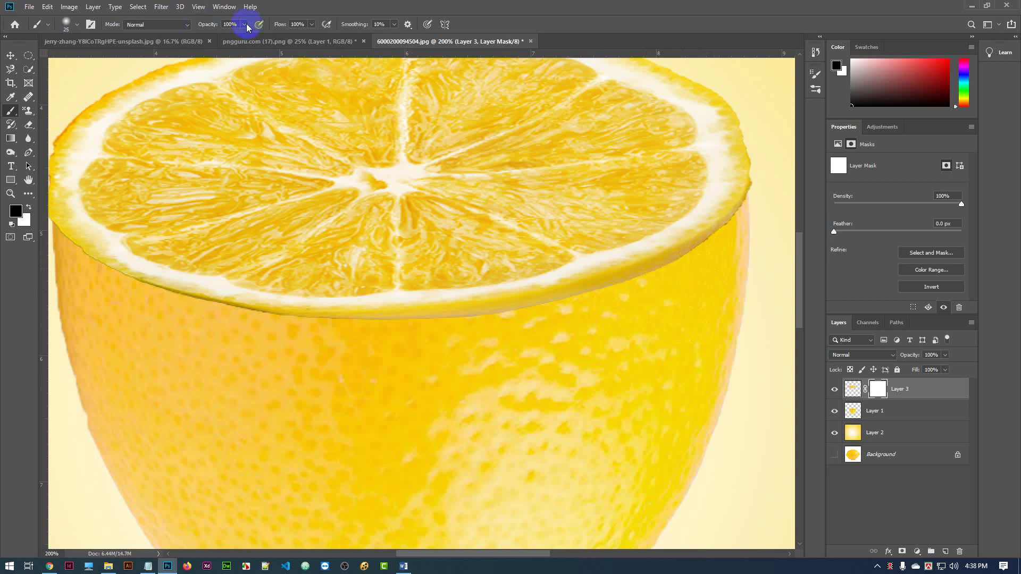
click(247, 24)
drag(237, 37, 226, 36)
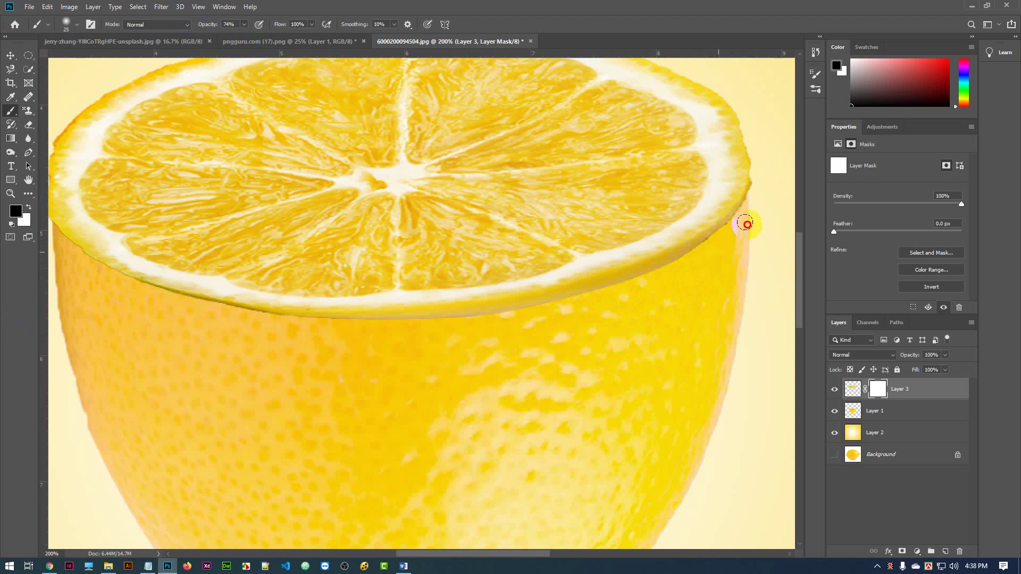
click(727, 238)
mouse_move(723, 240)
mouse_down()
mouse_move(693, 260)
mouse_move(706, 251)
mouse_up()
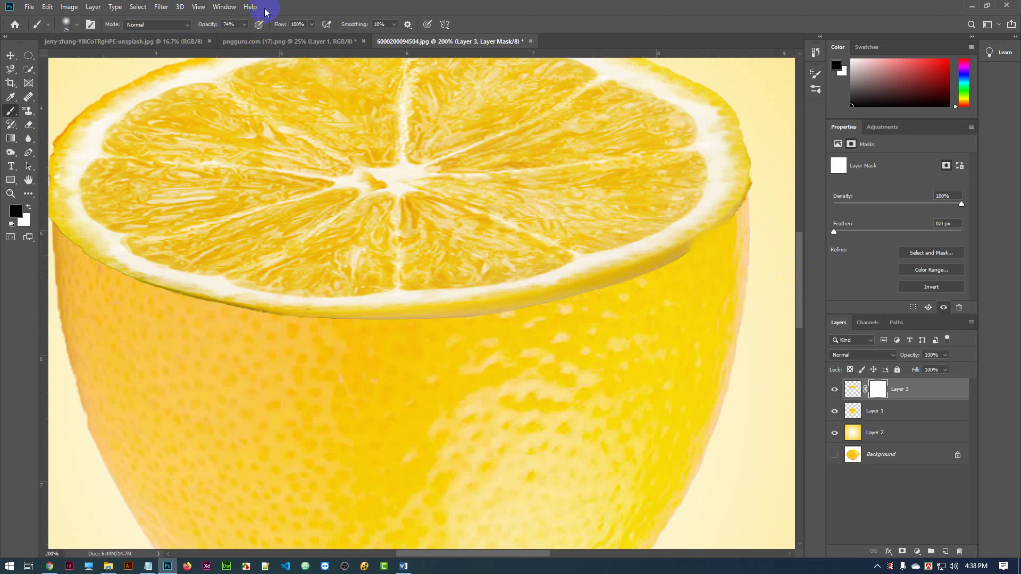
Step: Set the brush opacity to 100% and mask out the slice's whole lower rim in black down to the white pith
drag(245, 25, 244, 39)
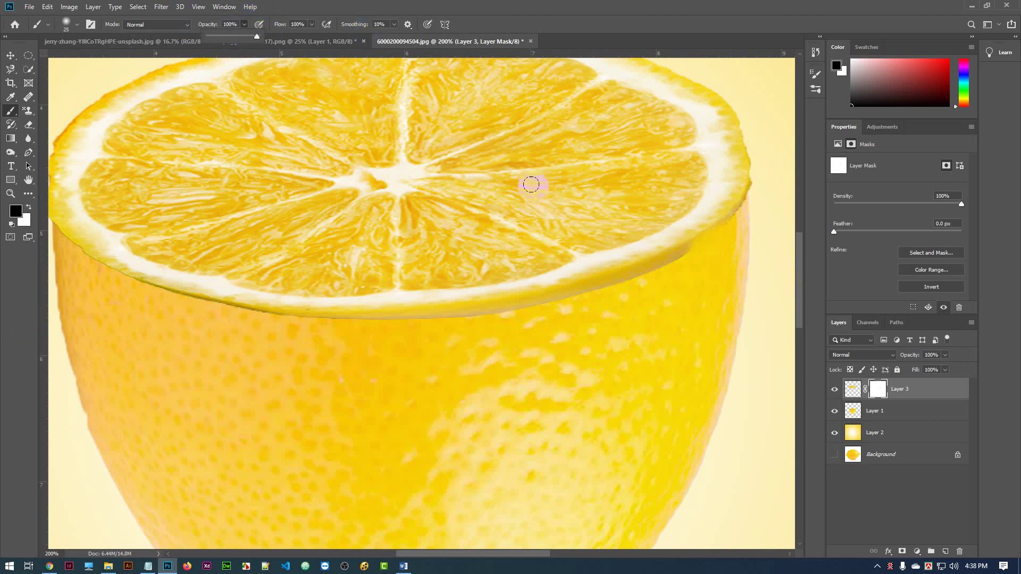
mouse_move(711, 251)
mouse_down()
mouse_move(622, 302)
mouse_move(523, 326)
mouse_move(634, 300)
mouse_move(637, 287)
mouse_move(595, 310)
mouse_move(634, 292)
mouse_move(471, 330)
mouse_move(497, 318)
mouse_move(440, 332)
mouse_move(497, 320)
mouse_move(336, 334)
mouse_move(353, 336)
mouse_move(327, 334)
mouse_move(376, 330)
mouse_move(281, 328)
mouse_move(404, 332)
mouse_move(284, 332)
mouse_move(388, 335)
mouse_move(293, 328)
mouse_move(425, 316)
mouse_move(260, 323)
mouse_move(269, 324)
mouse_move(234, 316)
mouse_move(277, 320)
mouse_move(112, 283)
mouse_move(137, 285)
mouse_move(117, 283)
mouse_move(69, 244)
mouse_move(257, 313)
mouse_move(429, 334)
mouse_move(597, 306)
mouse_move(549, 299)
mouse_move(634, 281)
mouse_move(422, 331)
mouse_move(646, 288)
mouse_move(677, 246)
mouse_move(713, 234)
mouse_move(748, 198)
mouse_move(745, 228)
mouse_up()
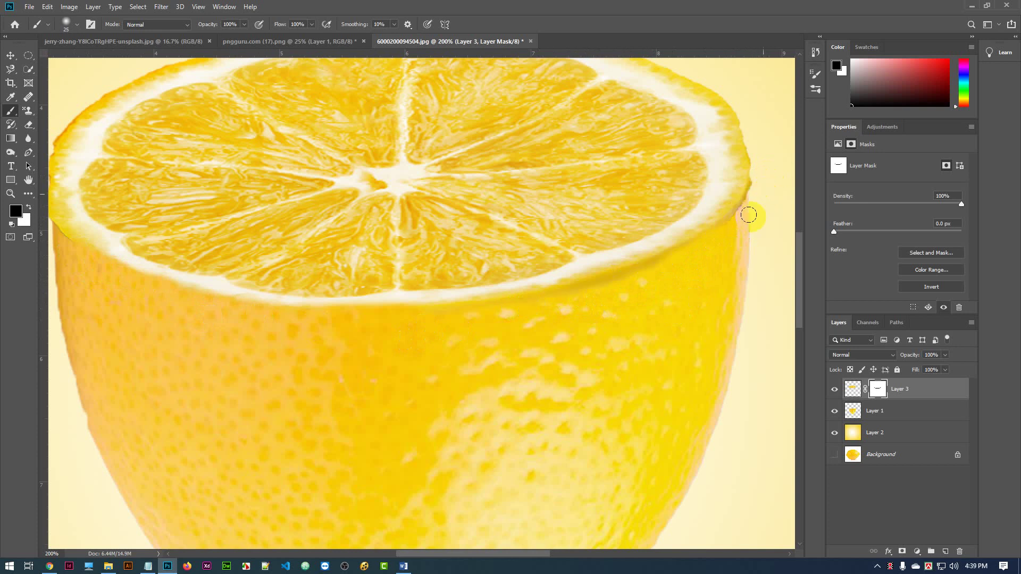
click(743, 209)
mouse_move(740, 221)
mouse_down()
mouse_move(672, 267)
mouse_move(481, 315)
mouse_move(650, 277)
mouse_move(630, 280)
mouse_move(723, 230)
mouse_move(719, 239)
mouse_move(751, 205)
mouse_move(736, 223)
mouse_up()
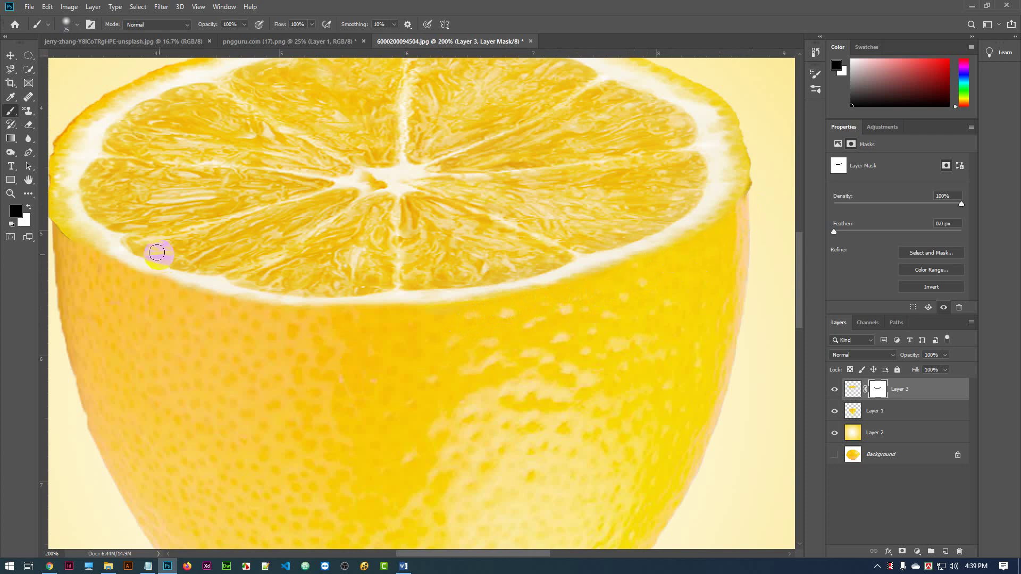
Step: Mask away the uneven outer peel along the slice's left, back and right edges on Layer 3's mask
drag(203, 320, 271, 335)
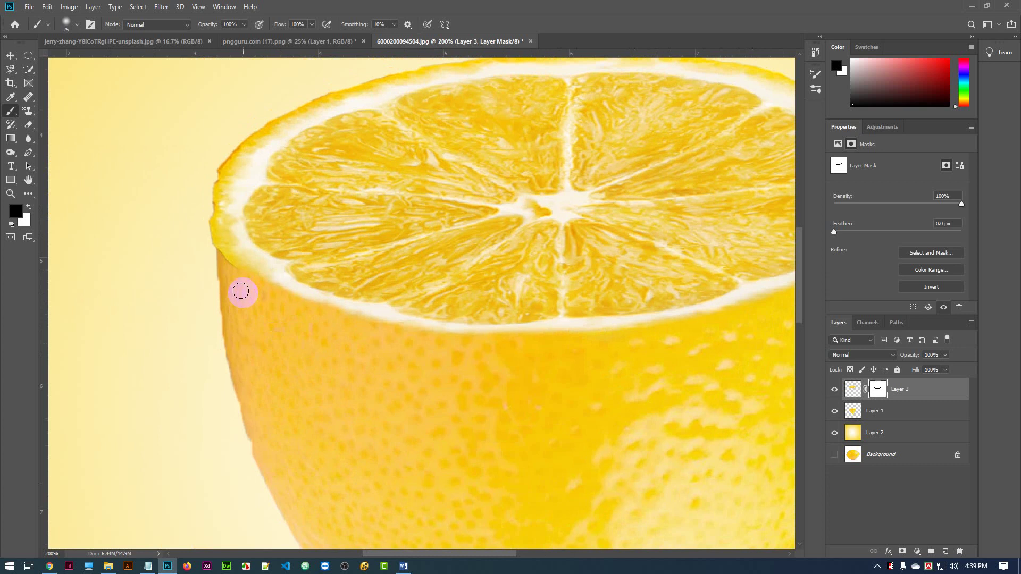
mouse_move(244, 282)
mouse_down()
mouse_move(203, 259)
mouse_move(205, 239)
mouse_move(196, 219)
mouse_move(197, 250)
mouse_move(180, 222)
mouse_up()
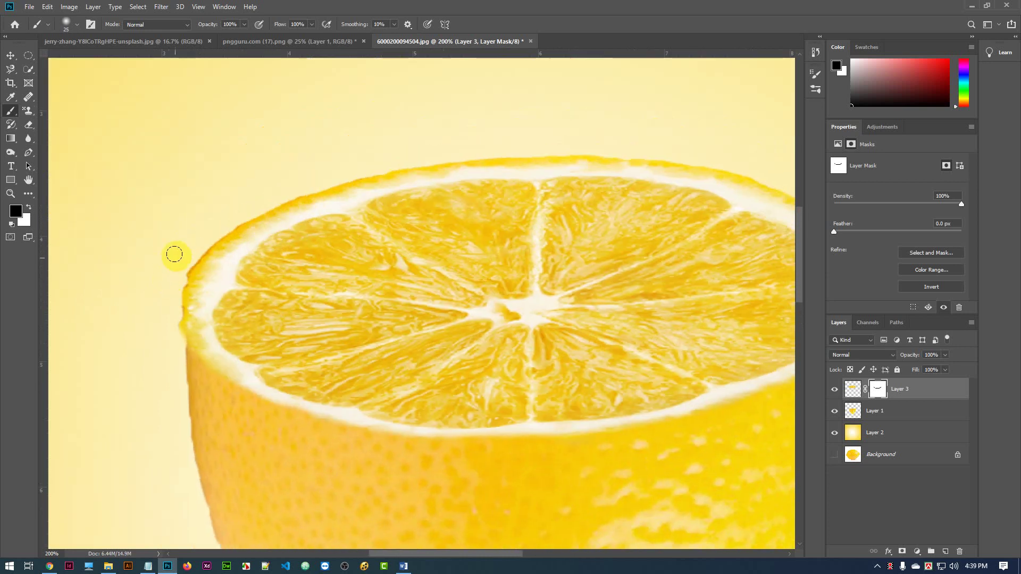
drag(173, 254, 169, 333)
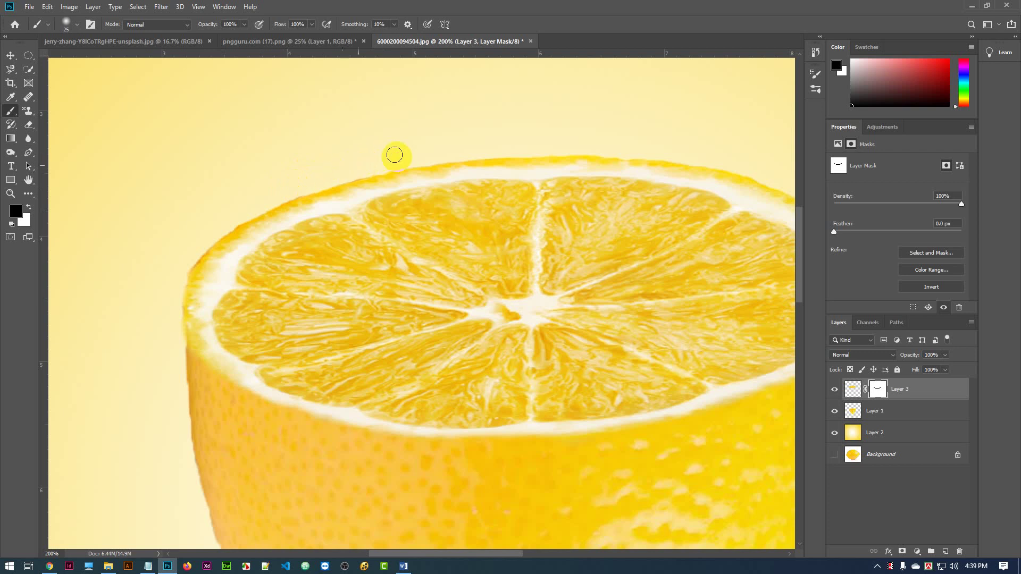
drag(527, 213, 361, 221)
mouse_move(477, 149)
mouse_down()
mouse_move(634, 218)
mouse_move(656, 241)
mouse_move(671, 289)
mouse_move(666, 276)
mouse_up()
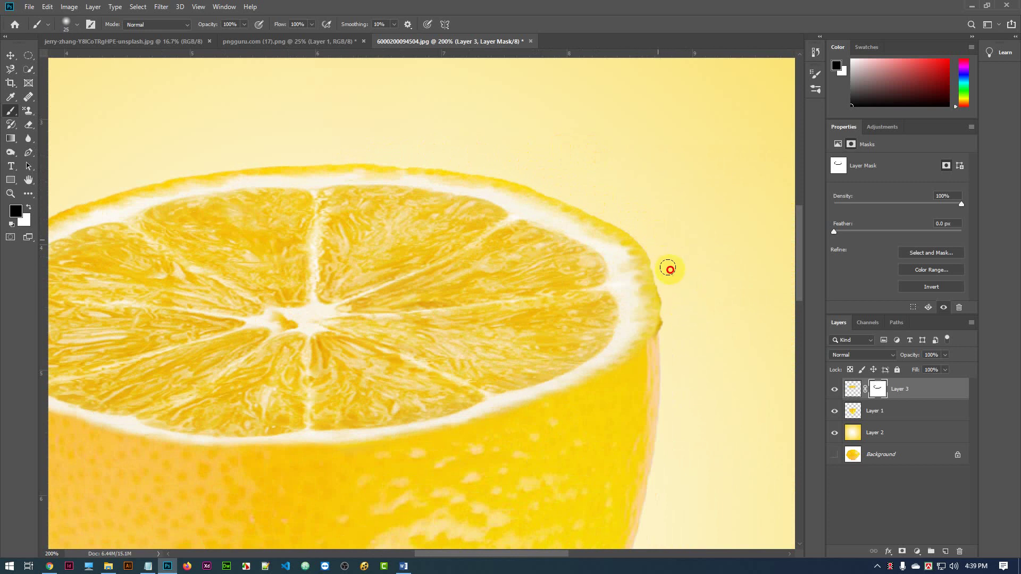
mouse_move(675, 303)
mouse_down()
mouse_move(670, 285)
mouse_move(671, 331)
mouse_move(663, 244)
mouse_move(673, 319)
mouse_move(663, 352)
mouse_up()
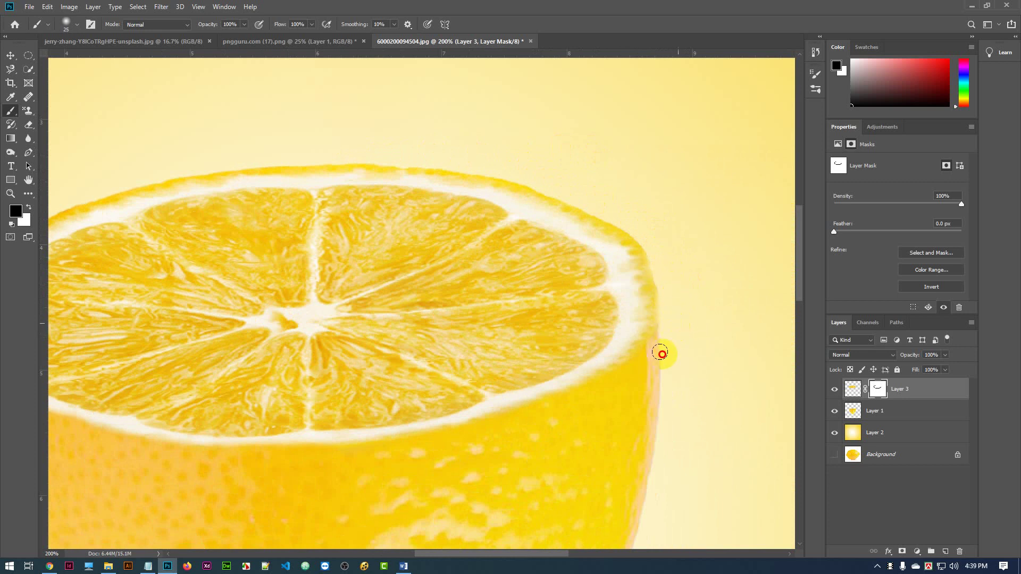
Step: Add a new layer directly above Layer 1 and clip it to the lemon half
scroll(698, 279, down, 5)
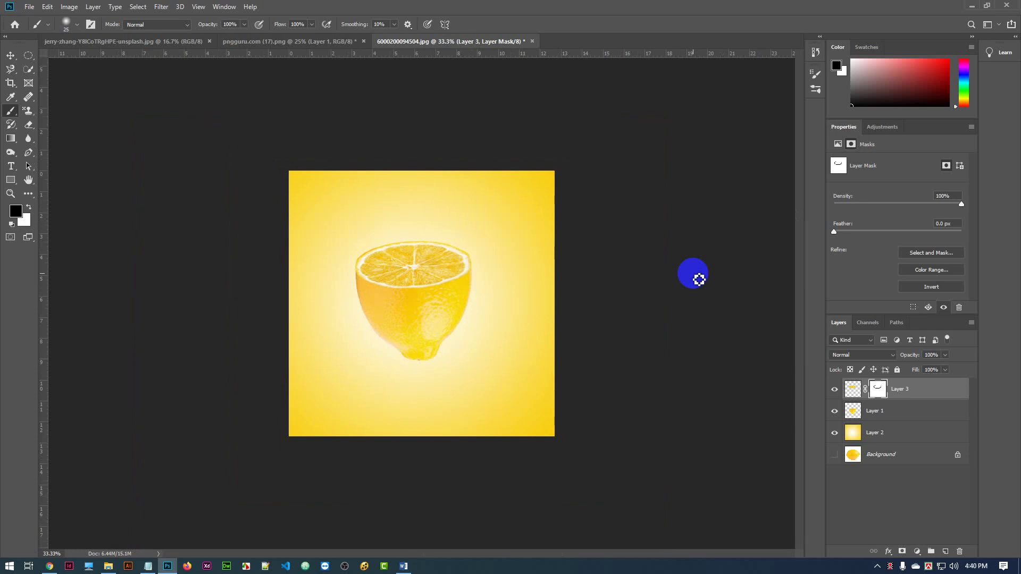
key(ctrl+plus)
key(ctrl+plus)
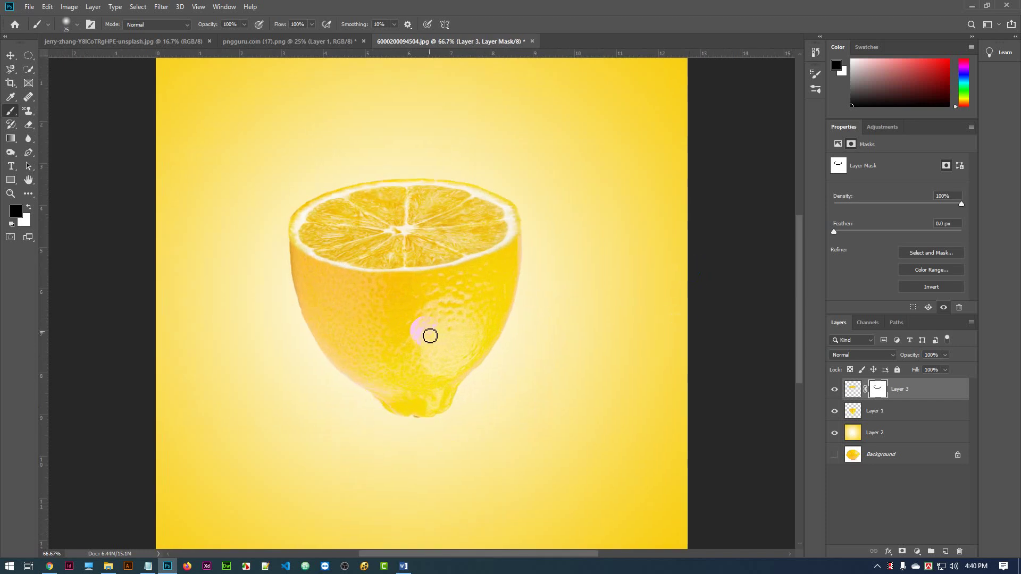
mouse_move(430, 336)
mouse_down()
mouse_move(403, 326)
mouse_move(397, 384)
mouse_move(355, 384)
mouse_move(323, 356)
mouse_move(321, 328)
mouse_move(346, 371)
mouse_move(376, 394)
mouse_move(406, 394)
mouse_move(367, 380)
mouse_move(325, 327)
mouse_move(428, 423)
mouse_move(337, 356)
mouse_up()
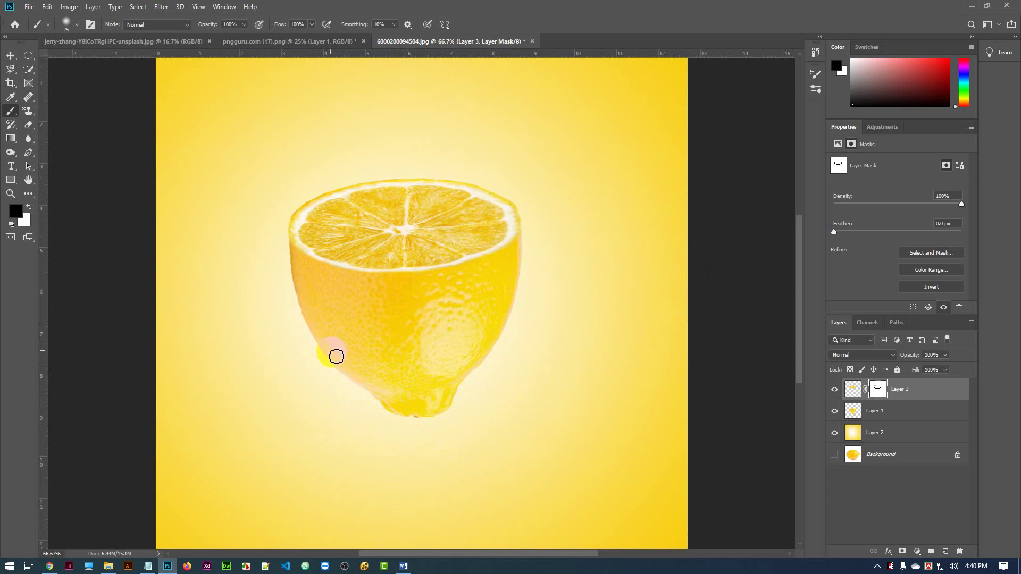
click(925, 416)
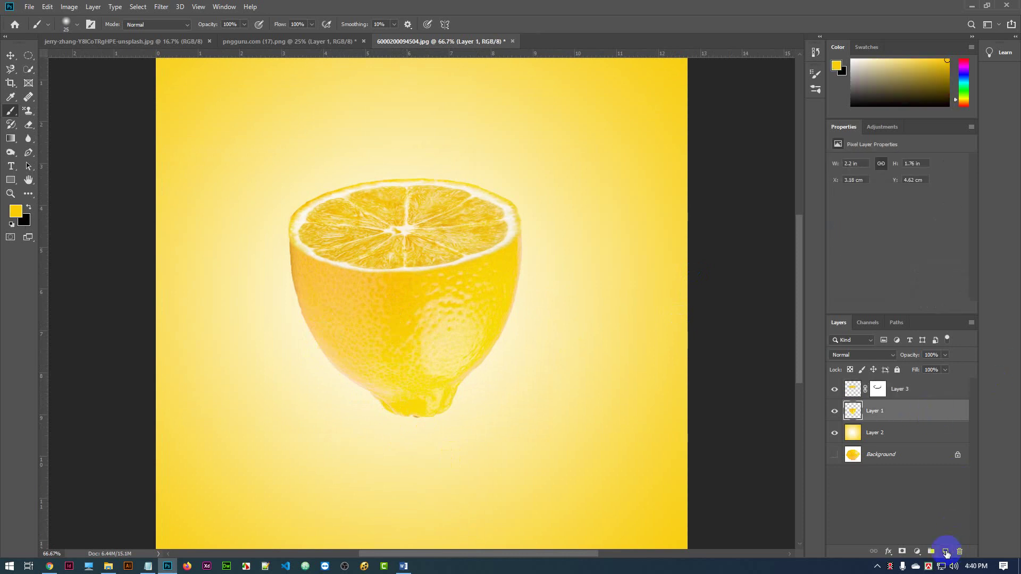
click(945, 551)
right_click(930, 416)
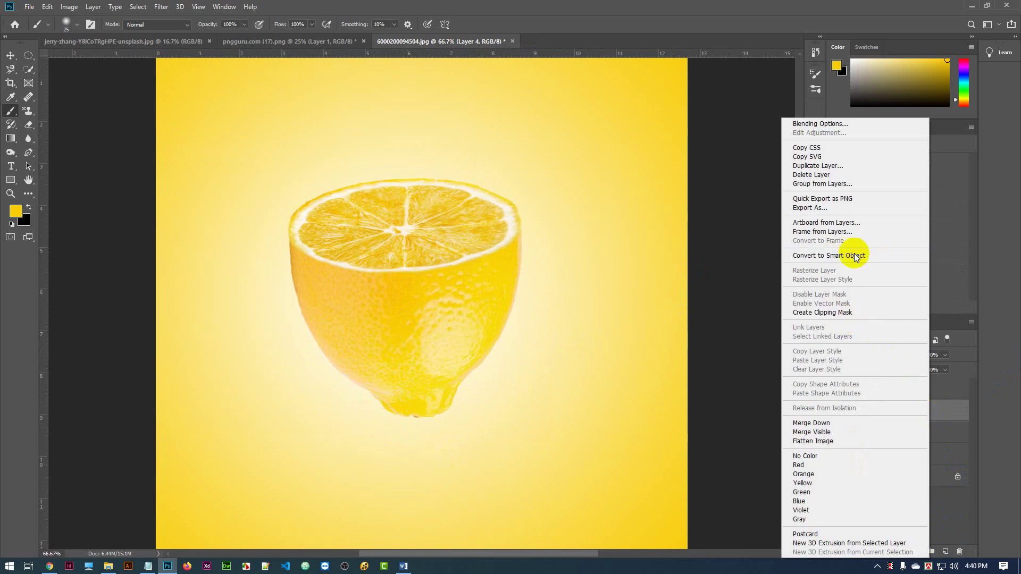
click(841, 314)
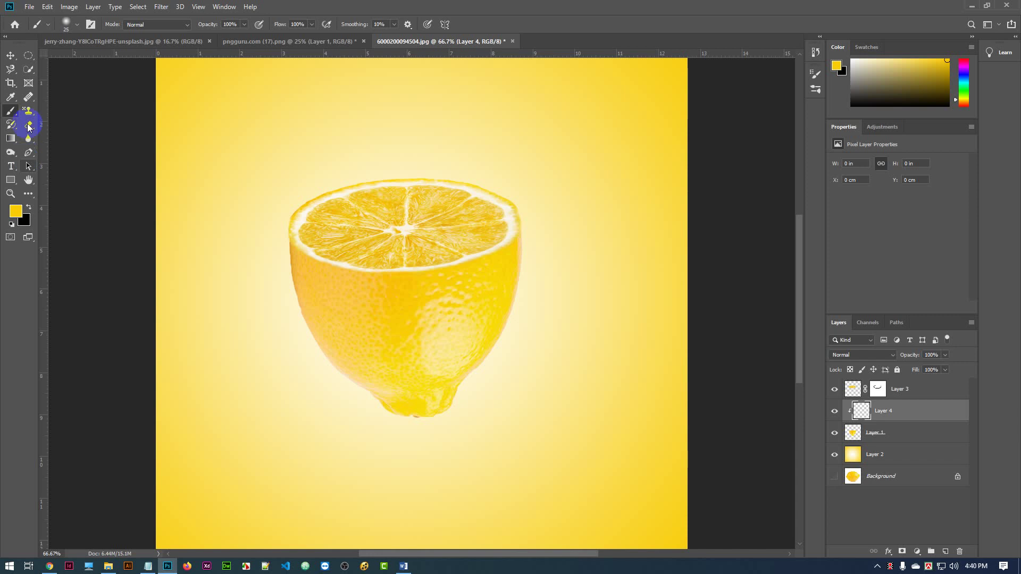
Step: Enlarge the soft brush to 150 px and paint yellow around the lemon half's outer edges on the clipped layer
click(256, 375)
key(bracketright)
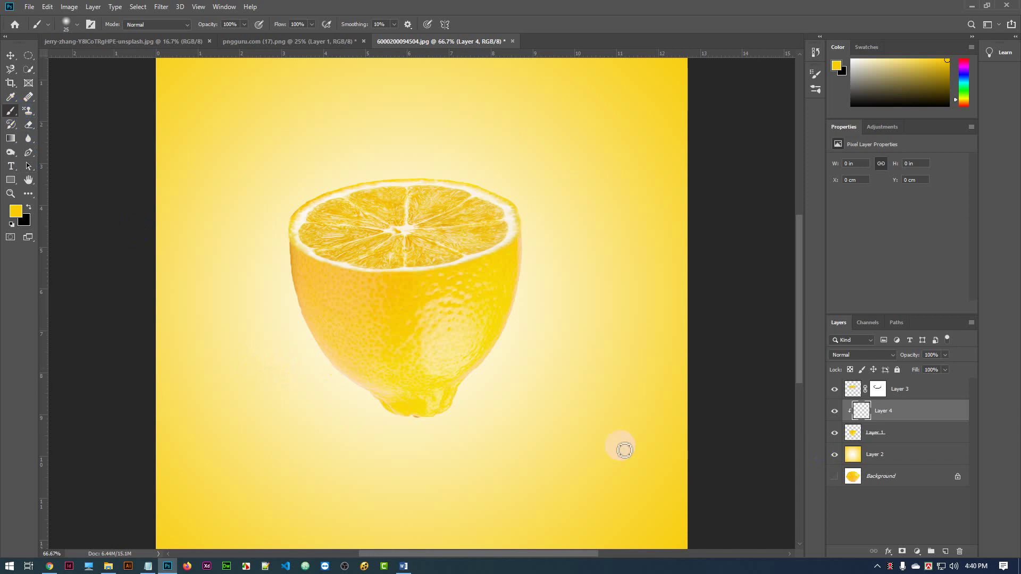
key(bracketright)
key(bracketright)
key(bracketright)
key(bracketright)
key(bracketright)
key(bracketright)
key(bracketright)
key(bracketright)
key(bracketright)
key(bracketright)
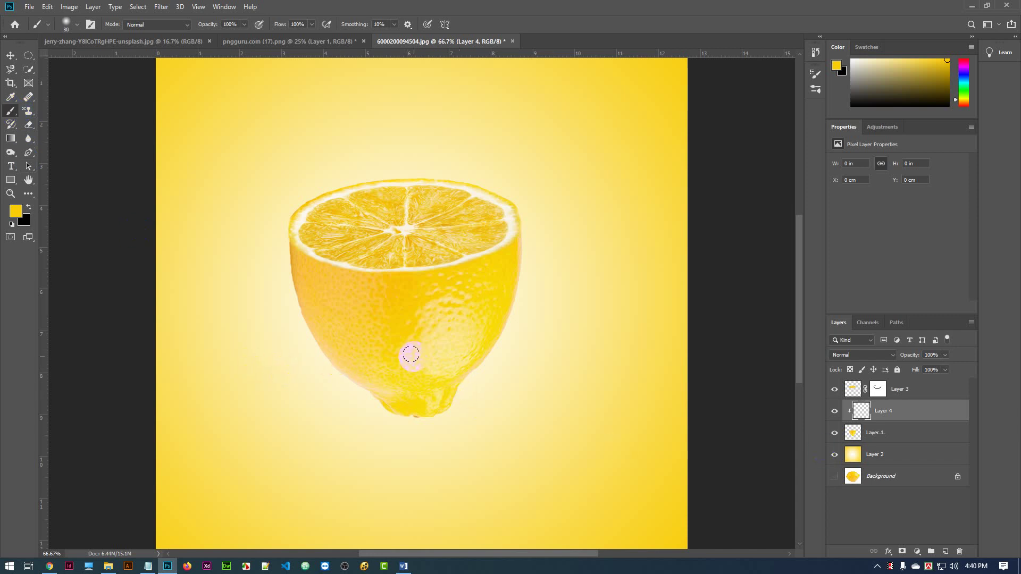
mouse_move(433, 393)
mouse_down()
mouse_move(326, 404)
mouse_move(317, 381)
mouse_move(344, 406)
mouse_move(301, 360)
mouse_move(364, 426)
mouse_move(261, 346)
mouse_move(321, 439)
mouse_move(485, 398)
mouse_move(513, 358)
mouse_move(501, 387)
mouse_move(527, 360)
mouse_move(547, 235)
mouse_move(472, 433)
mouse_move(281, 351)
mouse_move(339, 424)
mouse_move(403, 452)
mouse_up()
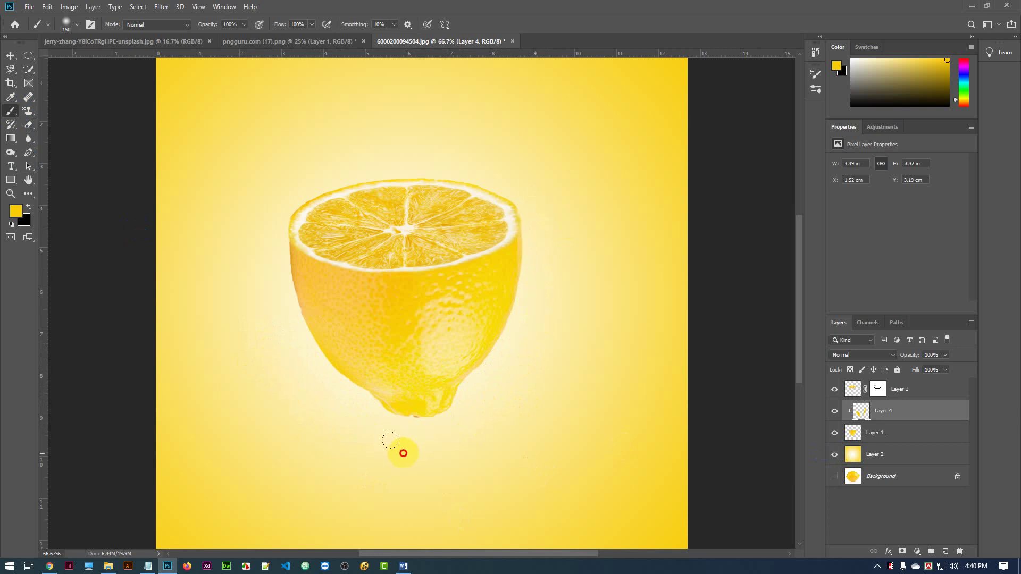
mouse_move(257, 308)
mouse_down()
mouse_move(274, 355)
mouse_move(257, 285)
mouse_move(326, 457)
mouse_move(399, 455)
mouse_move(413, 477)
mouse_up()
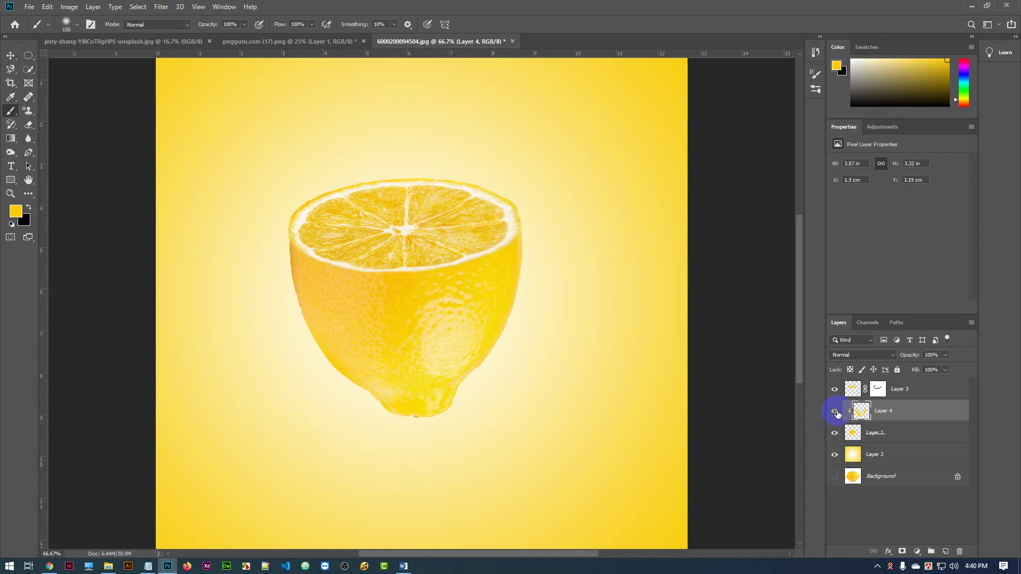
Step: Compare the lemon half with and without Layer 4's yellow edge painting, and review the whole composition
click(835, 412)
key(ctrl+1)
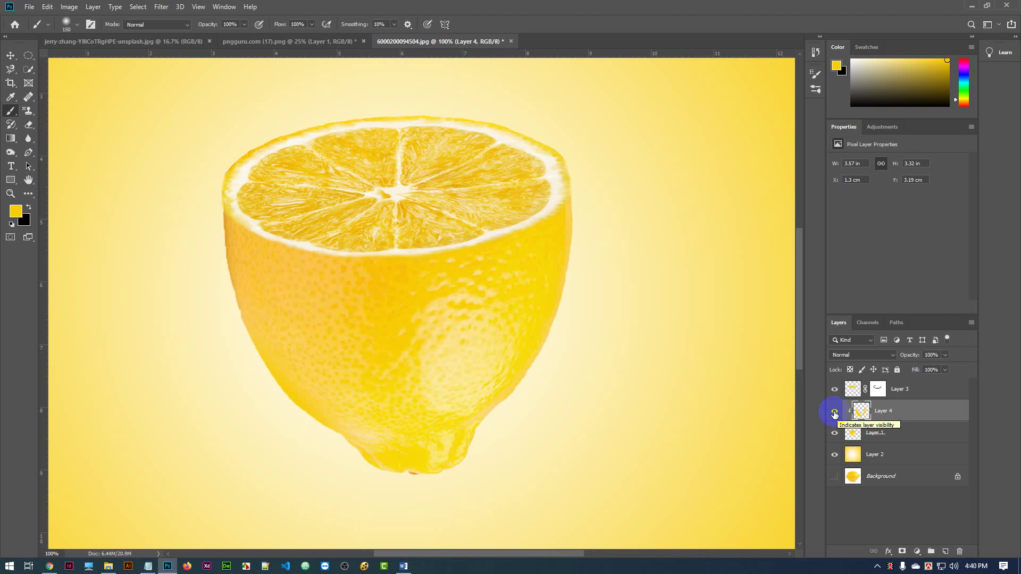
click(835, 413)
click(834, 413)
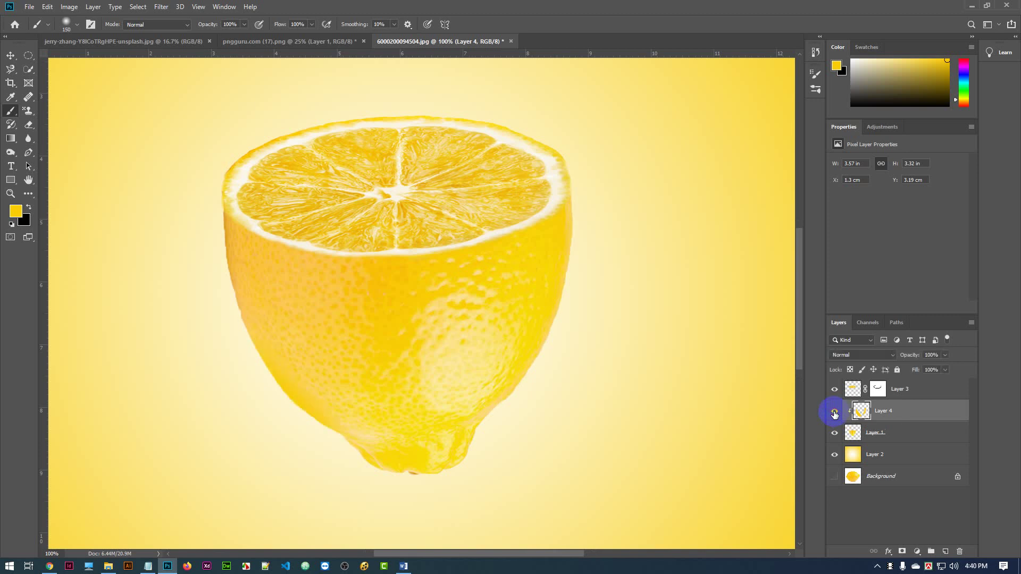
click(834, 414)
click(835, 414)
key(ctrl+minus)
key(ctrl+minus)
key(ctrl+minus)
key(ctrl+minus)
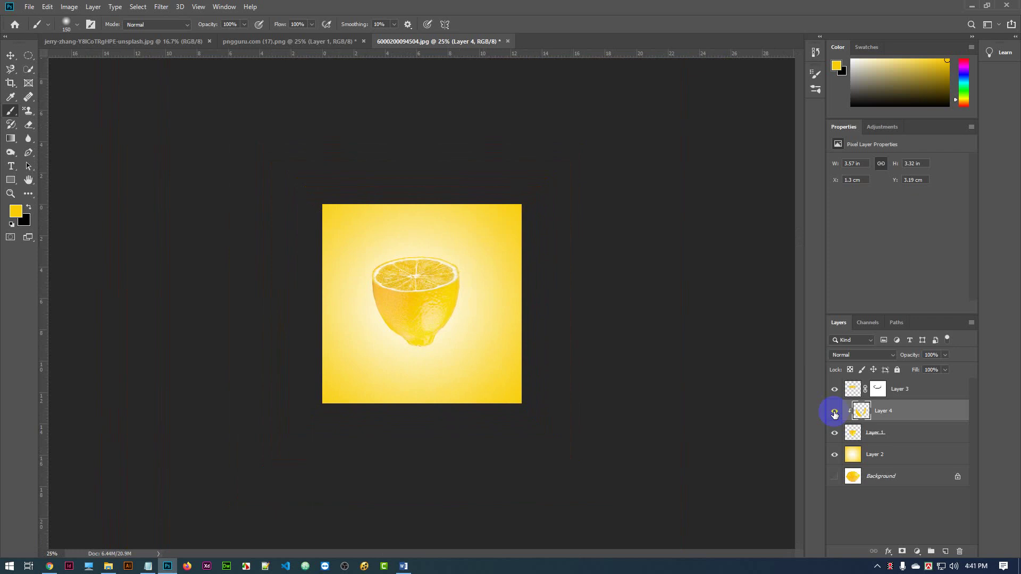
click(446, 300)
drag(407, 362, 404, 368)
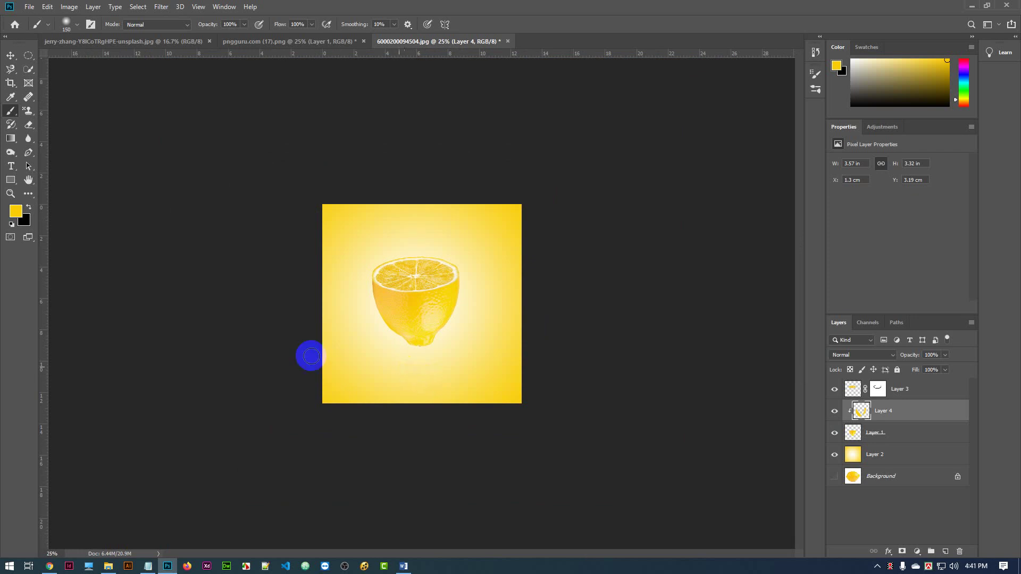
click(834, 433)
click(834, 433)
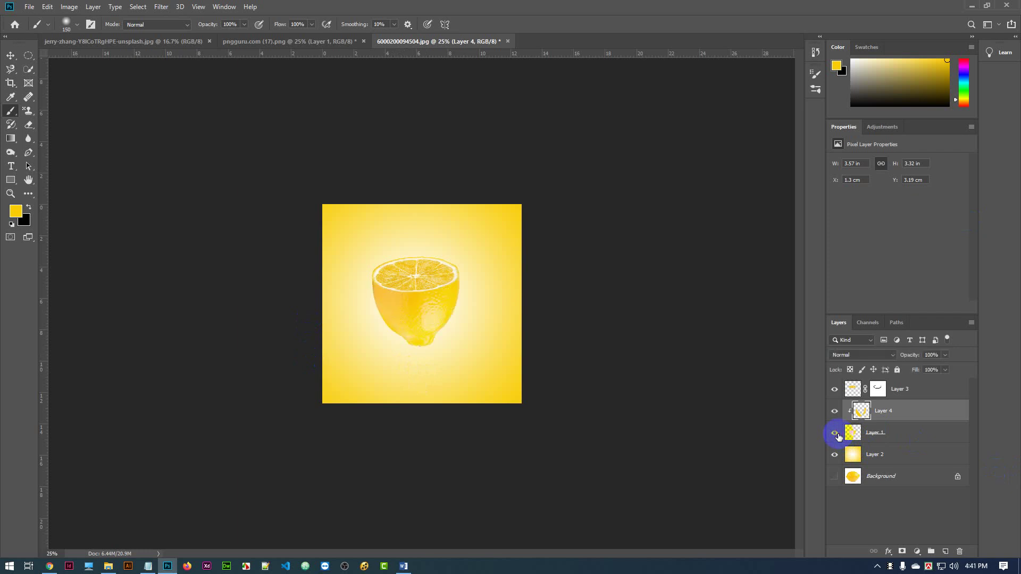
click(943, 435)
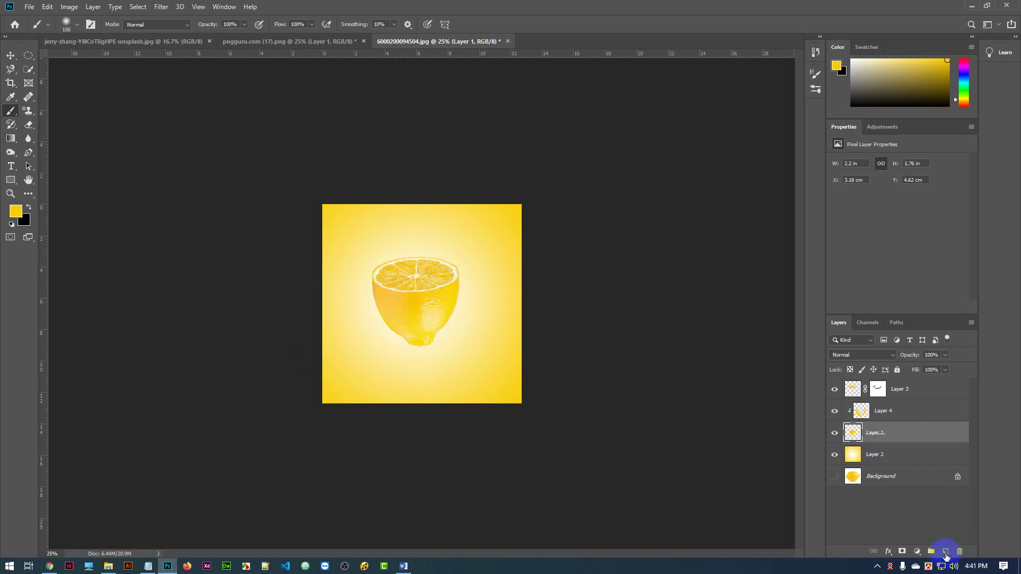
click(945, 553)
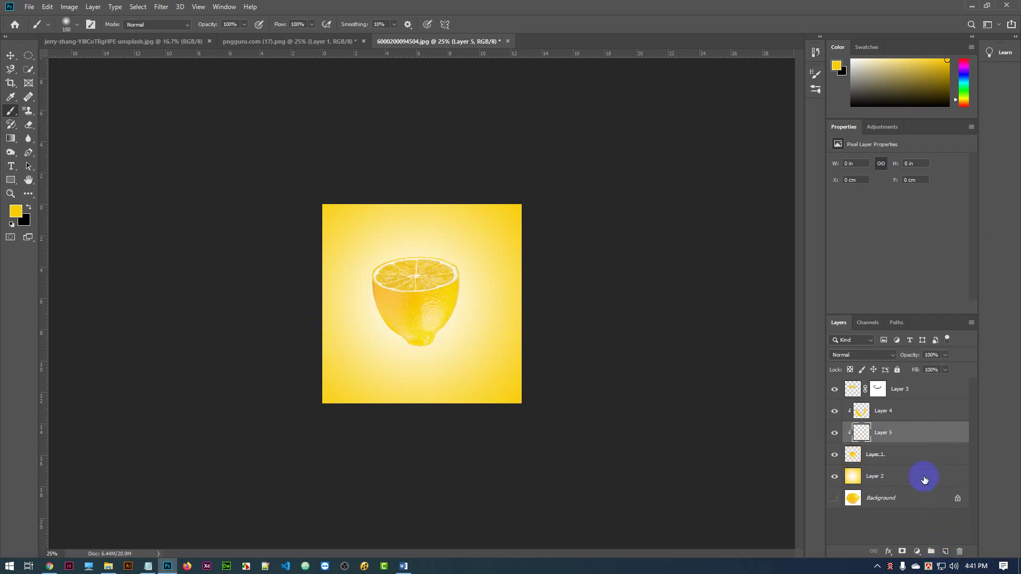
key(Delete)
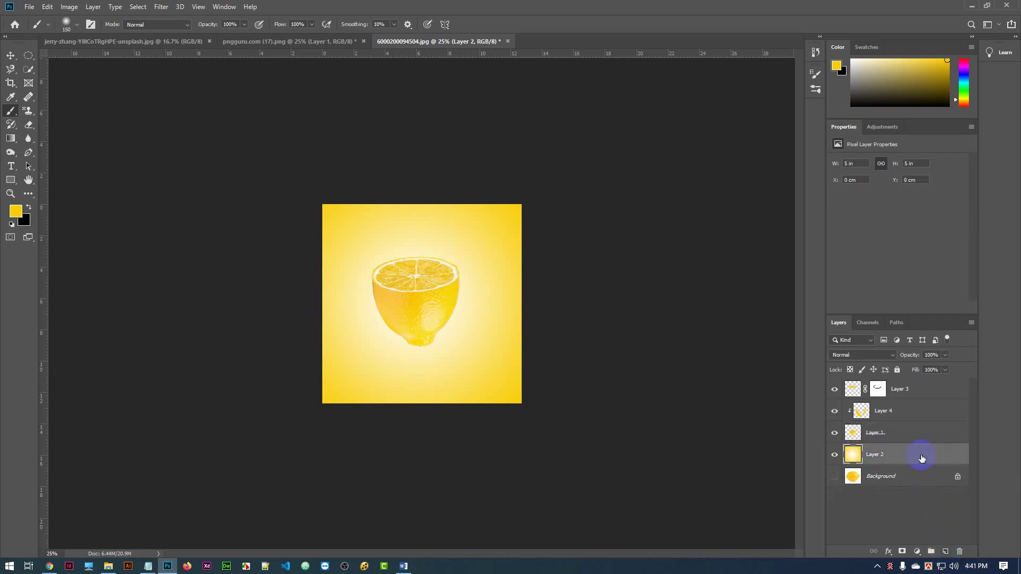
Step: Add an empty layer directly above the gradient on Layer 2 and set the Brush tool's foreground colour to black
click(945, 552)
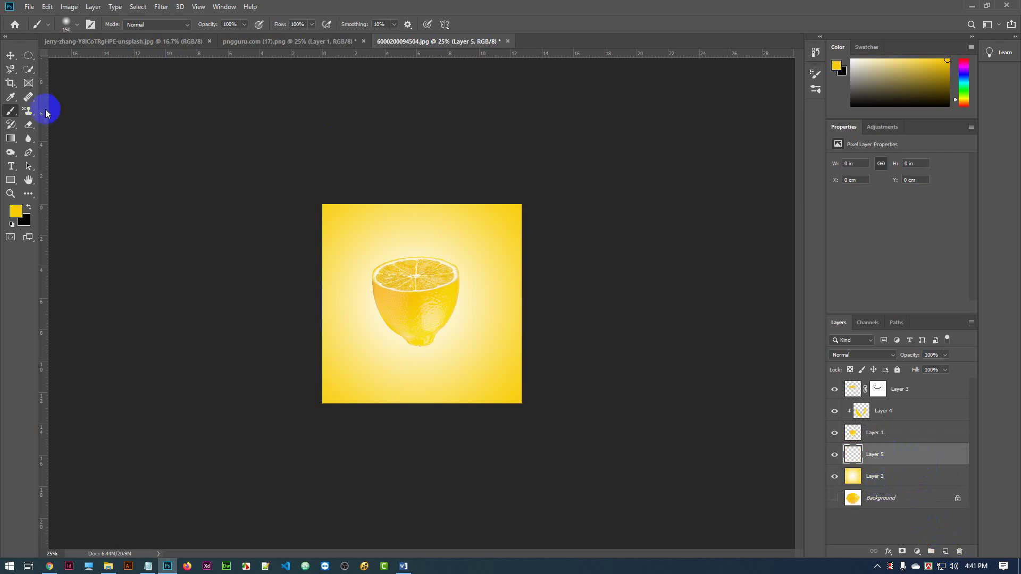
right_click(10, 112)
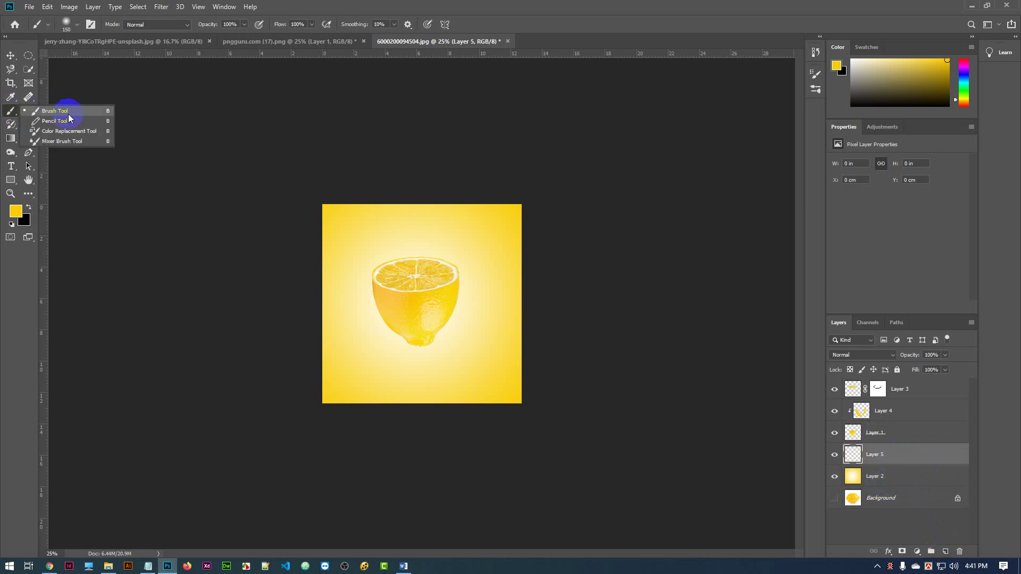
click(60, 107)
click(29, 208)
Step: Reduce the soft brush to 90 px and paint a horizontal black shadow about 1.46 in wide behind the lemon's base on Layer 5
drag(396, 353, 448, 352)
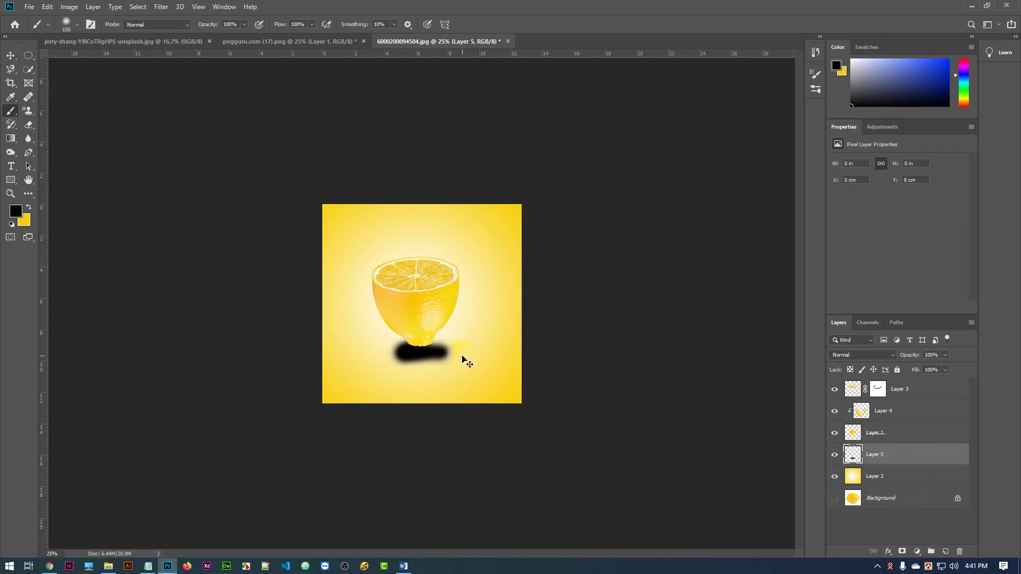
key(ctrl+z)
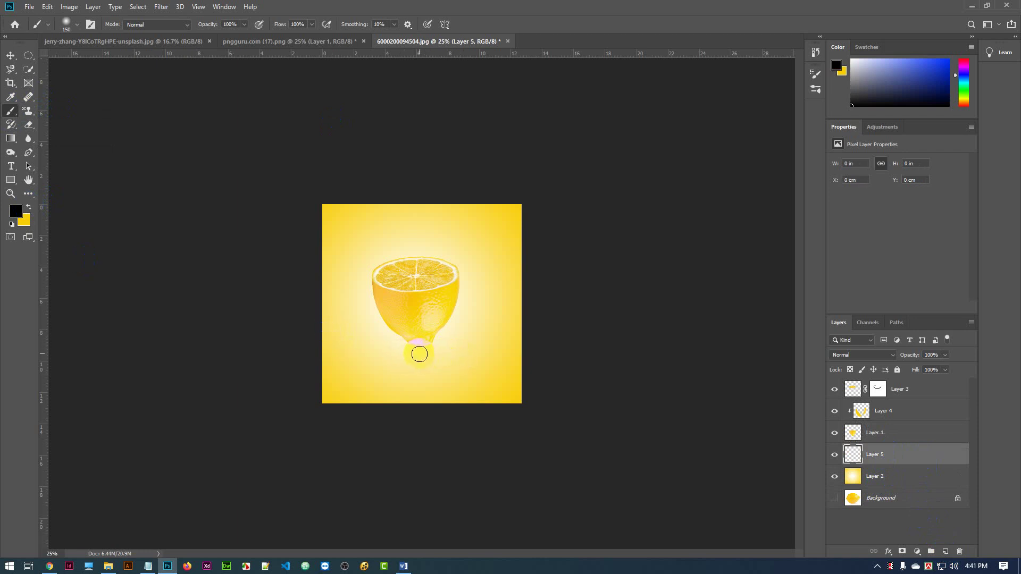
key(ctrl+plus)
key(ctrl+plus)
key(ctrl+plus)
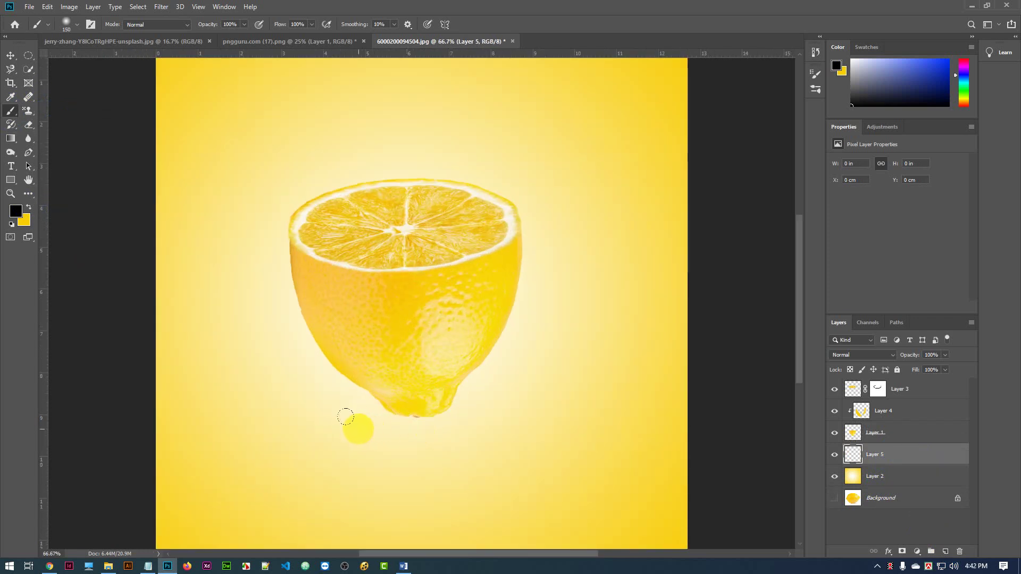
key(bracketleft)
key(bracketleft)
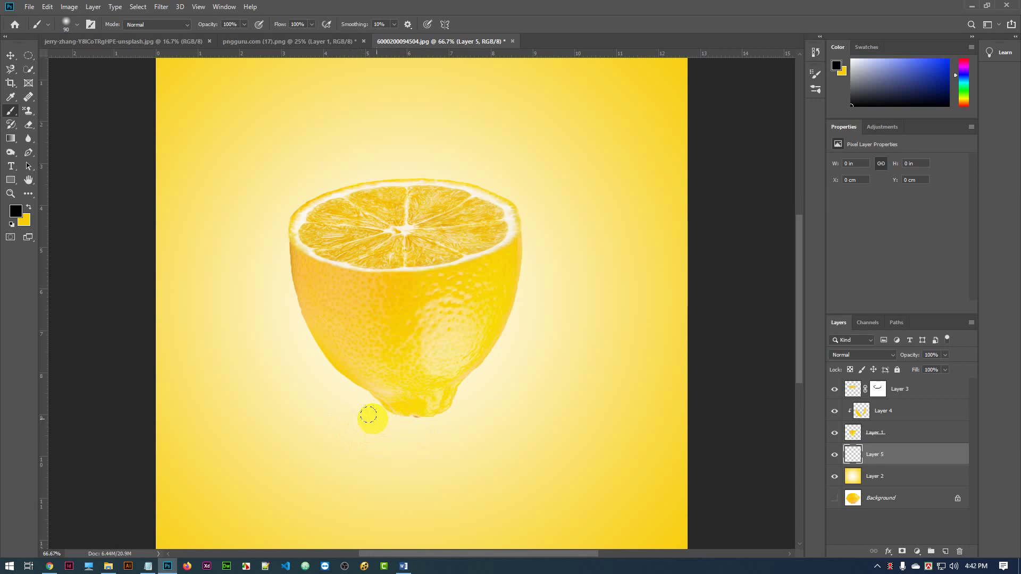
drag(368, 414, 483, 408)
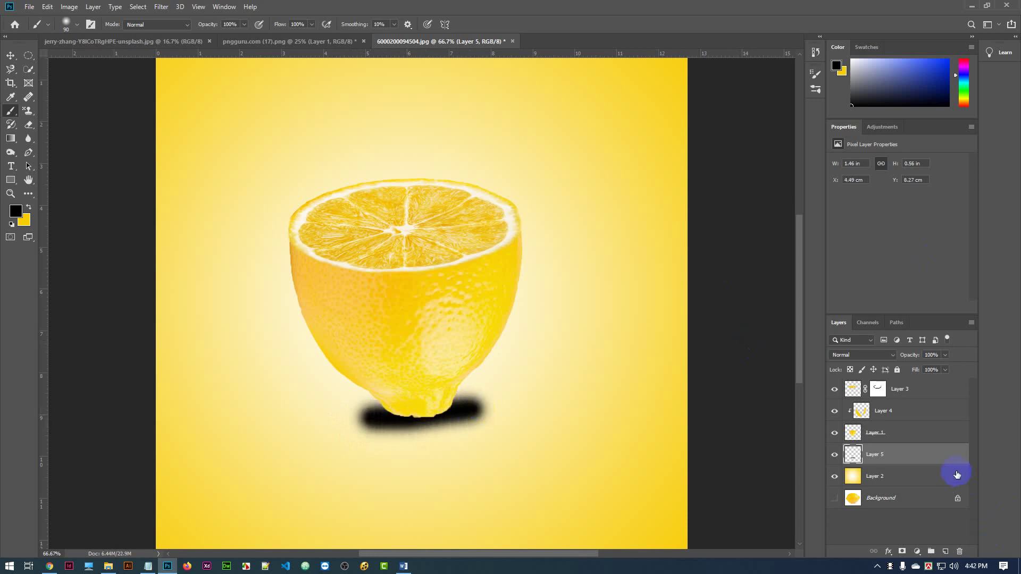
Step: Lower Layer 5's opacity to 99%
click(946, 355)
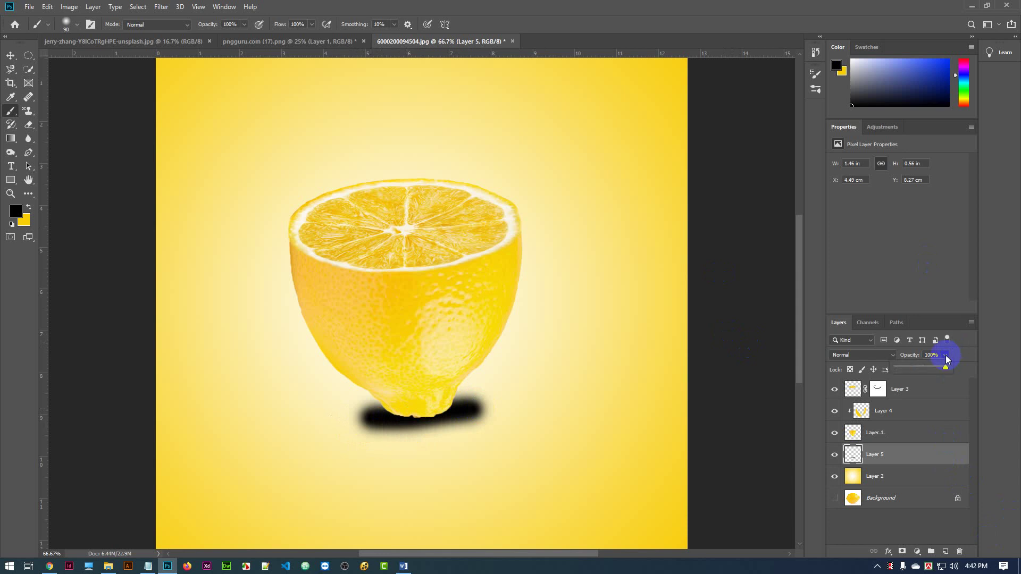
mouse_move(948, 367)
mouse_down()
mouse_move(902, 370)
mouse_move(945, 371)
mouse_up()
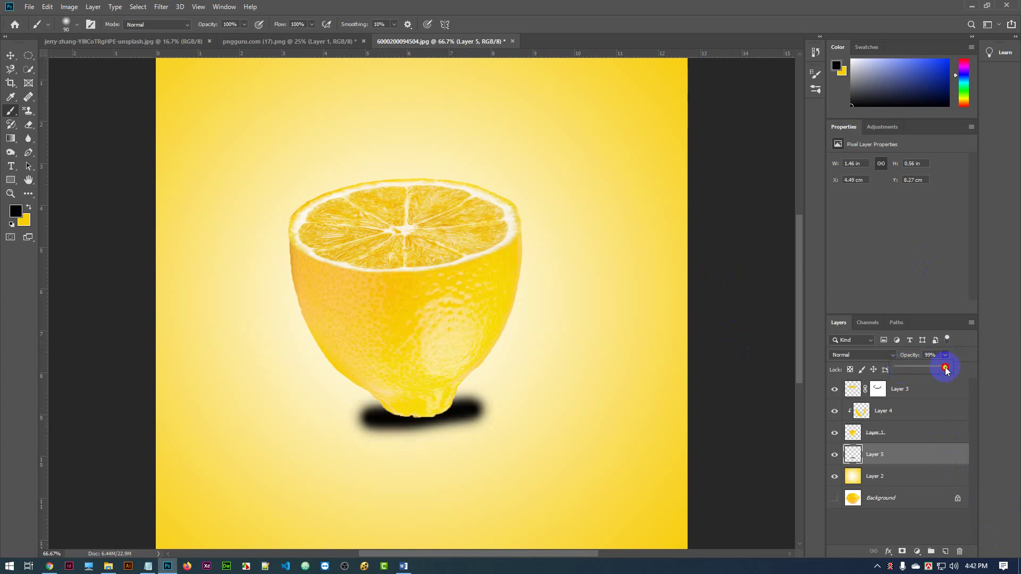
click(914, 463)
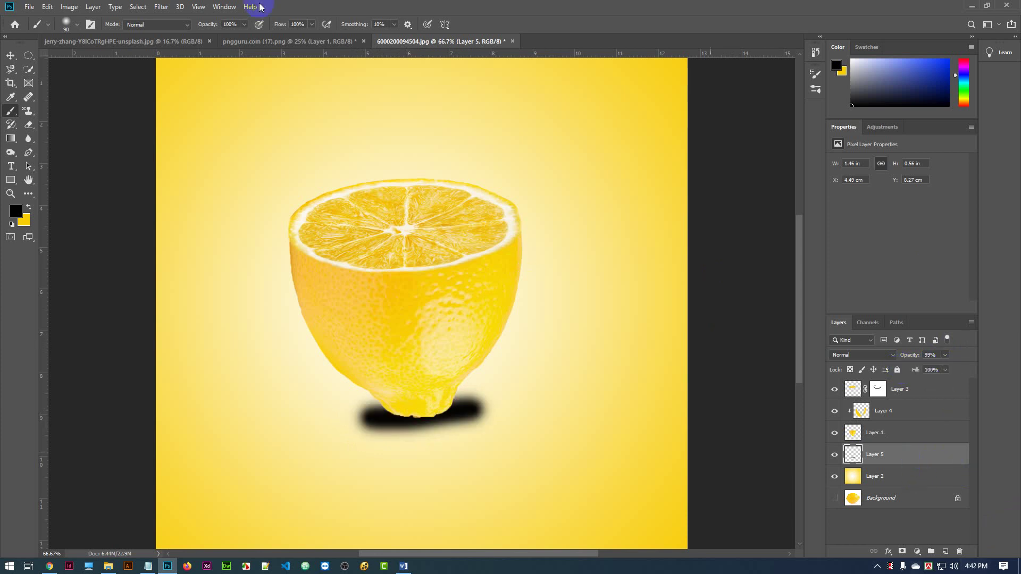
Step: Apply a Gaussian Blur of 33.2 pixels to the black shadow on Layer 5 and reduce the layer's opacity to 24%
click(162, 8)
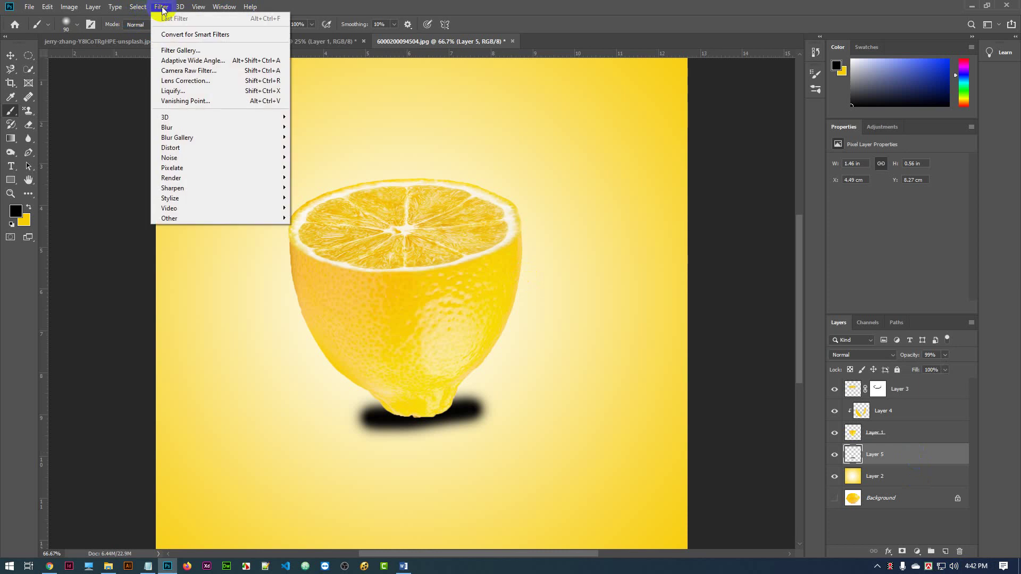
mouse_move(199, 131)
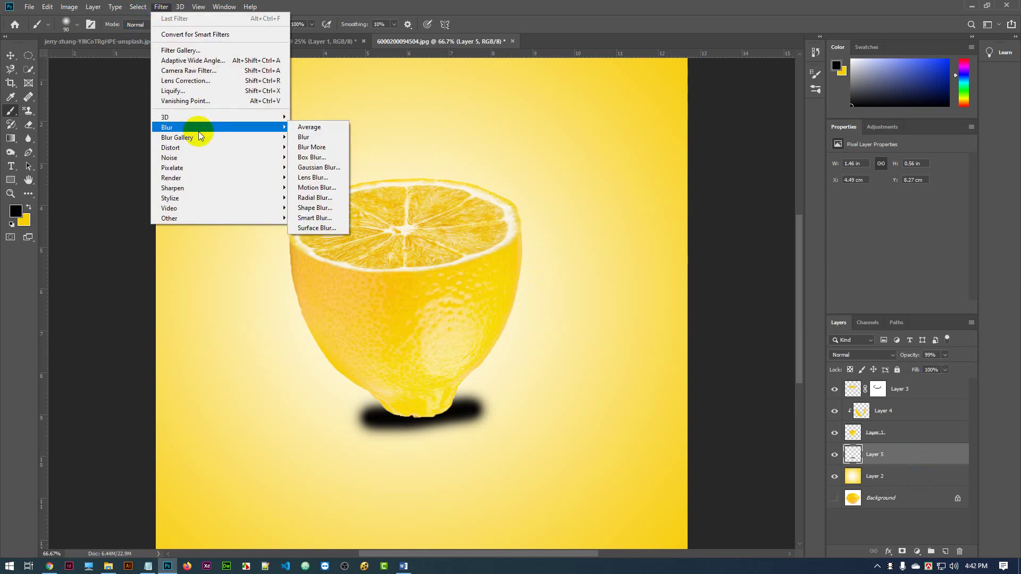
click(330, 167)
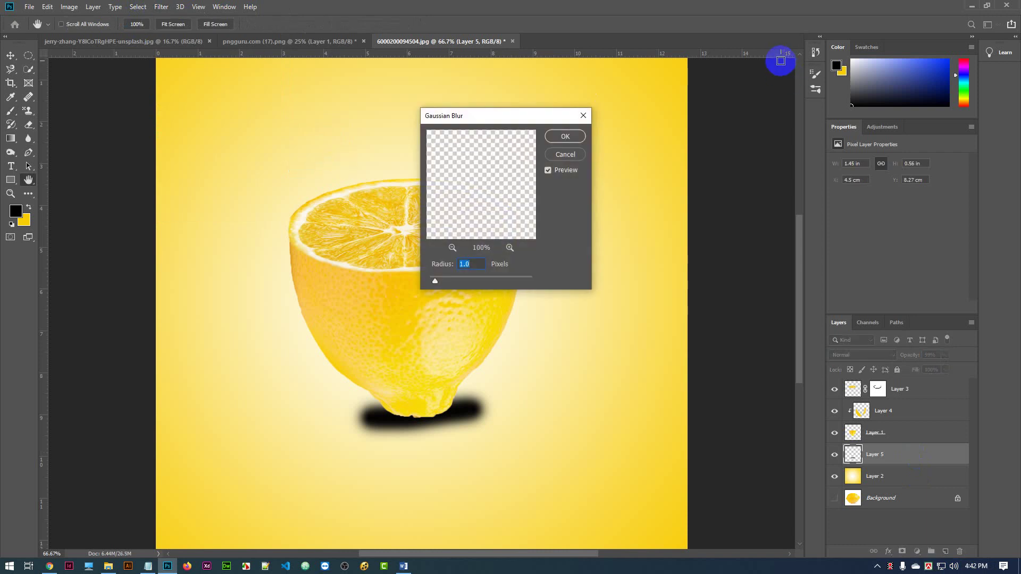
drag(435, 282, 501, 284)
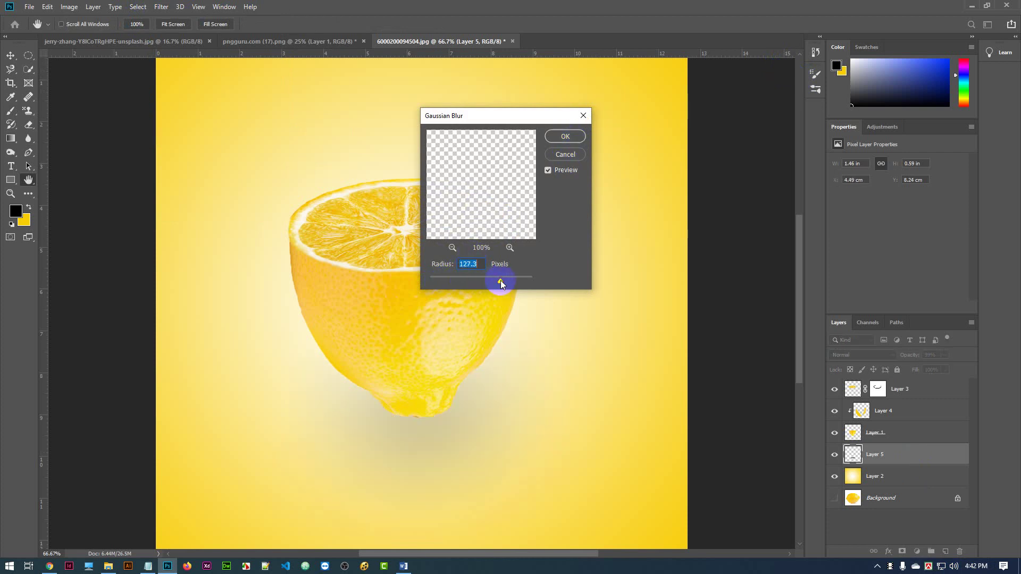
drag(500, 284, 492, 283)
drag(493, 283, 481, 285)
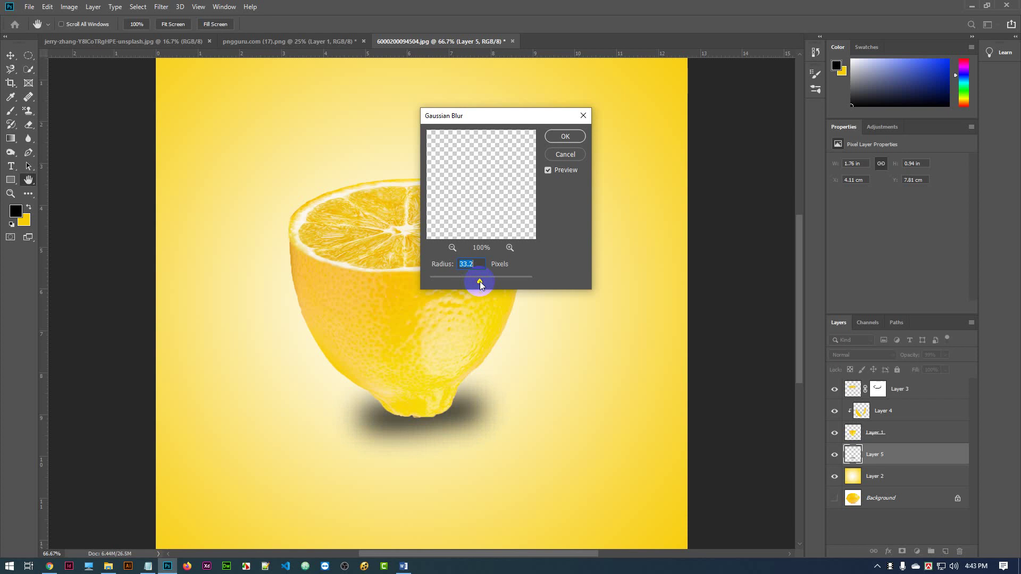
click(570, 135)
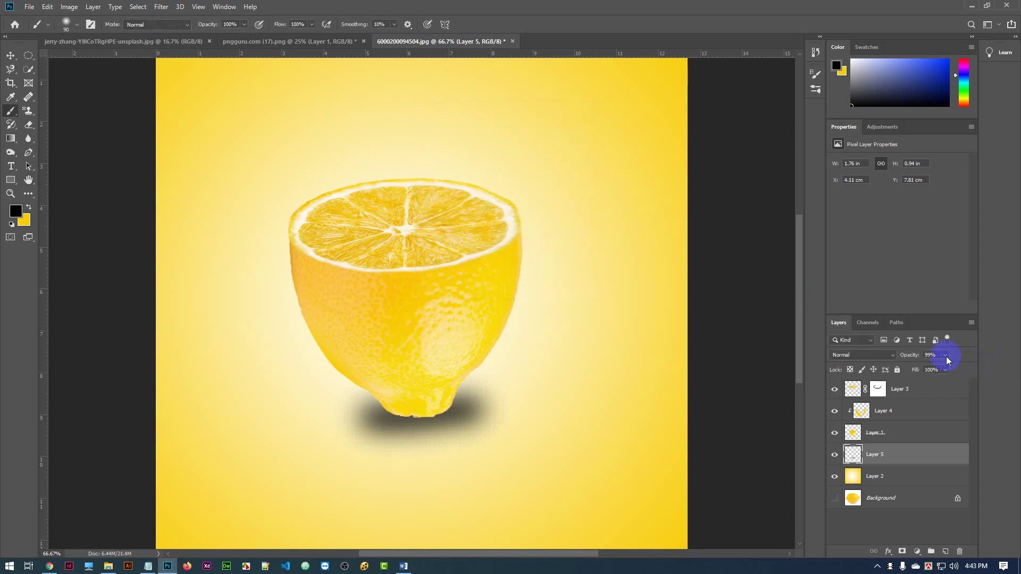
drag(946, 356, 908, 367)
click(739, 420)
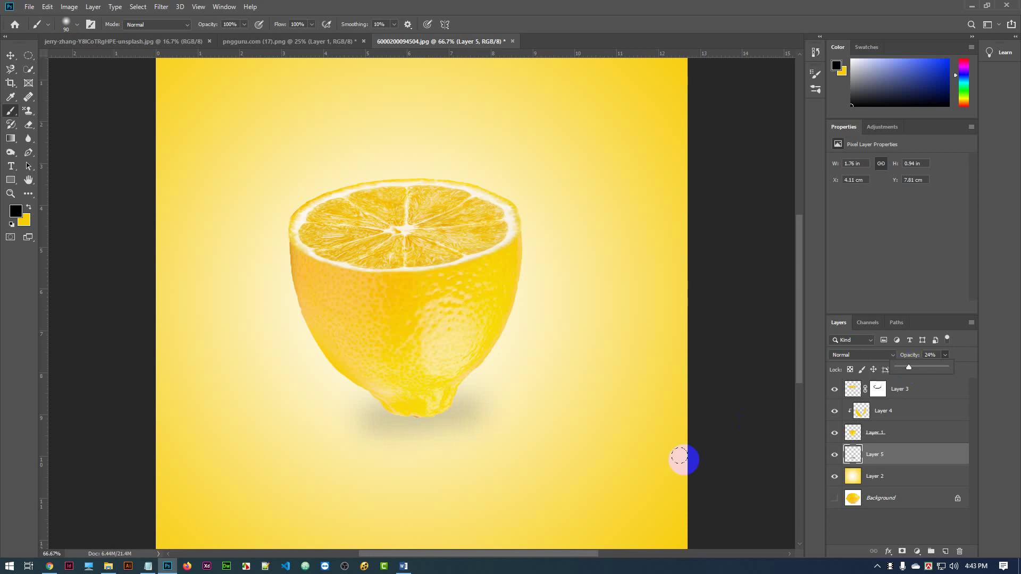
Step: Scale the shadow on Layer 5 to about 91% and move it slightly below the lemon's base
key(ctrl+minus)
key(ctrl+minus)
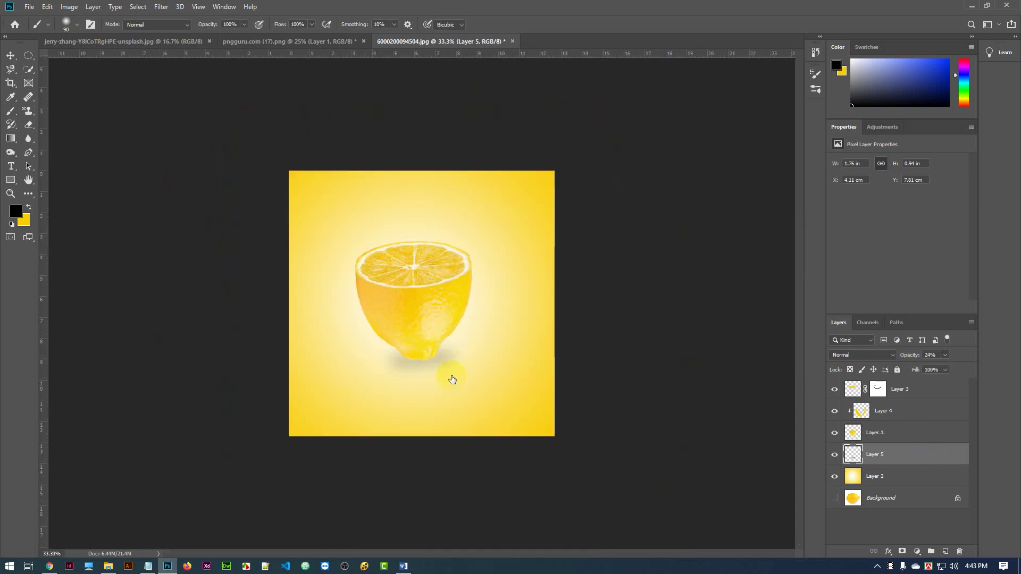
key(ctrl+t)
drag(437, 358, 429, 377)
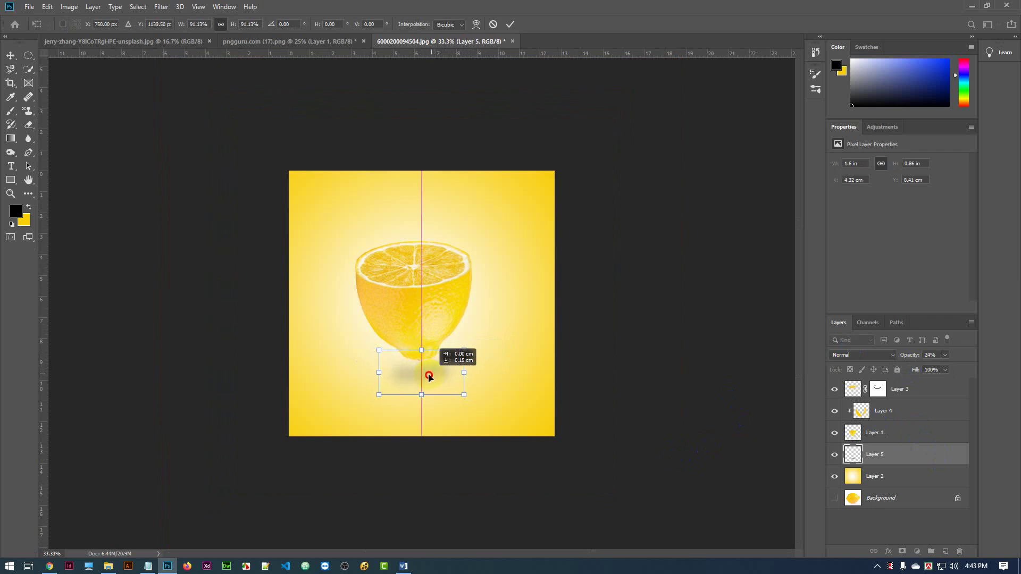
click(511, 24)
key(b)
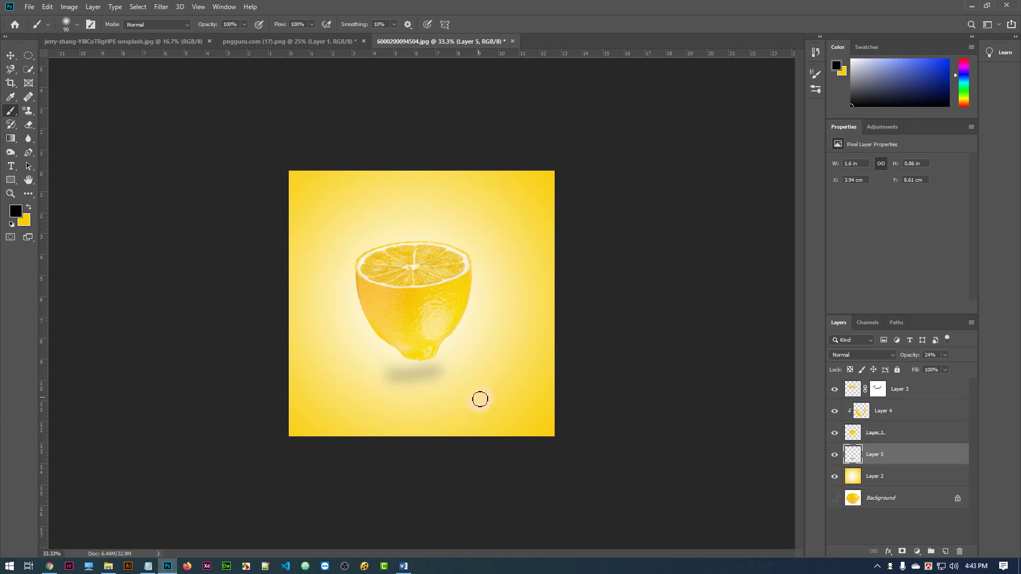
click(511, 435)
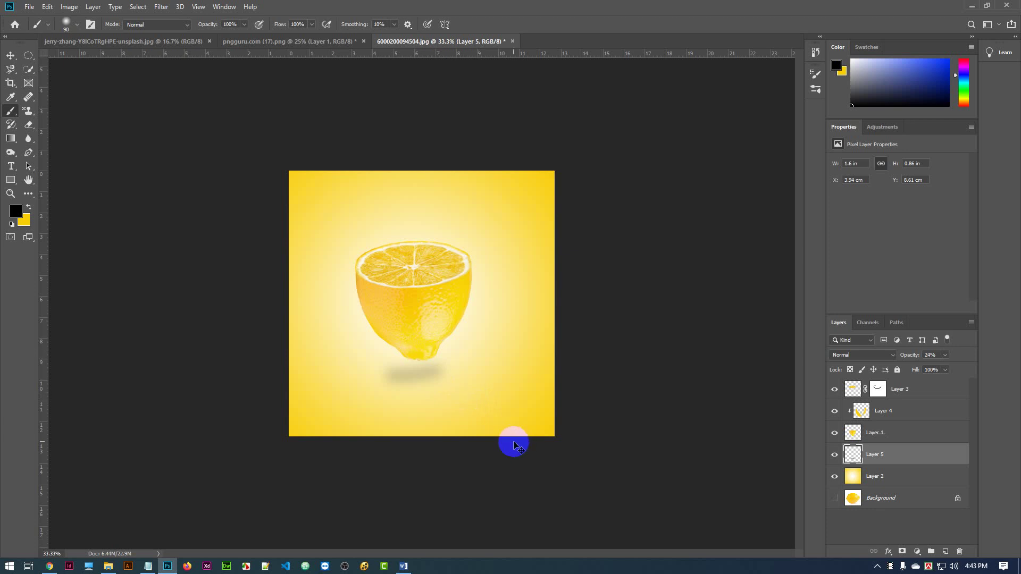
Step: Move the shadow about 0.38 cm right and 0.15 cm up to sit centred beneath the lemon
key(ctrl+t)
mouse_move(433, 385)
mouse_down()
mouse_move(424, 367)
mouse_move(436, 374)
mouse_up()
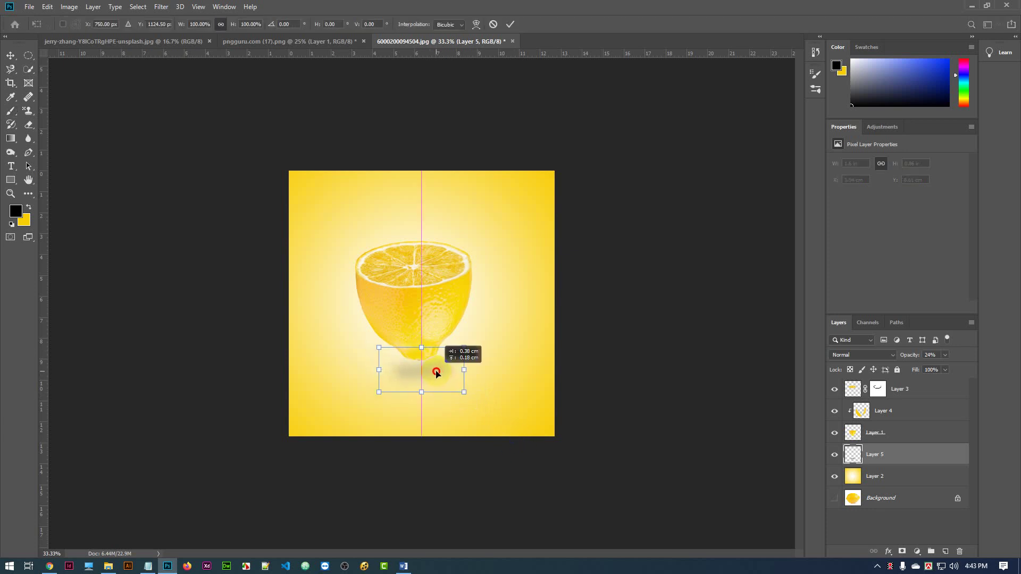
click(510, 24)
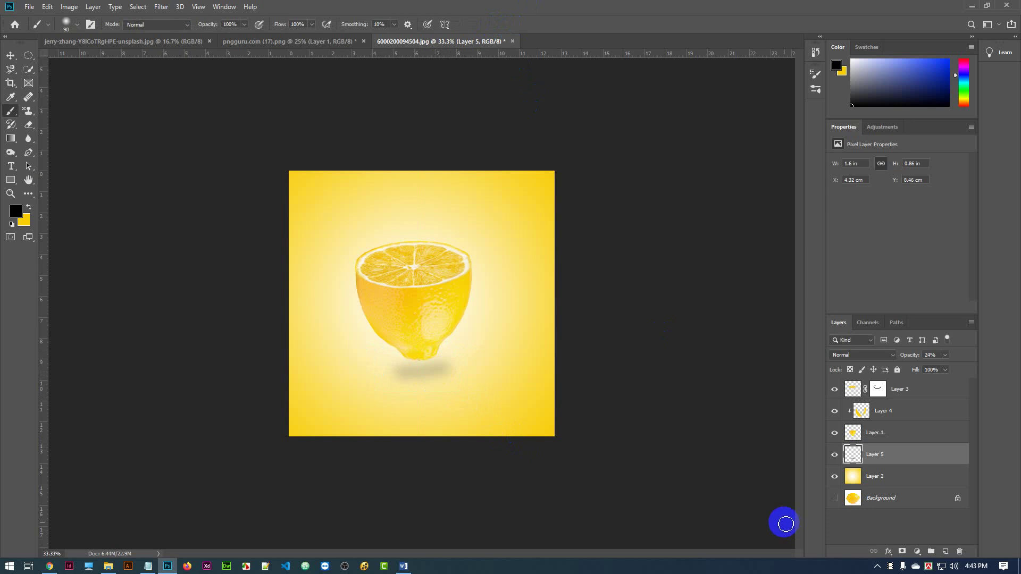
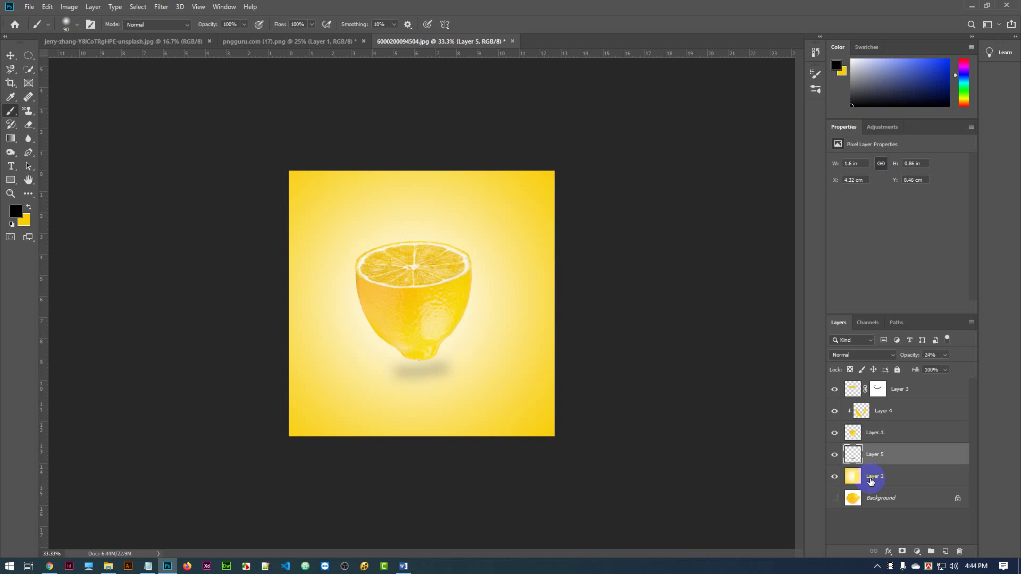
Step: Hide the shadow on Layer 5 and compare the lemon with and without the slice on Layer 3
click(833, 456)
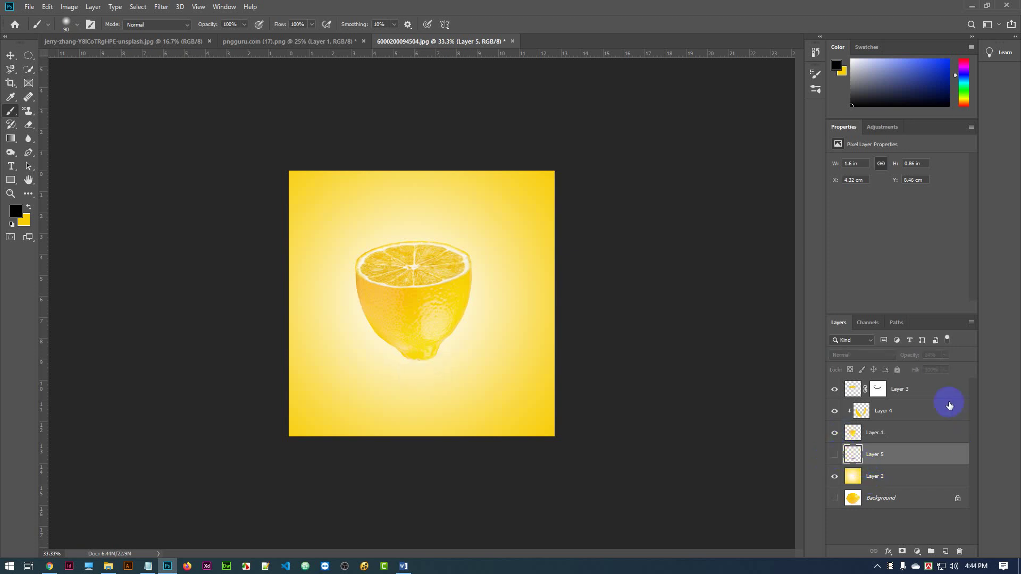
click(905, 435)
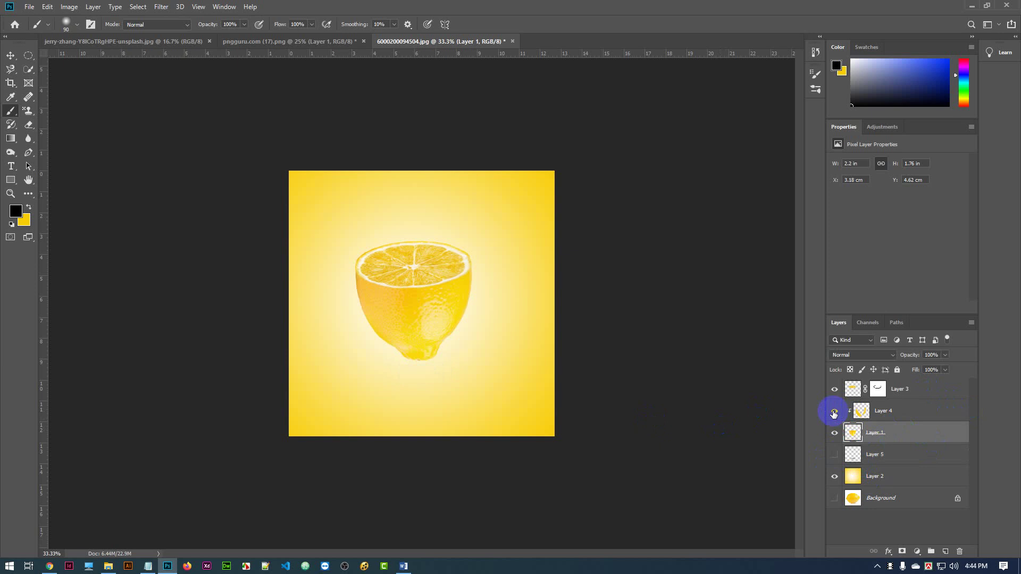
click(835, 390)
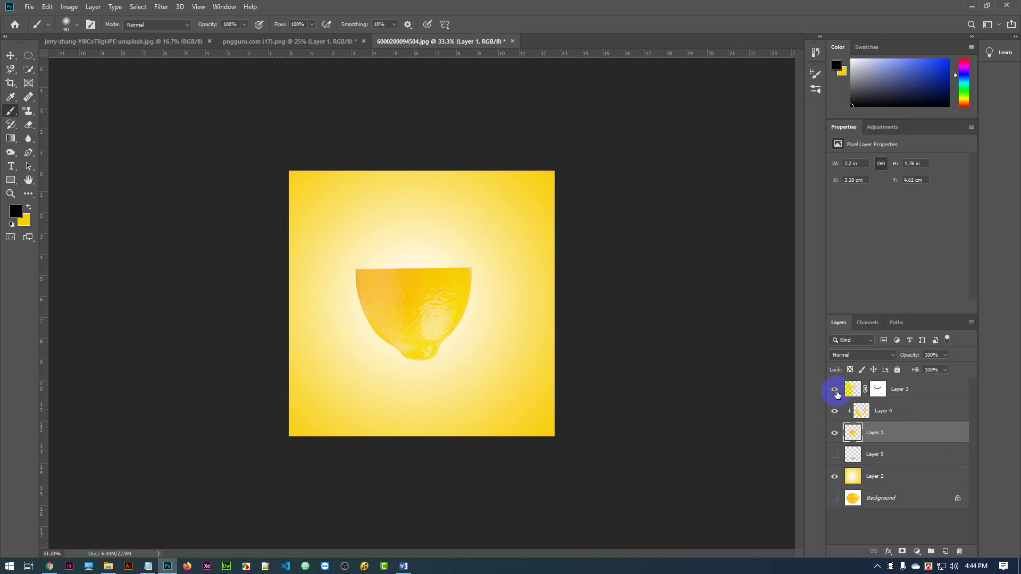
click(835, 391)
Step: Group Layer 3, Layer 4 and Layer 1 into one lemon group and check its content by toggling its visibility
click(937, 391)
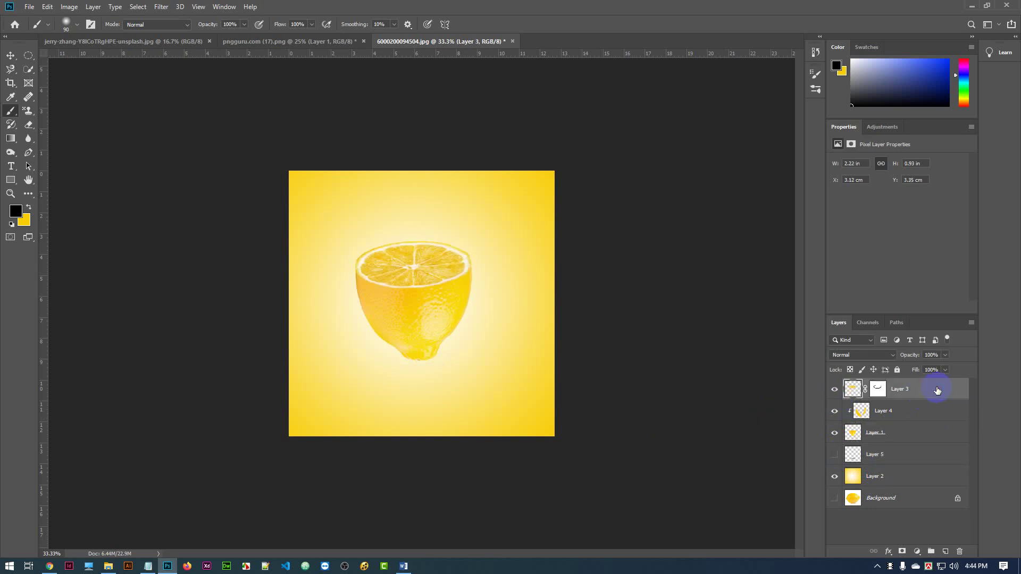
shift+click(914, 437)
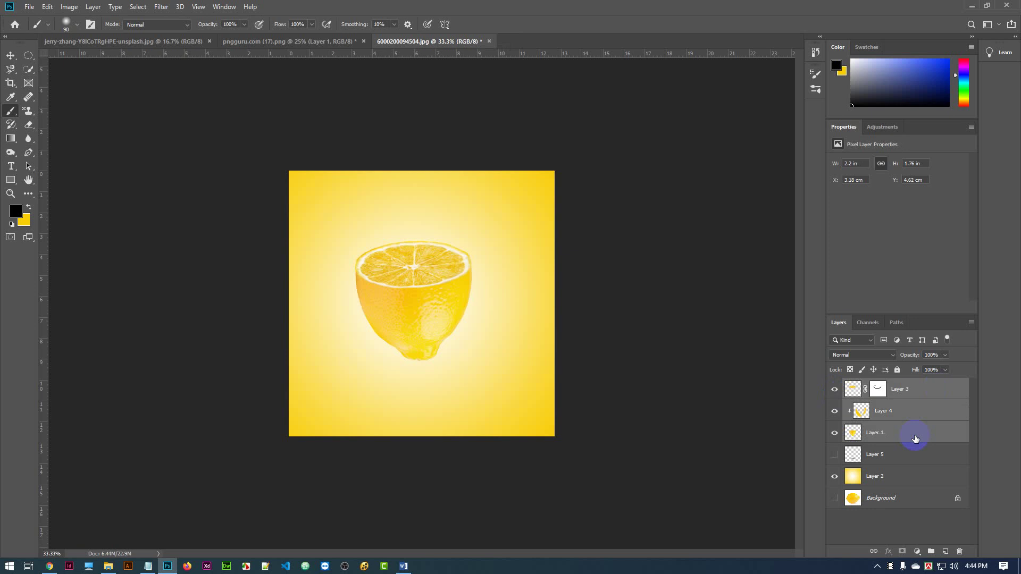
key(ctrl+g)
click(833, 390)
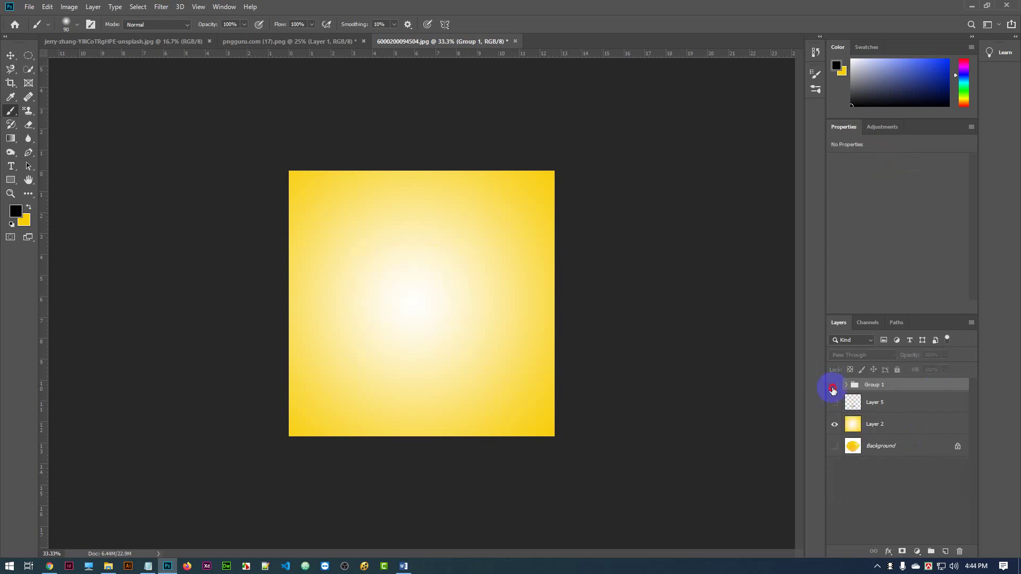
click(832, 390)
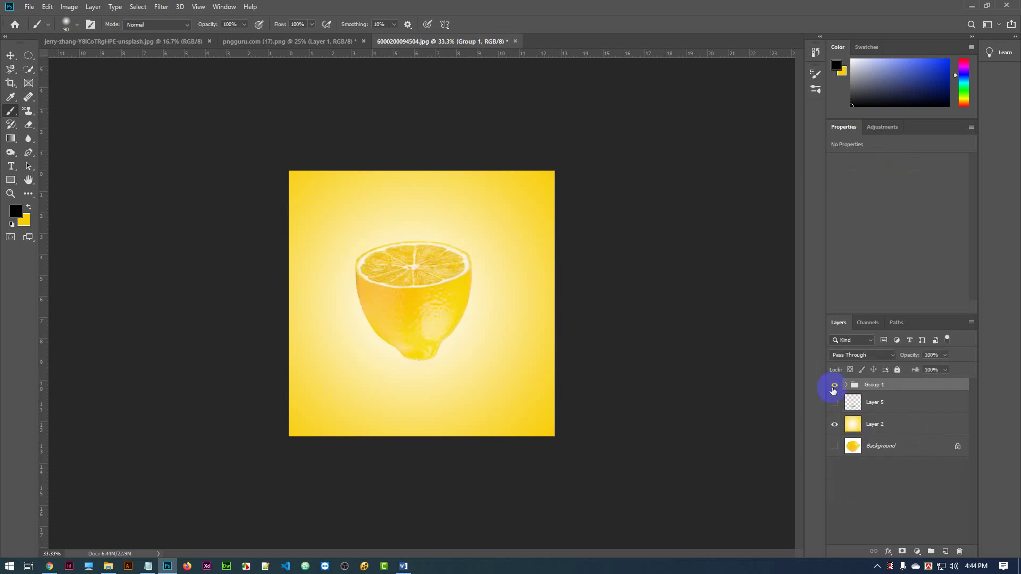
Step: Duplicate Group 1 and flip the lemon copy upside down by rotating it 180° in place
click(931, 385)
key(ctrl+j)
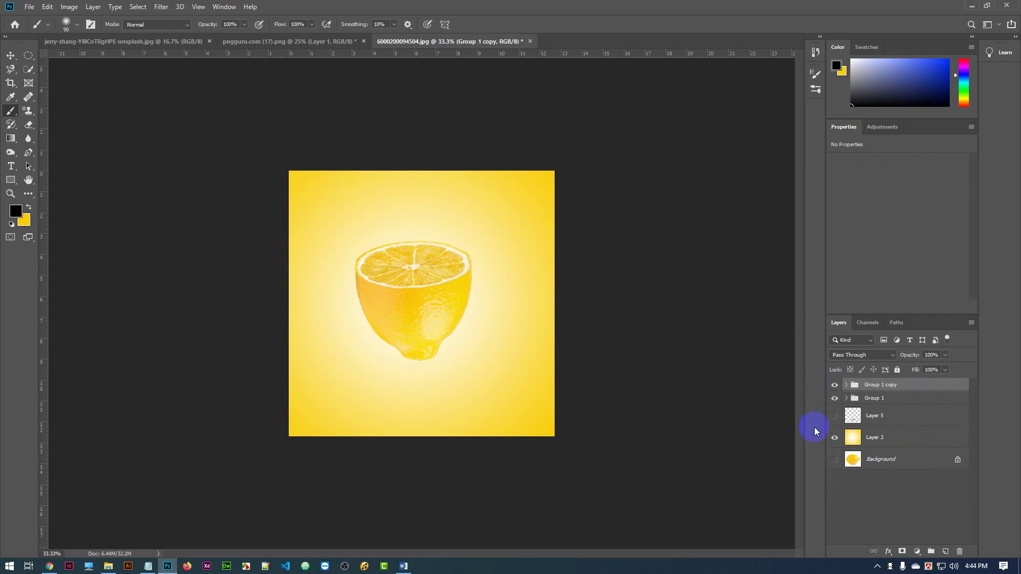
key(ctrl+t)
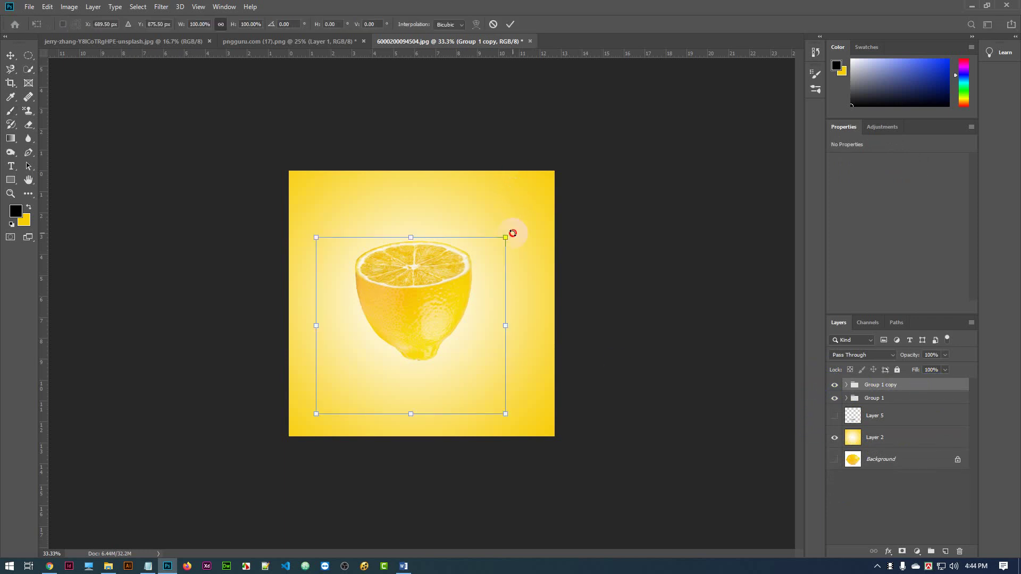
drag(512, 234, 328, 405)
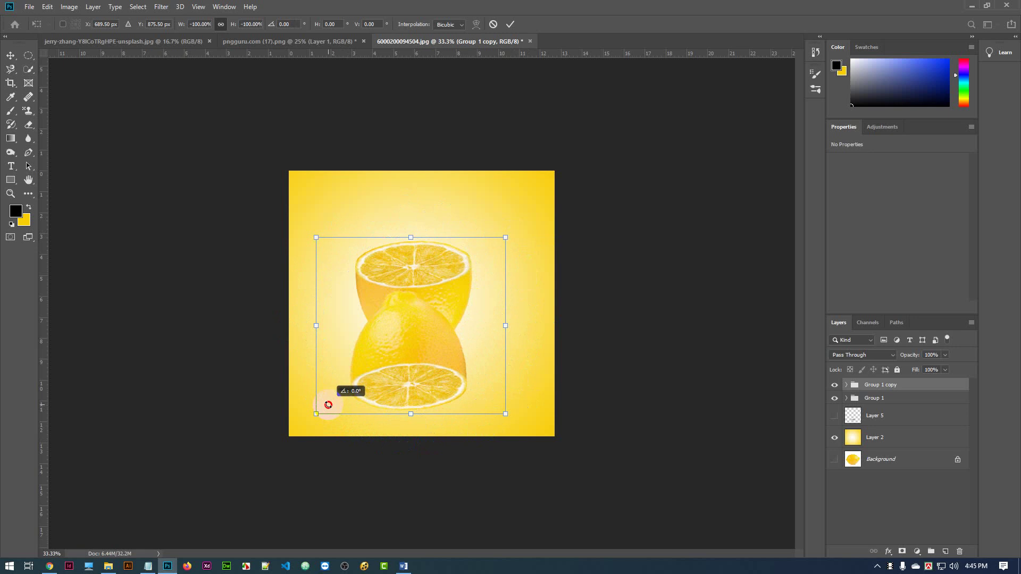
click(511, 25)
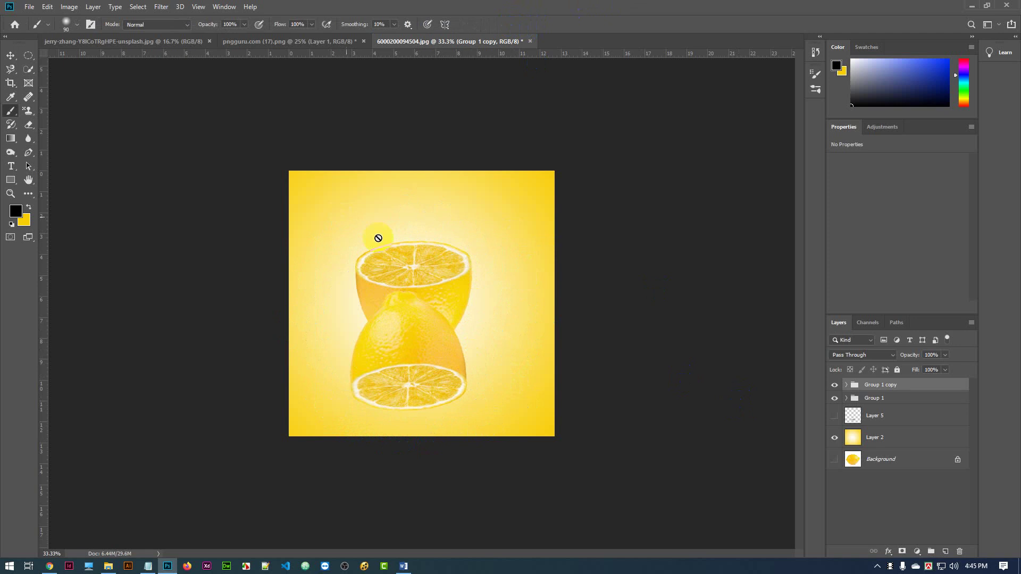
Step: Add a layer mask to Group 1 copy and set the gradient to the Foreground to Transparent preset
click(10, 55)
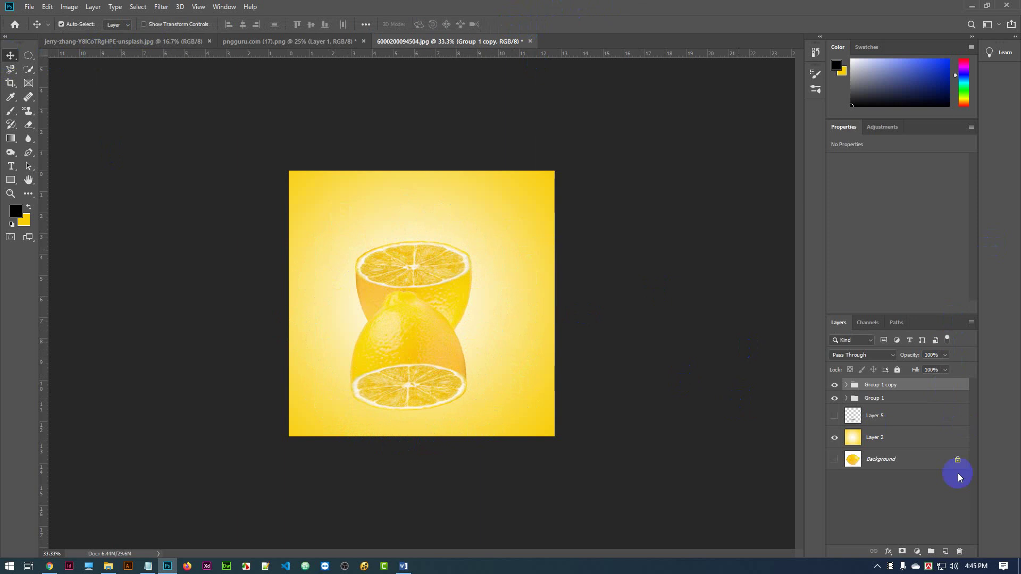
click(902, 553)
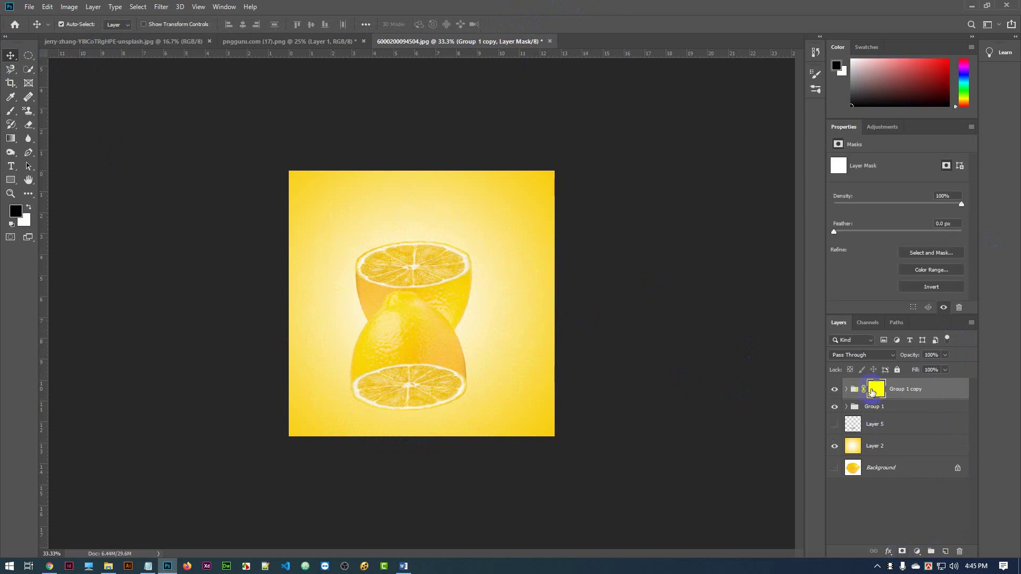
click(12, 139)
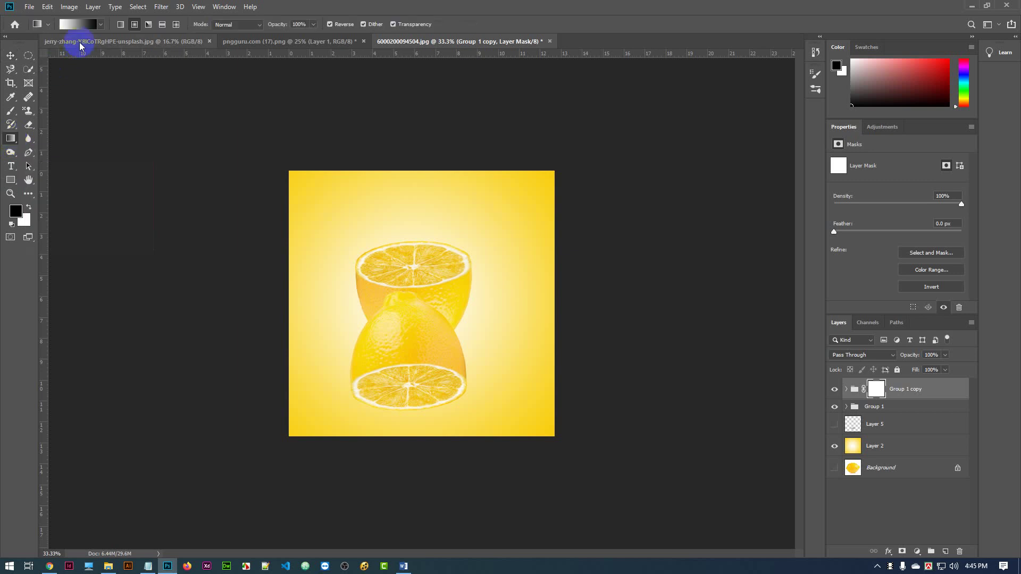
click(79, 24)
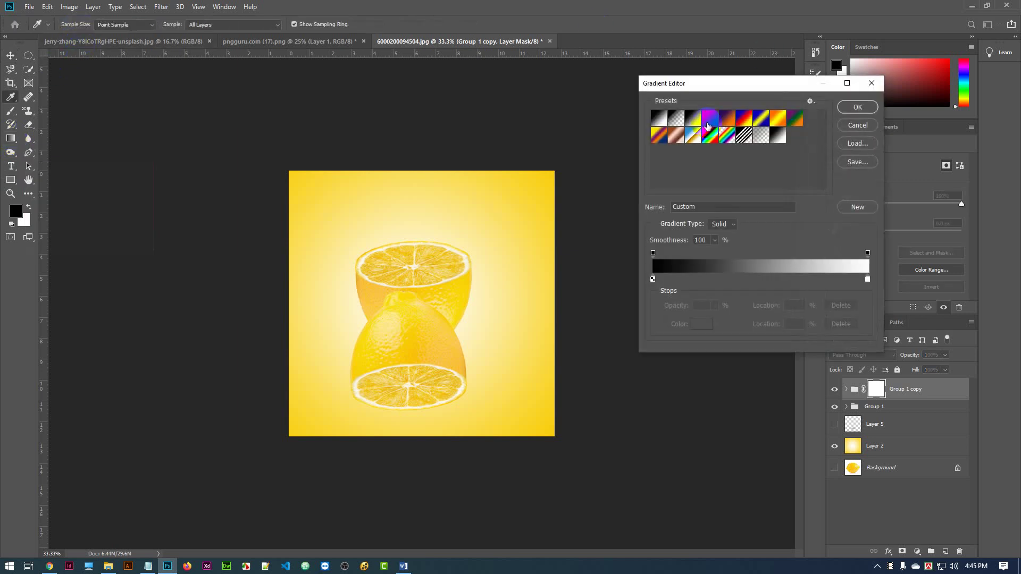
click(674, 119)
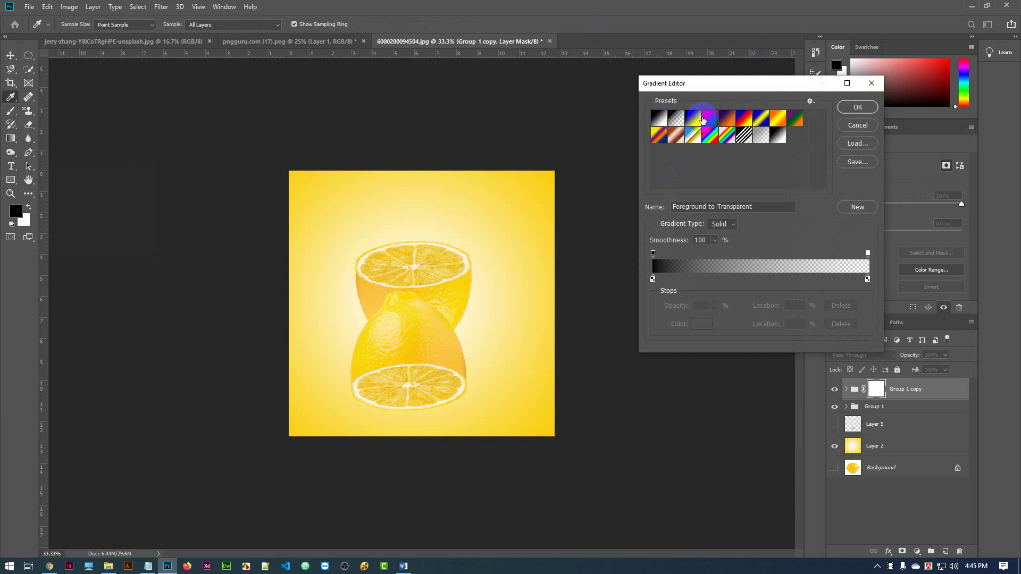
click(862, 260)
click(639, 78)
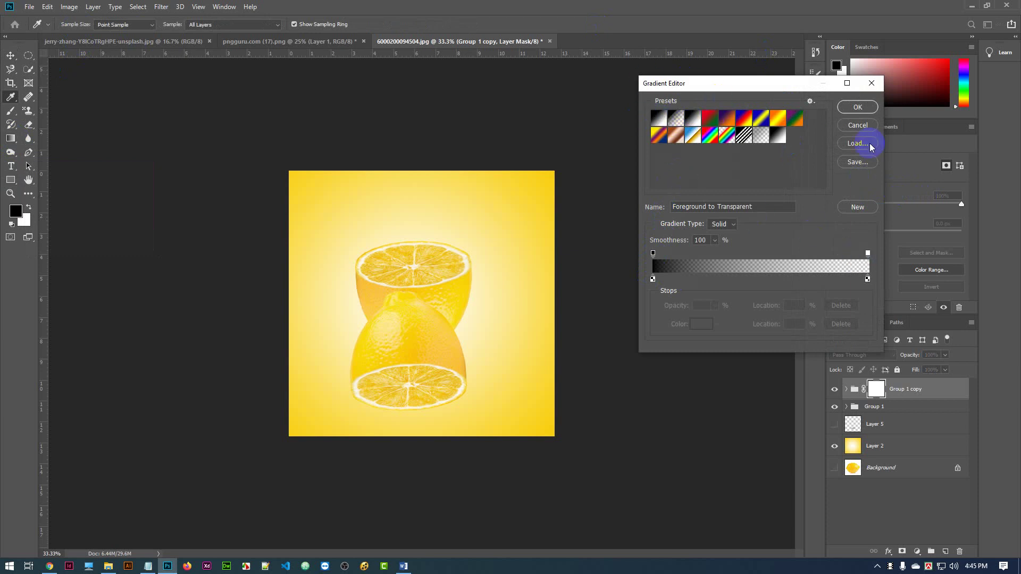
click(857, 107)
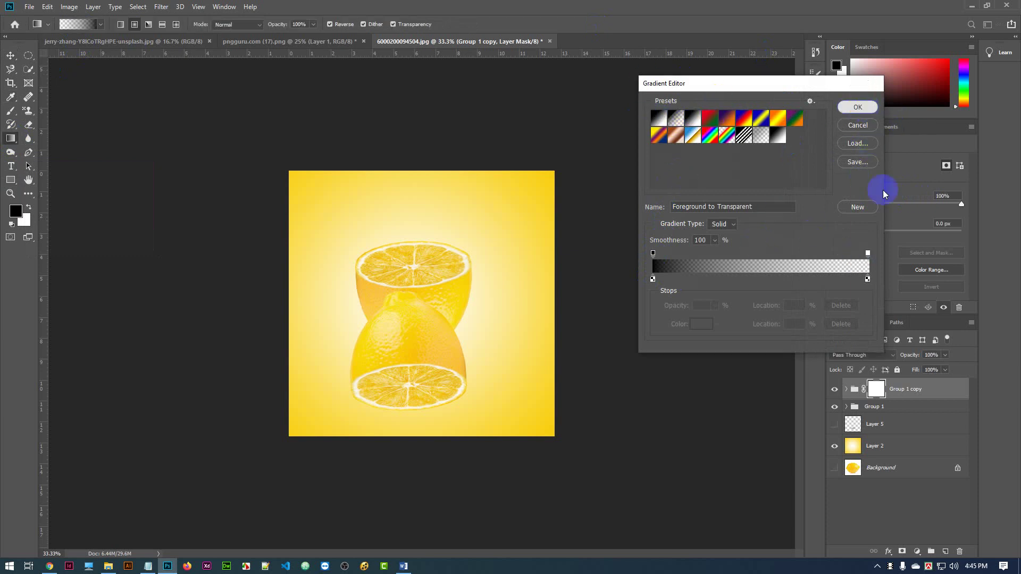
Step: Fade the upside-down lemon with radial gradients from its centre downward on the Group 1 copy mask, and place the group below Layer 5
click(876, 393)
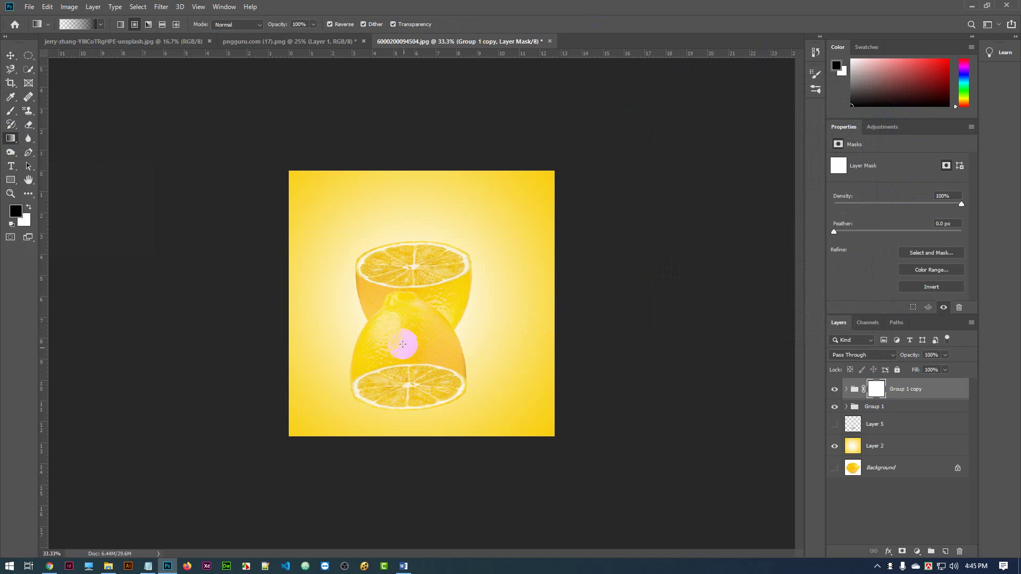
drag(410, 348, 410, 499)
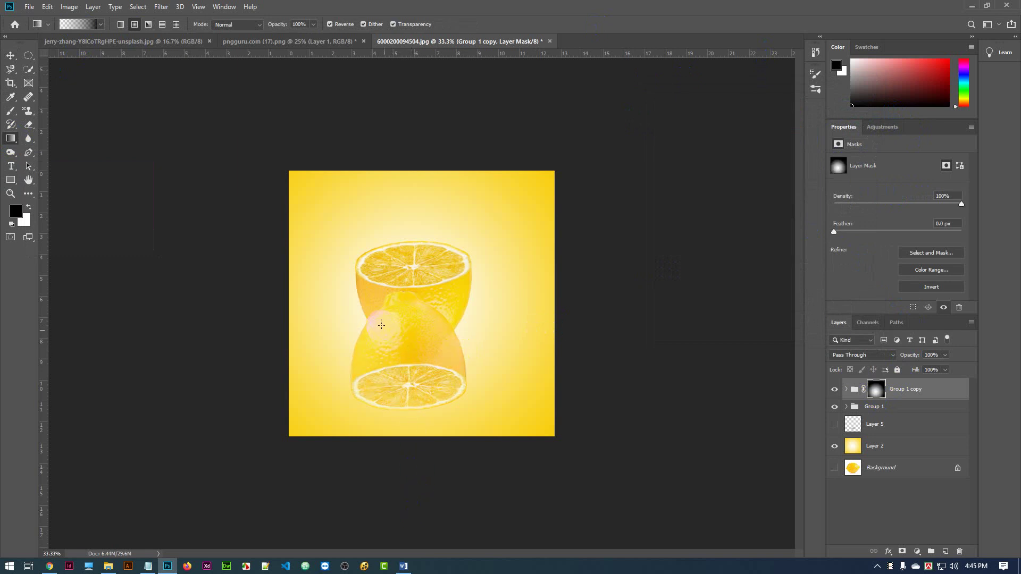
drag(391, 264, 425, 466)
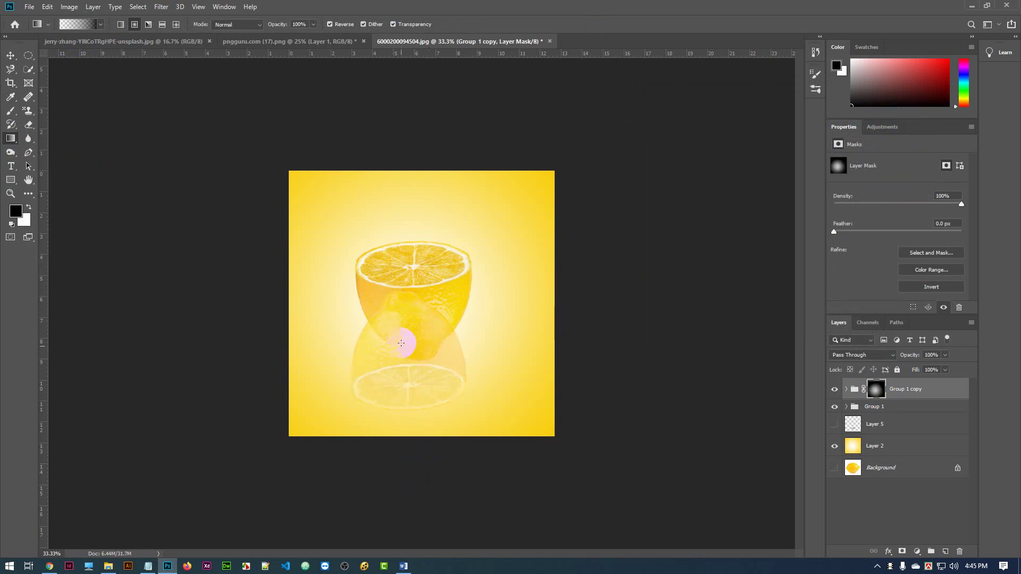
drag(408, 286, 408, 503)
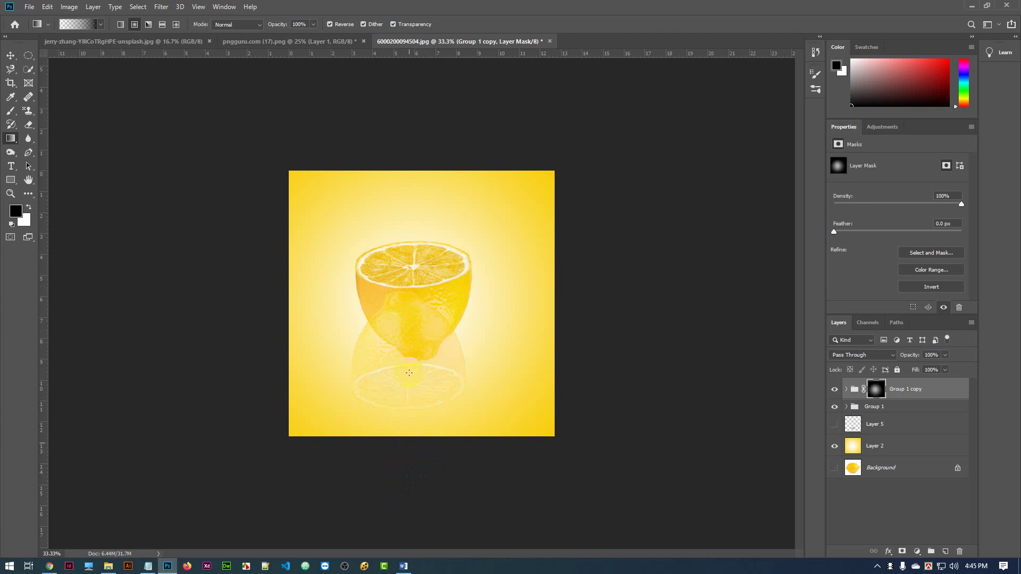
drag(401, 319, 426, 507)
click(944, 395)
drag(944, 395, 951, 425)
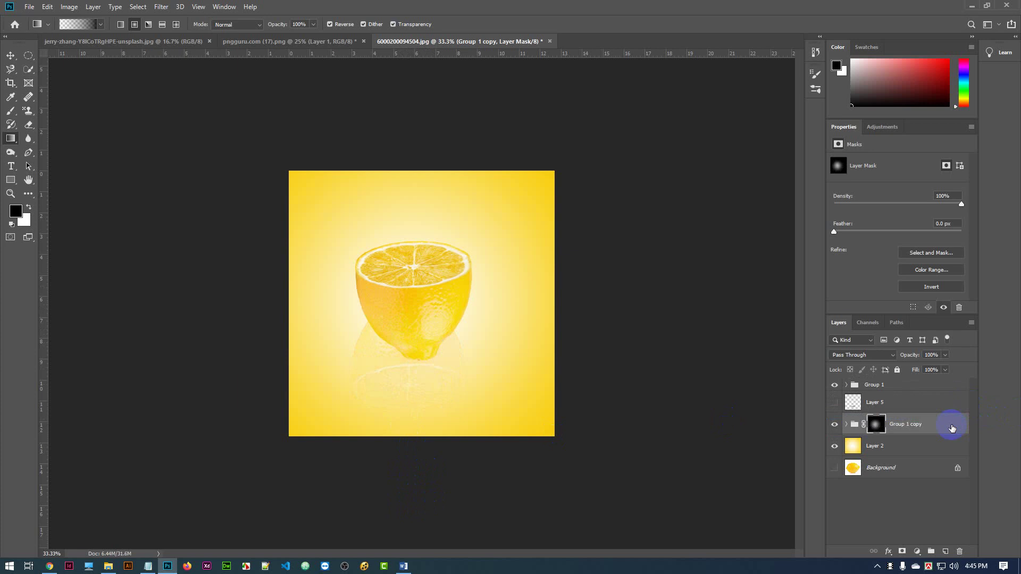
click(11, 55)
click(434, 439)
key(ctrl+t)
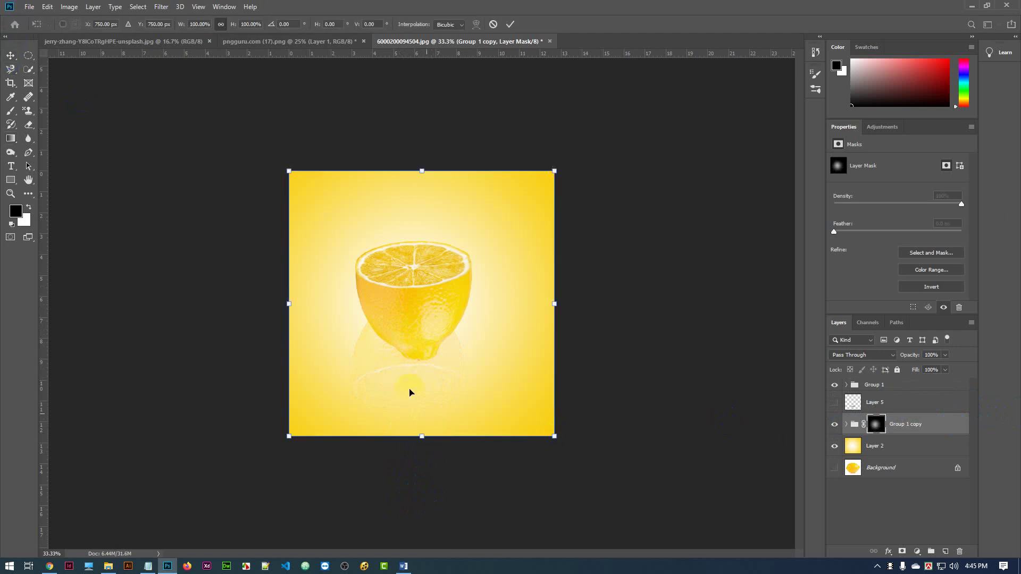
click(564, 174)
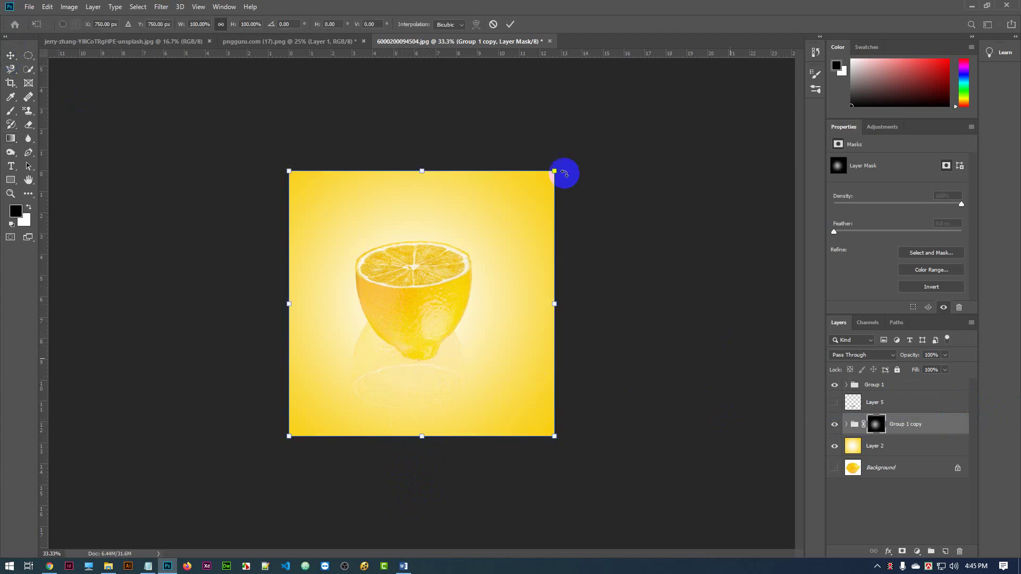
click(510, 24)
click(678, 338)
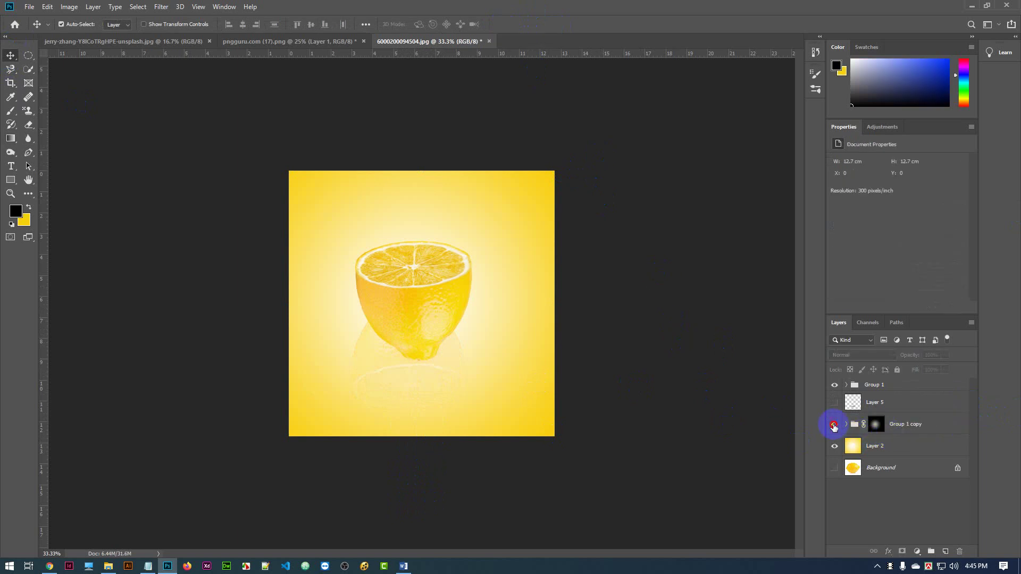
Step: Move the Group 1 copy reflection 57 px right to align it beneath the lemon
click(938, 427)
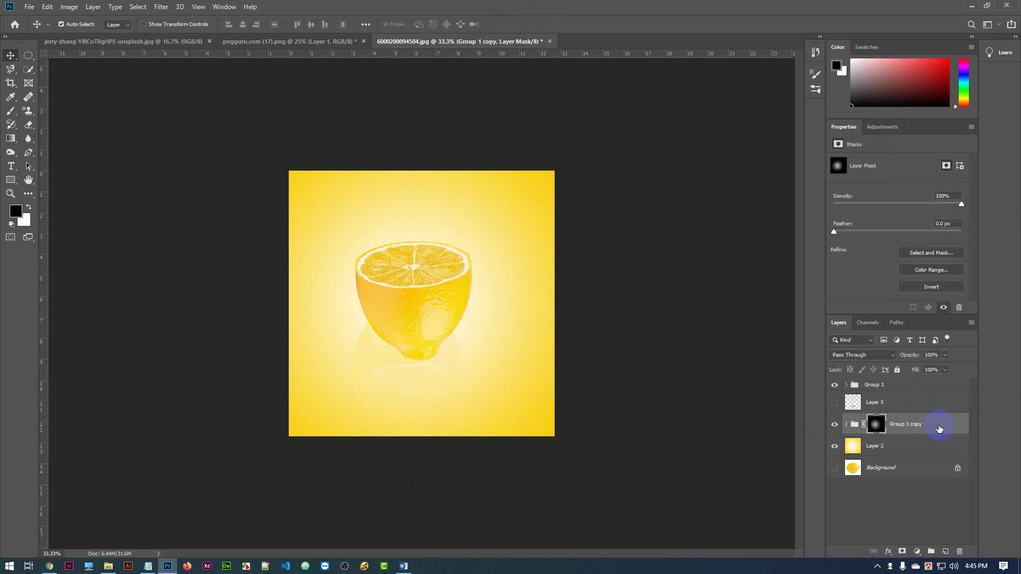
key(ctrl+t)
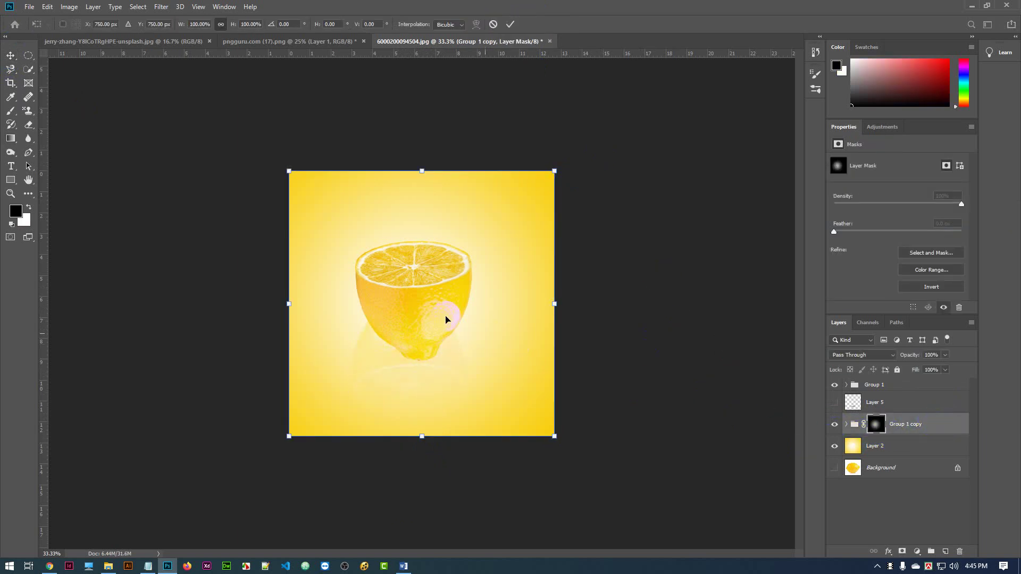
drag(425, 310, 455, 370)
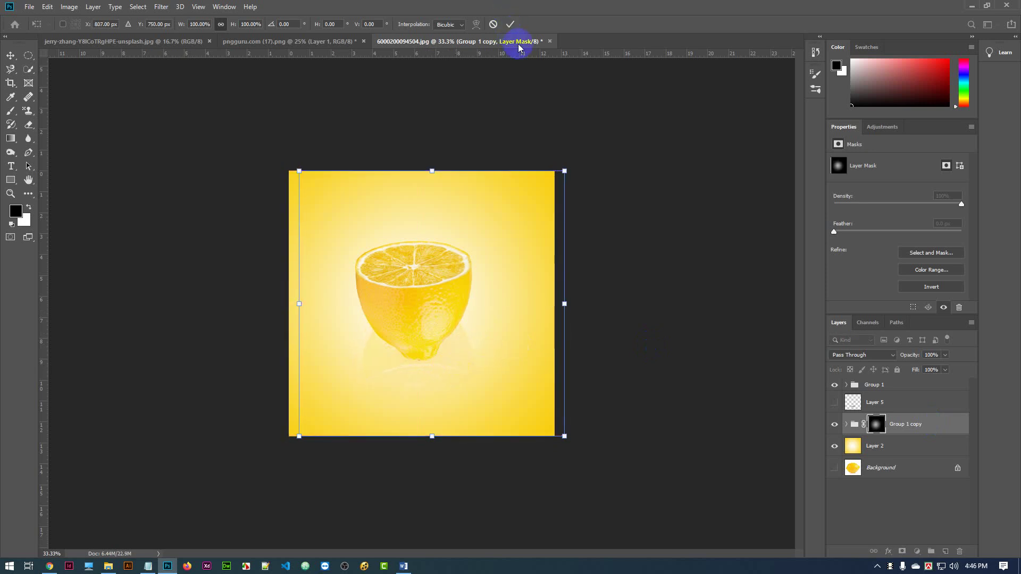
click(509, 25)
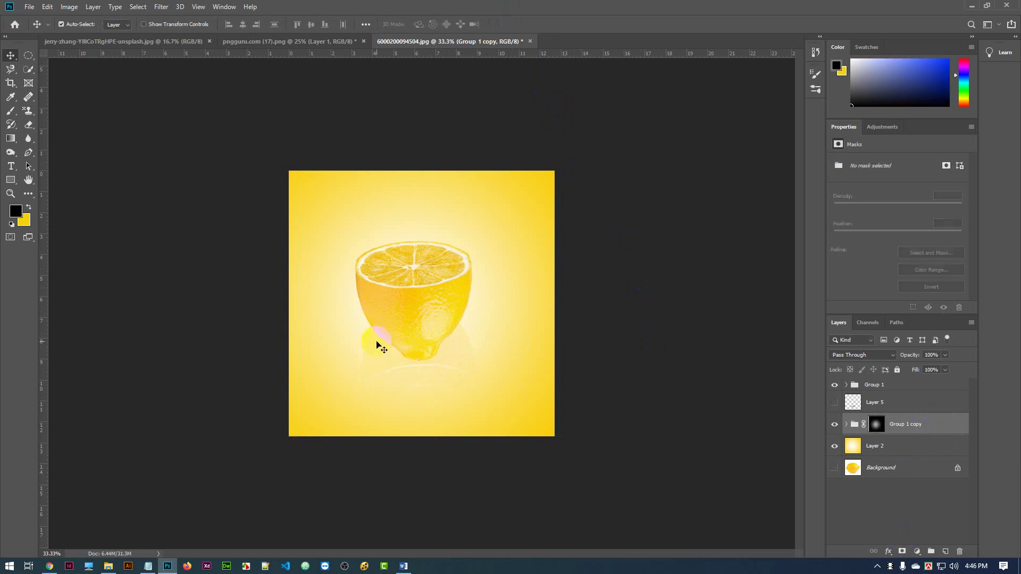
Step: Try fading the reflection further with radial gradients on the Group 1 copy mask, and undo them
click(883, 434)
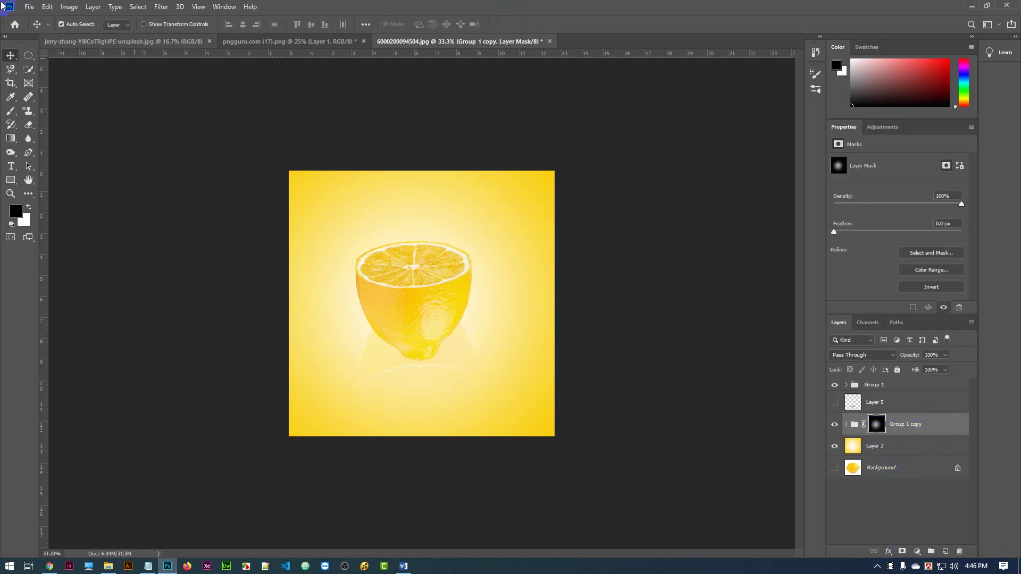
click(11, 138)
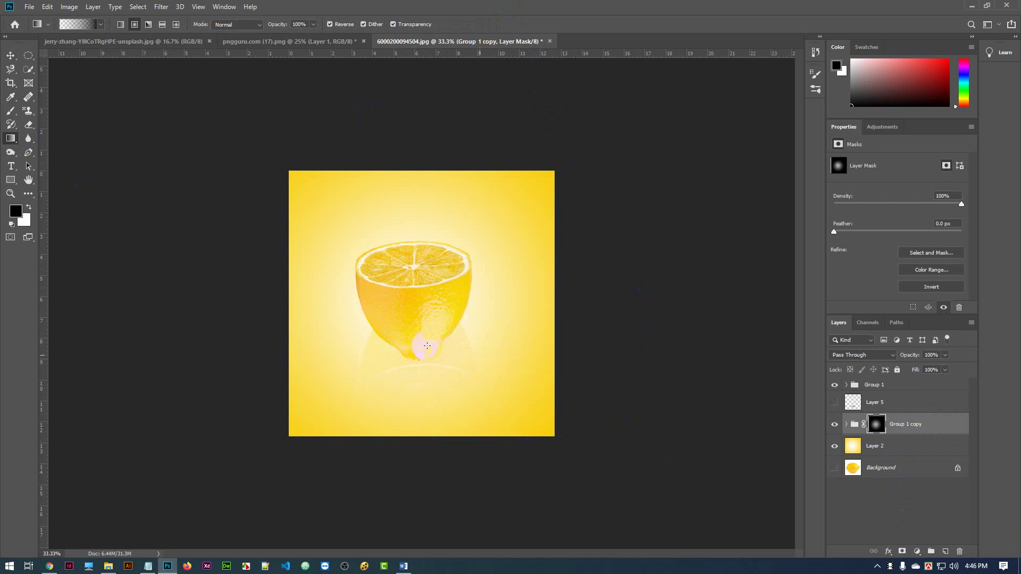
drag(415, 303, 433, 444)
drag(420, 266, 439, 437)
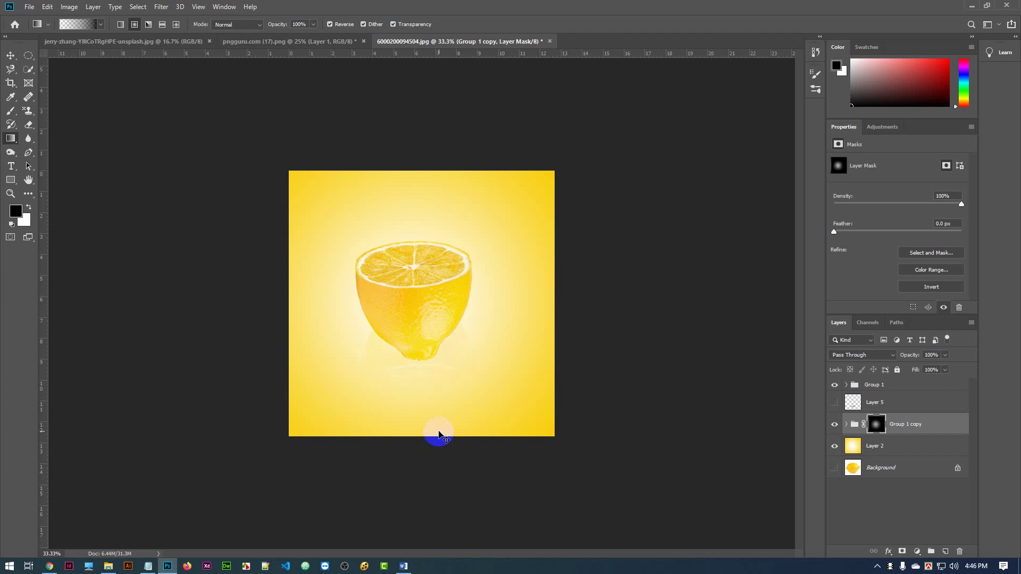
key(ctrl+2)
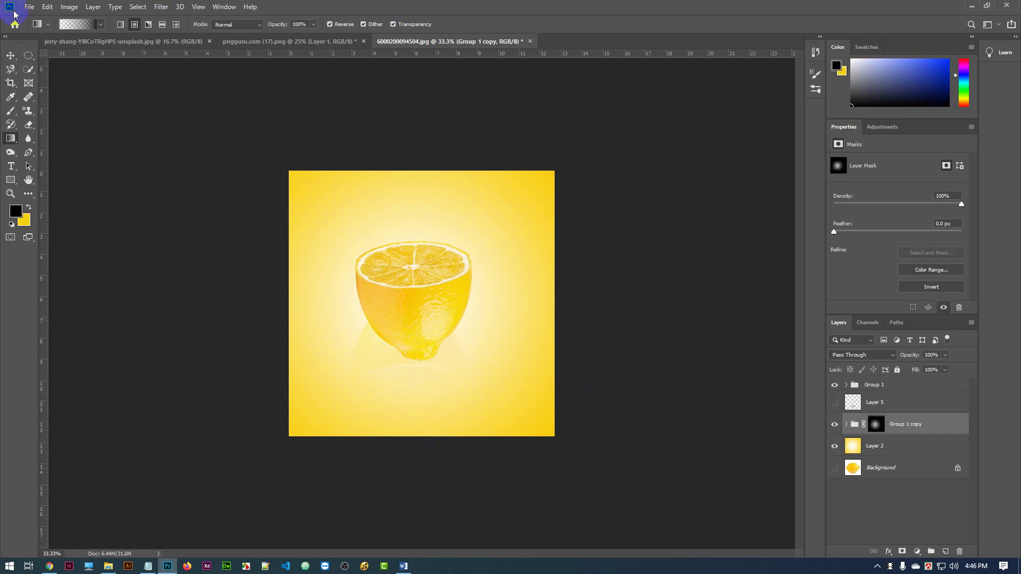
Step: Move the whole lemon in Group 1 slightly right towards the background's centre and hide the Group 1 copy reflection
click(11, 55)
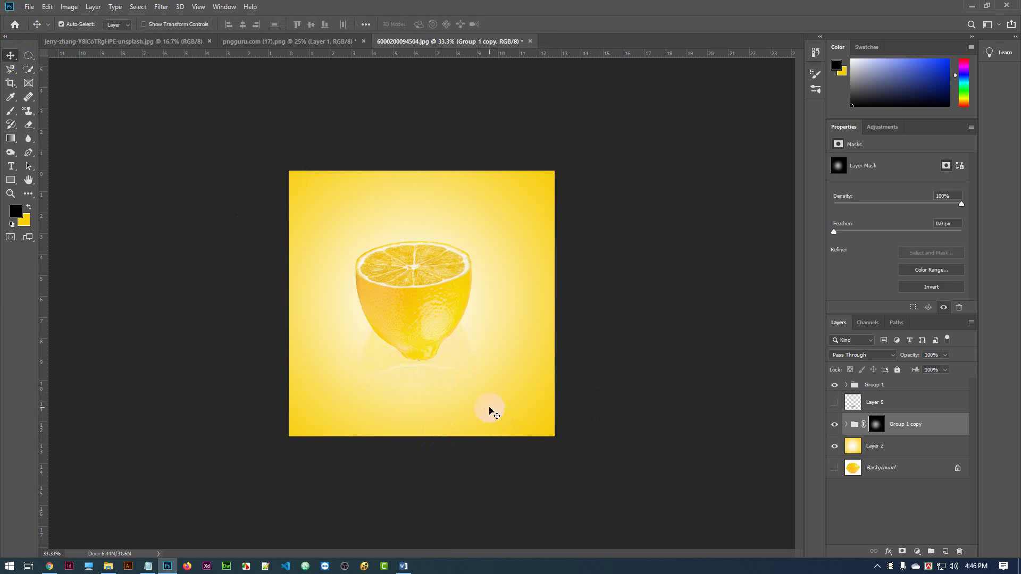
click(420, 295)
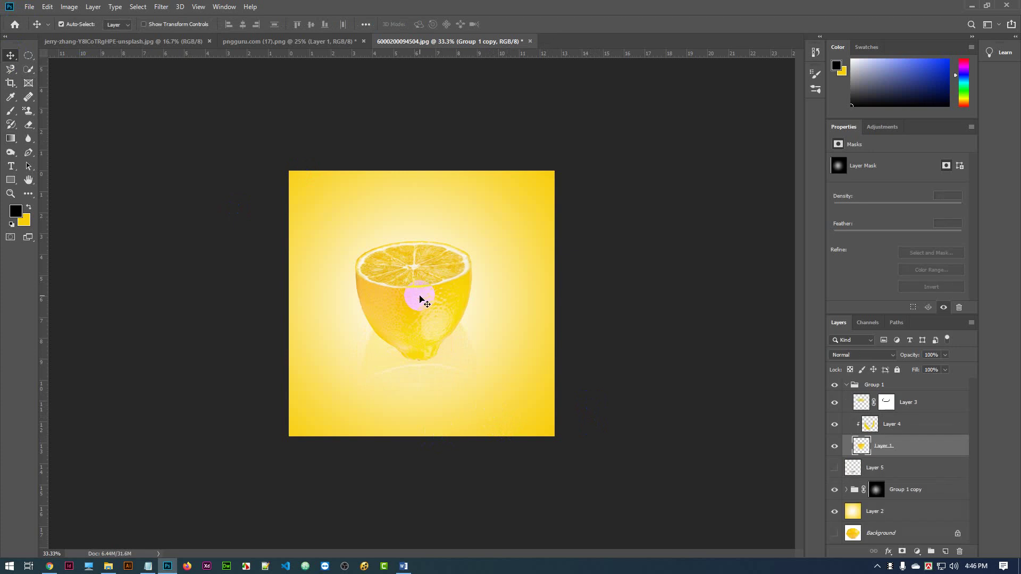
click(686, 346)
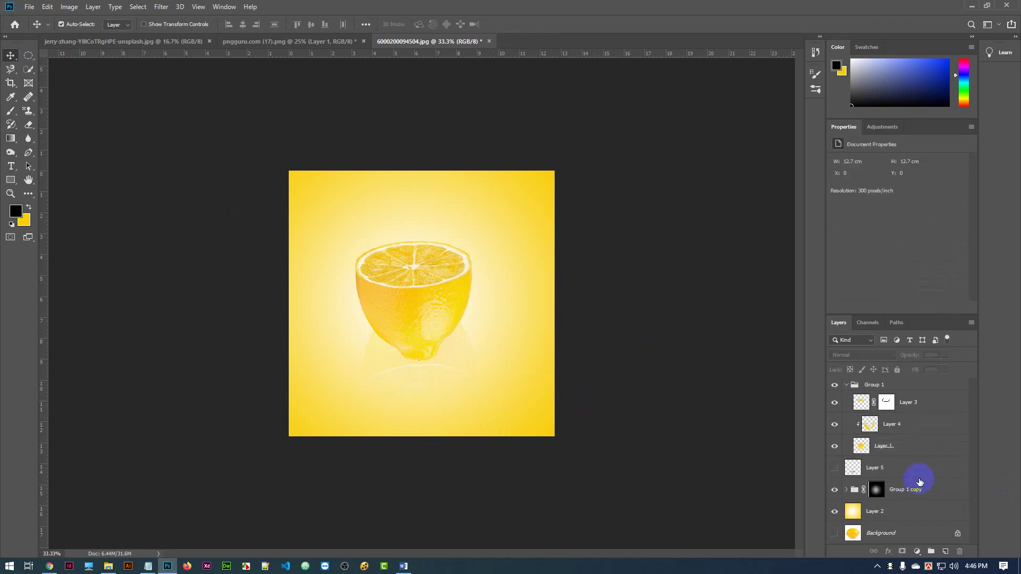
click(912, 387)
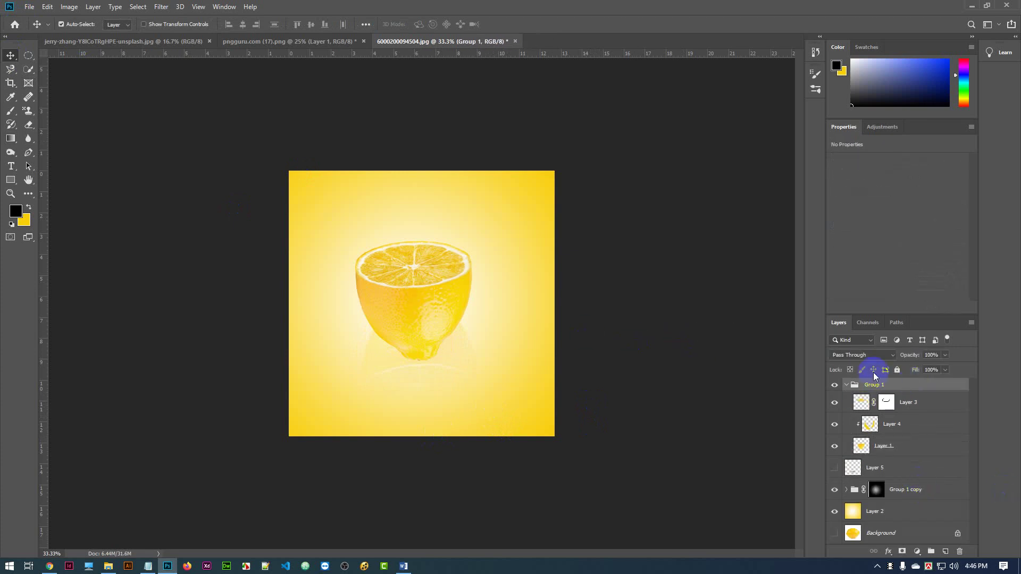
key(ctrl+t)
mouse_move(423, 302)
mouse_down()
mouse_move(422, 279)
mouse_move(426, 307)
mouse_up()
click(510, 24)
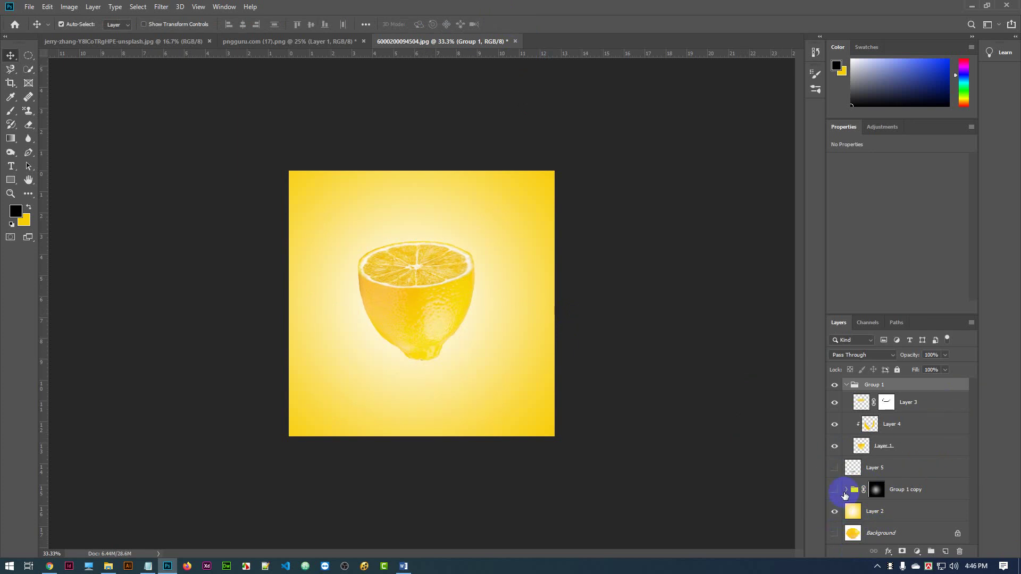
Step: Show the Layer 5 shadow and move it slightly right and up, closer beneath the lemon's base
click(835, 468)
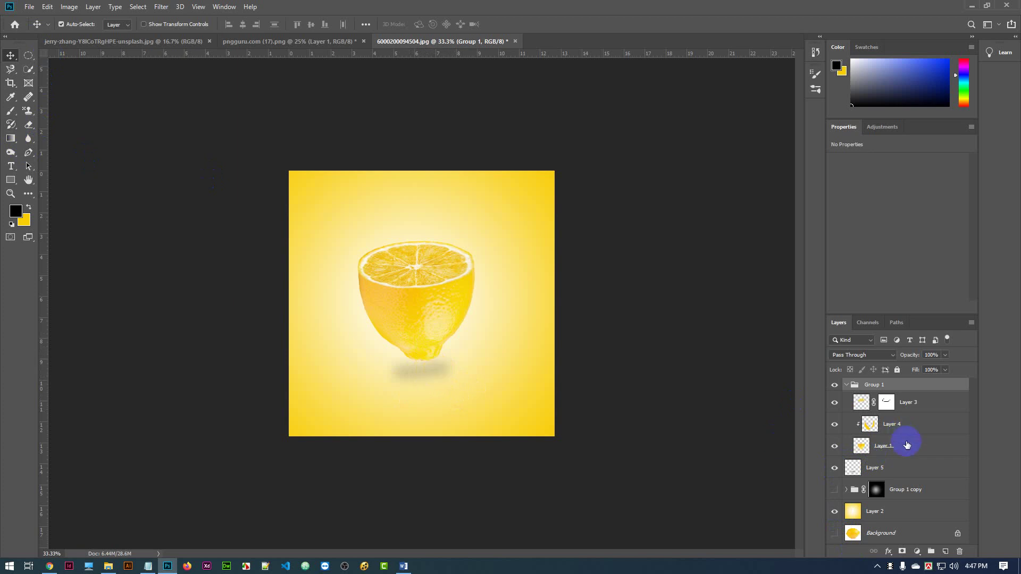
click(915, 469)
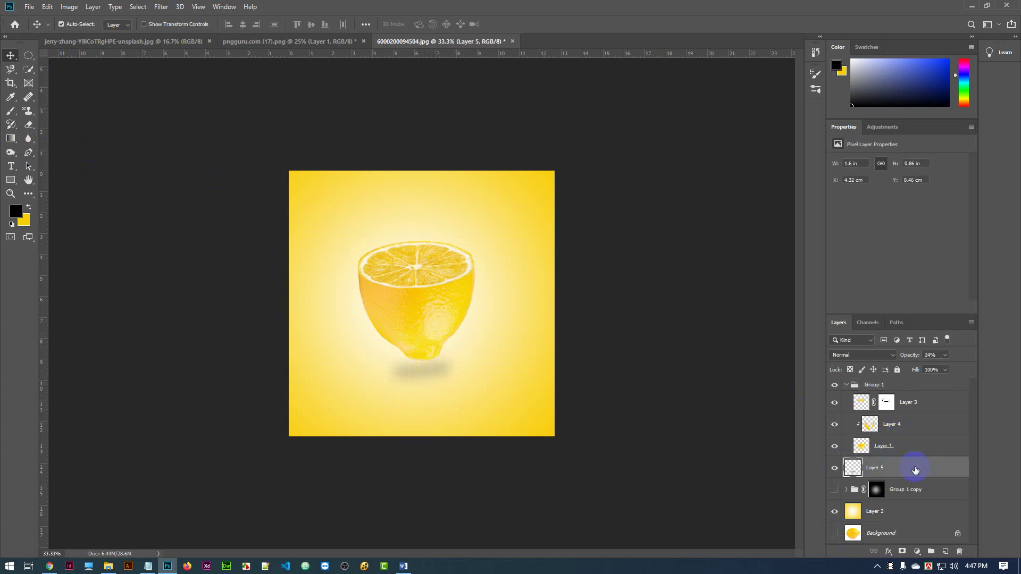
key(ctrl+t)
drag(429, 369, 437, 375)
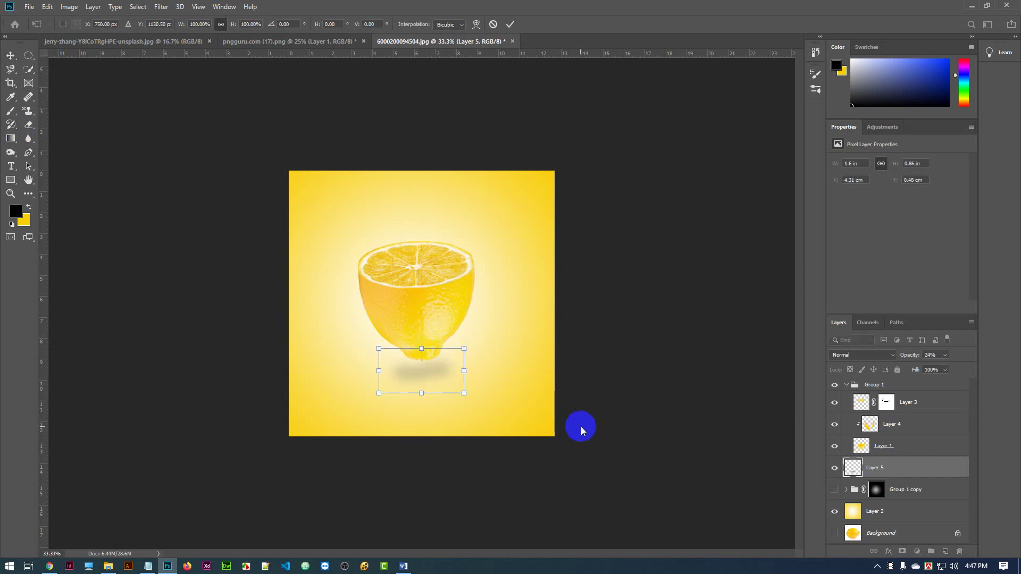
click(510, 23)
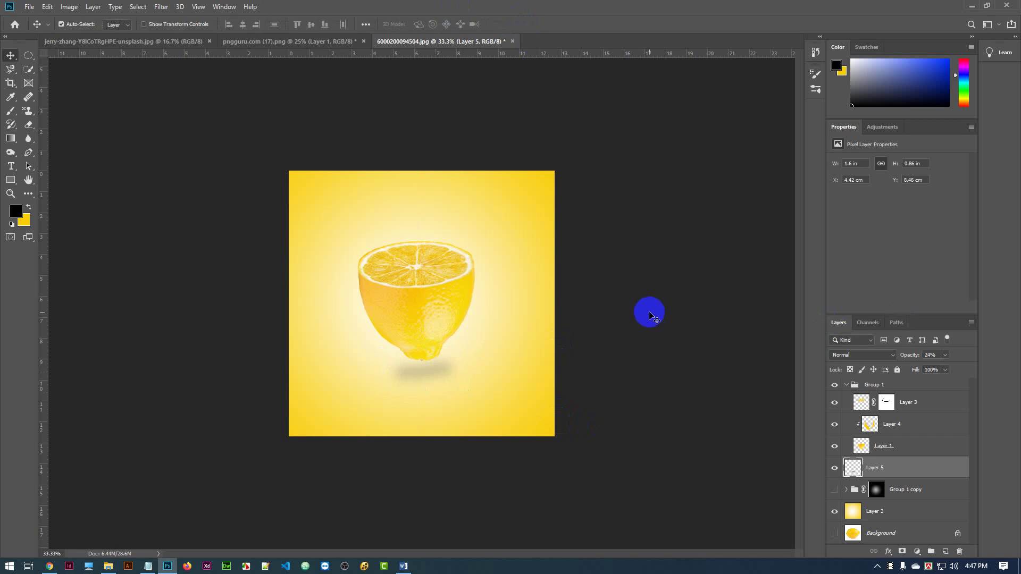
key(Up)
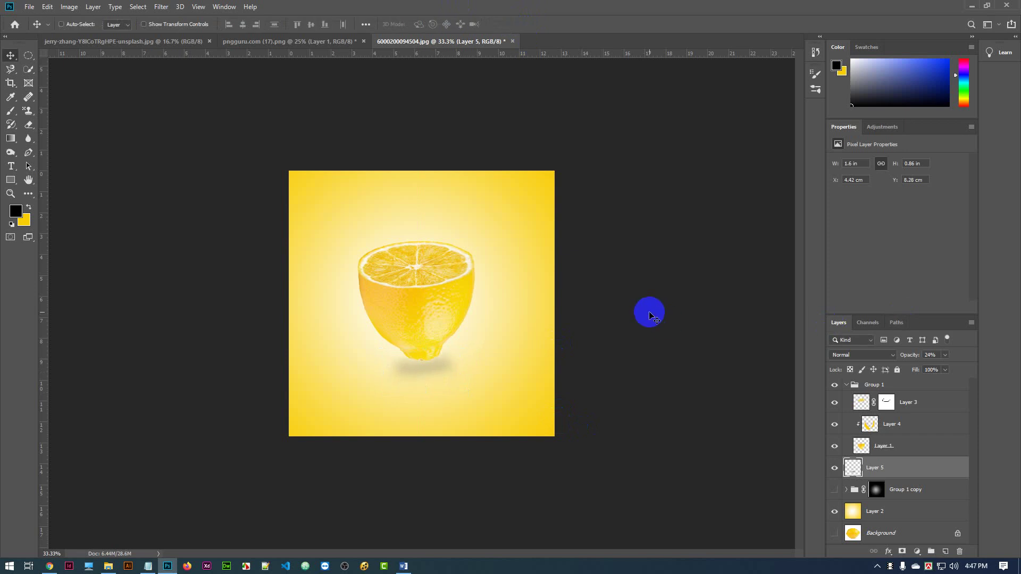
key(ctrl+1)
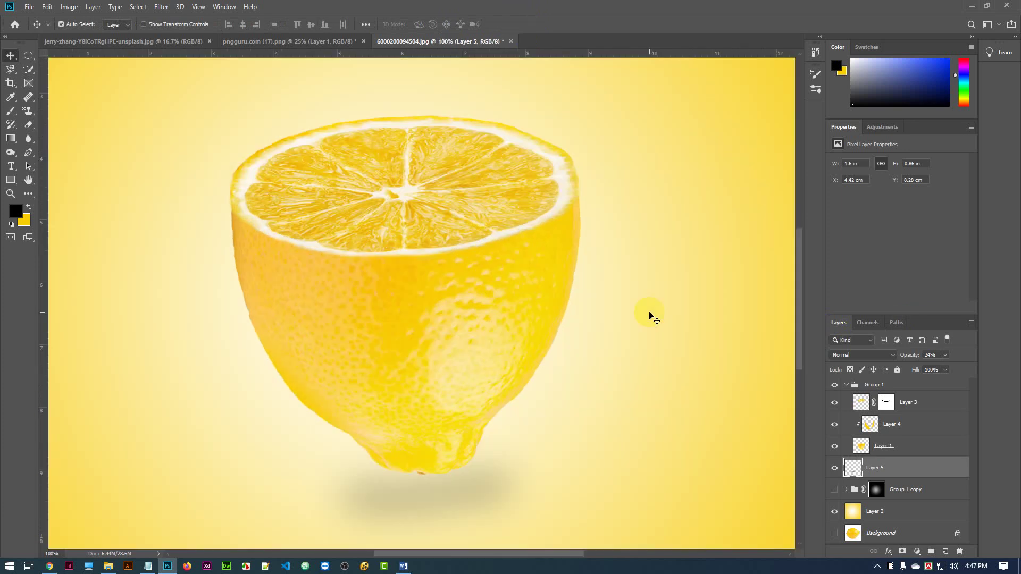
key(ctrl+minus)
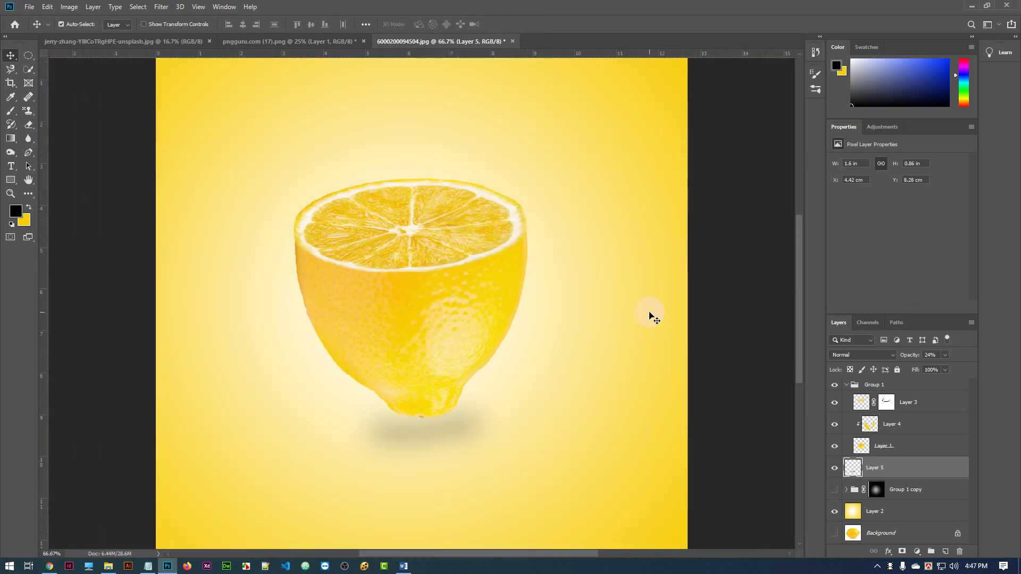
scroll(787, 327, up, 1)
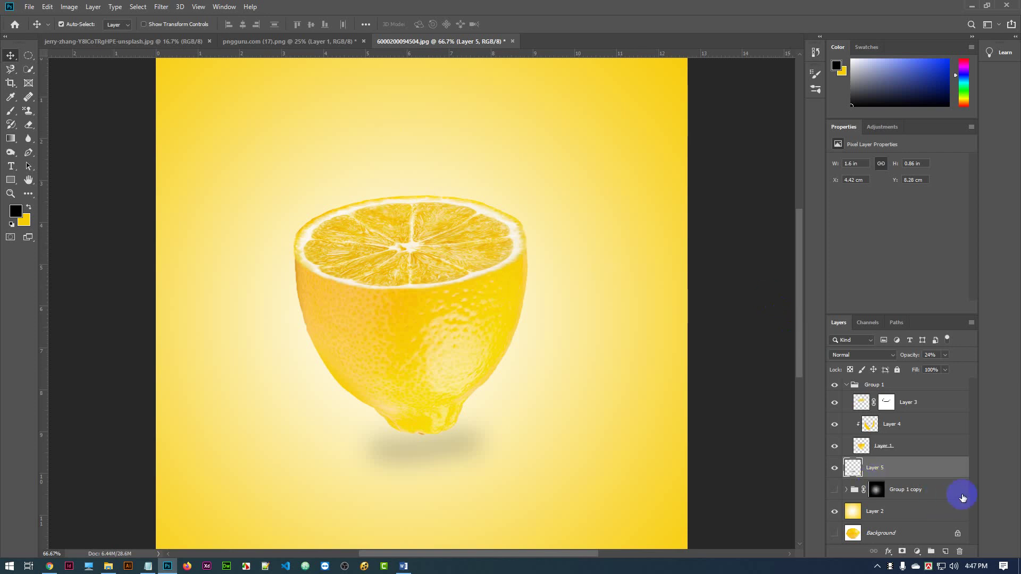
Step: Collapse Group 1 and delete the hidden Group 1 copy reflection together with its mask
click(846, 385)
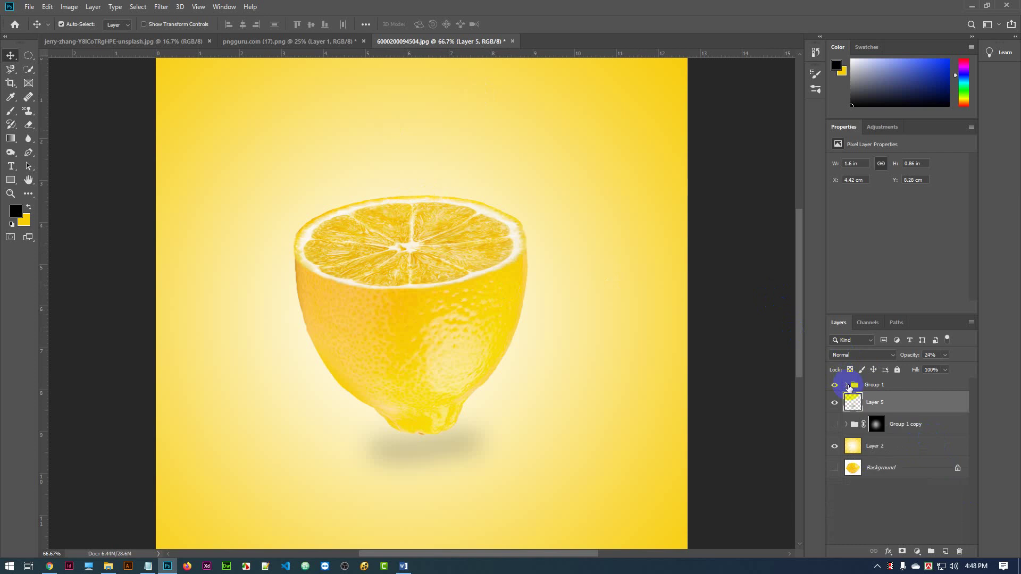
click(911, 388)
click(945, 429)
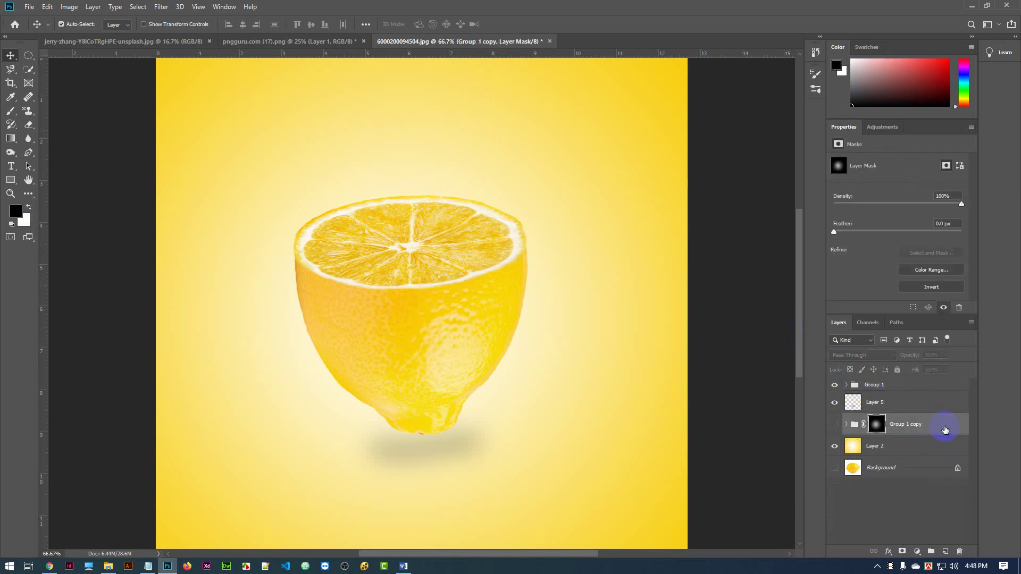
click(961, 551)
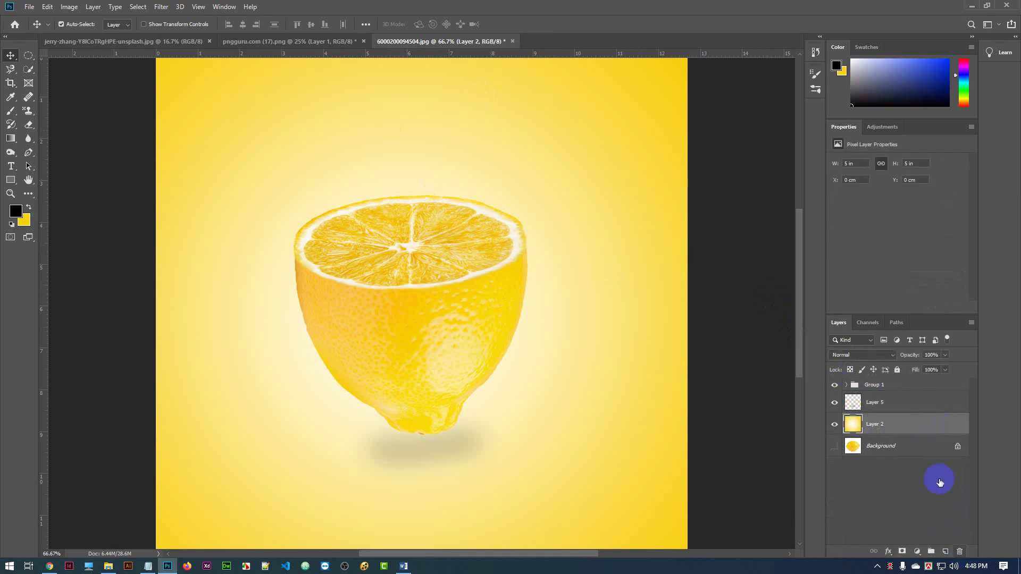
Step: Ungroup the lemon layers of Group 1 and add a new empty layer above Layer 3
click(913, 390)
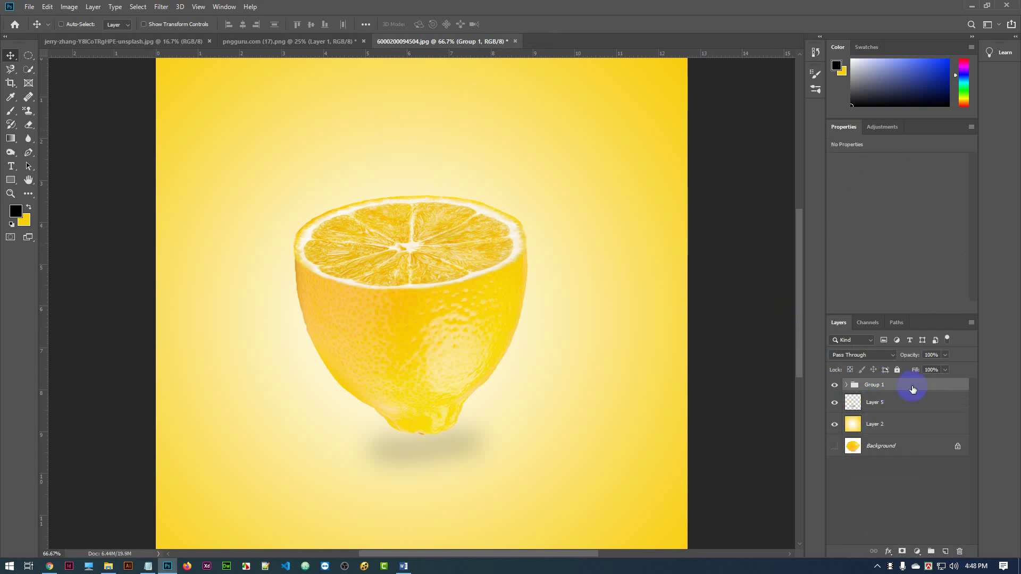
key(ctrl+shift+g)
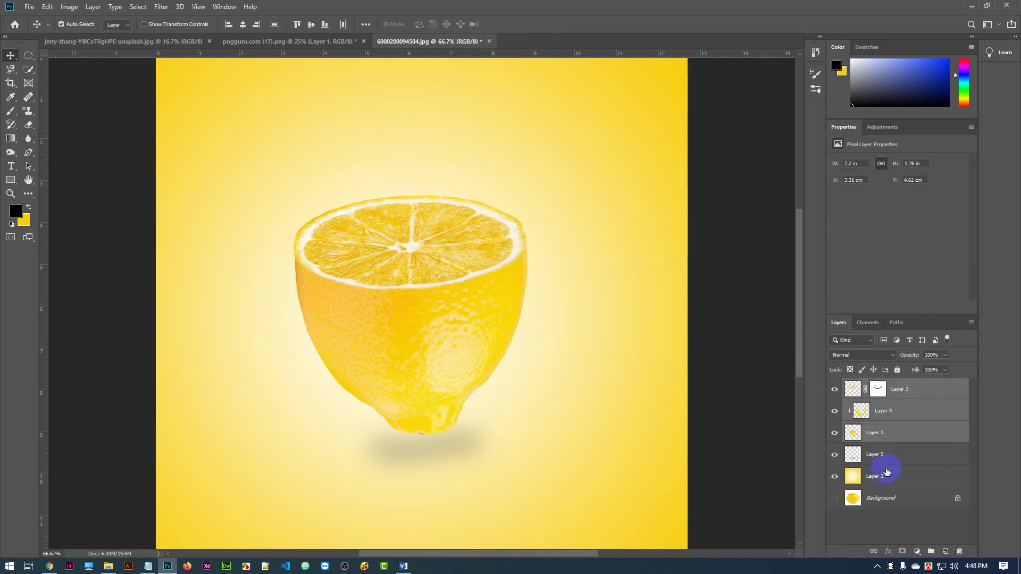
click(885, 517)
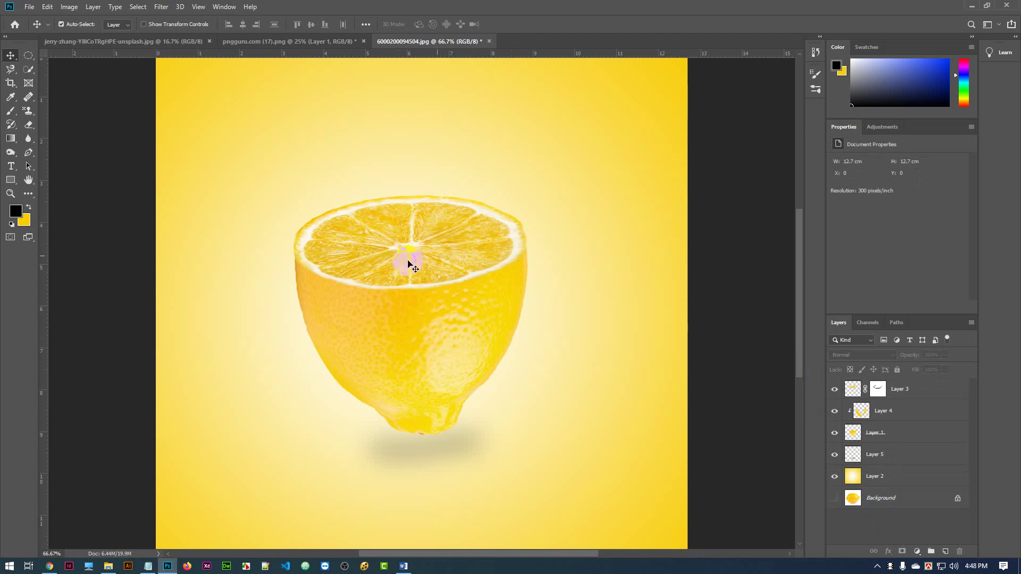
click(928, 391)
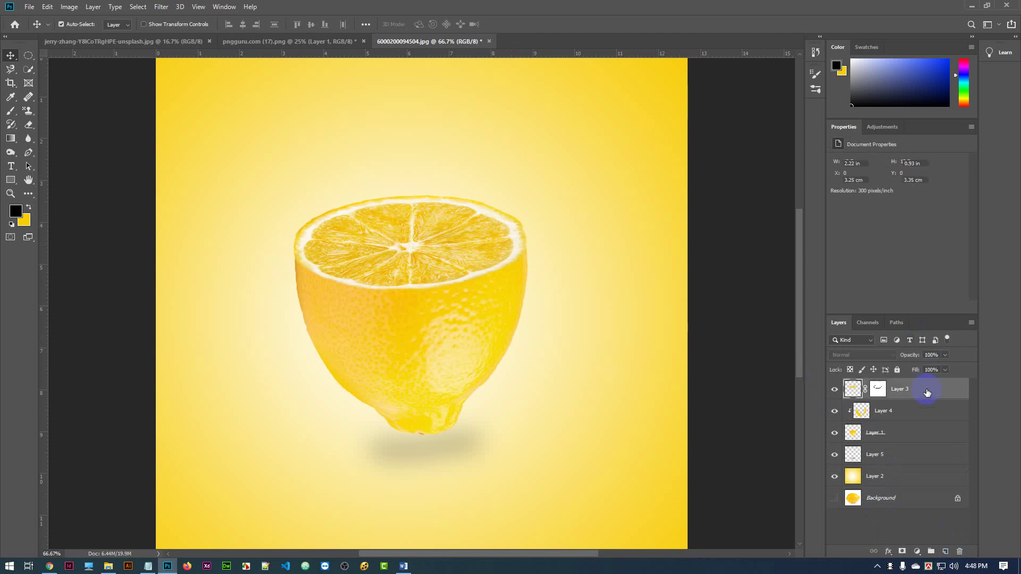
click(942, 553)
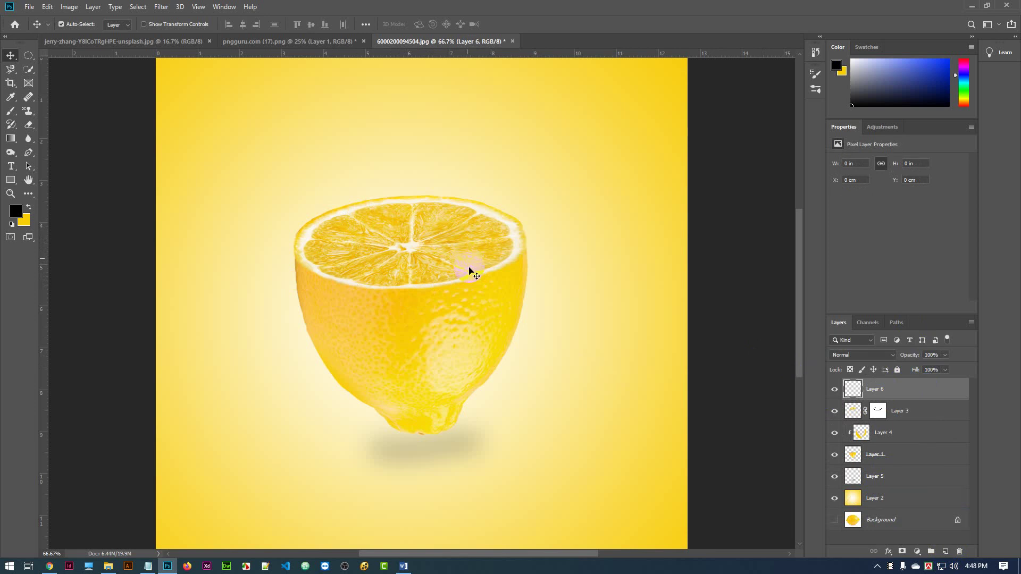
Step: Activate the Brush tool and look through its preset folders, collapsing the special effects, flying birds and scrapbook paper sets
click(29, 7)
mouse_move(47, 7)
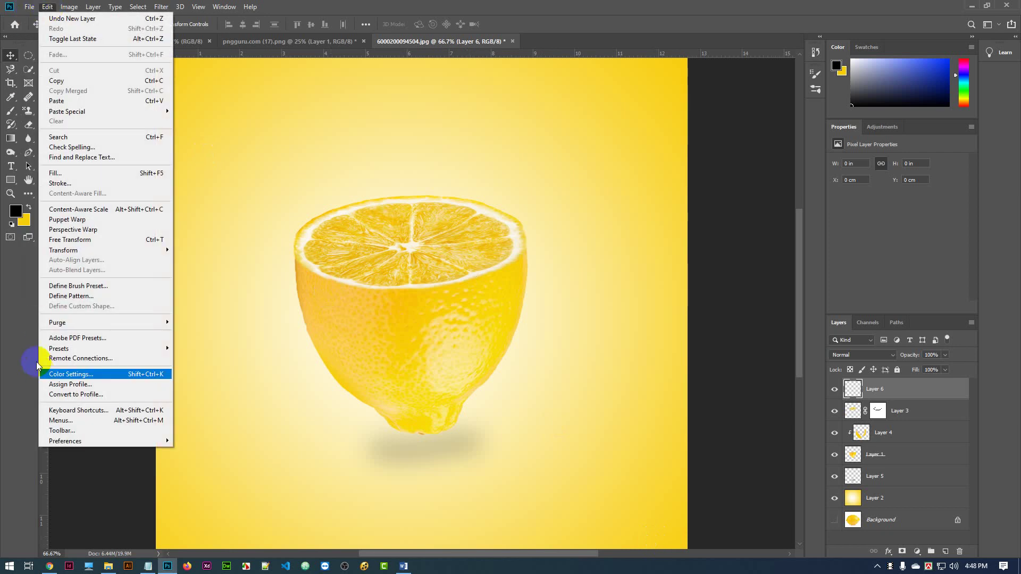
click(16, 335)
click(12, 113)
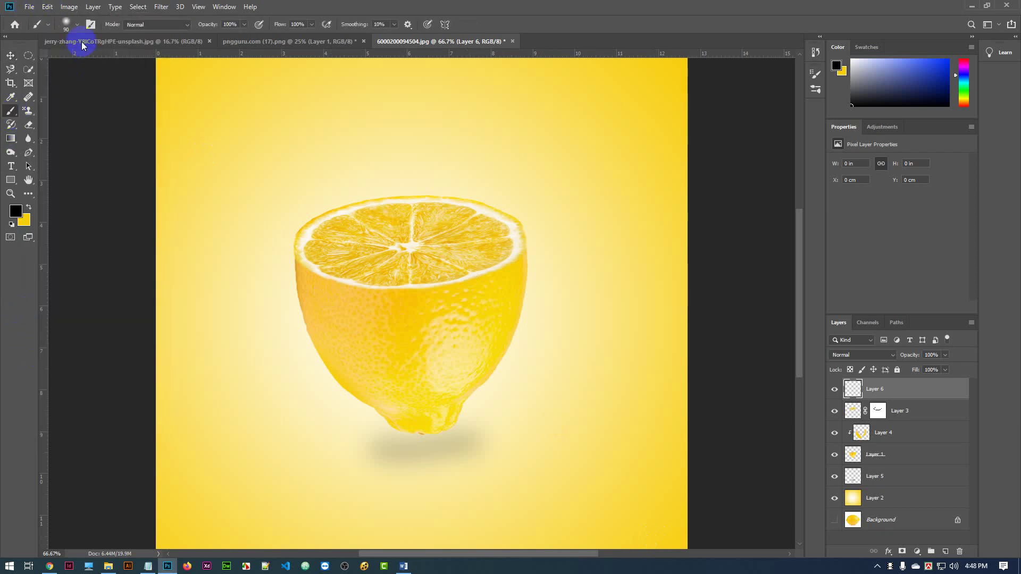
click(69, 24)
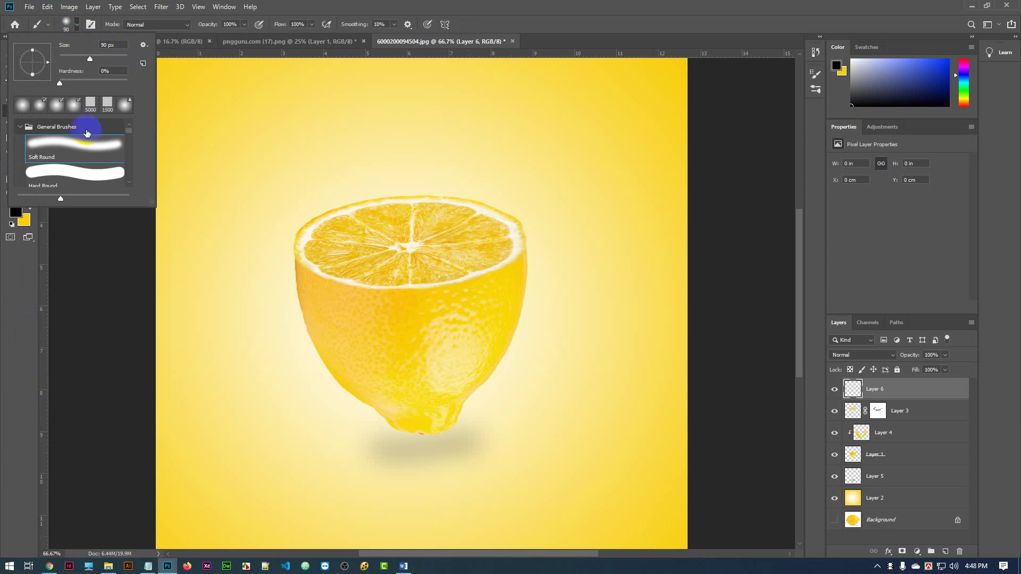
mouse_move(128, 132)
mouse_down()
mouse_move(126, 169)
mouse_move(127, 137)
mouse_move(124, 148)
mouse_up()
click(22, 167)
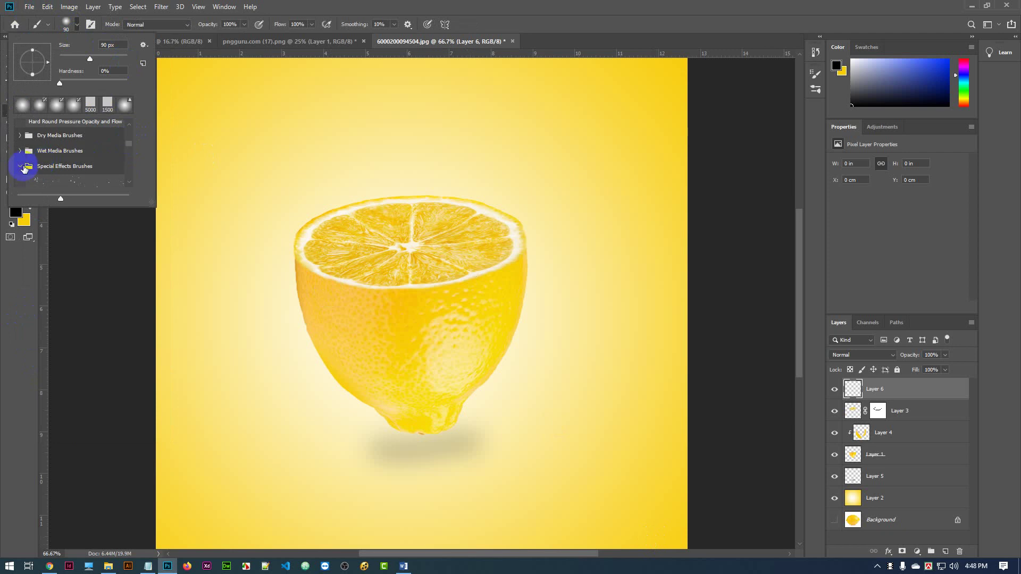
click(19, 166)
drag(130, 149, 125, 152)
click(80, 154)
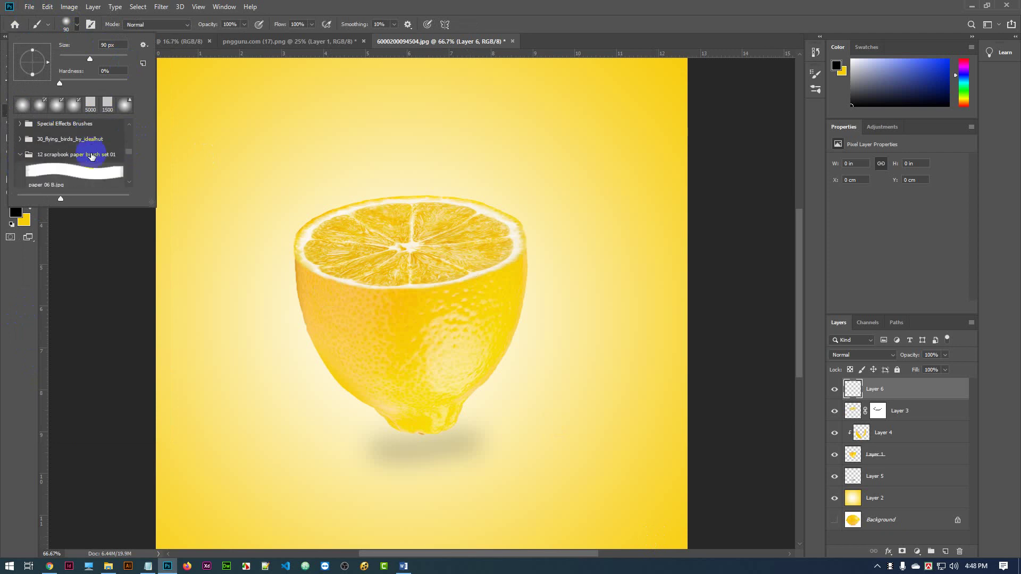
click(113, 154)
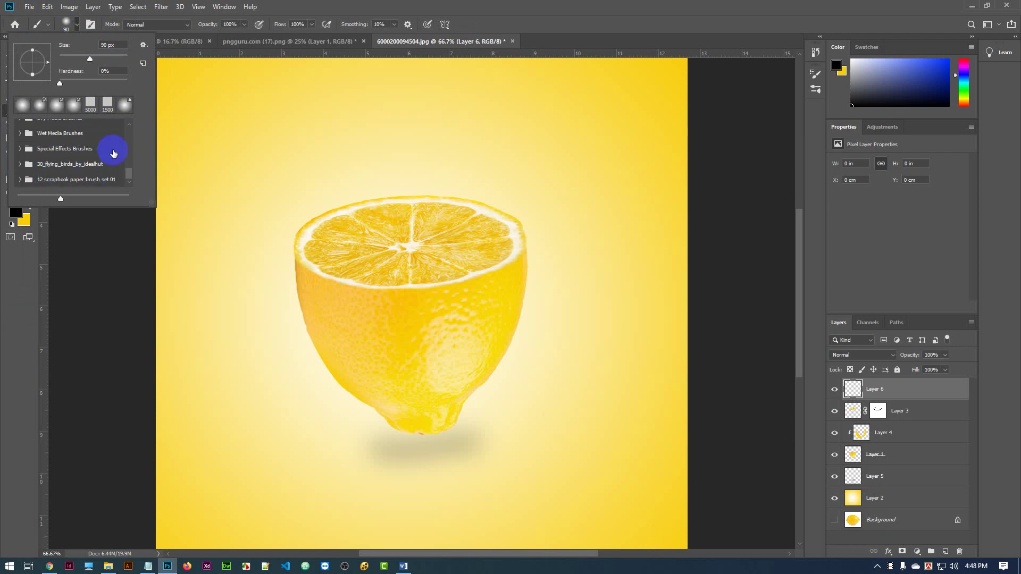
mouse_move(114, 154)
mouse_down()
mouse_move(51, 177)
mouse_move(64, 179)
mouse_move(39, 155)
mouse_move(79, 146)
mouse_move(21, 139)
mouse_move(80, 154)
mouse_up()
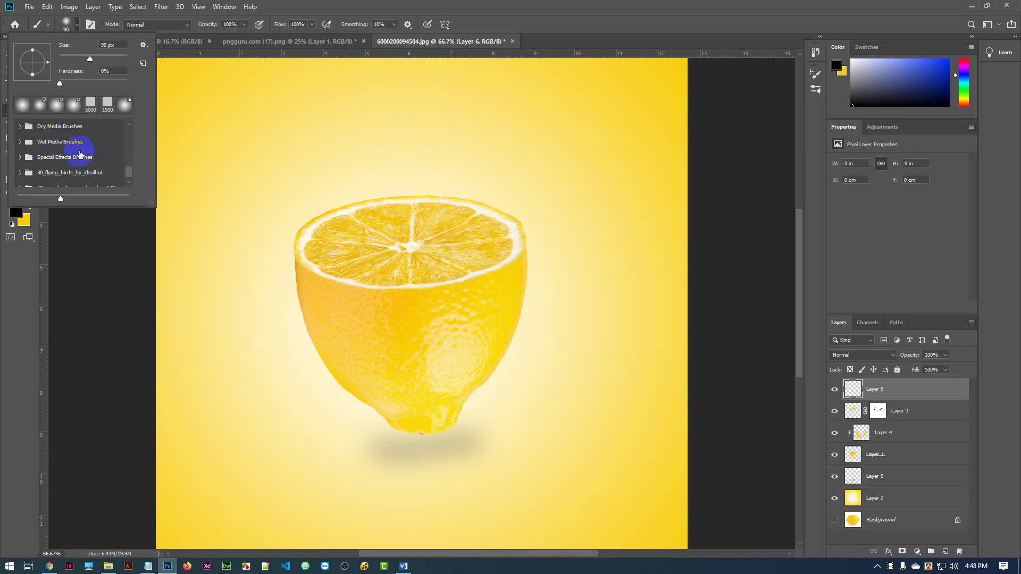
scroll(80, 154, up, 4)
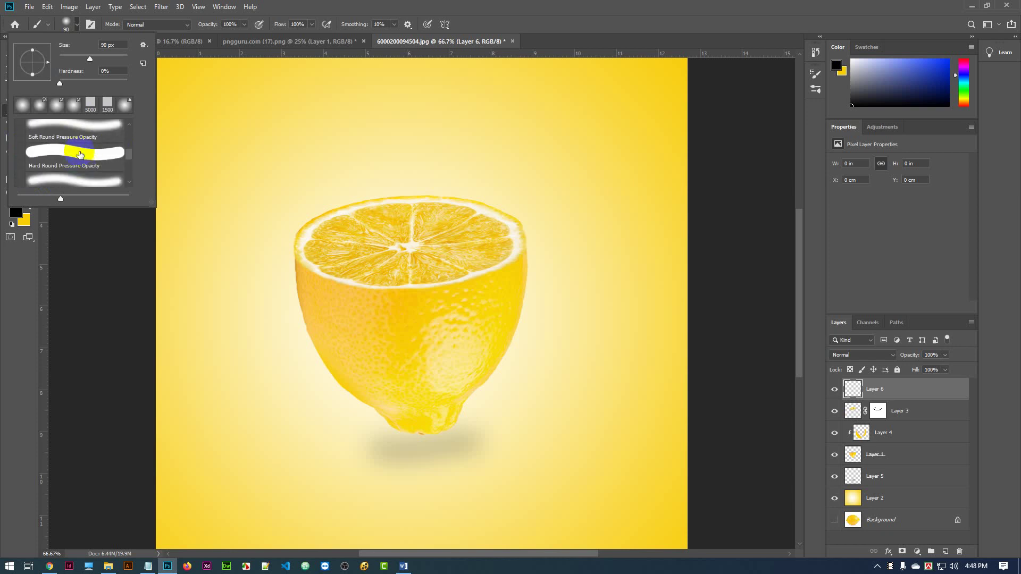
scroll(80, 155, down, 3)
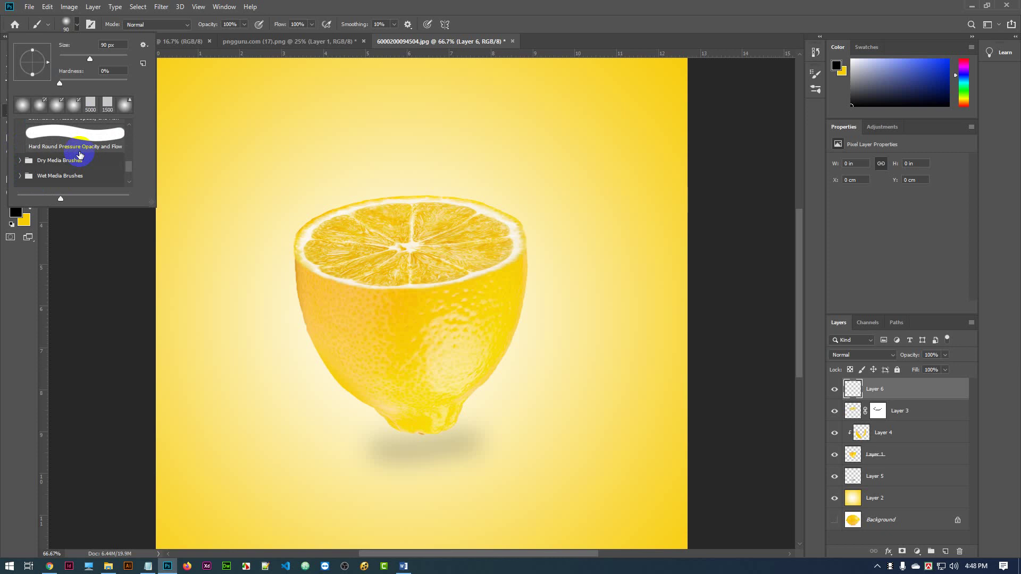
scroll(80, 154, down, 2)
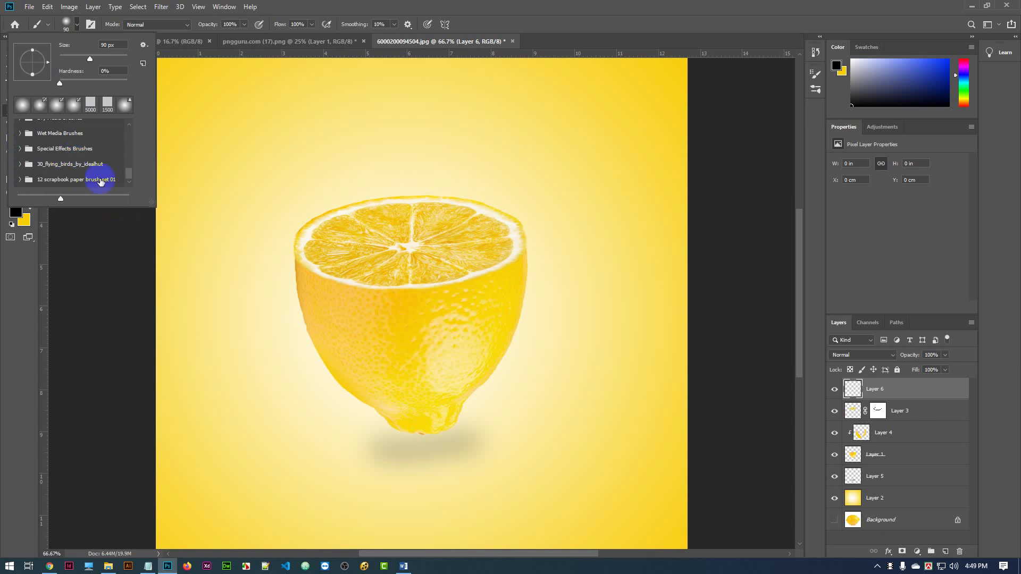
Step: Import the brush set Water Splash.abr from the Water_Splash folder inside professional graphic design full course on drive D
click(143, 45)
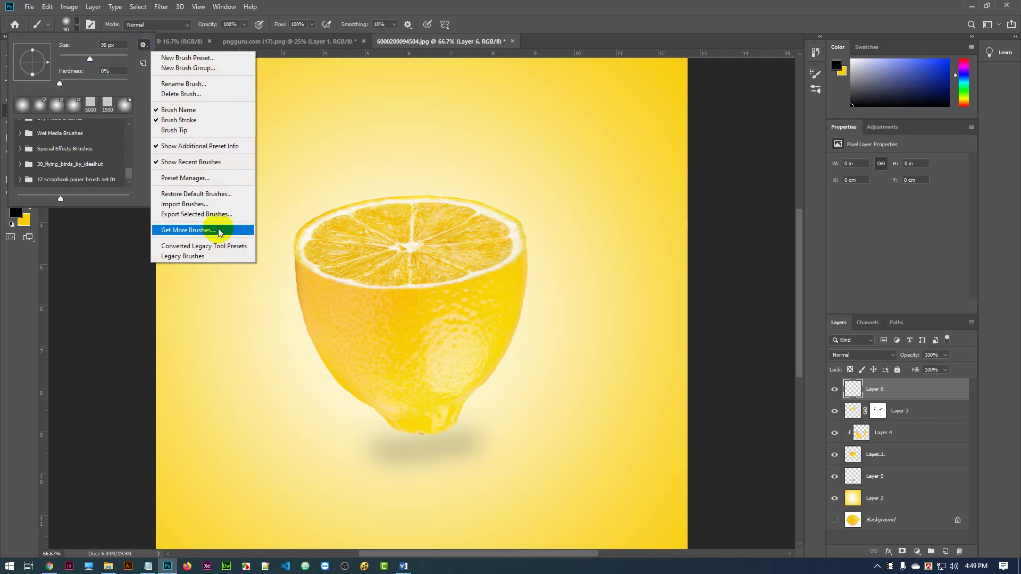
click(186, 204)
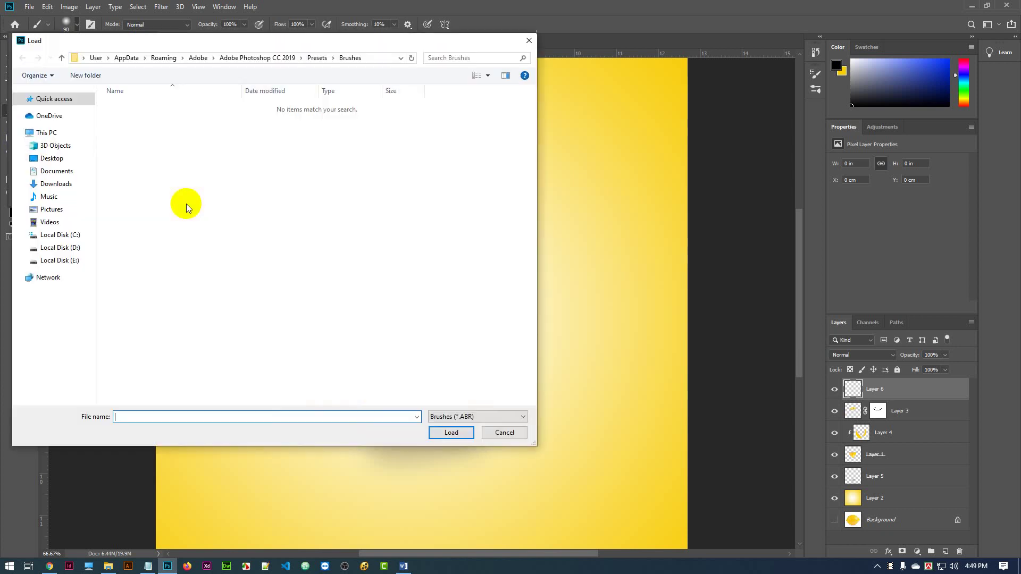
click(70, 247)
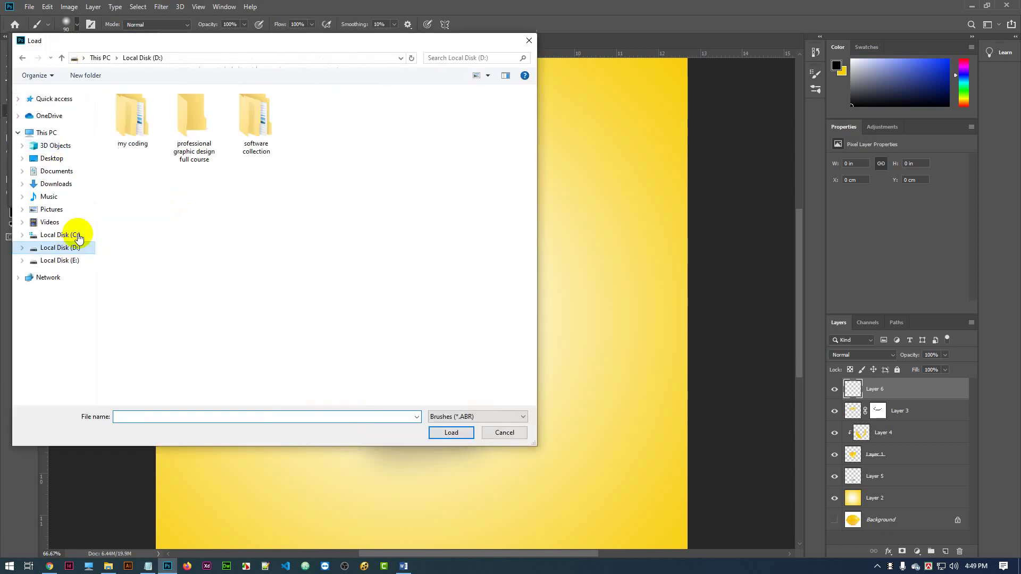
double_click(201, 124)
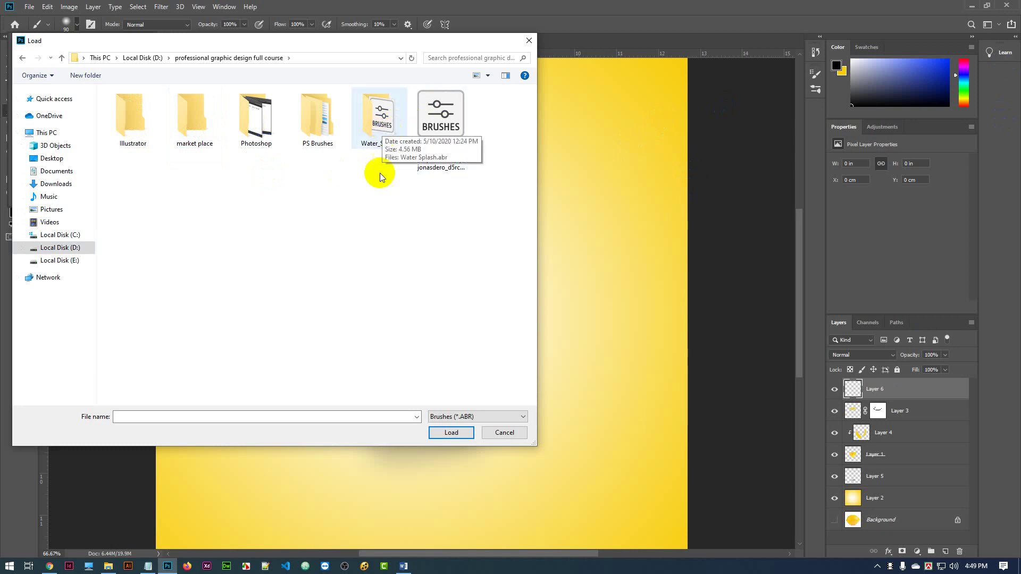
click(383, 132)
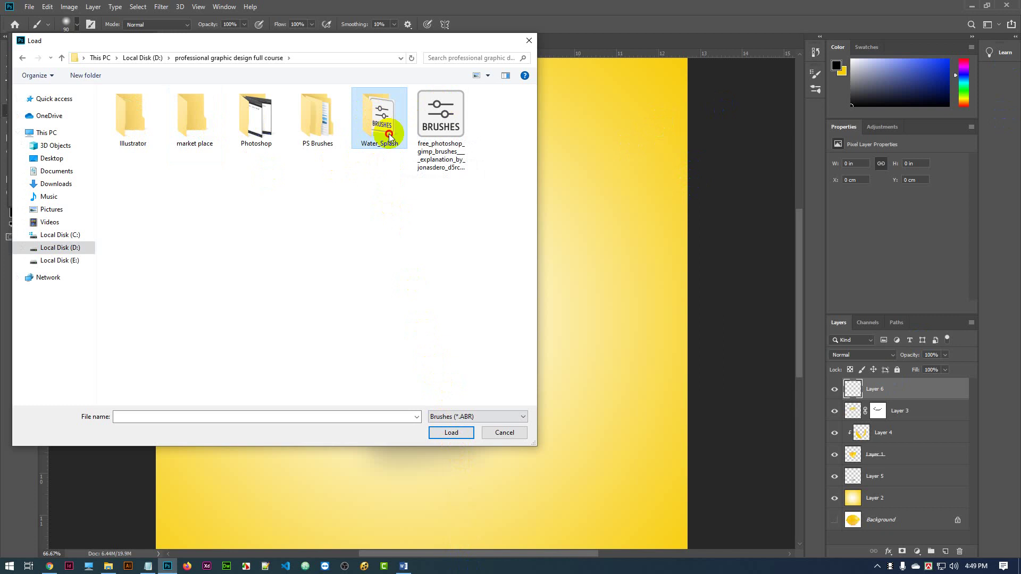
double_click(379, 123)
click(132, 106)
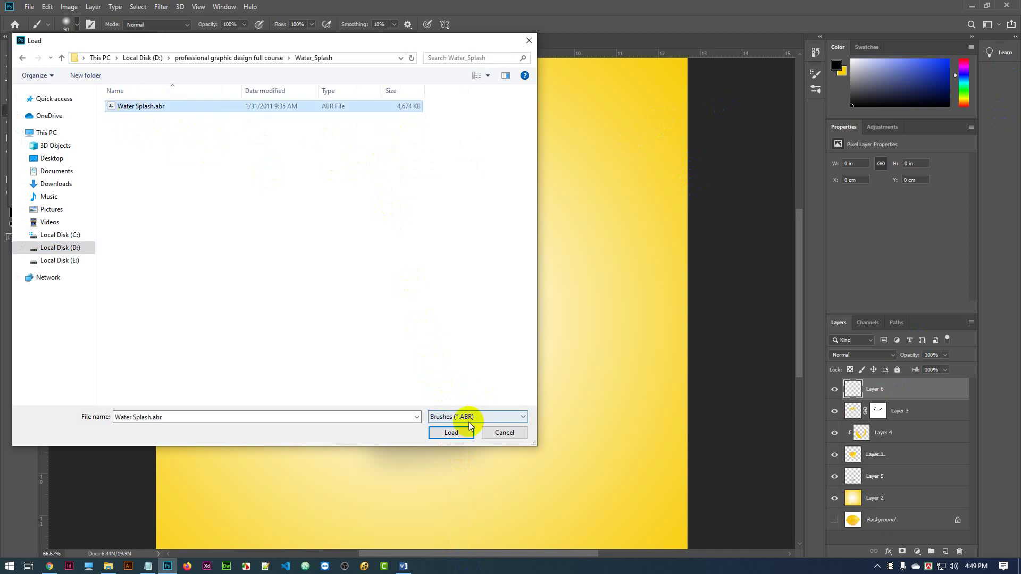
click(450, 432)
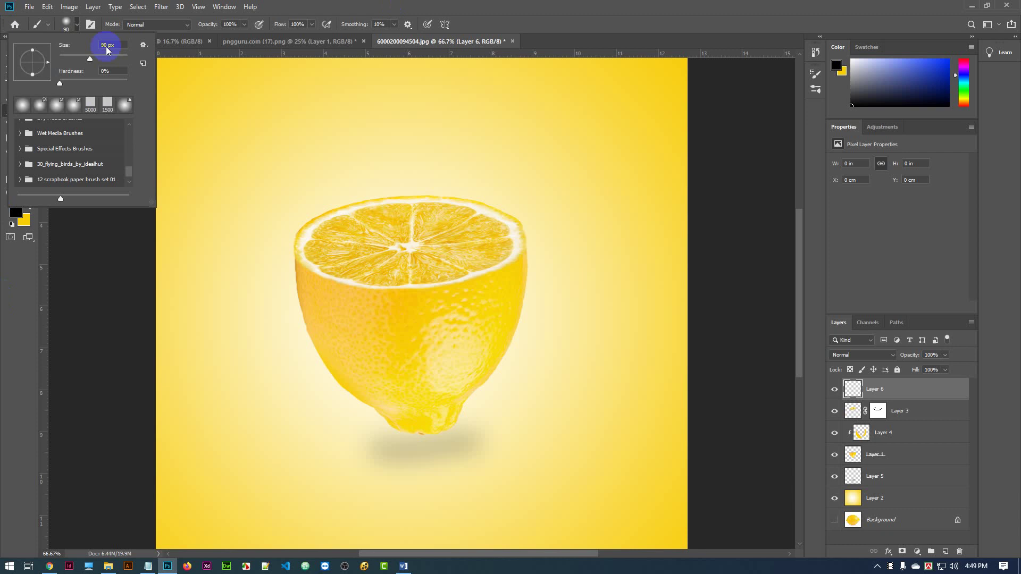
Step: Expand the imported Water Splash brush set and choose the water spatter 1 brush
scroll(32, 167, down, 1)
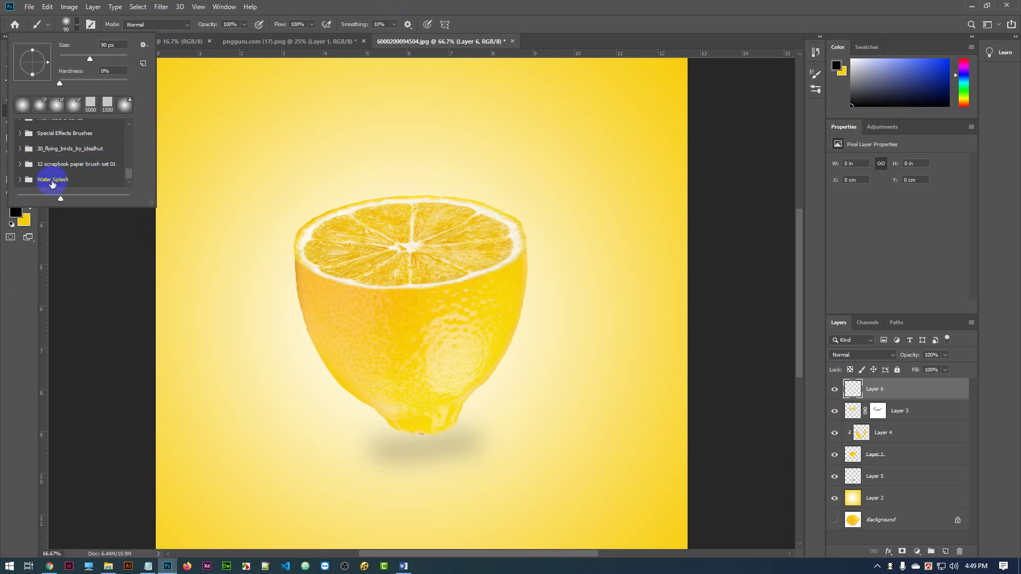
click(20, 180)
click(75, 145)
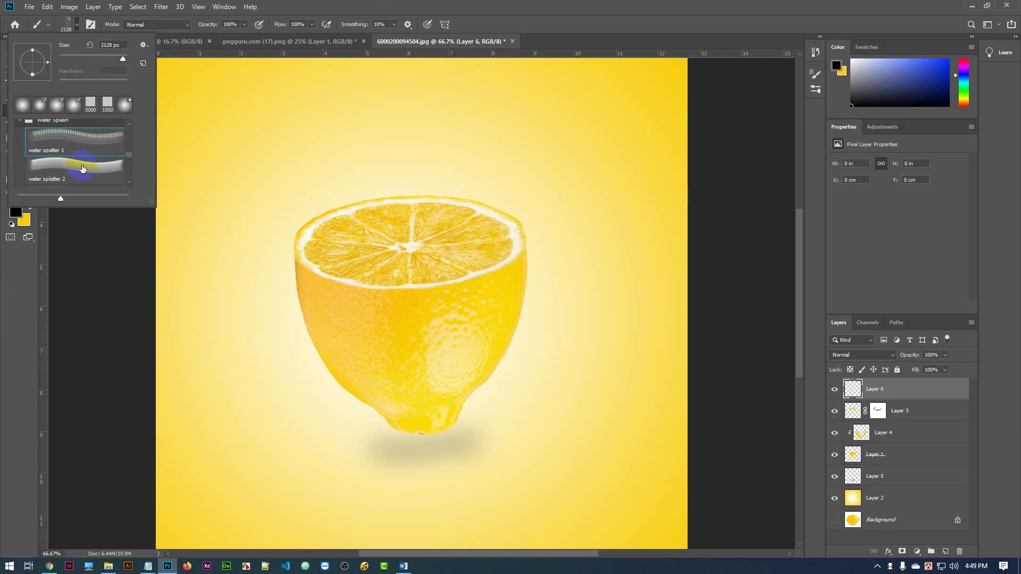
Step: Look through the water splatter 2, 3, 4 and 5 brushes of the Water Splash set
click(82, 164)
scroll(82, 164, down, 1)
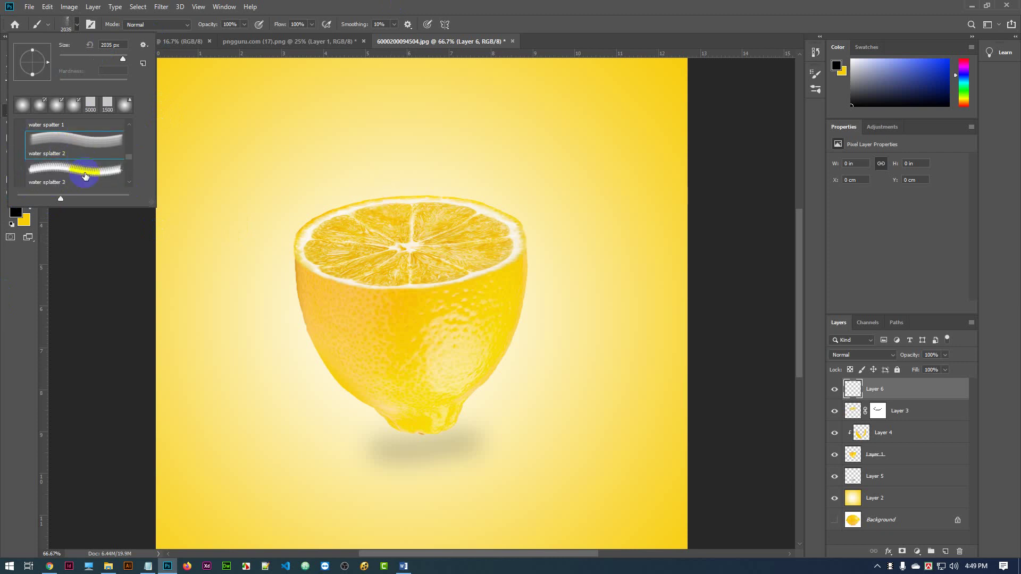
click(119, 165)
scroll(106, 163, down, 1)
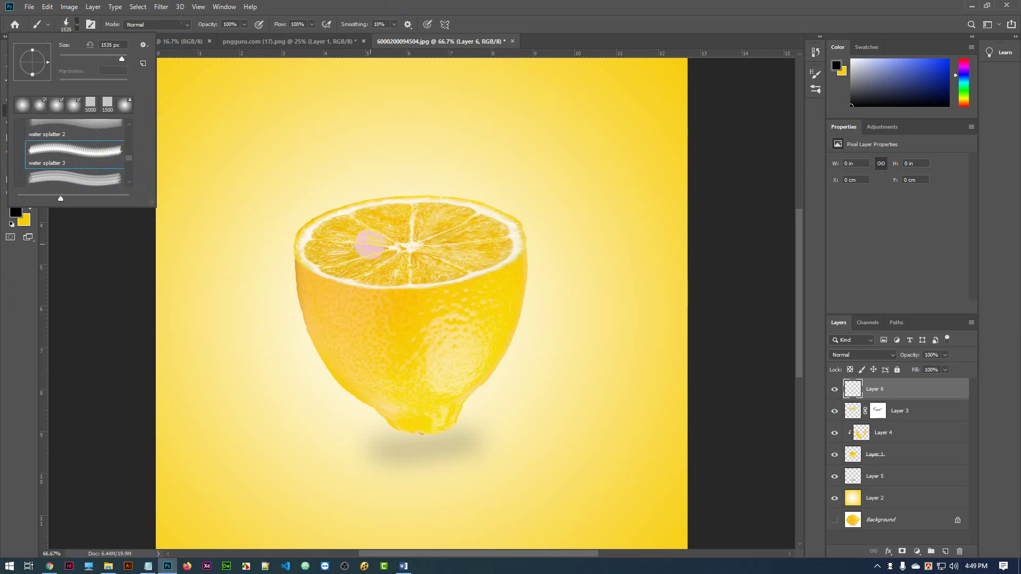
scroll(101, 166, down, 1)
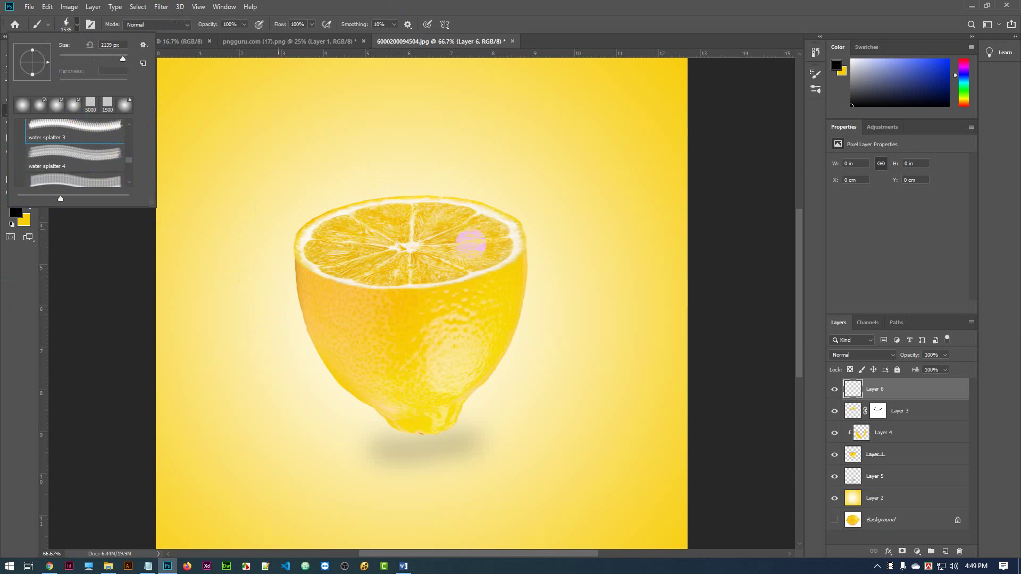
click(92, 159)
scroll(96, 165, down, 1)
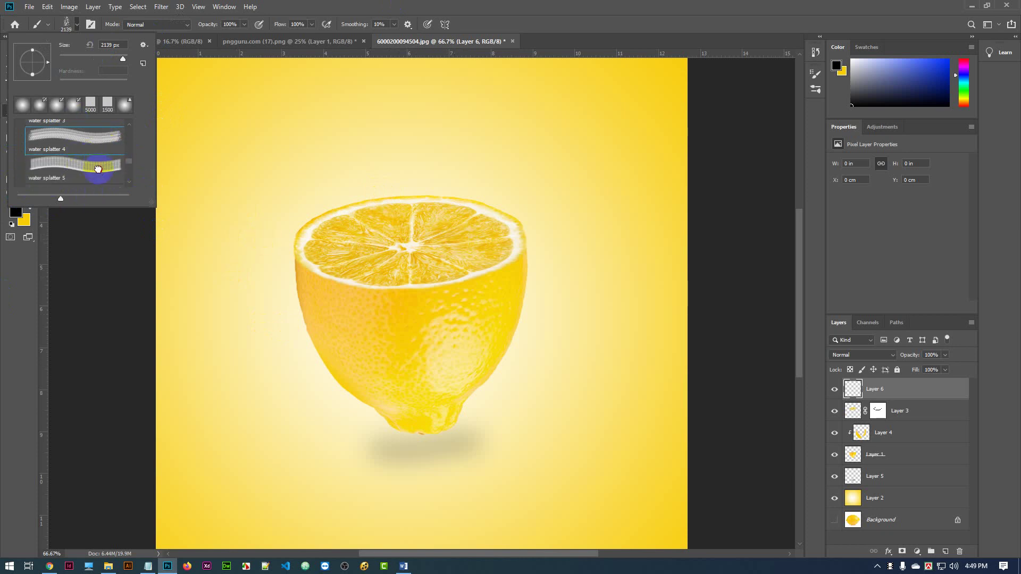
click(98, 169)
scroll(96, 170, down, 1)
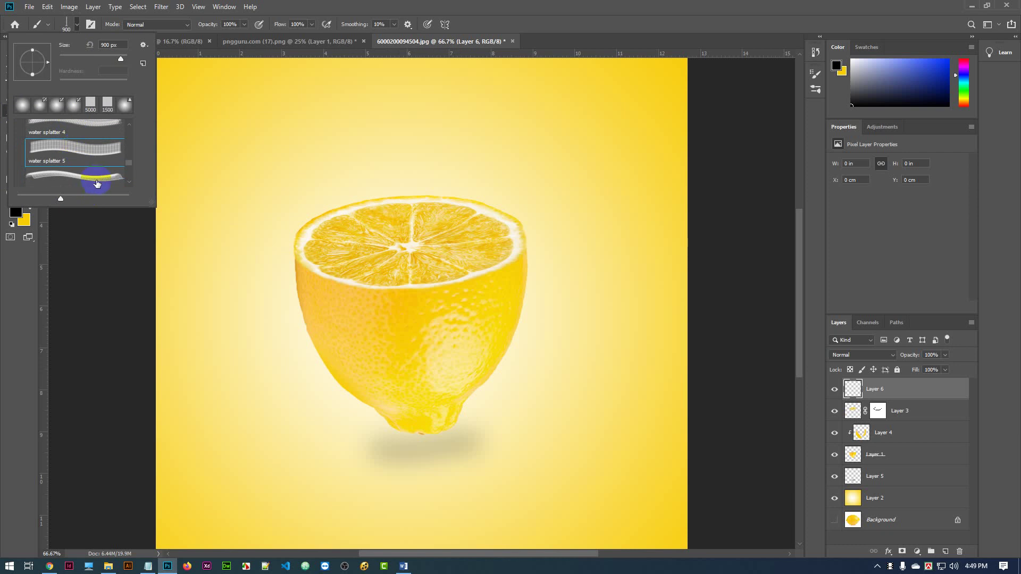
Step: Look at the 10784water_splash.jpg and 575591226783543.jpg brushes and choose ist2_9379003-blue-water-splash.jpg for painting
click(96, 184)
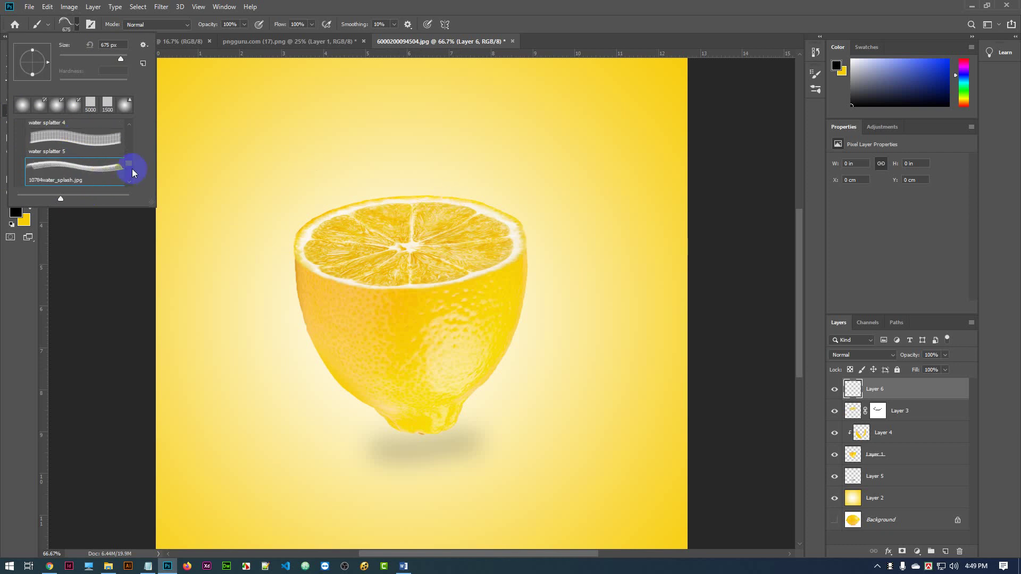
scroll(95, 169, down, 1)
click(80, 169)
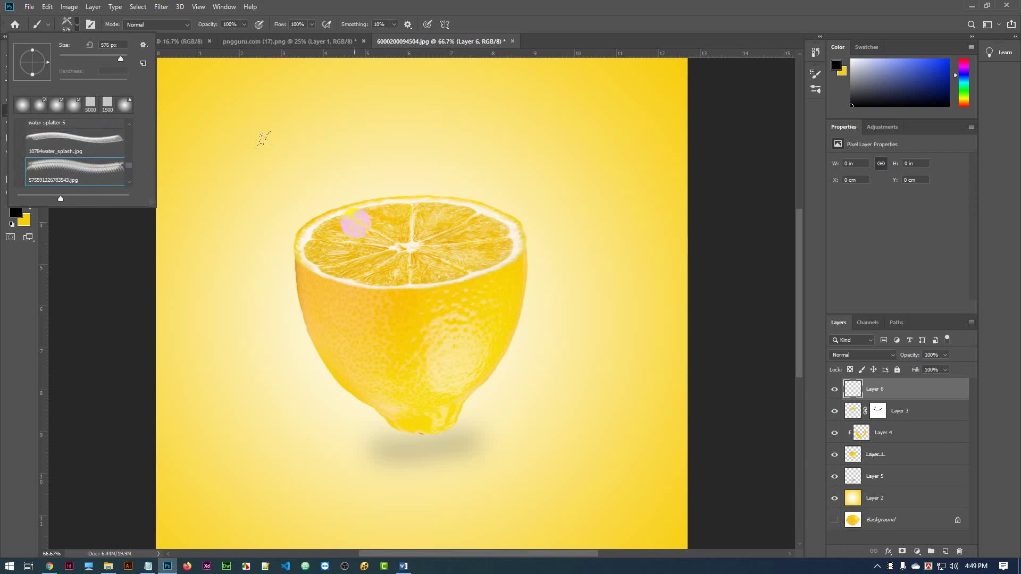
scroll(96, 159, down, 1)
click(96, 169)
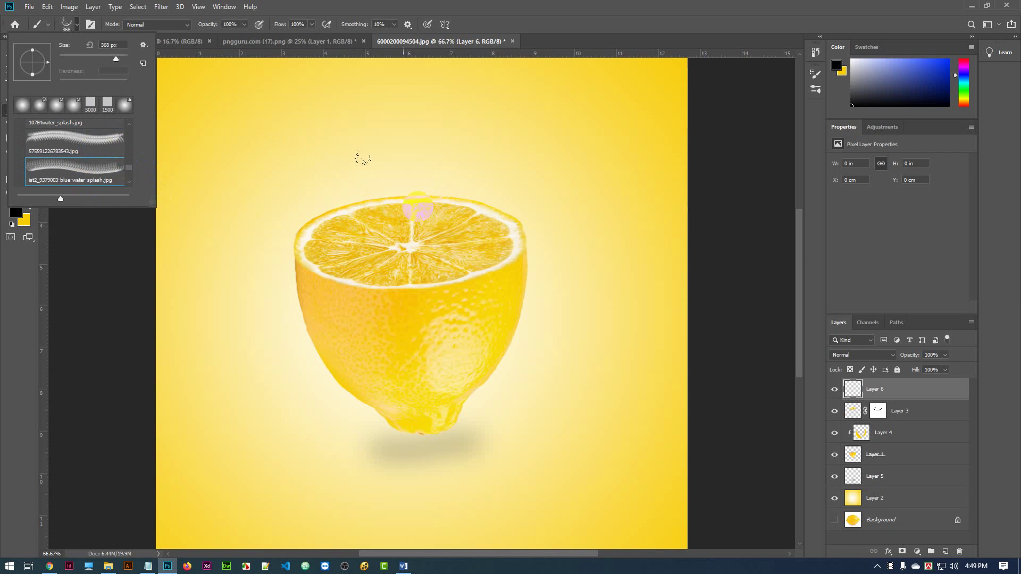
click(21, 292)
Step: Set the foreground color to white
click(16, 212)
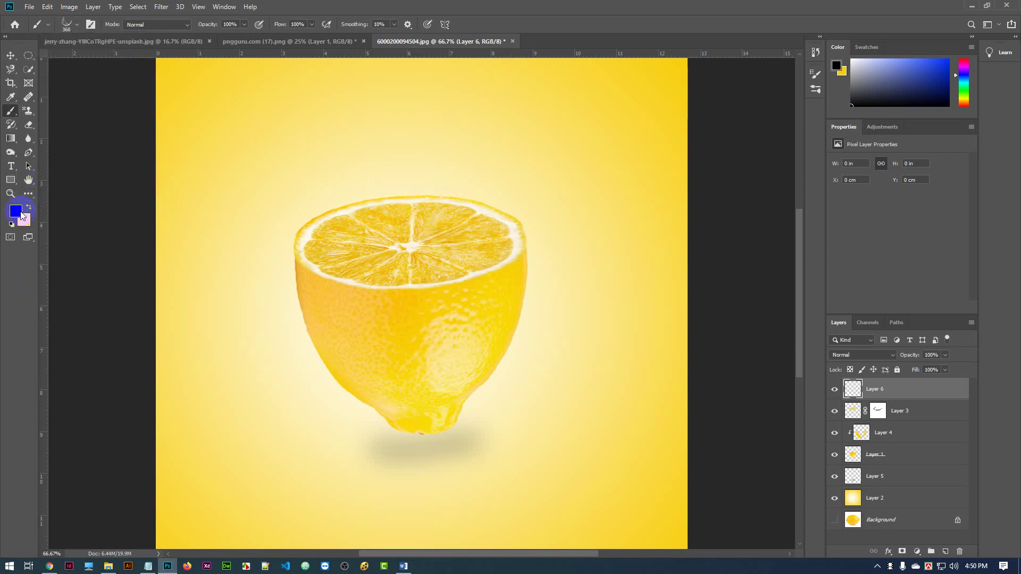
click(518, 170)
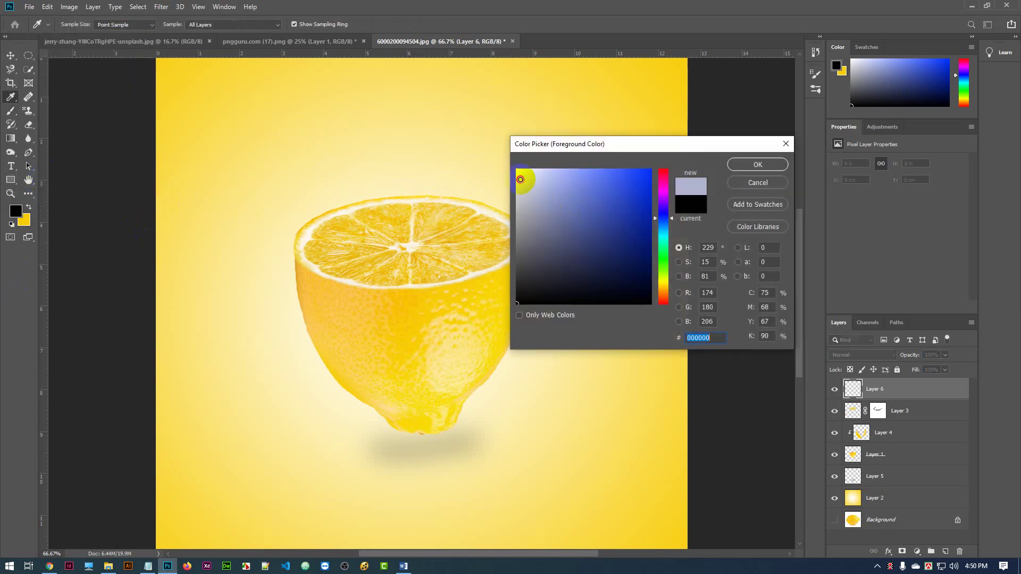
click(755, 164)
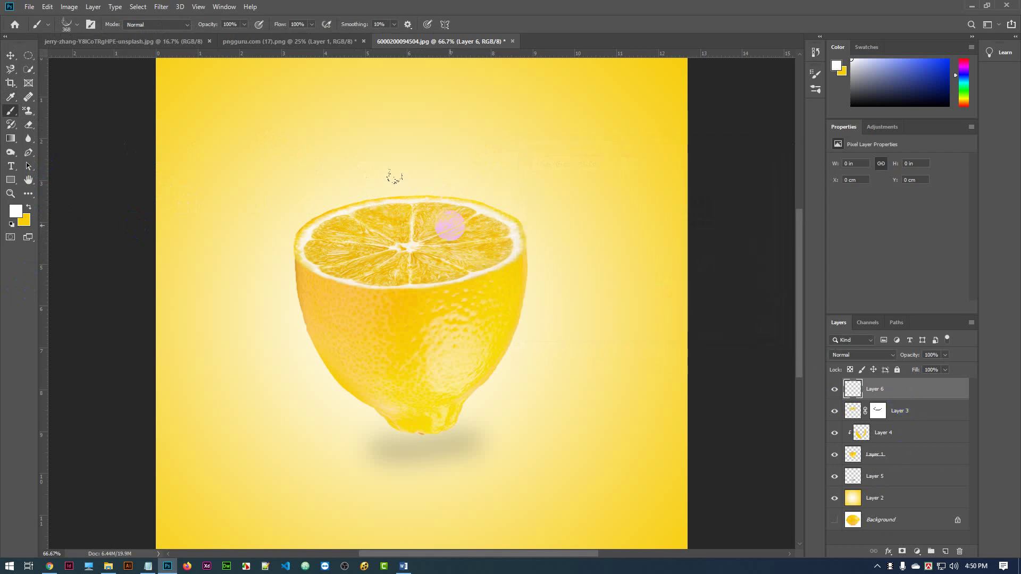
Step: Stamp a white splash at 368 px over the right half of the lemon's cut face on Layer 6
click(452, 221)
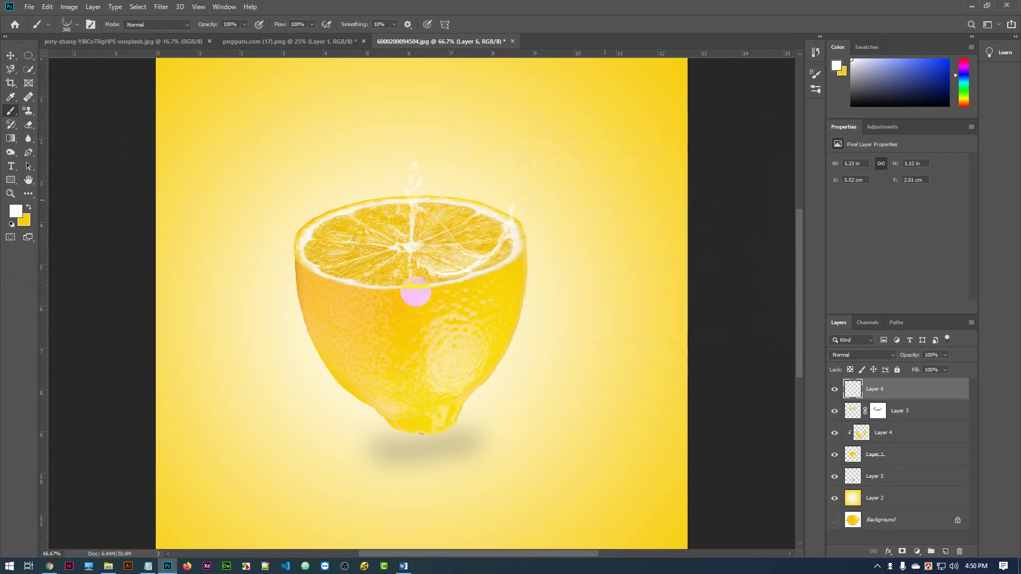
mouse_move(360, 242)
mouse_down()
mouse_move(348, 176)
mouse_move(333, 168)
mouse_move(410, 159)
mouse_up()
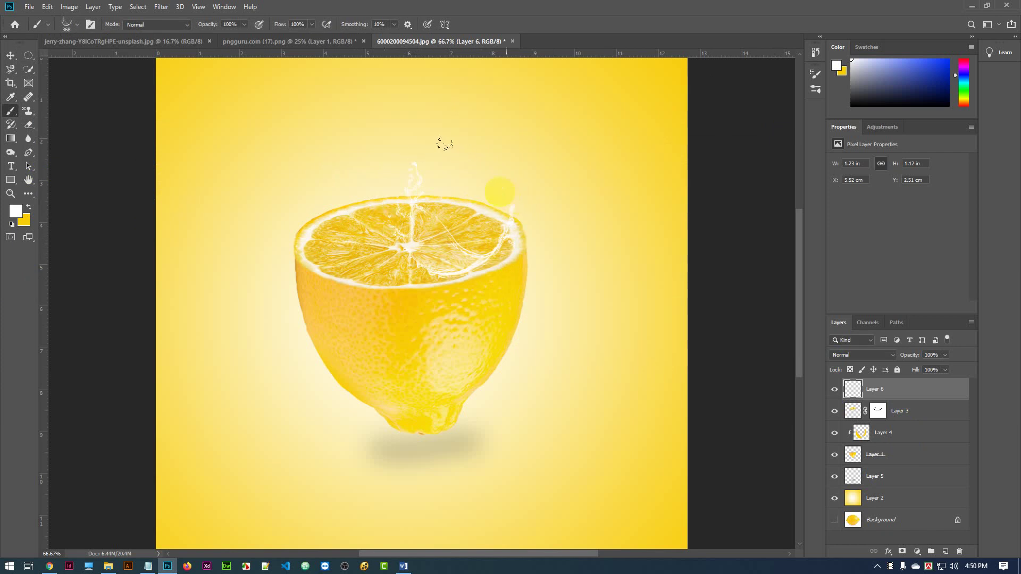
click(456, 199)
Step: Reduce the brush to 150 px and stamp a smaller splash on the left half of the lemon's cut face
key(bracketleft)
key(bracketleft)
key(bracketleft)
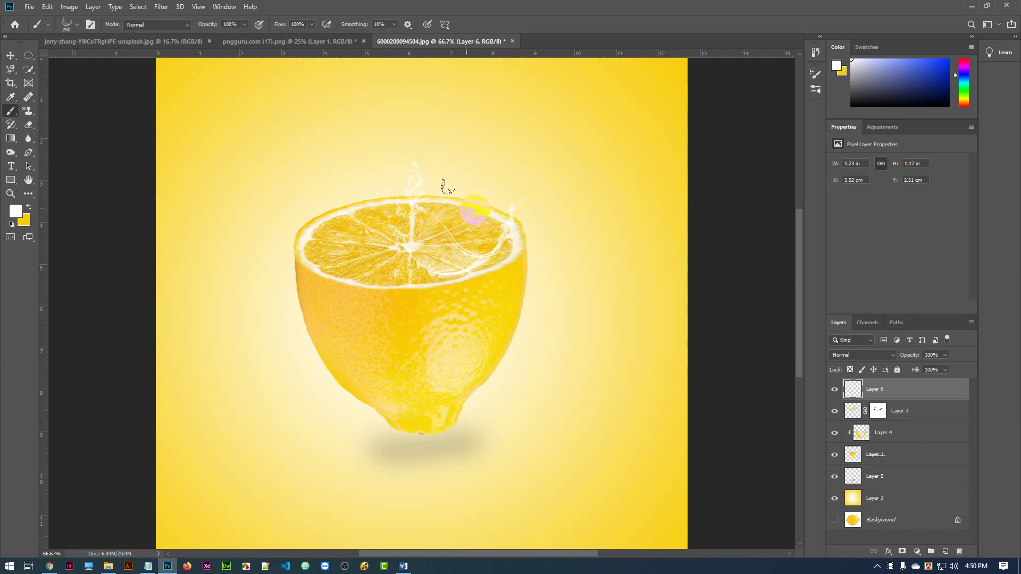
drag(468, 215, 481, 227)
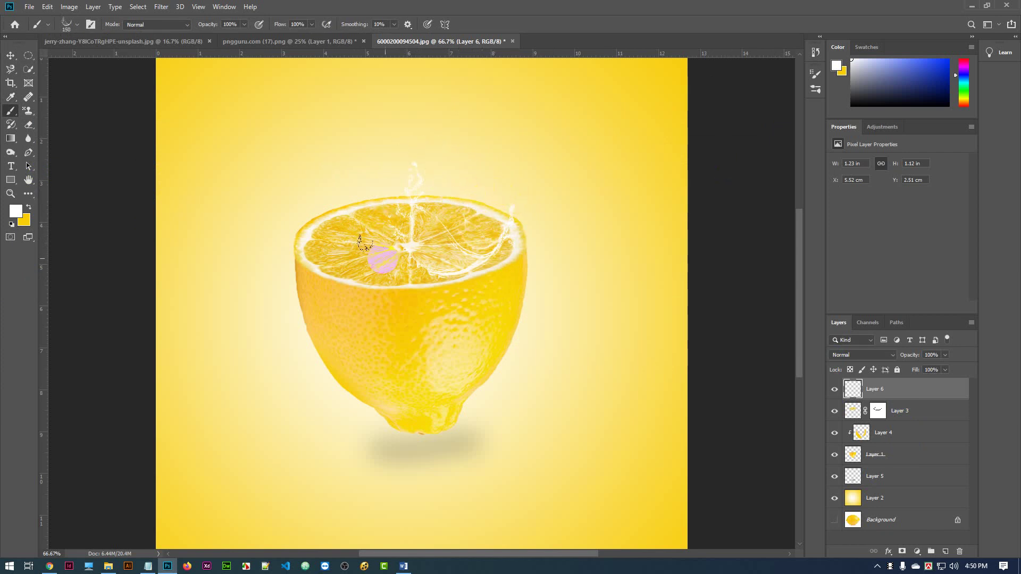
click(462, 244)
drag(301, 220, 302, 229)
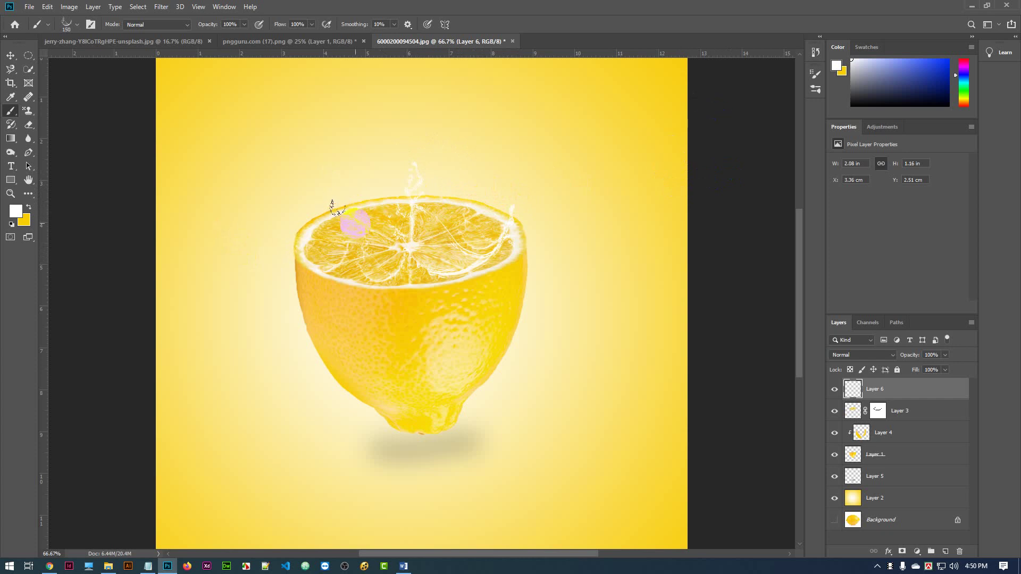
Step: Try a splash at 250 px over the upper left edge of the lemon's cut face
key(bracketright)
key(bracketright)
key(bracketright)
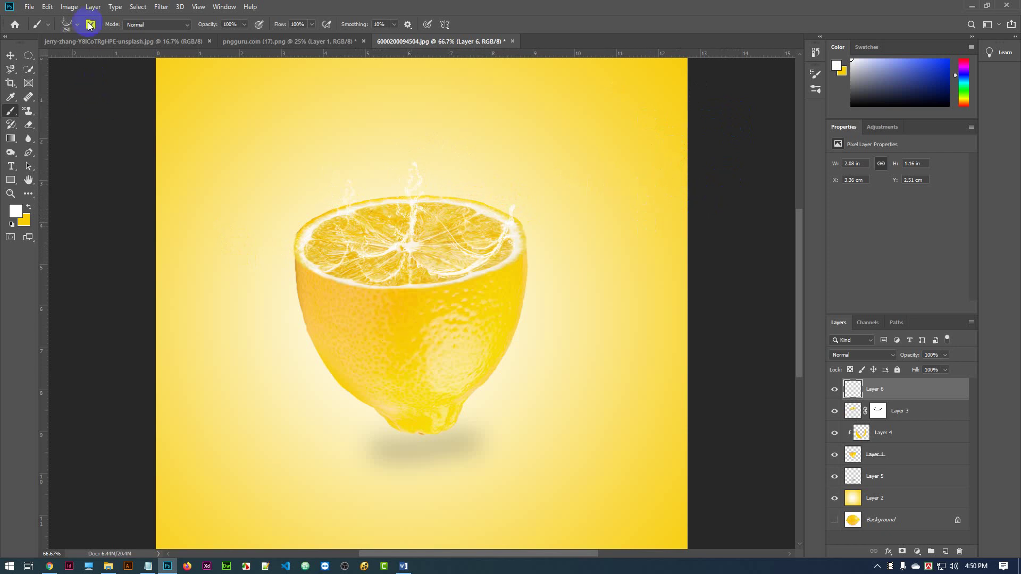
Step: Try a 576 px splash over the lemon with the 575591226783543.jpg brush, and undo it
click(66, 26)
click(80, 142)
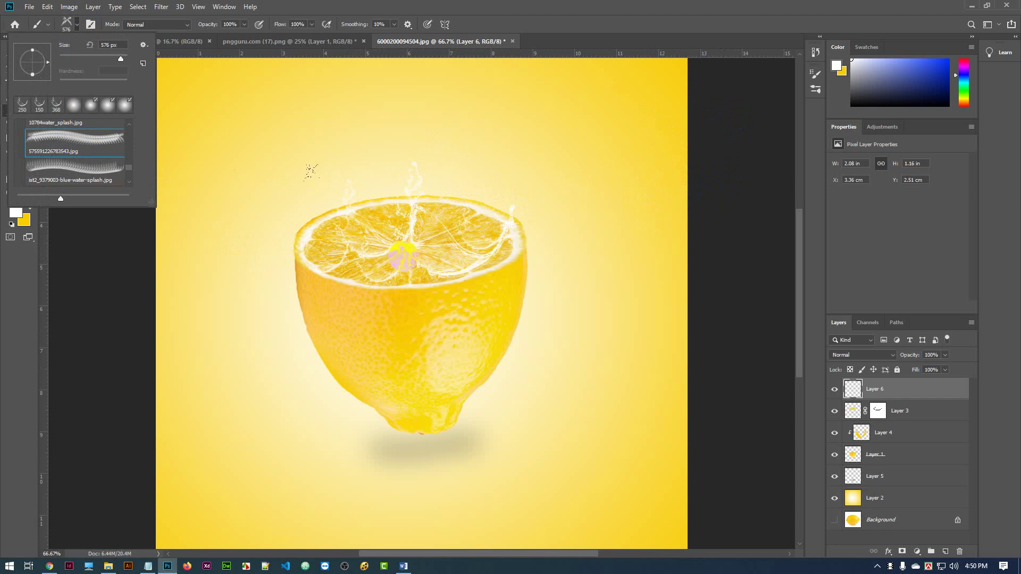
click(426, 292)
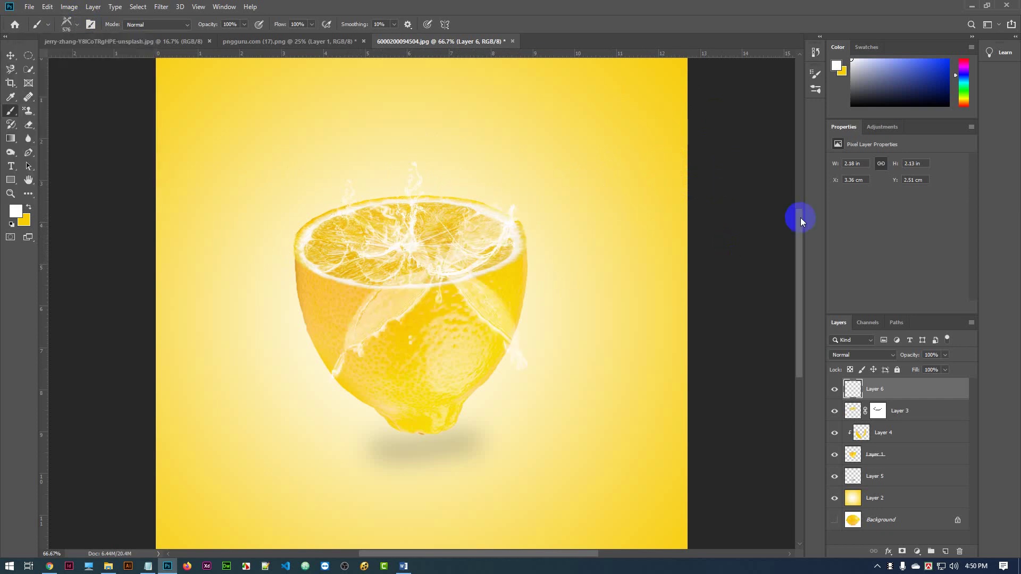
key(ctrl+z)
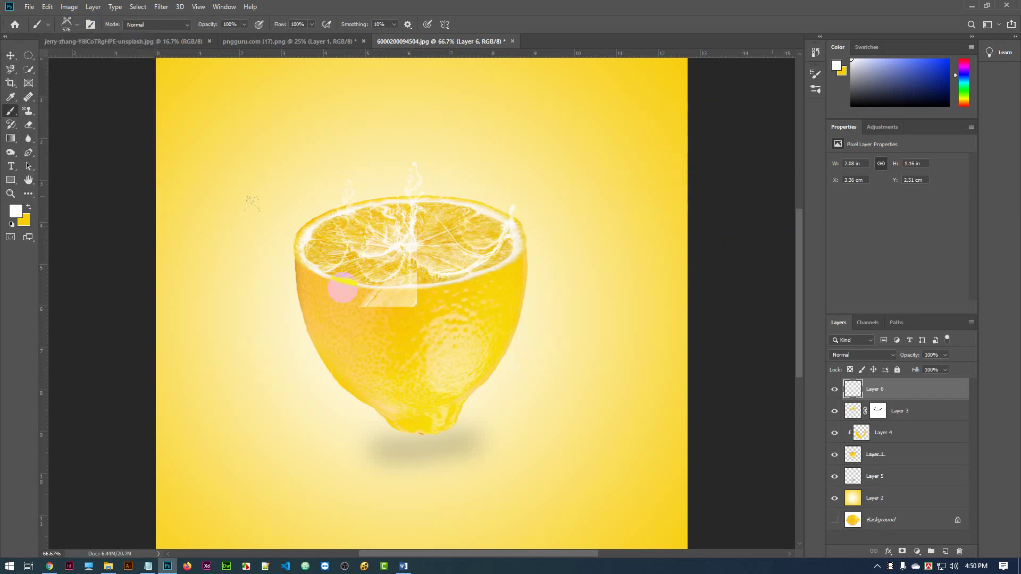
Step: Try a 675 px splash across the cut face with the 10784water_splash.jpg brush, and undo it along with the 250 px splash
click(67, 24)
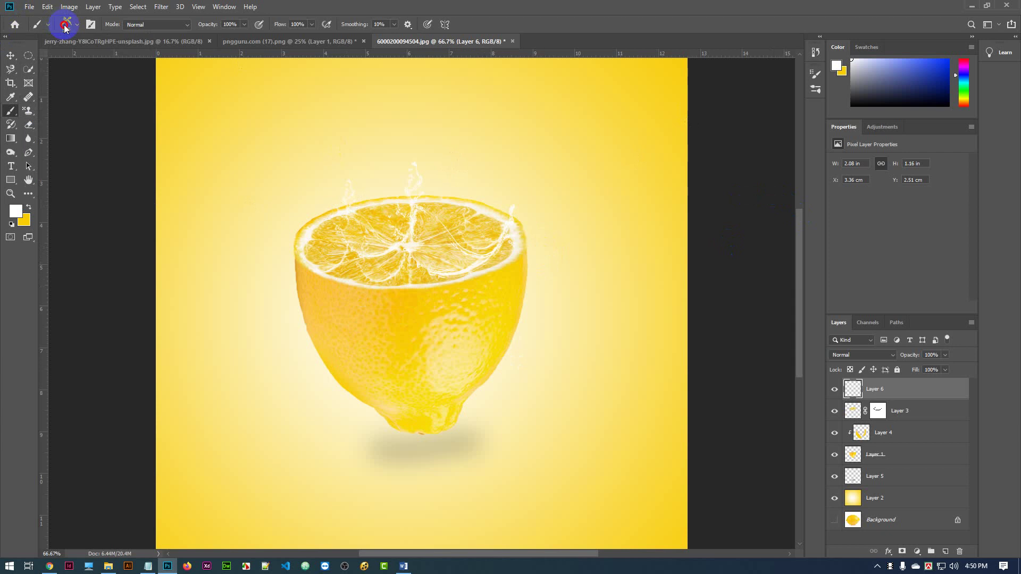
scroll(87, 147, up, 1)
click(77, 131)
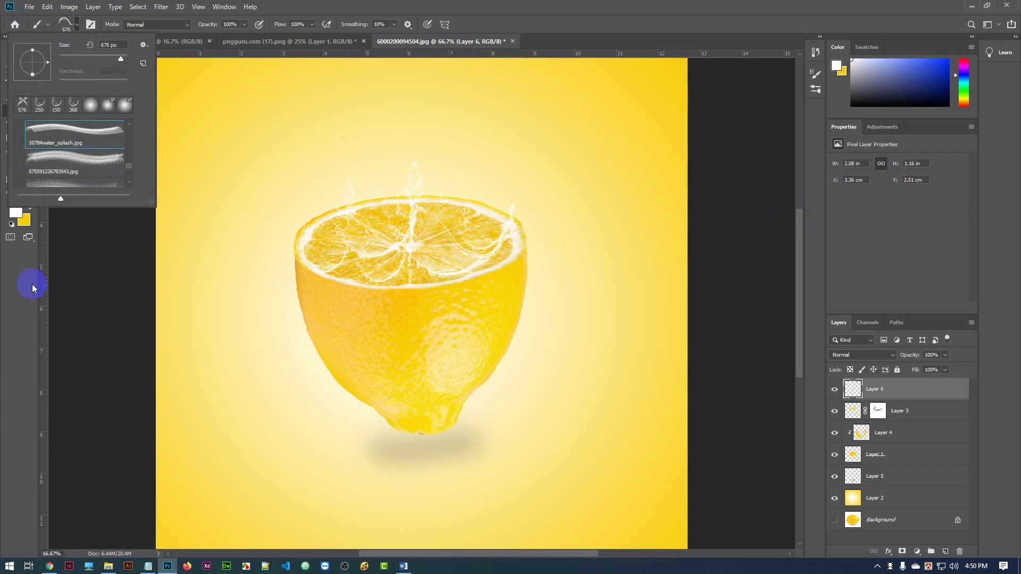
click(82, 226)
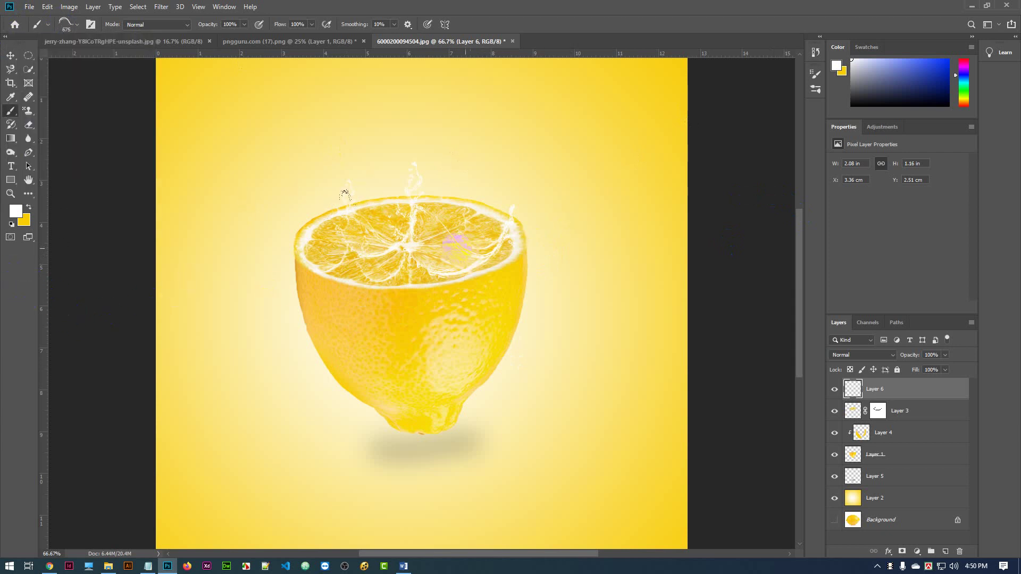
click(412, 265)
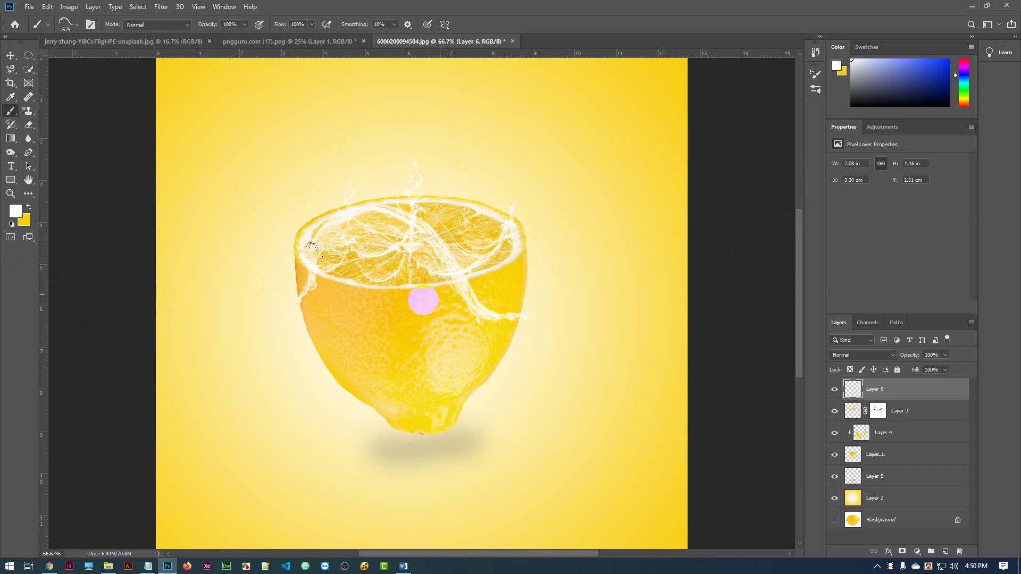
key(ctrl+z)
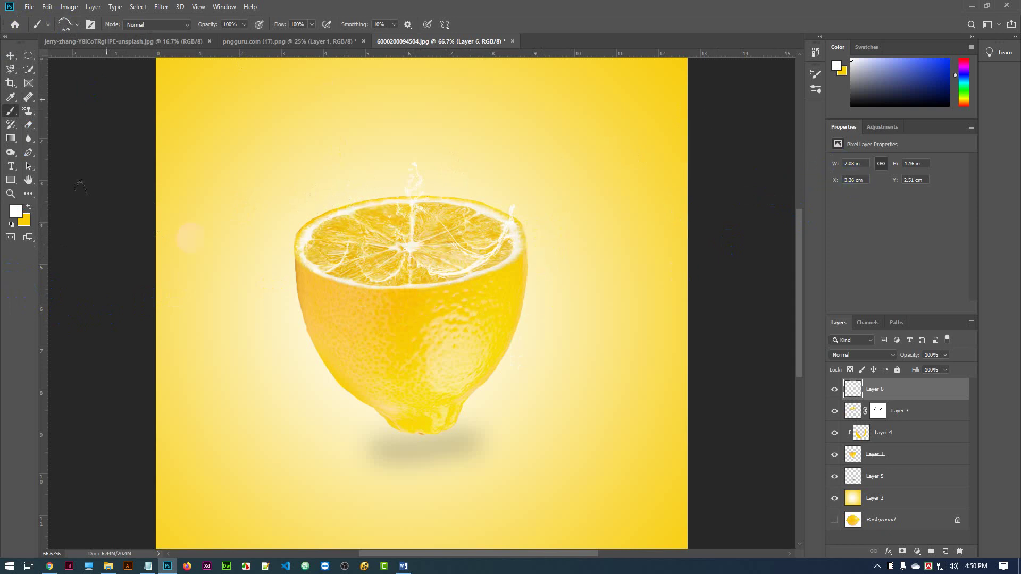
Step: Stamp a 352 px splash on the cut face with the ist2_9899271-blue-water-splash.jpg brush, and undo an extra stamp near the lemon's base
click(68, 24)
scroll(93, 172, down, 3)
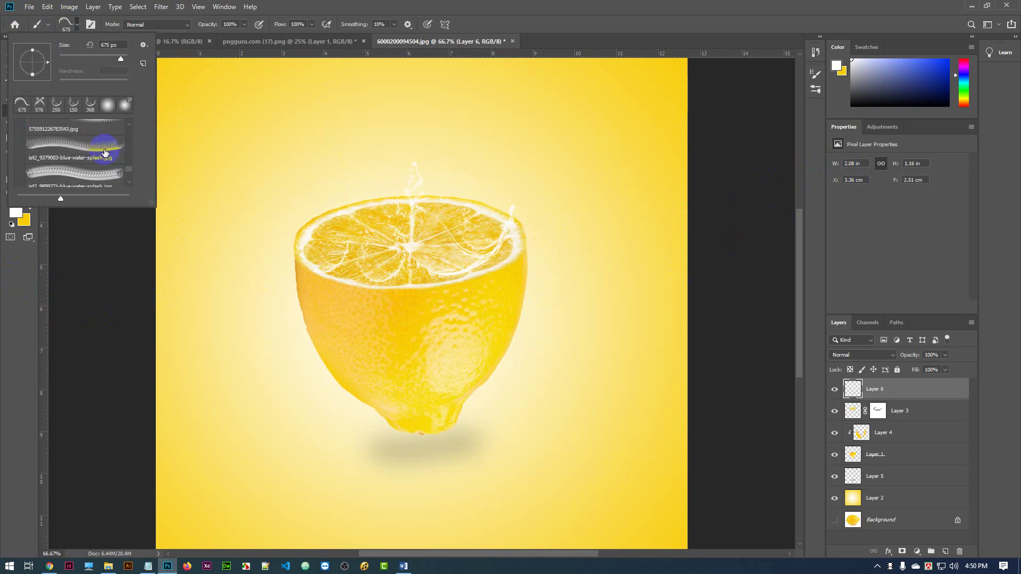
click(115, 162)
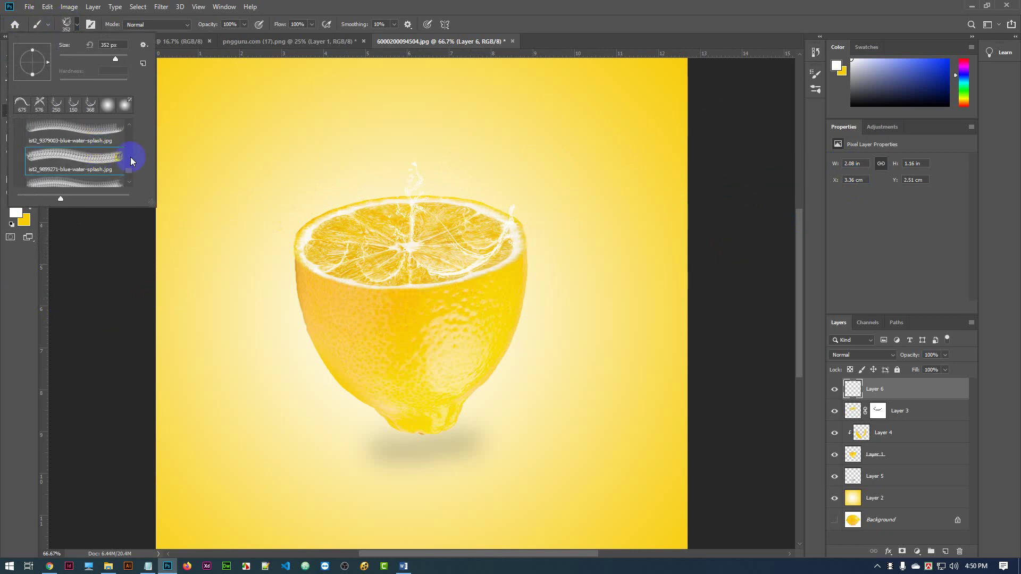
click(382, 241)
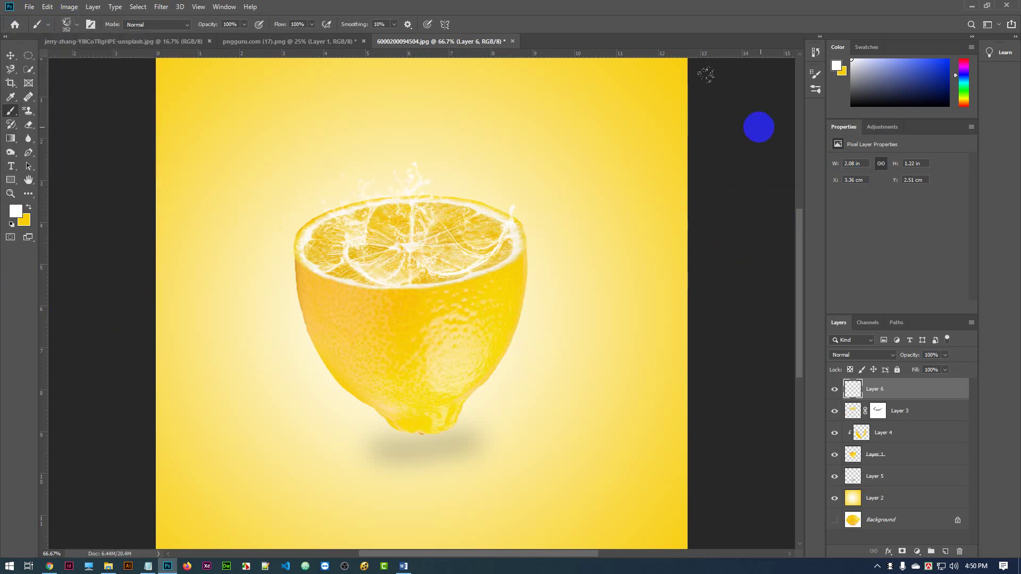
click(338, 423)
key(ctrl+z)
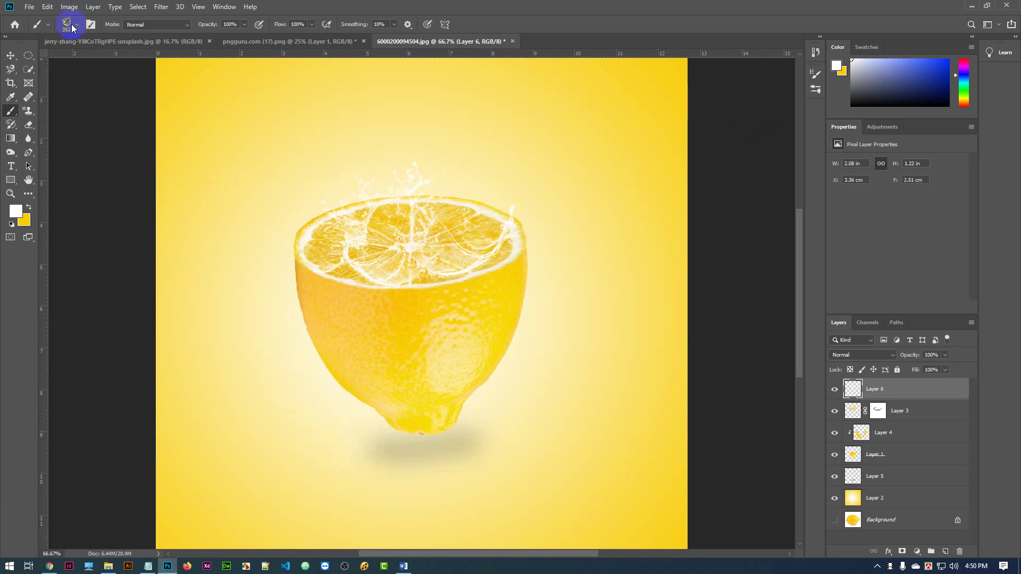
Step: Choose the istockphoto_8498073-water-splash.jpg brush from the Water Splash set
click(67, 24)
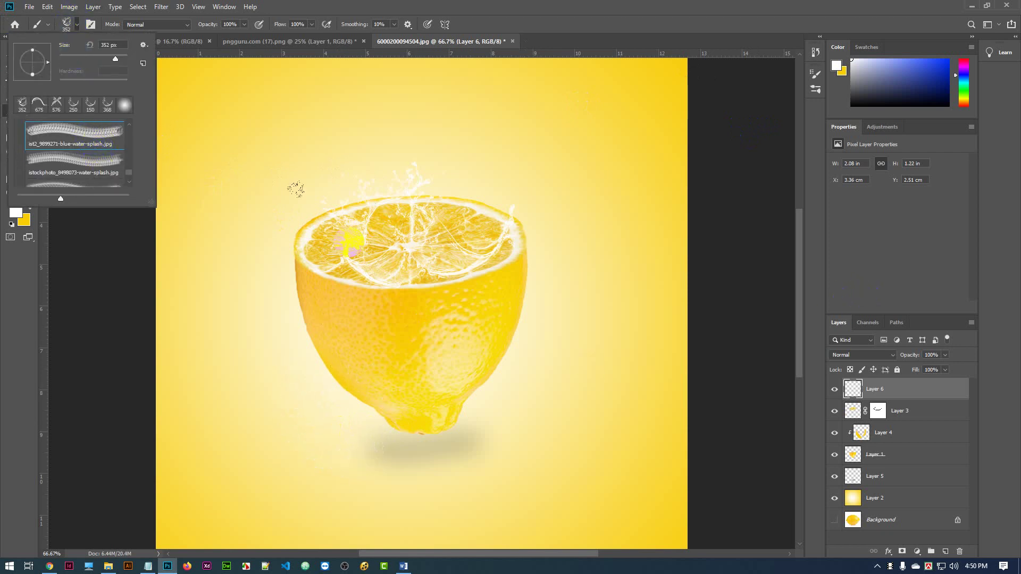
click(90, 162)
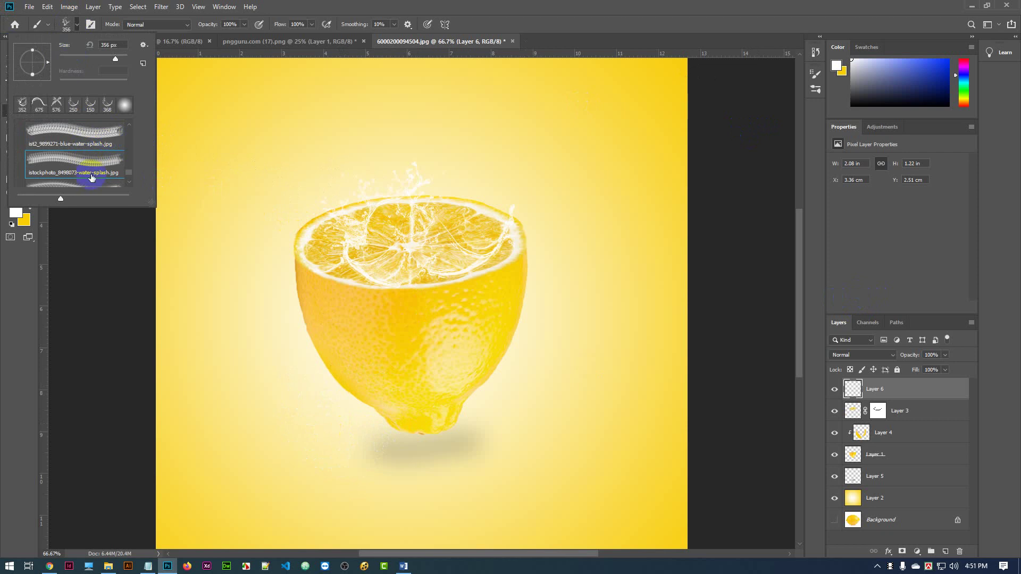
click(22, 291)
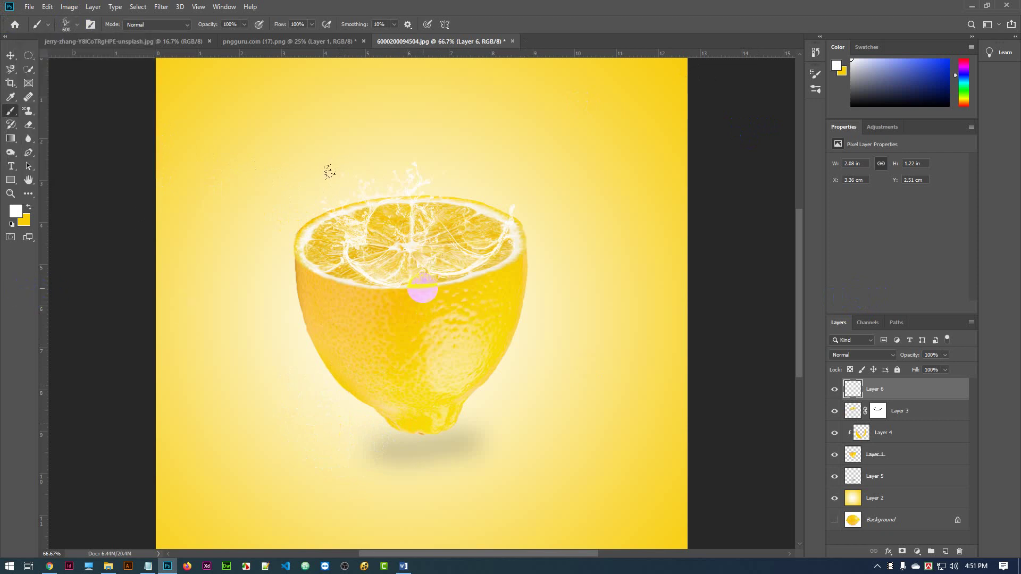
Step: Enlarge the brush to 1300 px and stamp a large white splash around the whole lemon
key(bracketright)
key(bracketright)
key(bracketright)
key(bracketright)
key(bracketright)
key(bracketright)
key(bracketright)
key(ctrl+minus)
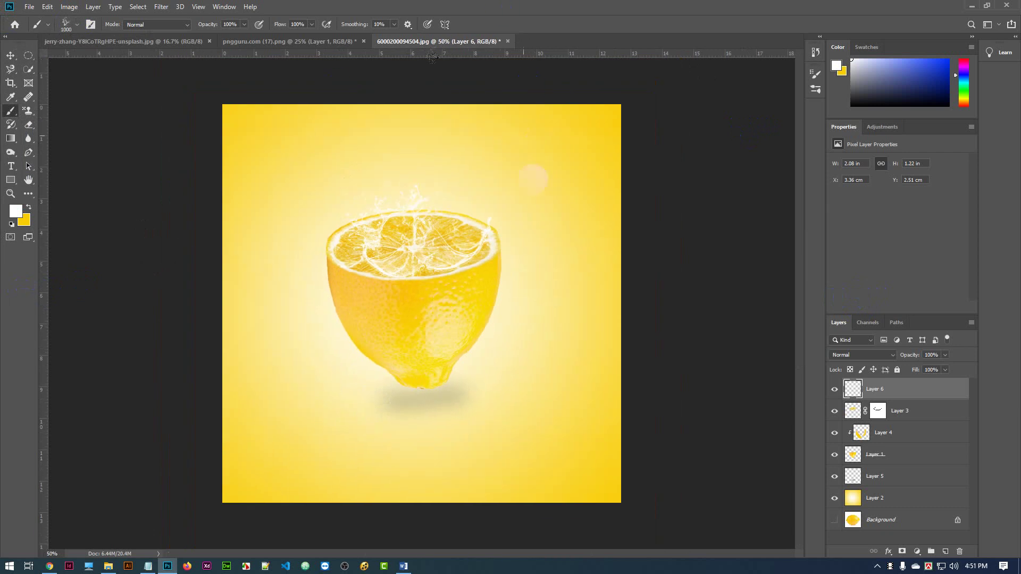
key(bracketright)
key(bracketright)
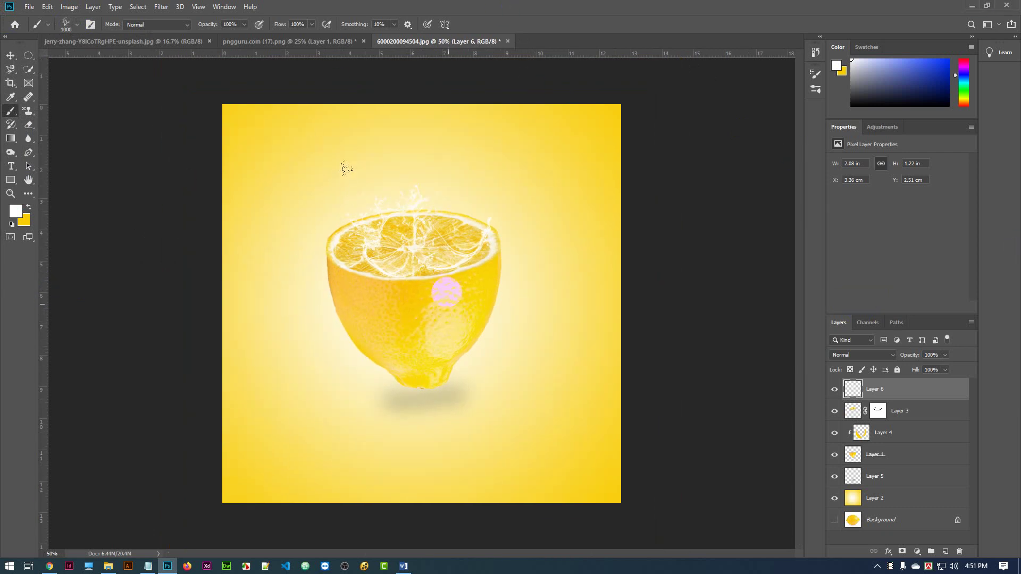
key(bracketright)
click(444, 293)
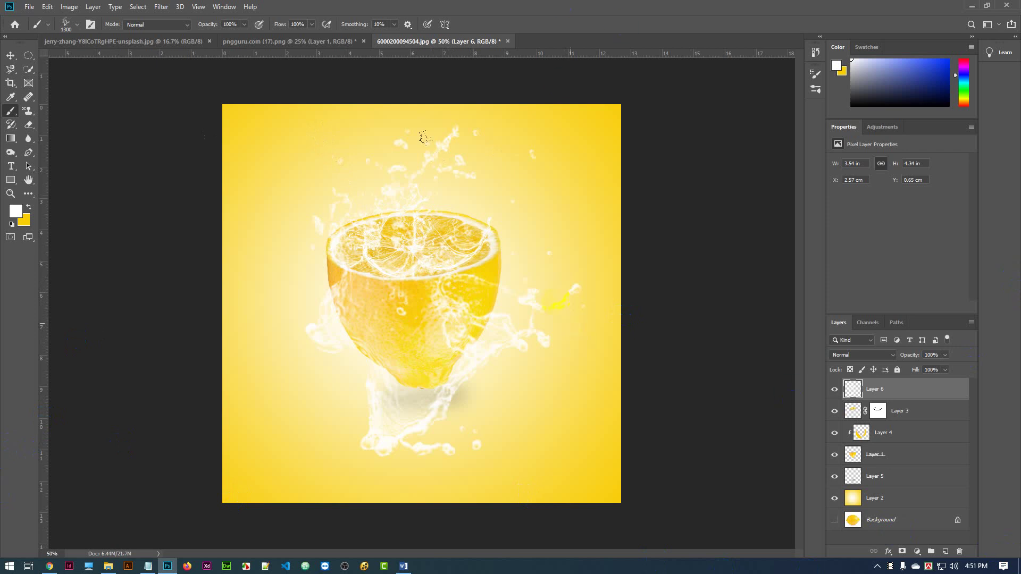
Step: Undo the large 1300 px splash stamps around the lemon and switch to the Move tool
key(ctrl+z)
key(ctrl+z)
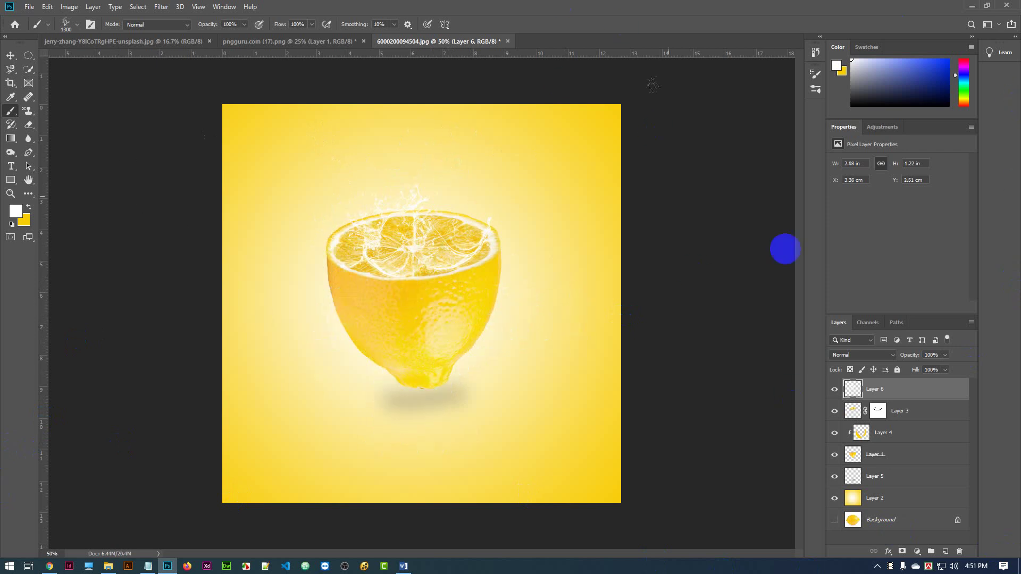
click(10, 56)
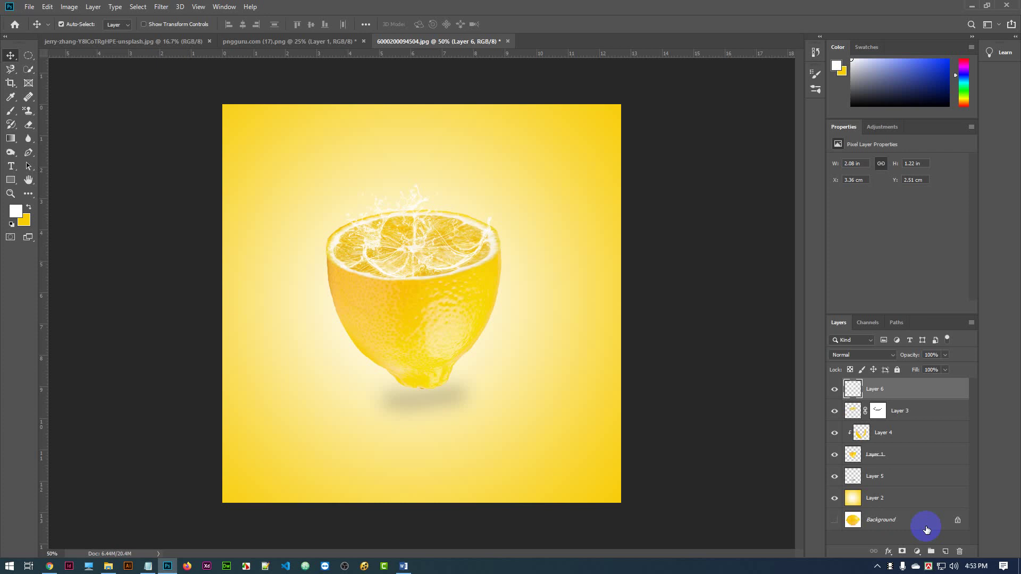
click(424, 312)
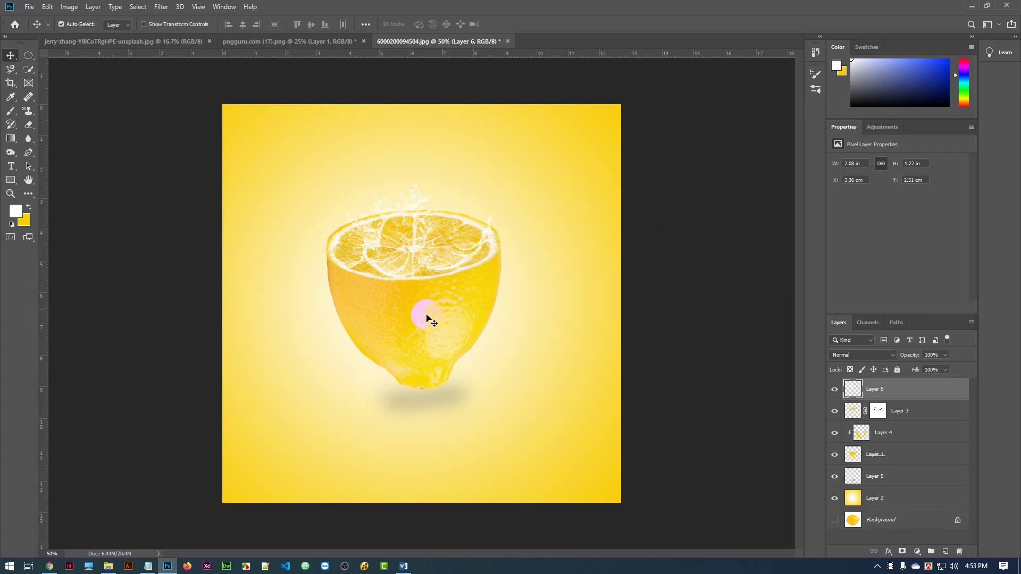
click(406, 328)
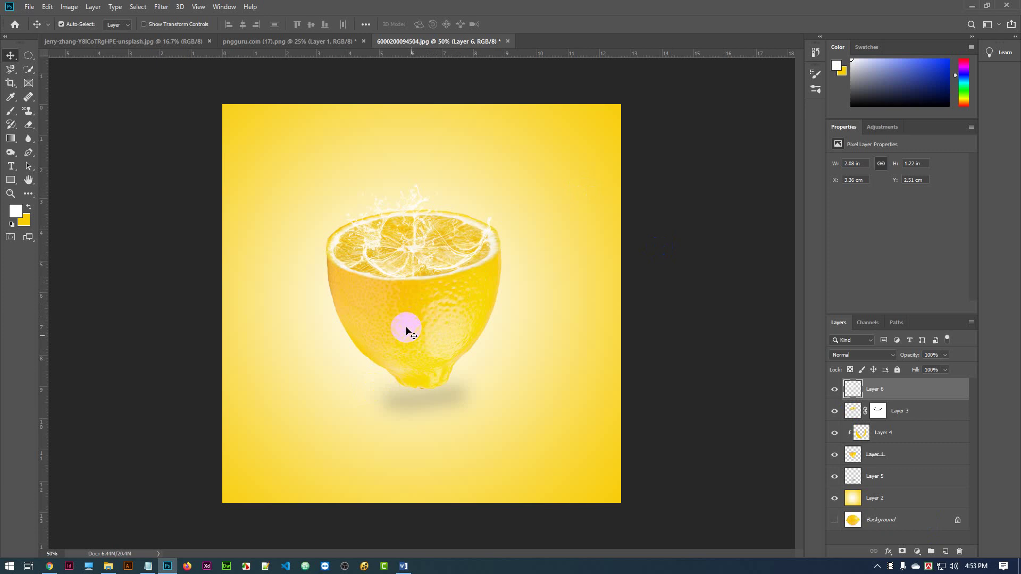
Step: Add a Color Balance adjustment layer above Layer 6 with midtones at Magenta–Green -6 and Yellow–Blue +6, and turn off its visibility
click(918, 554)
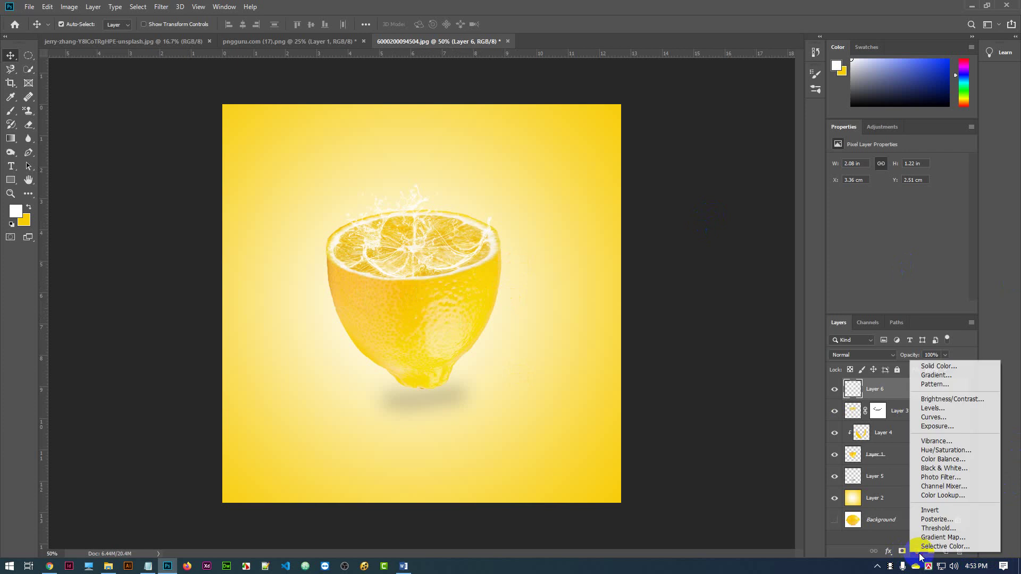
click(945, 459)
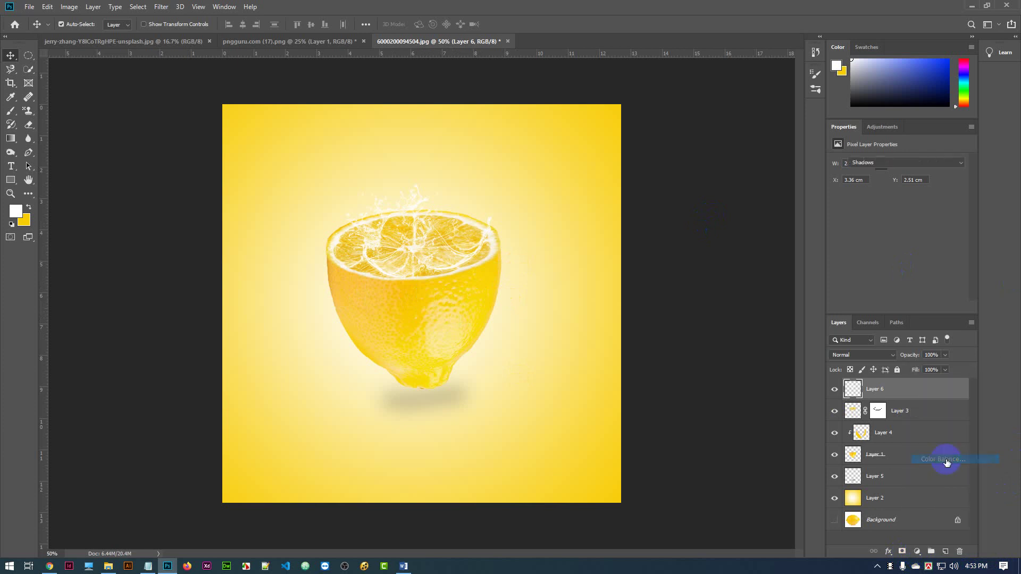
drag(882, 223, 943, 234)
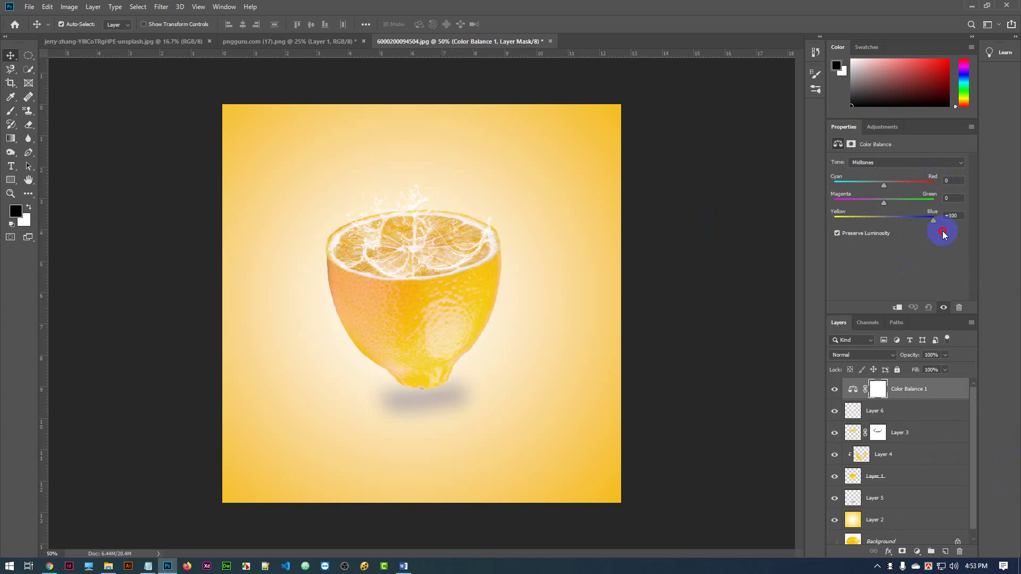
drag(943, 234, 883, 210)
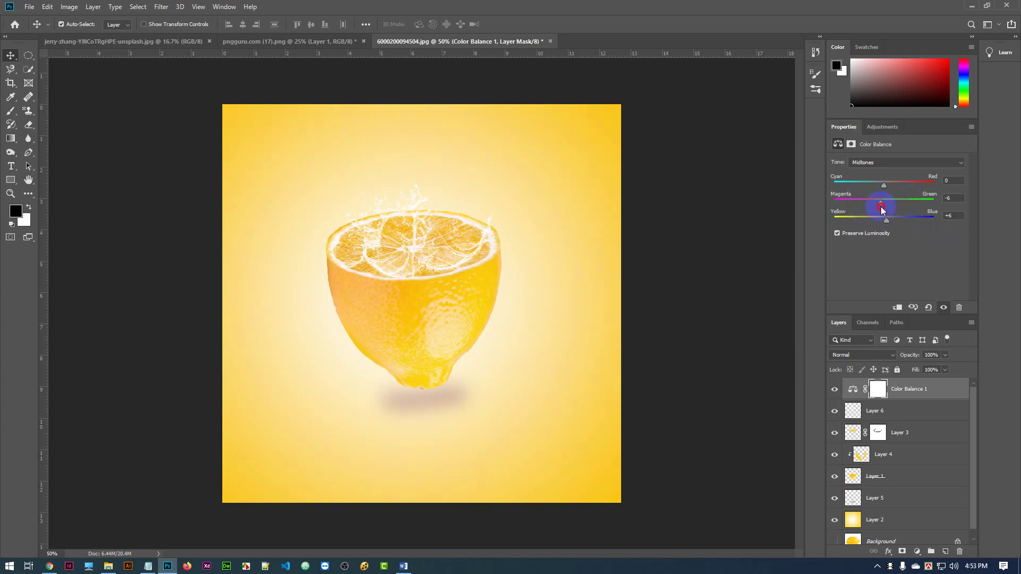
click(835, 390)
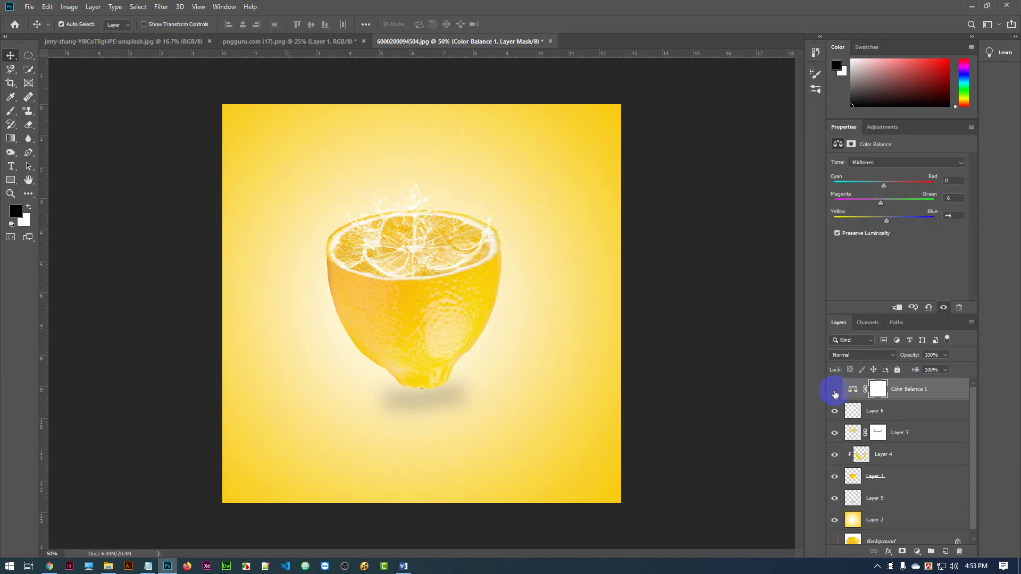
click(879, 452)
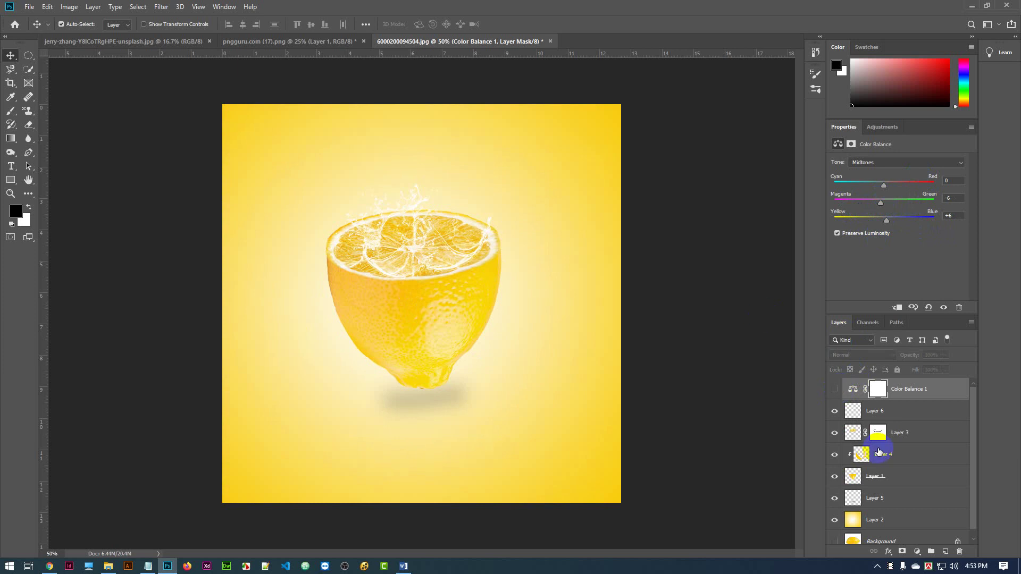